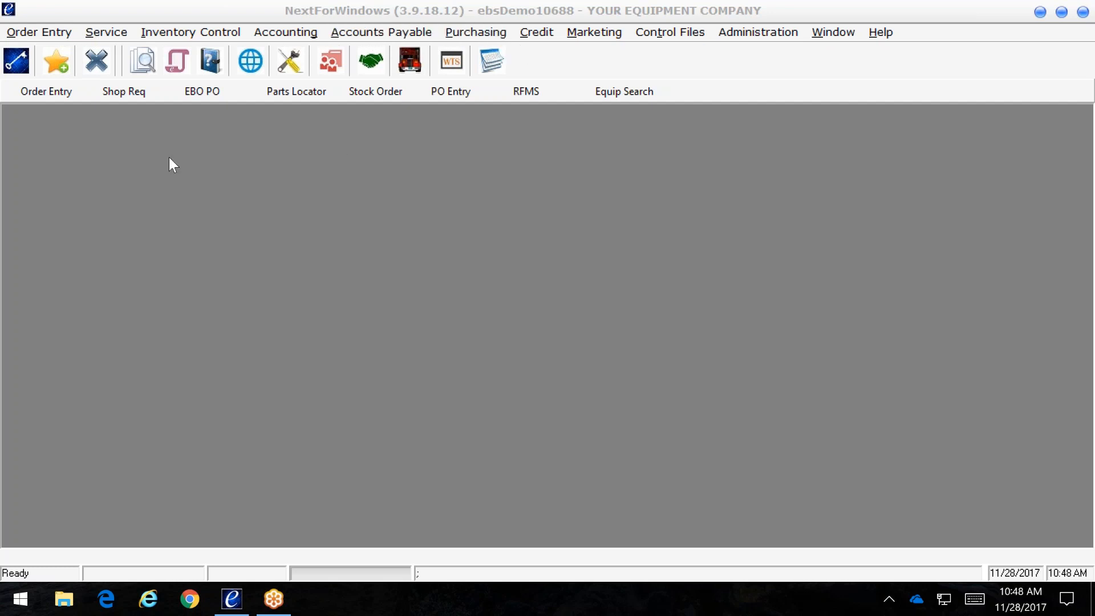
- Open a new Order Entry form and maximize its window
{"action": "left_click", "coordinate": [61, 32]}
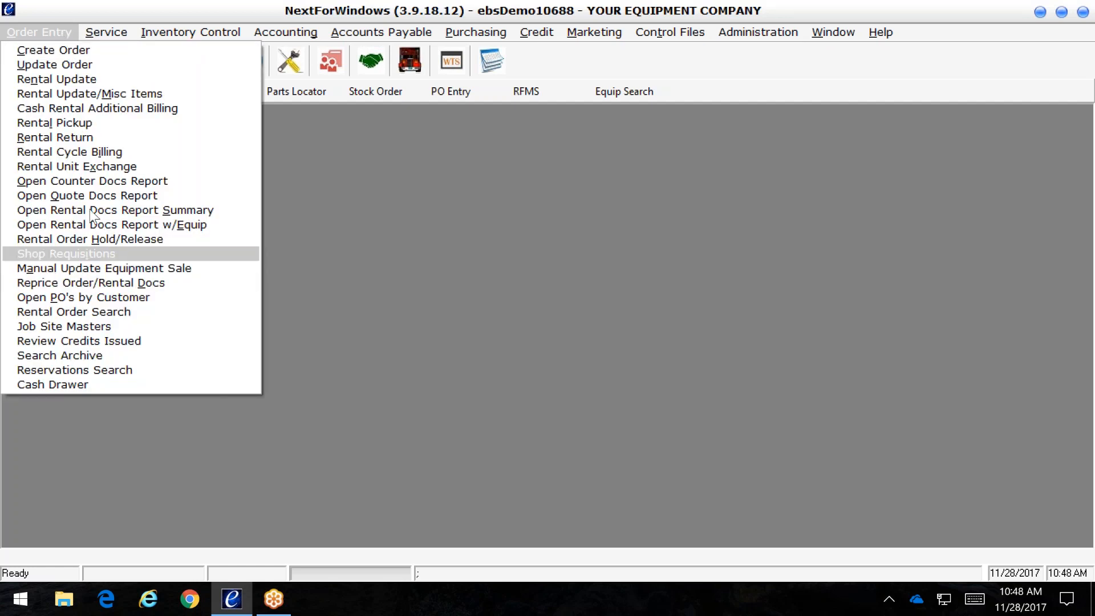
{"action": "left_click", "coordinate": [484, 269]}
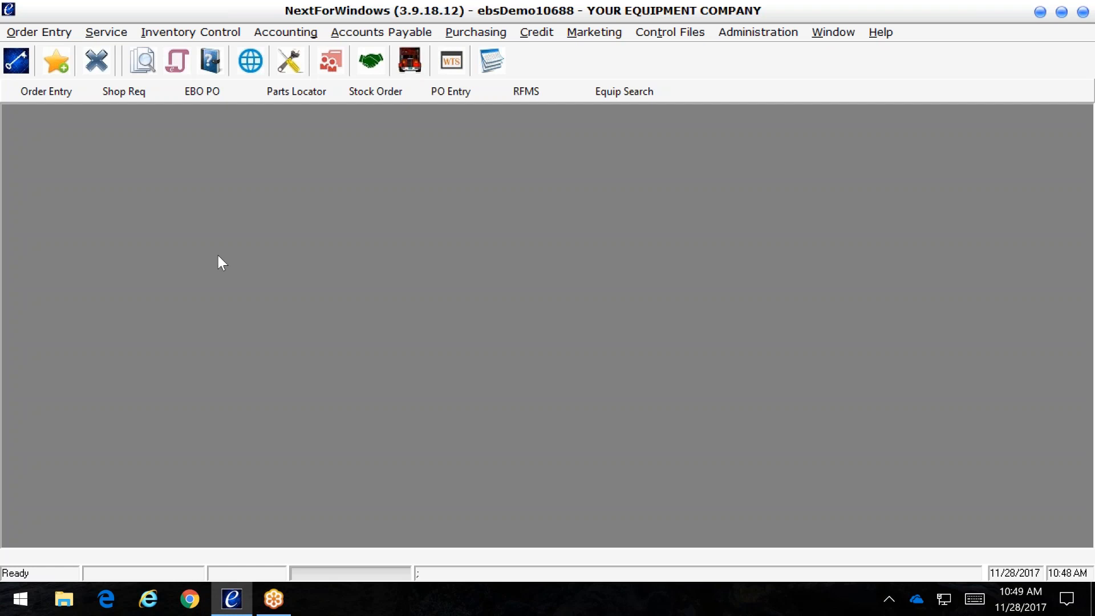
{"action": "left_click", "coordinate": [46, 94]}
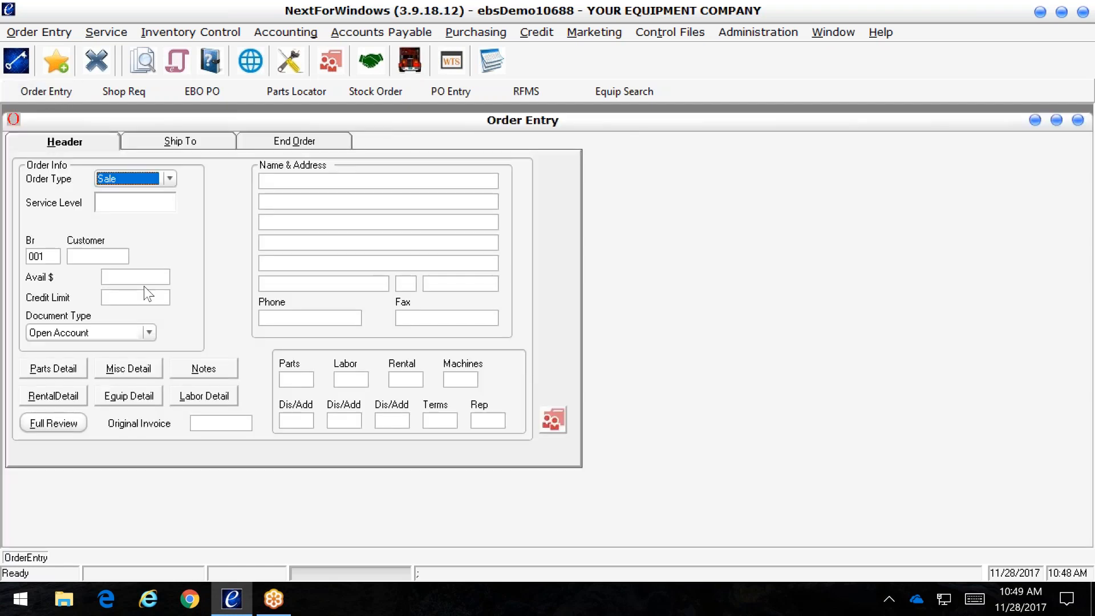
{"action": "left_click", "coordinate": [1057, 119]}
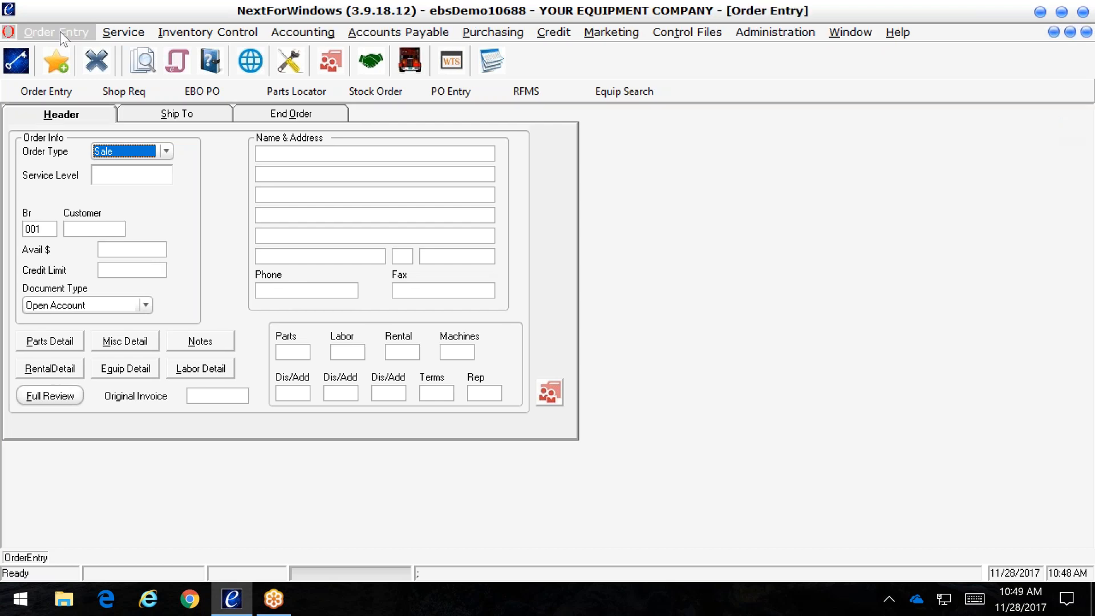
- Review the available Order Entry commands and the order types offered in the order header
{"action": "left_click", "coordinate": [60, 33]}
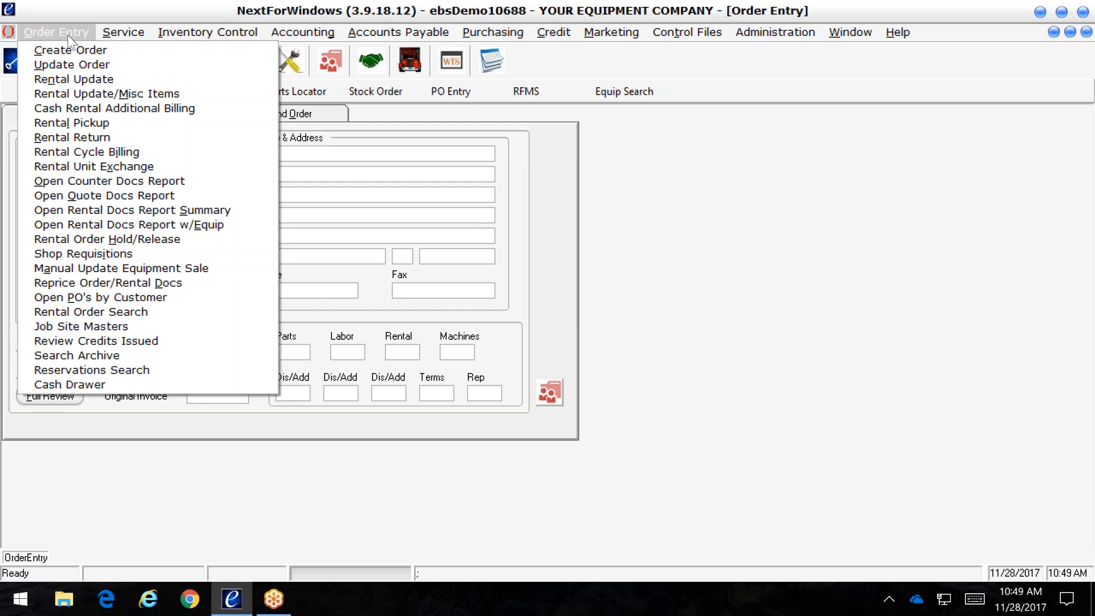
{"action": "left_click", "coordinate": [801, 239]}
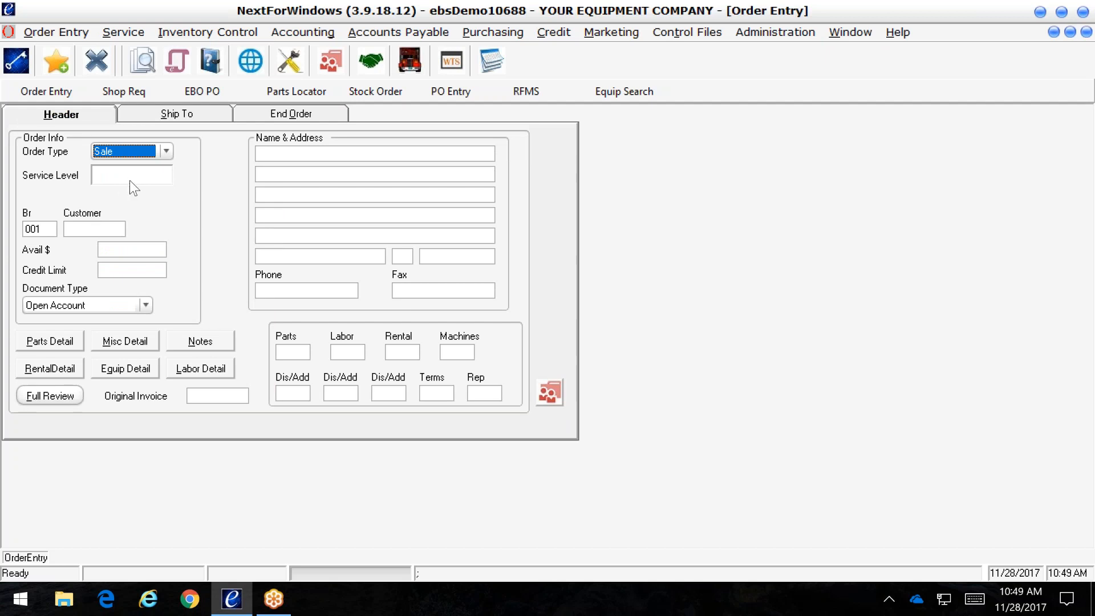
{"action": "left_click", "coordinate": [166, 151]}
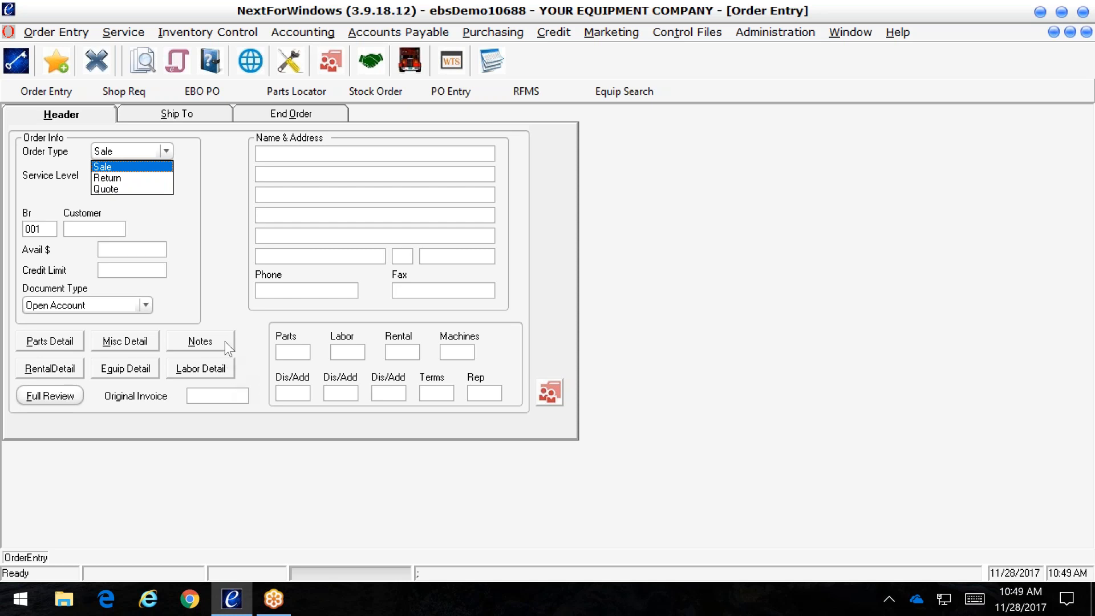
{"action": "left_click", "coordinate": [227, 290]}
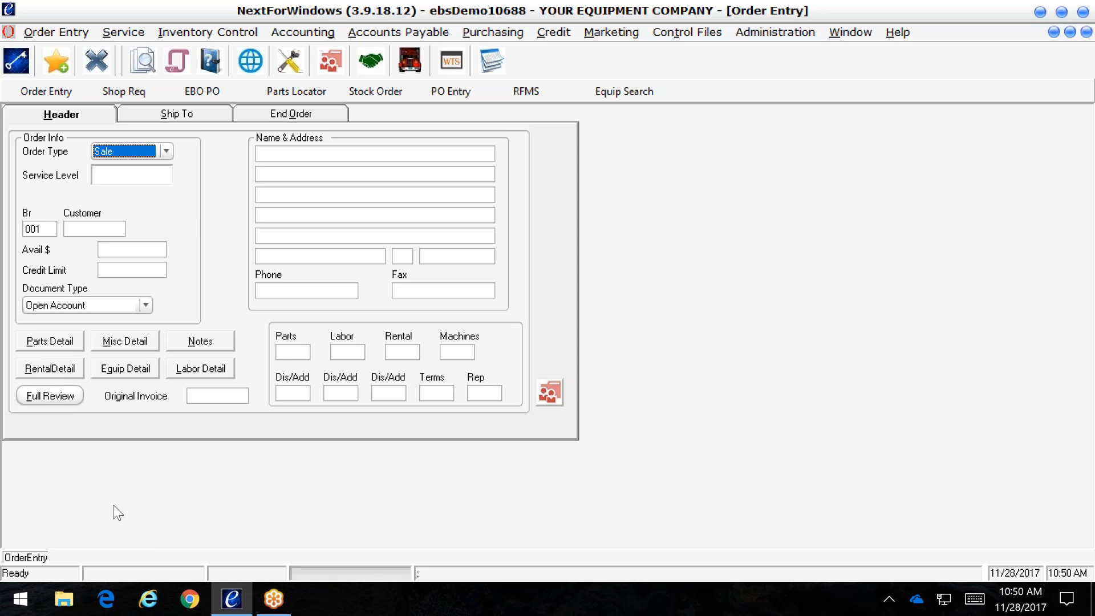
- Hide the notification about rarely used programs and look over the Service commands
{"action": "left_click", "coordinate": [84, 32]}
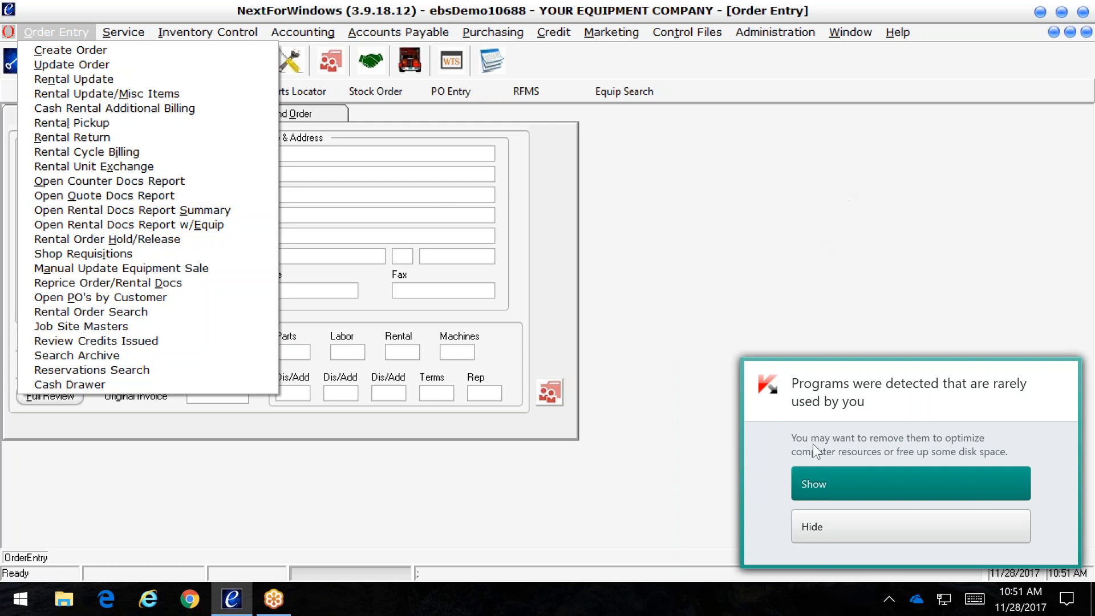
{"action": "left_click", "coordinate": [843, 531]}
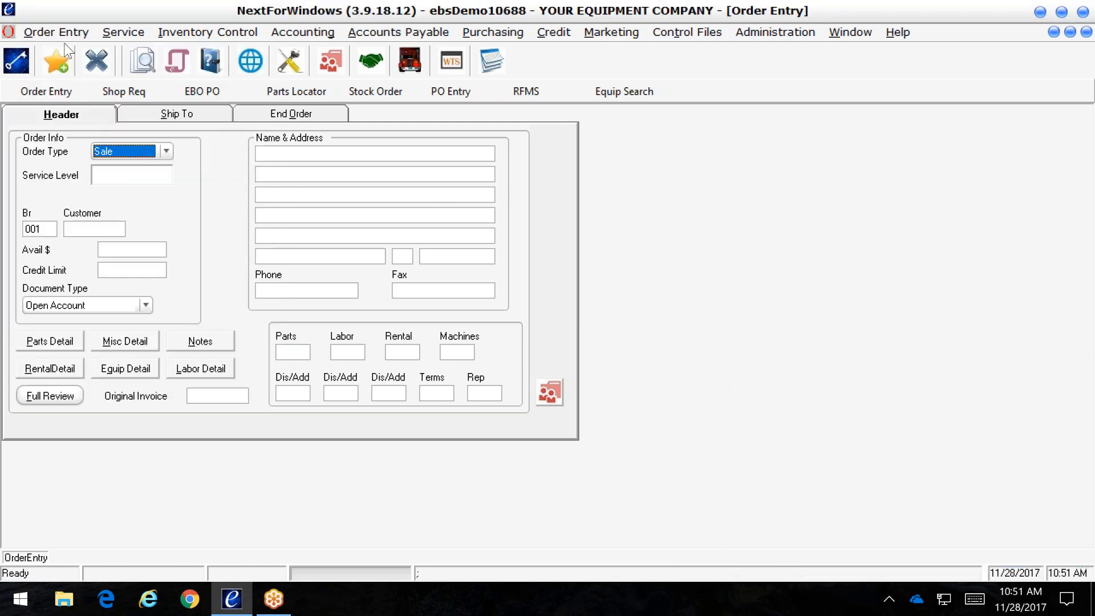
{"action": "left_click", "coordinate": [132, 31]}
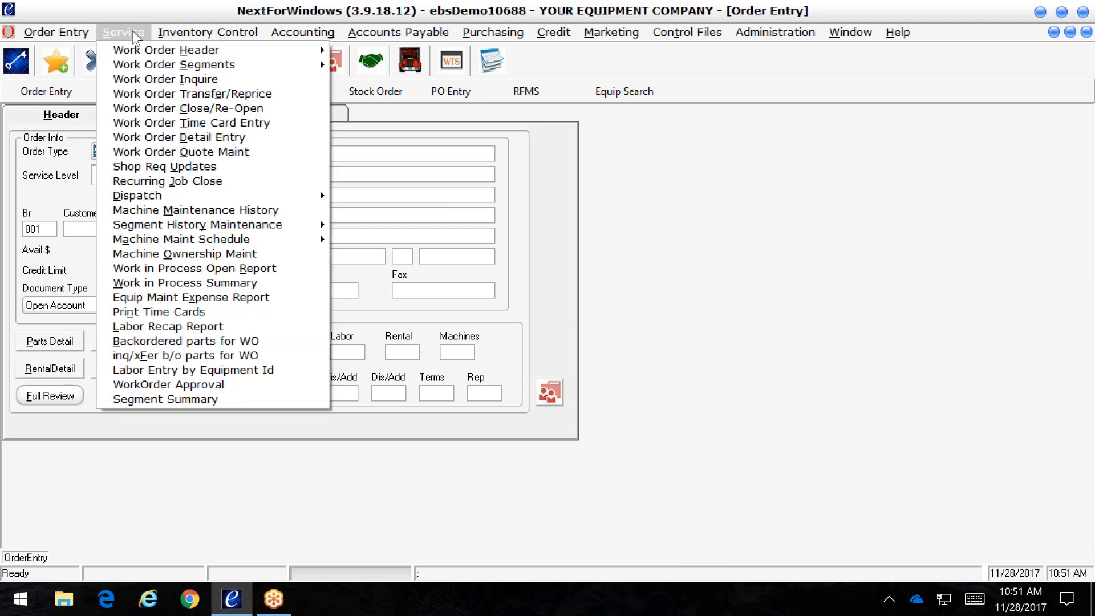
{"action": "left_click", "coordinate": [847, 212]}
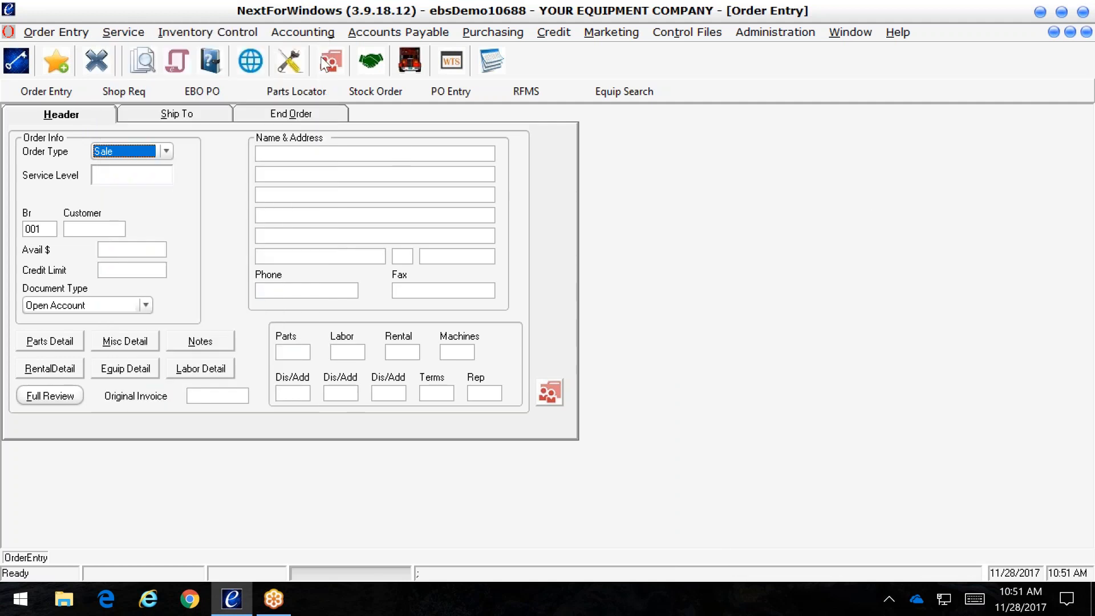
- Open the Dispatch Log in Dispatch Central and list only the Shop calls
{"action": "left_click", "coordinate": [281, 69]}
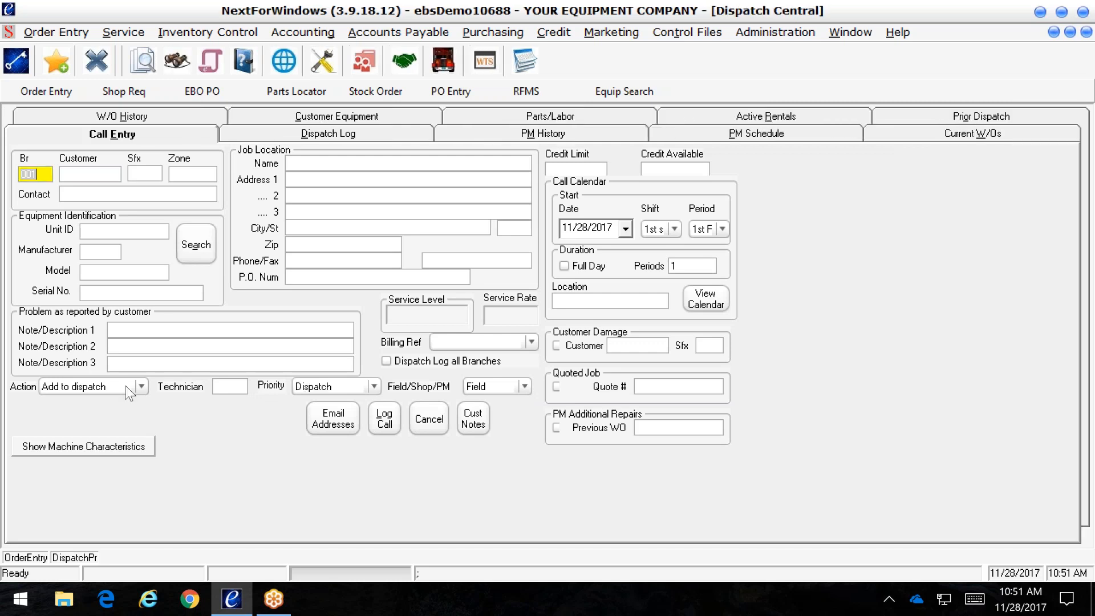
{"action": "key", "text": "alt+d"}
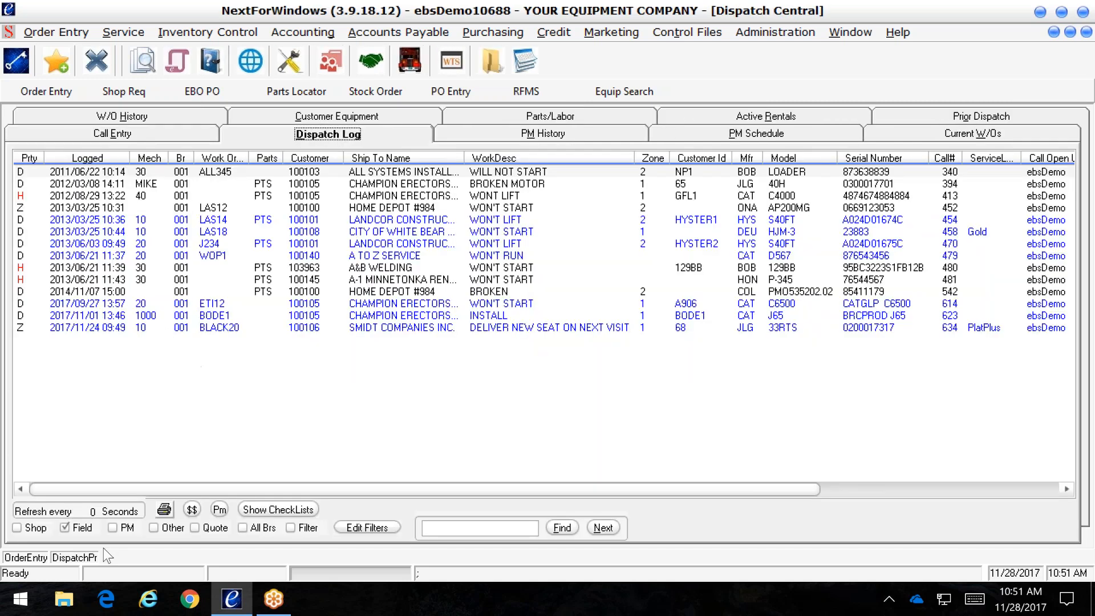
{"action": "left_click", "coordinate": [18, 527]}
{"action": "left_click", "coordinate": [65, 527]}
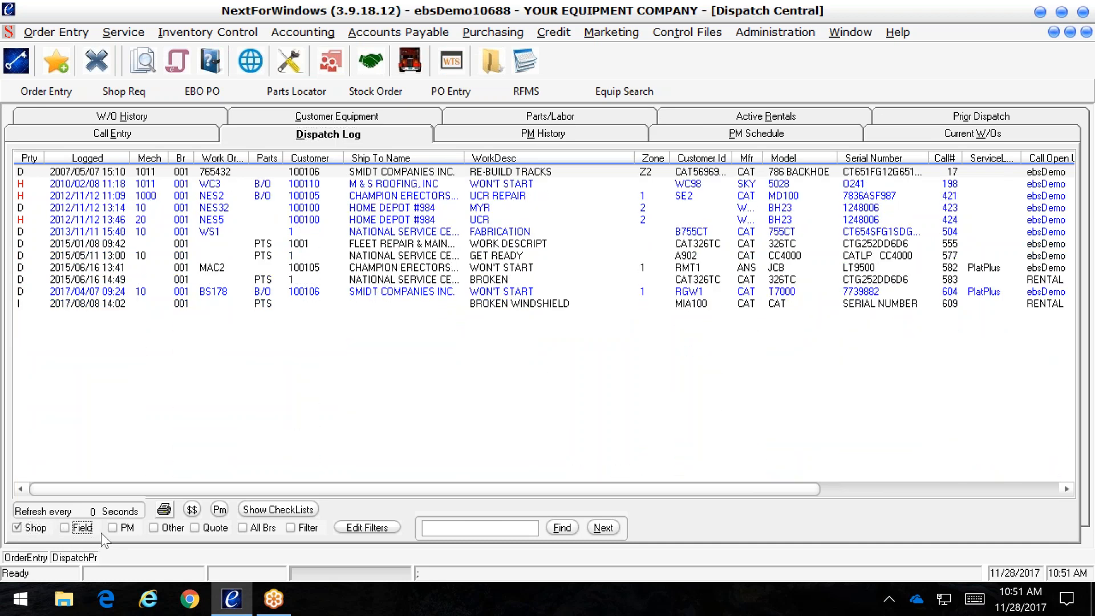
- Clear the Shop filter and view the dispatch log's PM calls and Quote calls separately
{"action": "left_click", "coordinate": [23, 528]}
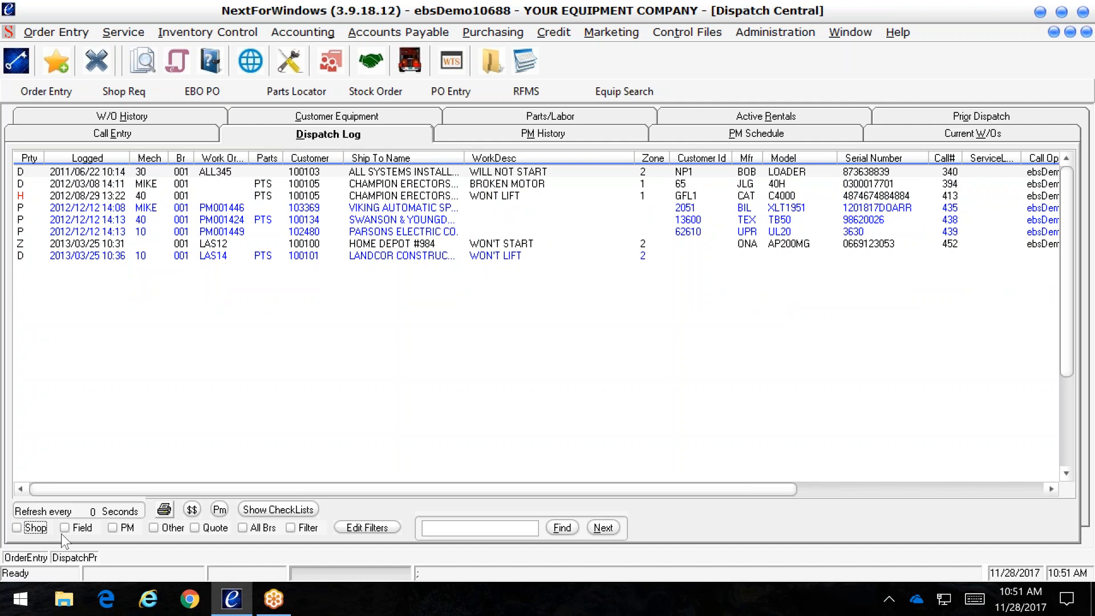
{"action": "left_click", "coordinate": [112, 528]}
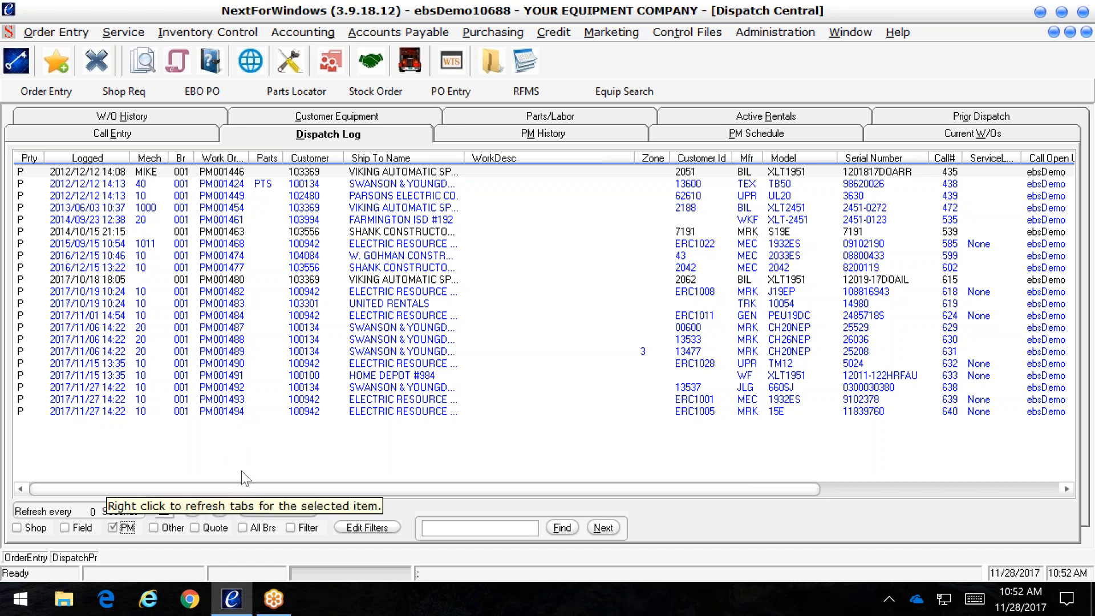
{"action": "left_click", "coordinate": [116, 530]}
{"action": "left_click", "coordinate": [194, 532]}
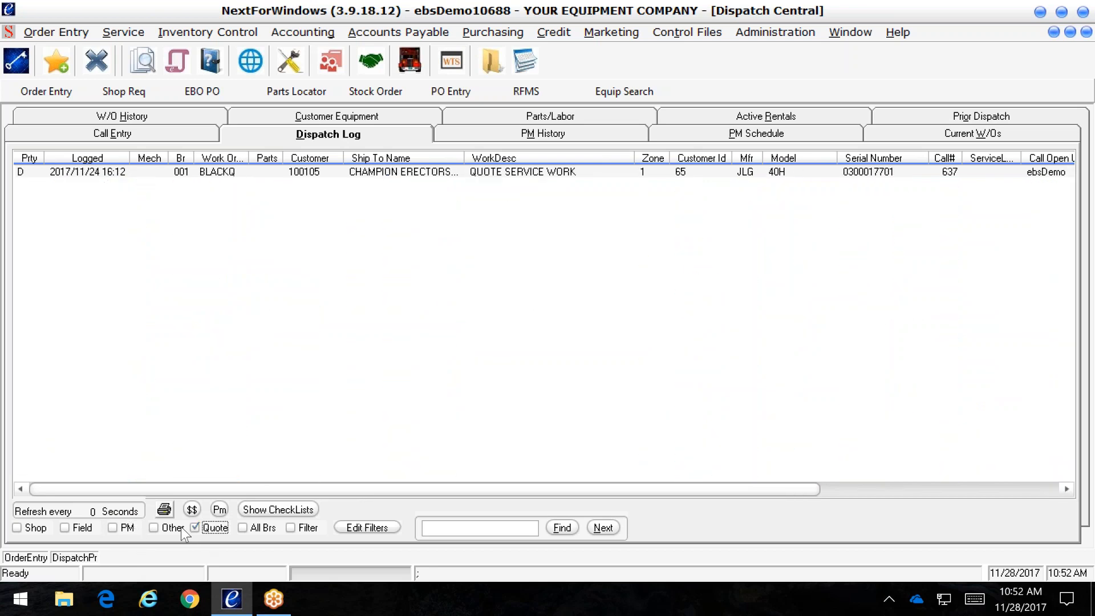
{"action": "left_click", "coordinate": [194, 527]}
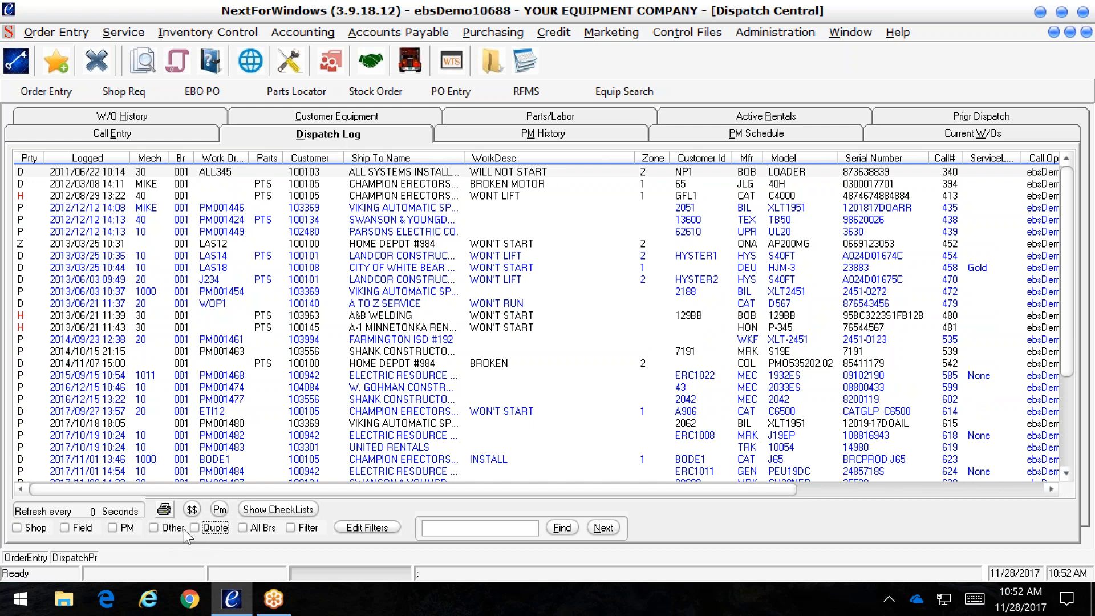
- Filter the dispatch log to Other and Field calls and select the INSTALL call for Champion Erectors
{"action": "left_click", "coordinate": [162, 529]}
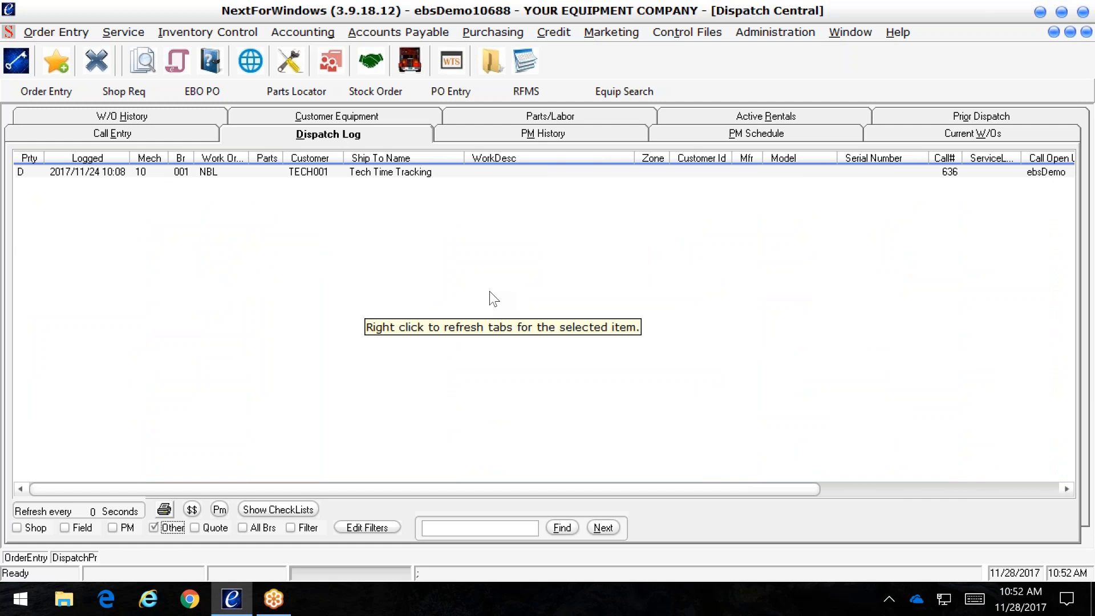
{"action": "left_click", "coordinate": [67, 527]}
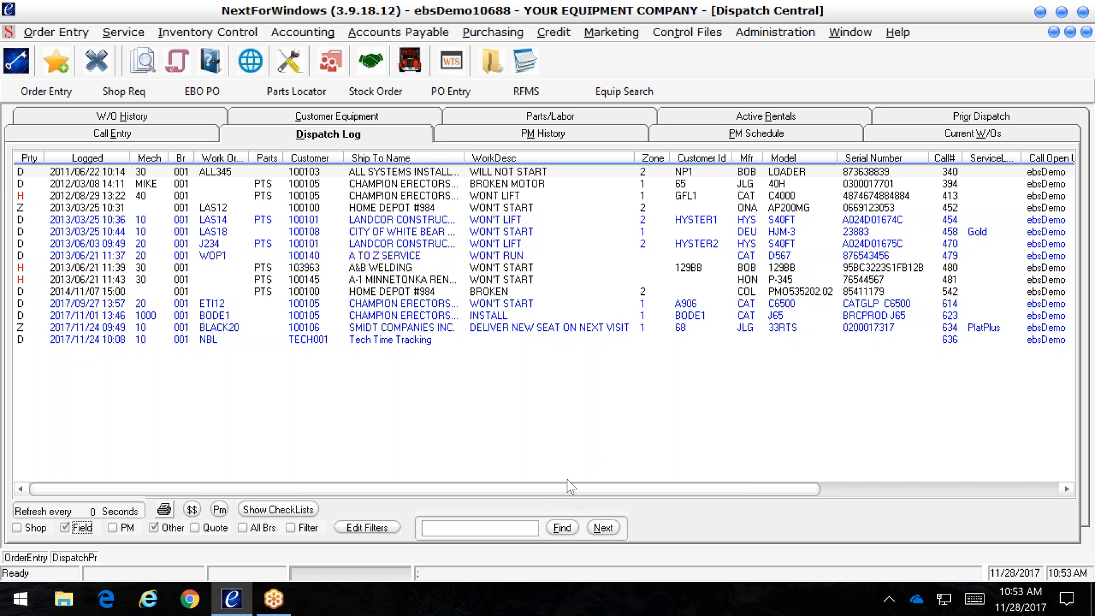
{"action": "left_click_drag", "start_coordinate": [579, 492], "coordinate": [833, 508]}
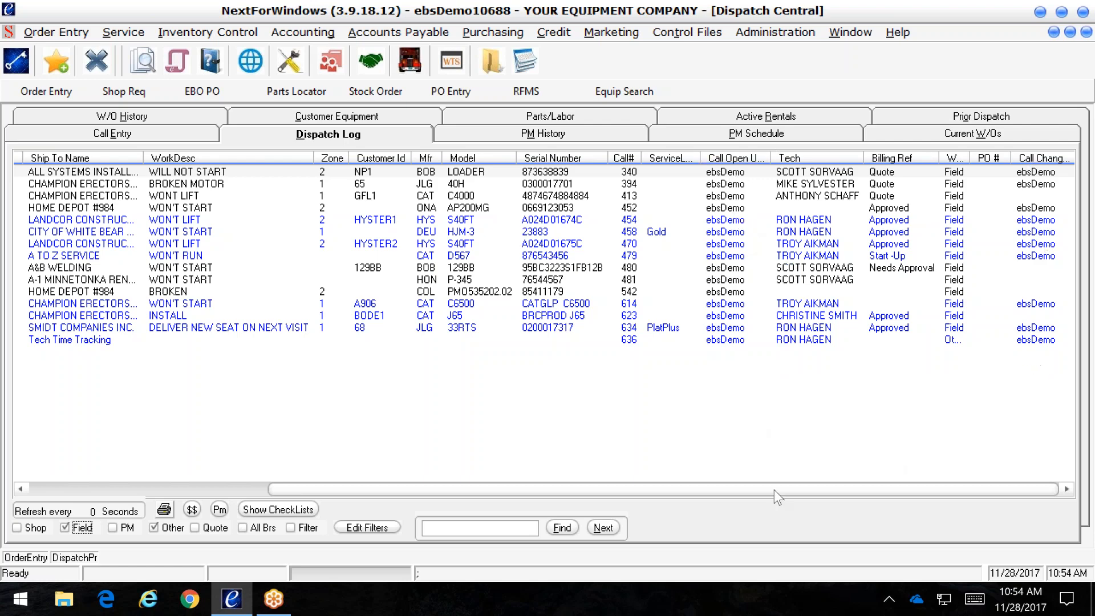
{"action": "left_click_drag", "start_coordinate": [704, 494], "coordinate": [451, 456]}
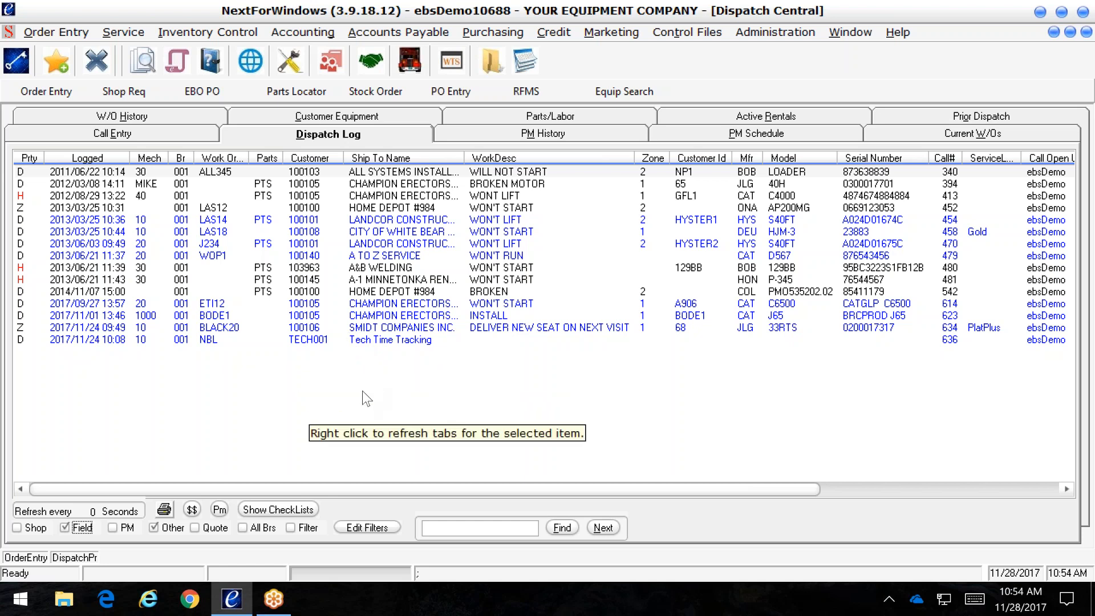
{"action": "left_click", "coordinate": [314, 317]}
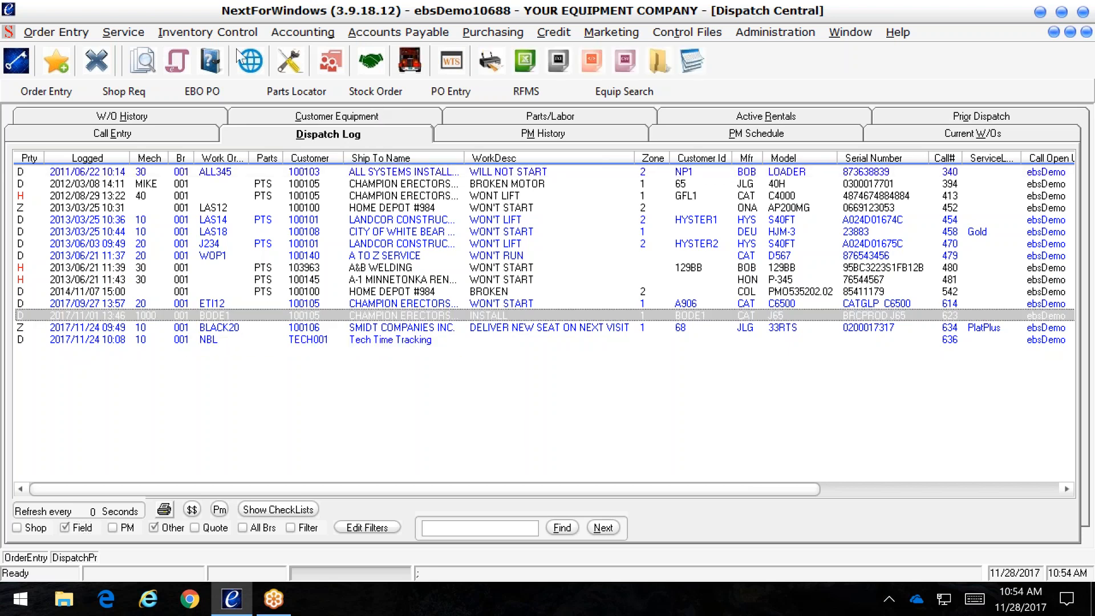
- Examine the commands offered for Inventory Control equipment, Accounting, Accounts Payable, Purchasing and Credit
{"action": "left_click", "coordinate": [194, 31]}
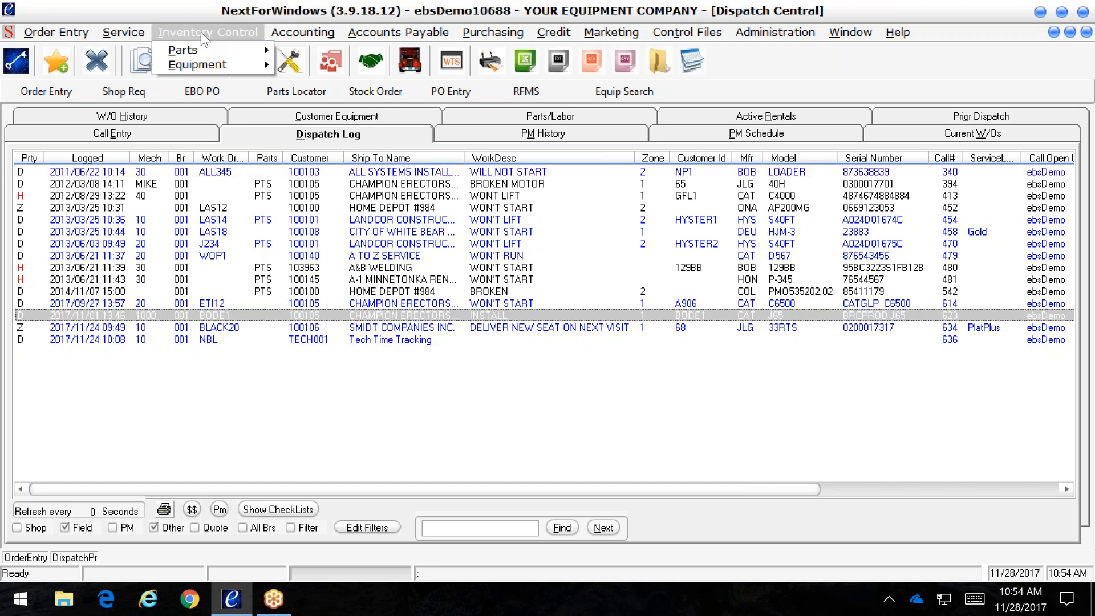
{"action": "mouse_move", "coordinate": [219, 55]}
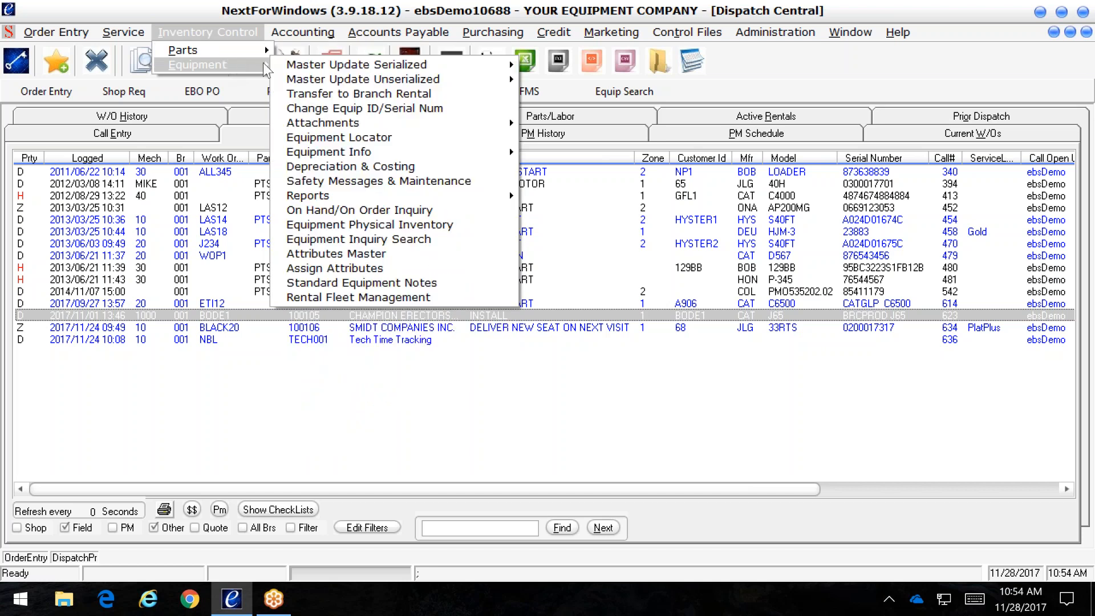
{"action": "mouse_move", "coordinate": [288, 85]}
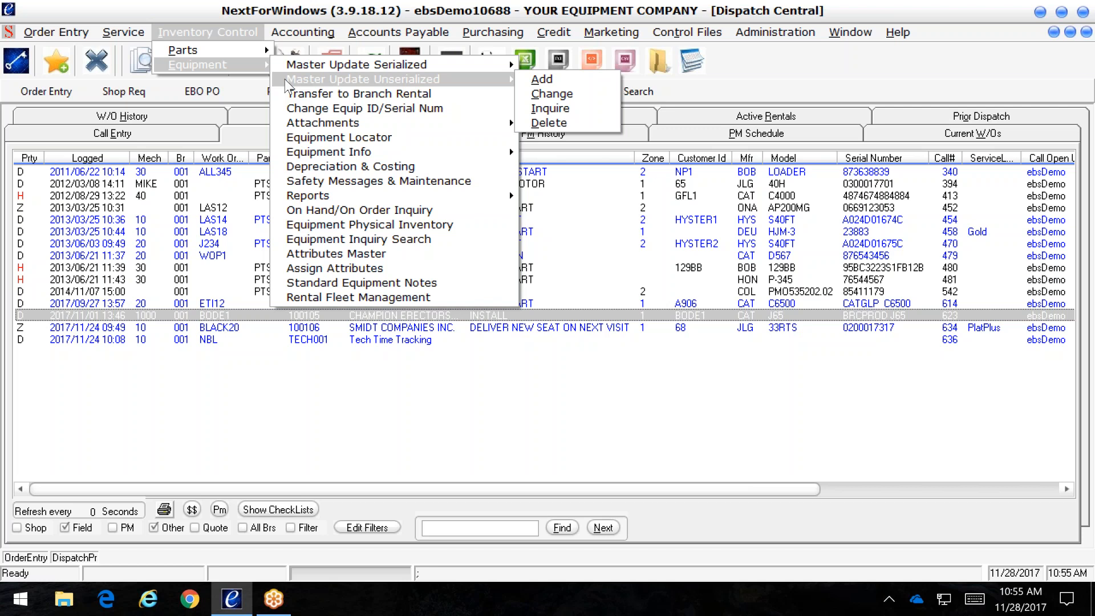
{"action": "mouse_move", "coordinate": [300, 33]}
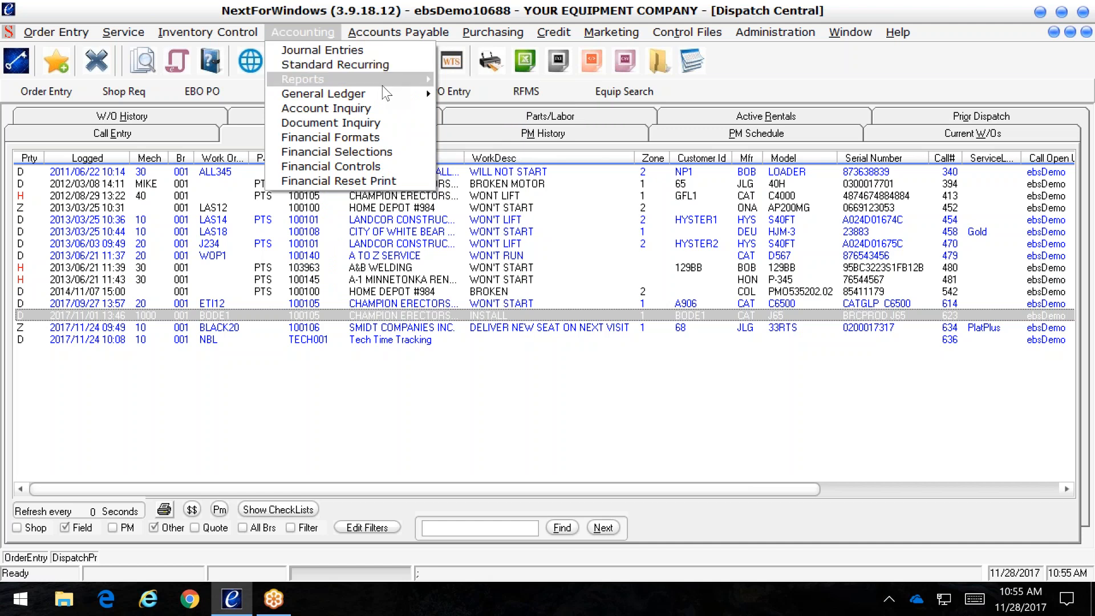
{"action": "mouse_move", "coordinate": [383, 86]}
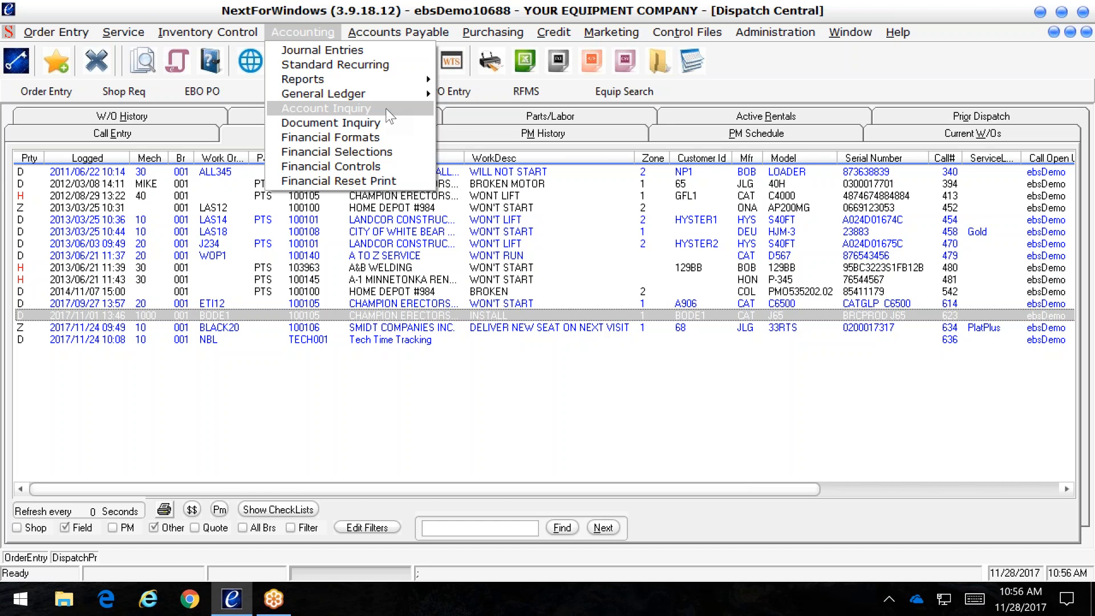
{"action": "mouse_move", "coordinate": [415, 36]}
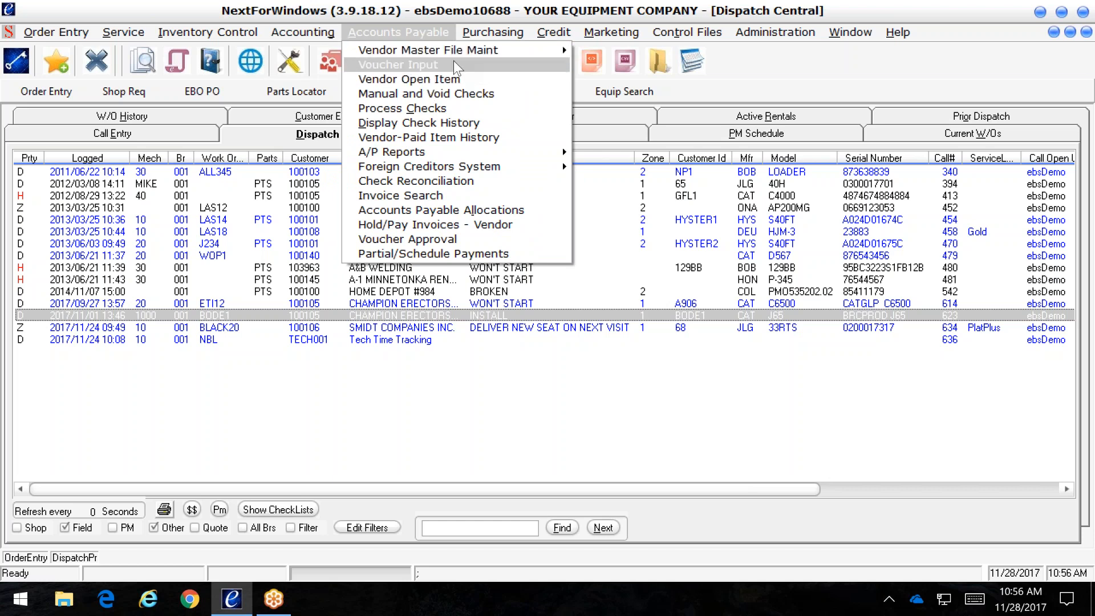
{"action": "mouse_move", "coordinate": [479, 36]}
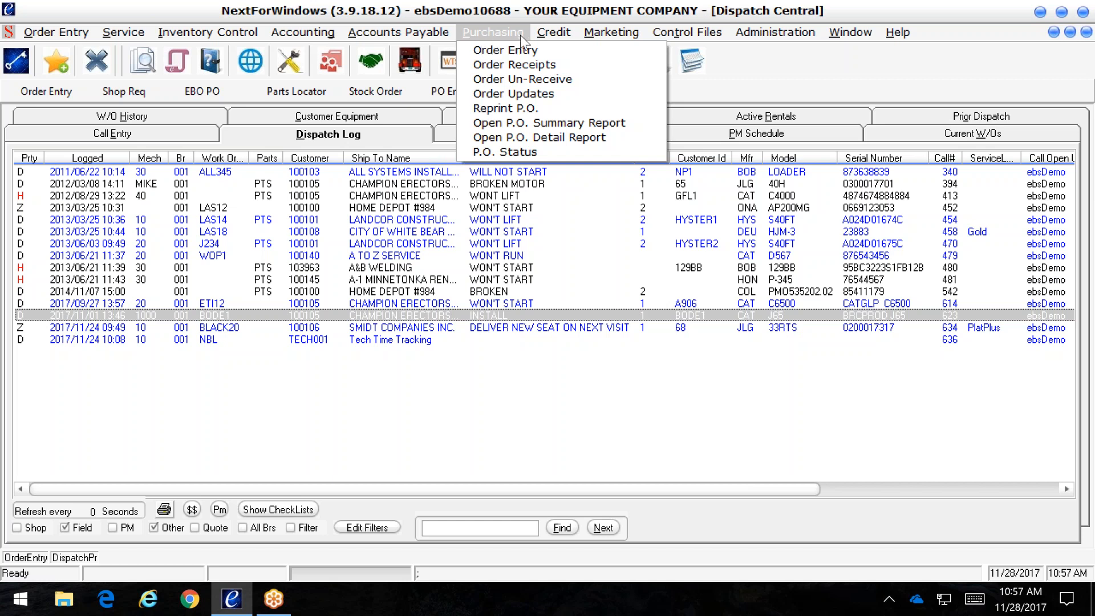
{"action": "mouse_move", "coordinate": [539, 37]}
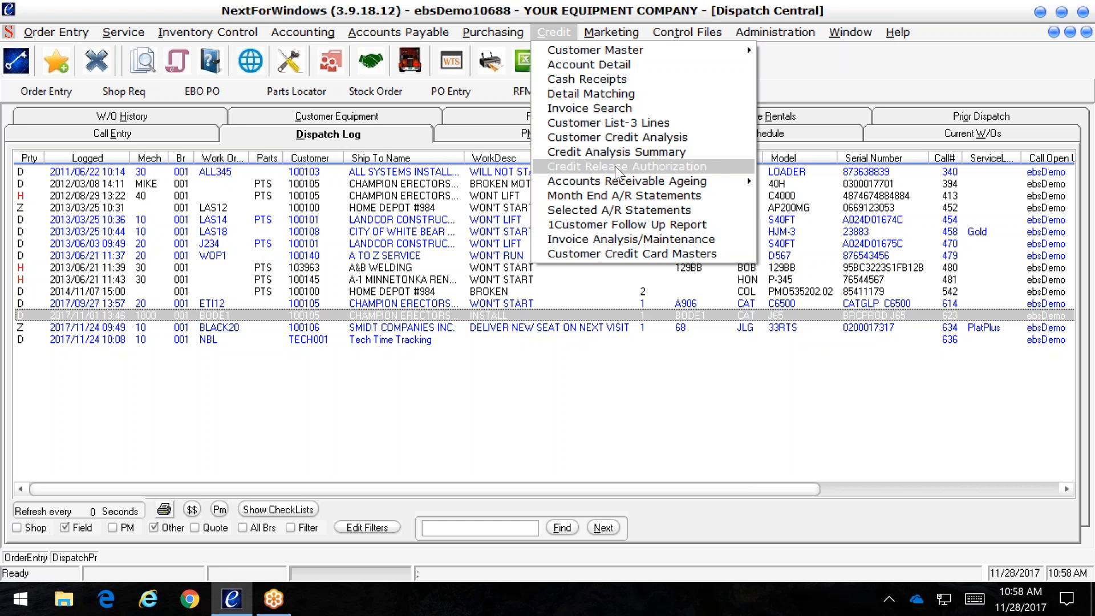
- Look over the Marketing commands and open the CRM
{"action": "left_click", "coordinate": [630, 35]}
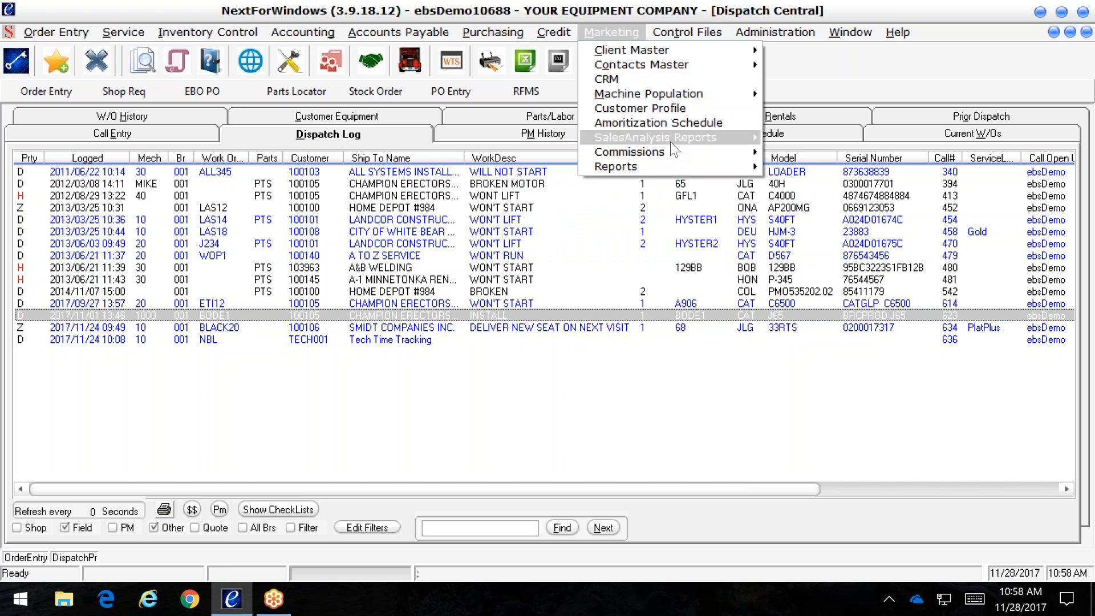
{"action": "mouse_move", "coordinate": [670, 142]}
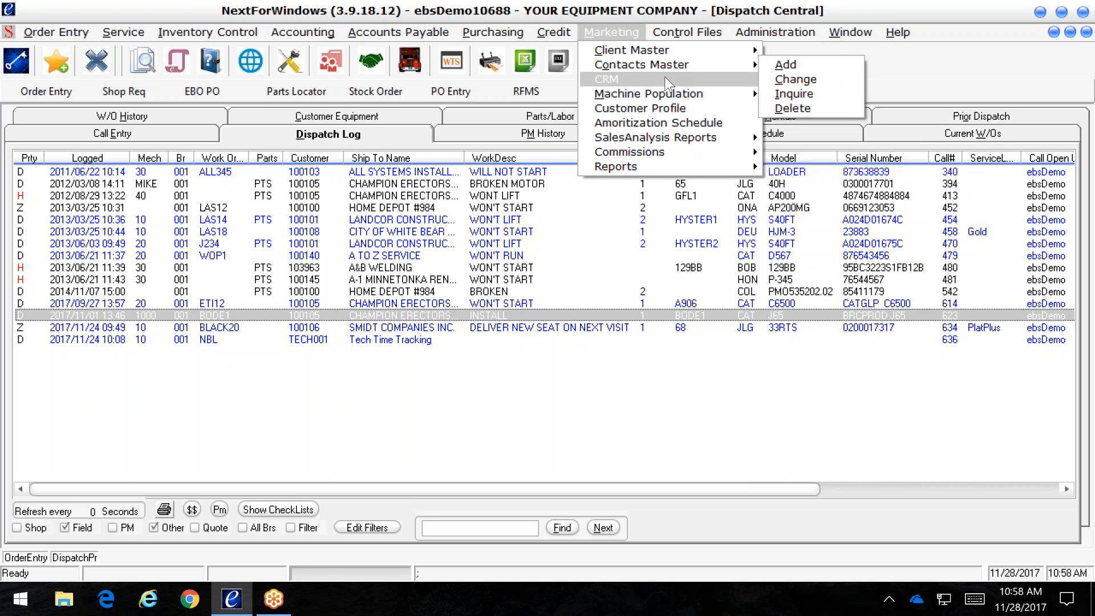
{"action": "left_click", "coordinate": [377, 69]}
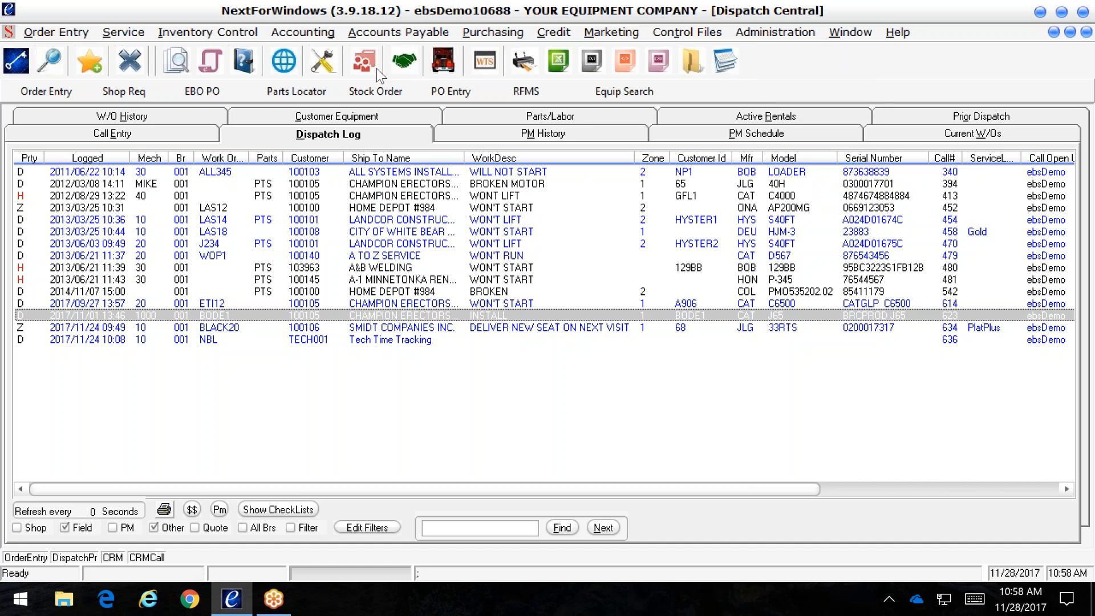
- View the CRM screen and examine the commands offered for Control Files, including Pricing Controls, and Administration
{"action": "left_click", "coordinate": [610, 352]}
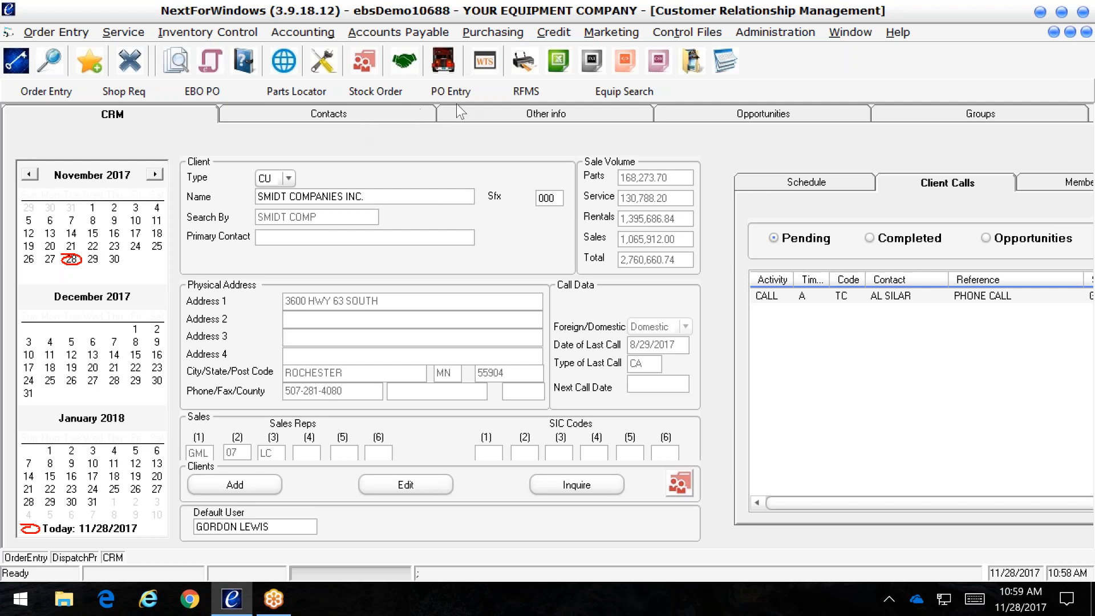
{"action": "left_click", "coordinate": [701, 36]}
{"action": "mouse_move", "coordinate": [727, 130]}
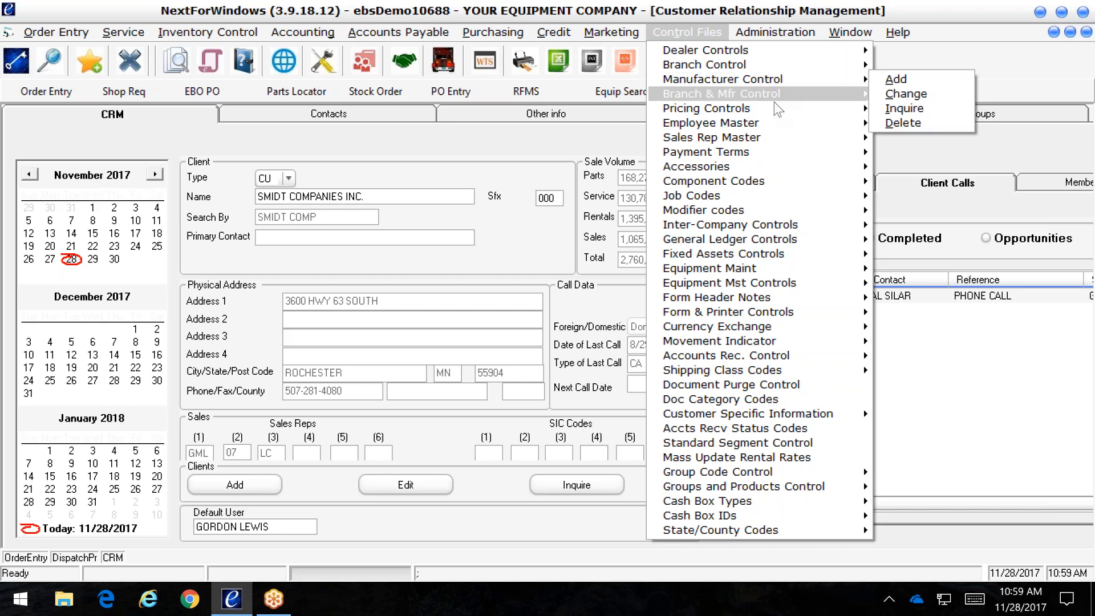
{"action": "mouse_move", "coordinate": [779, 107]}
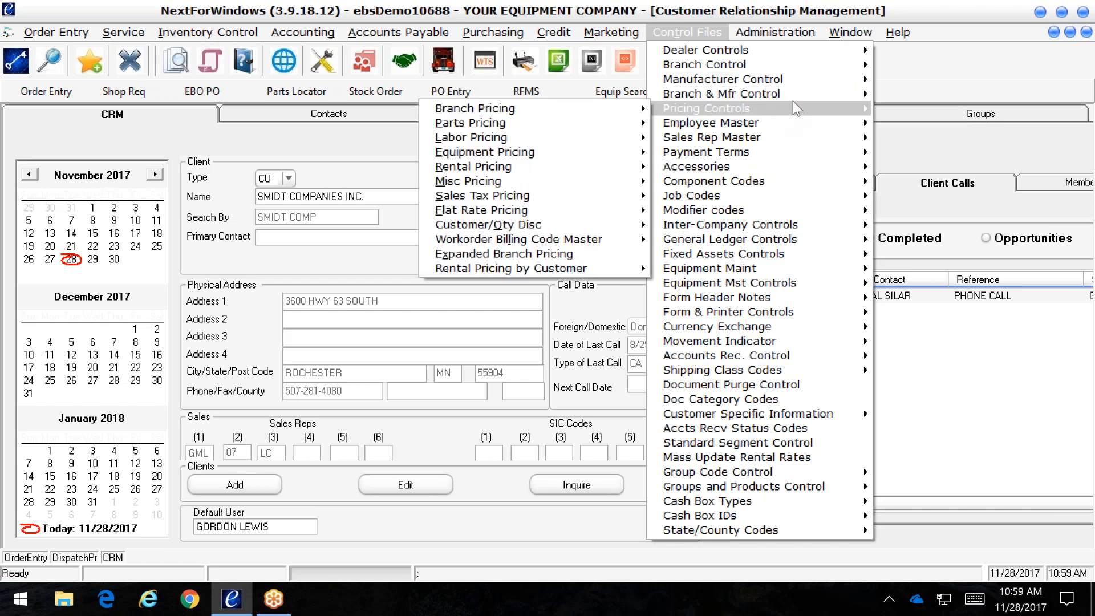
{"action": "mouse_move", "coordinate": [792, 29]}
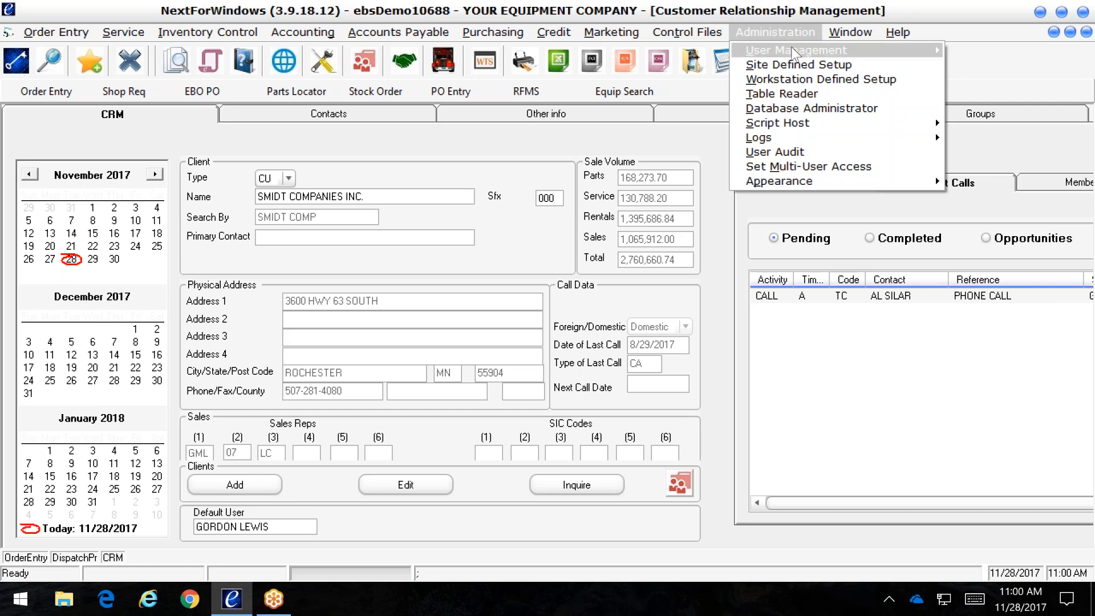
{"action": "mouse_move", "coordinate": [794, 52]}
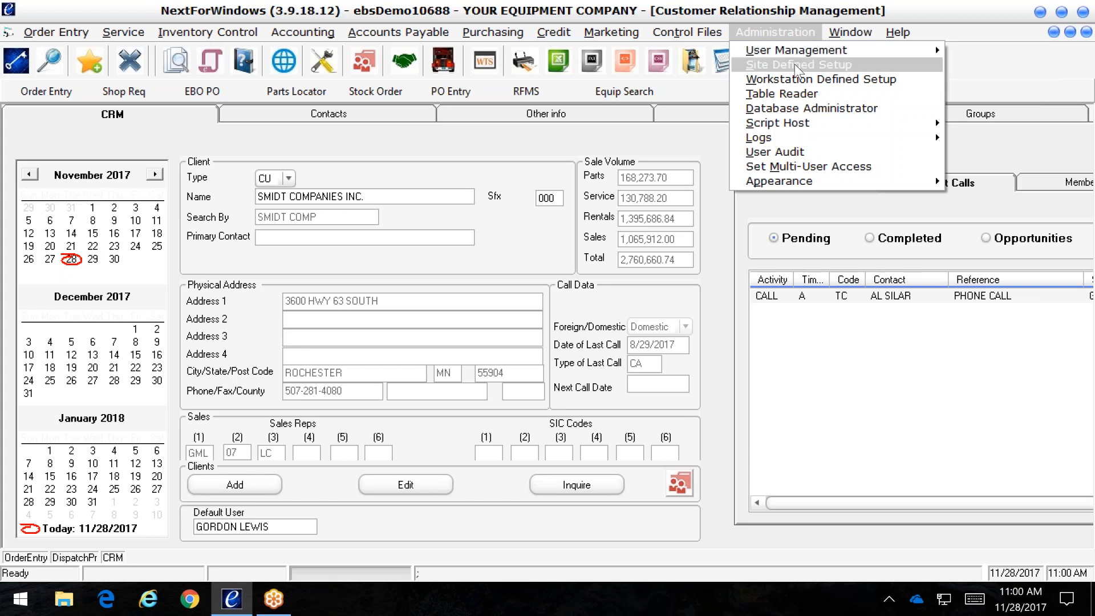
- Open the Table Reader and choose the SERVSCHD table
{"action": "left_click", "coordinate": [816, 94]}
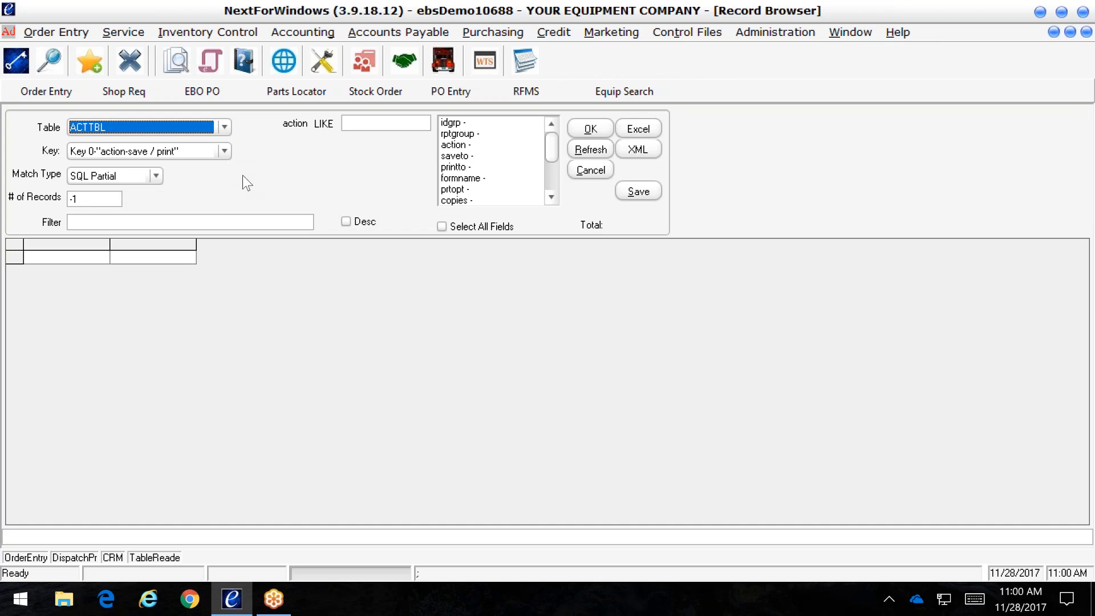
{"action": "left_click", "coordinate": [225, 126]}
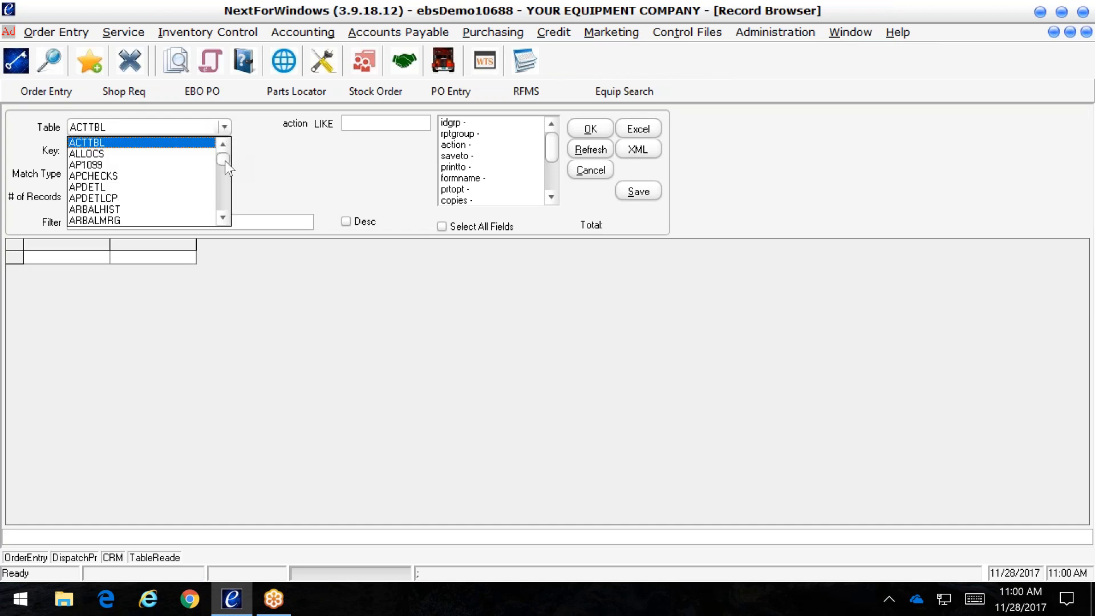
{"action": "mouse_move", "coordinate": [226, 162]}
{"action": "left_mouse_down"}
{"action": "mouse_move", "coordinate": [226, 177]}
{"action": "mouse_move", "coordinate": [230, 166]}
{"action": "left_mouse_up"}
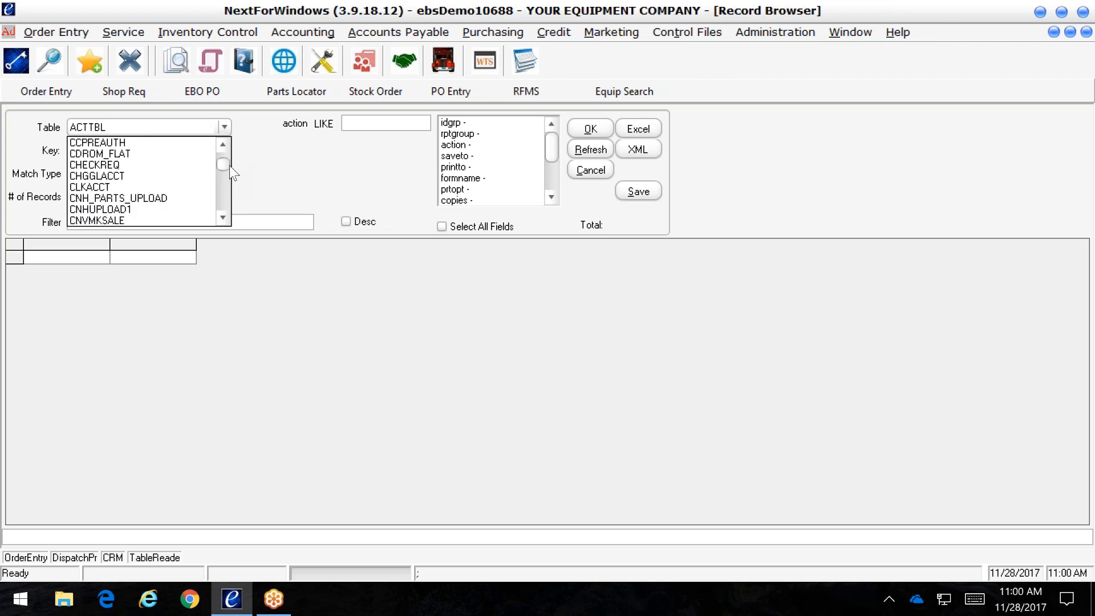
{"action": "key", "text": "s"}
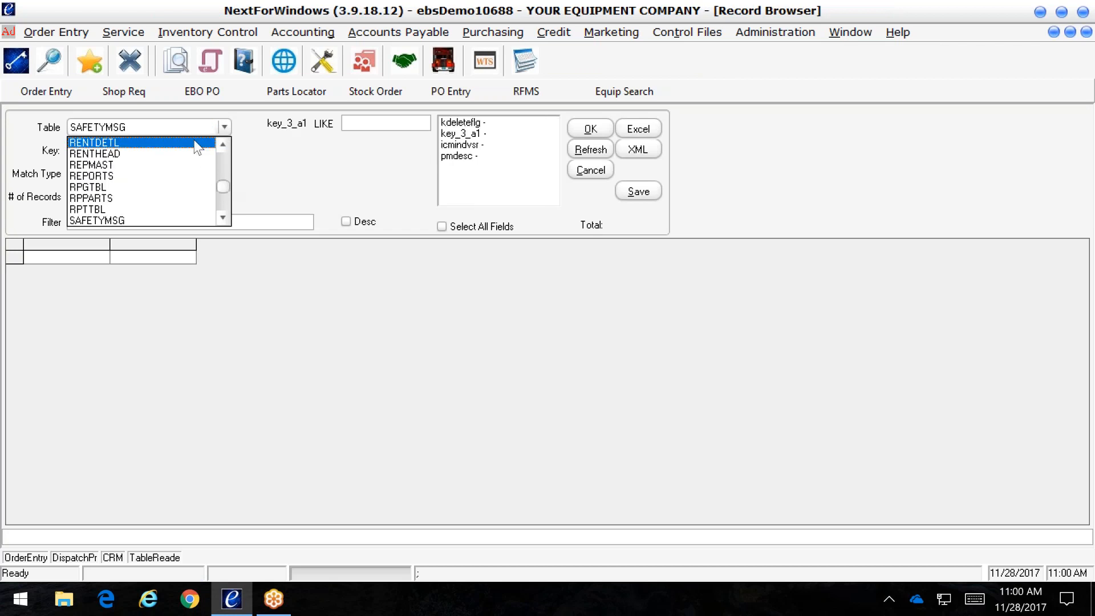
{"action": "left_click", "coordinate": [221, 128]}
{"action": "left_click", "coordinate": [222, 129]}
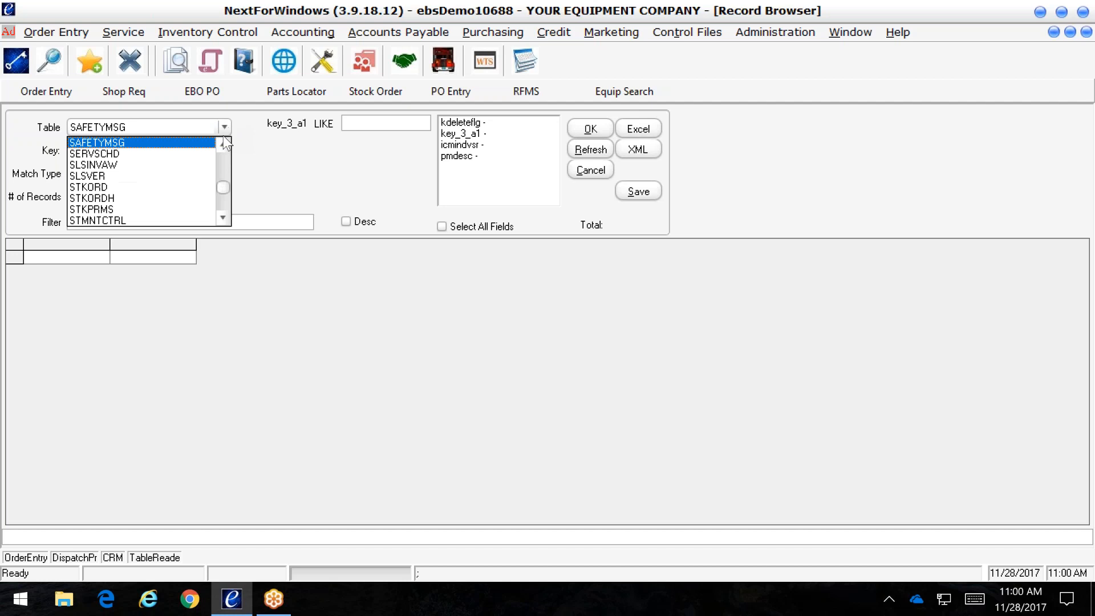
{"action": "left_click", "coordinate": [211, 155]}
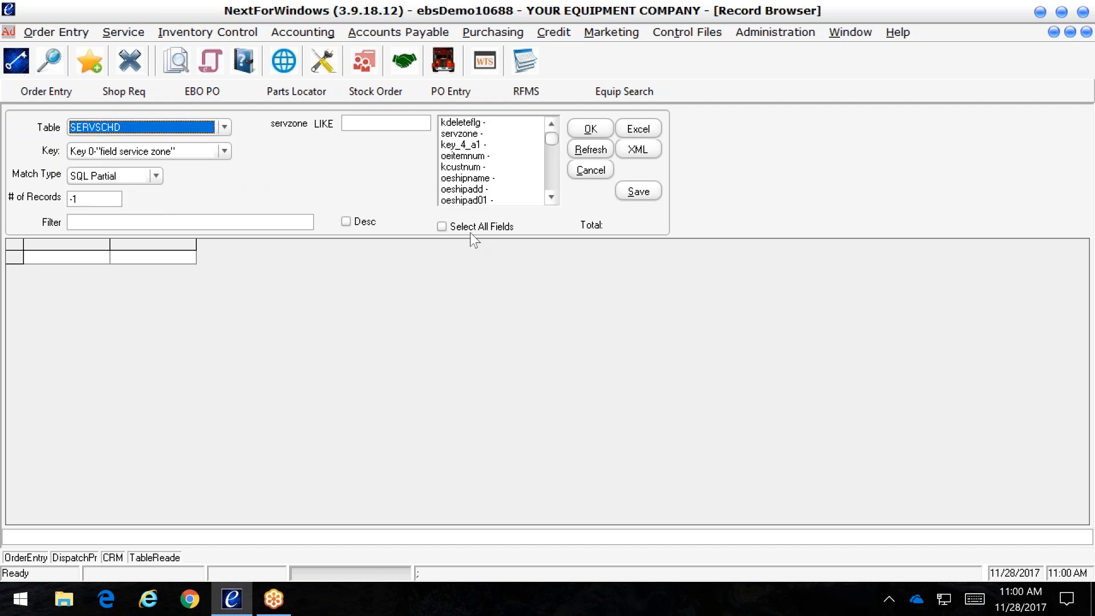
- List the SERVSCHD records with all fields selected and look over the table's available keys
{"action": "left_click", "coordinate": [442, 227]}
{"action": "left_click", "coordinate": [601, 133]}
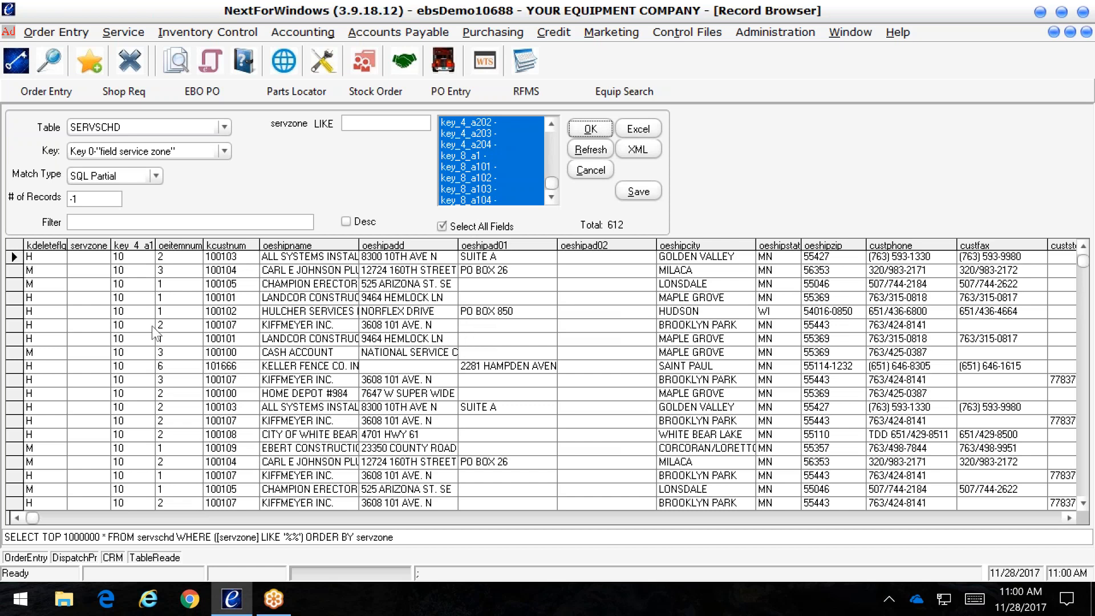
{"action": "left_click", "coordinate": [224, 151]}
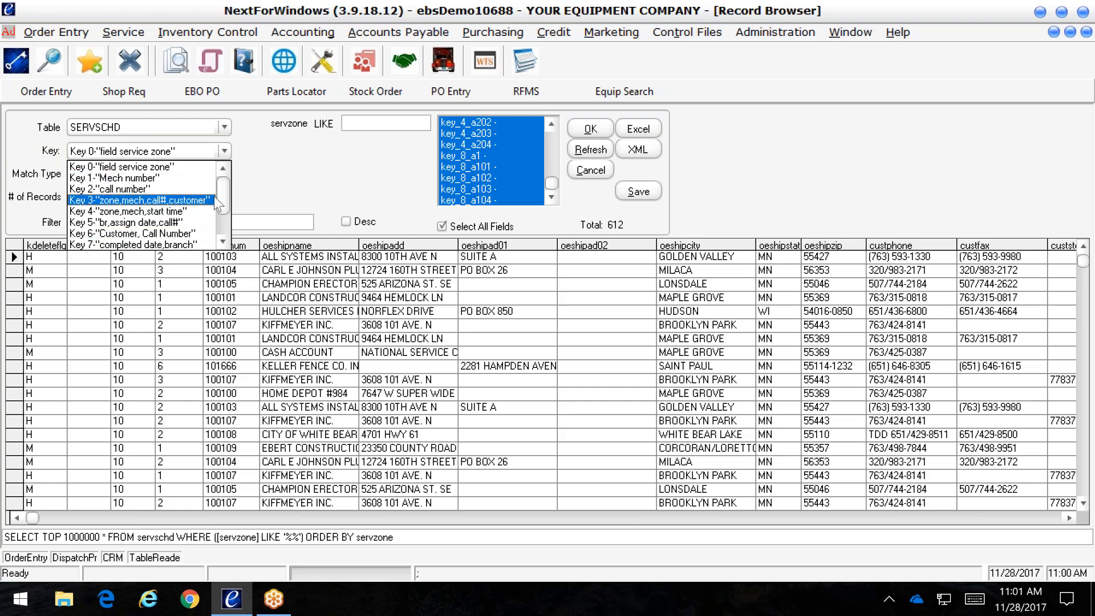
{"action": "left_click", "coordinate": [288, 187]}
{"action": "left_click", "coordinate": [148, 225]}
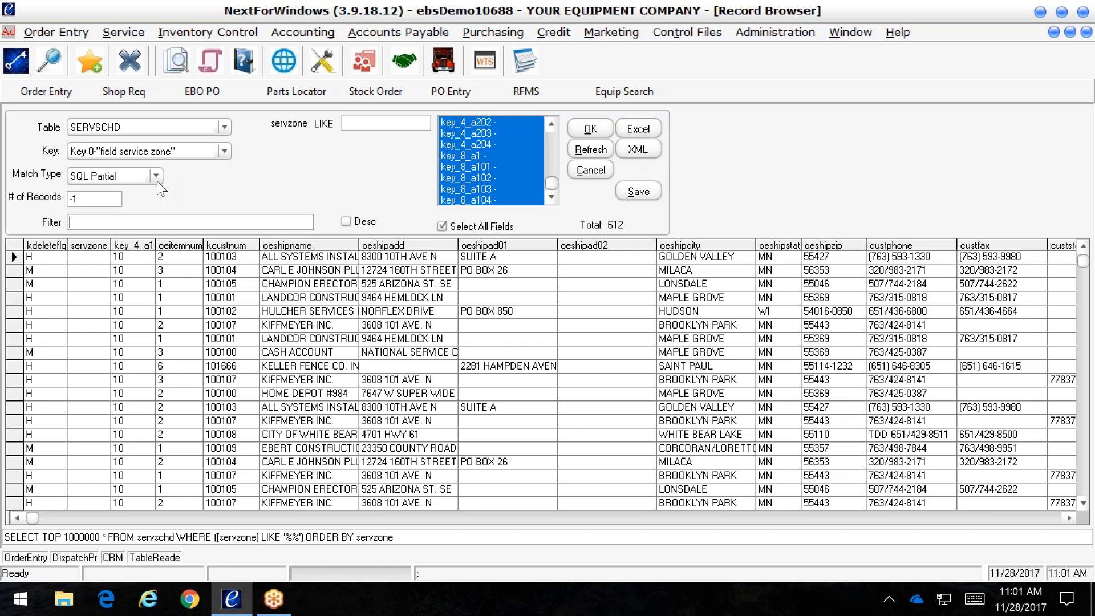
- Load the saved query "Customers by state" and run it on the CUSTMAST table
{"action": "left_click", "coordinate": [41, 63]}
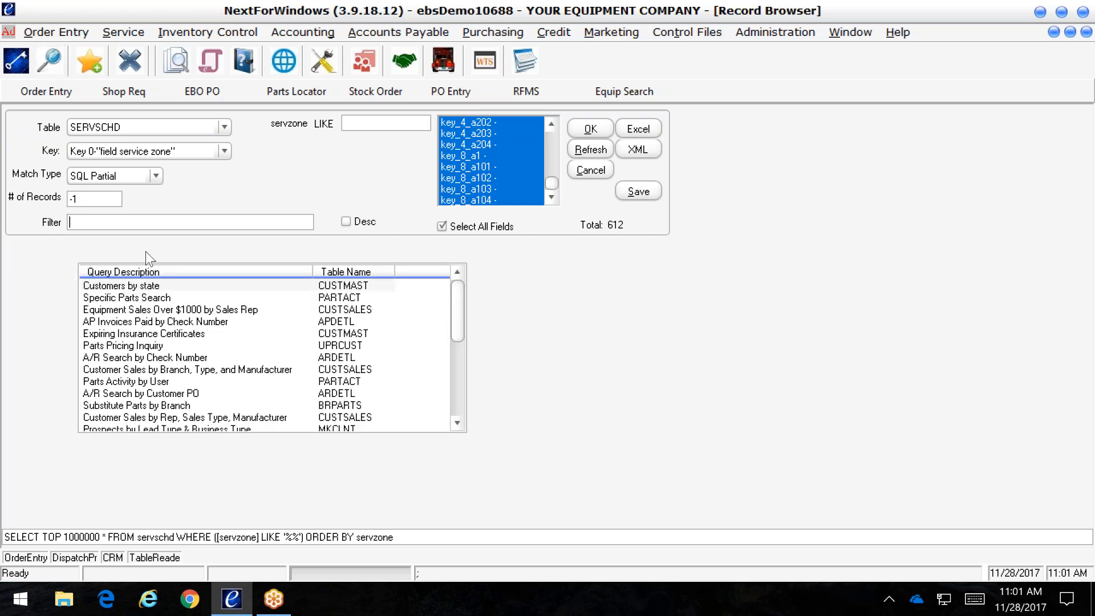
{"action": "left_click", "coordinate": [150, 288]}
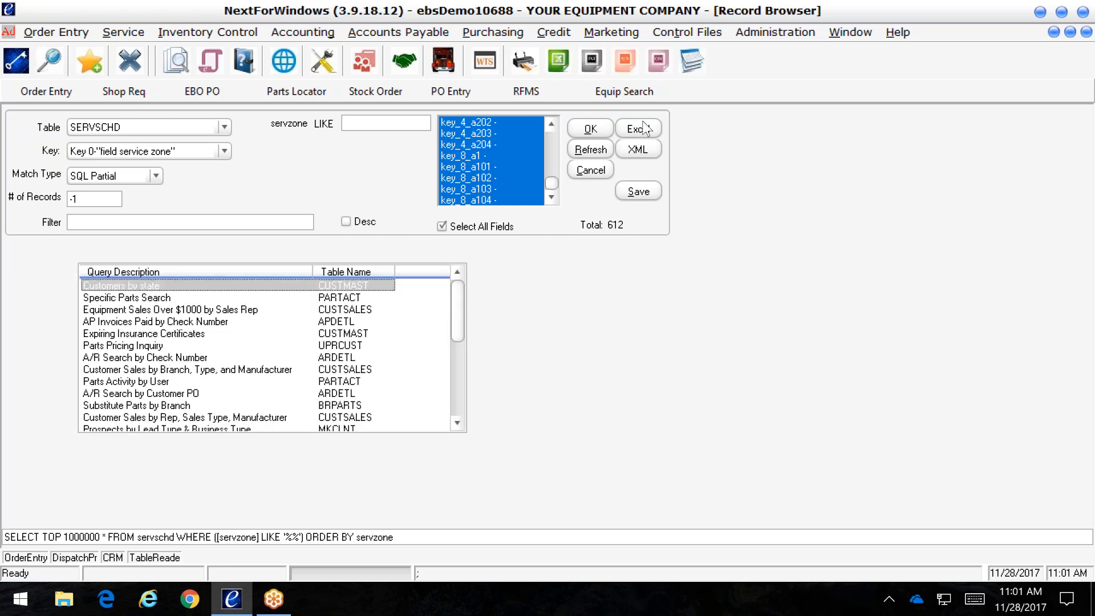
{"action": "left_click", "coordinate": [591, 130]}
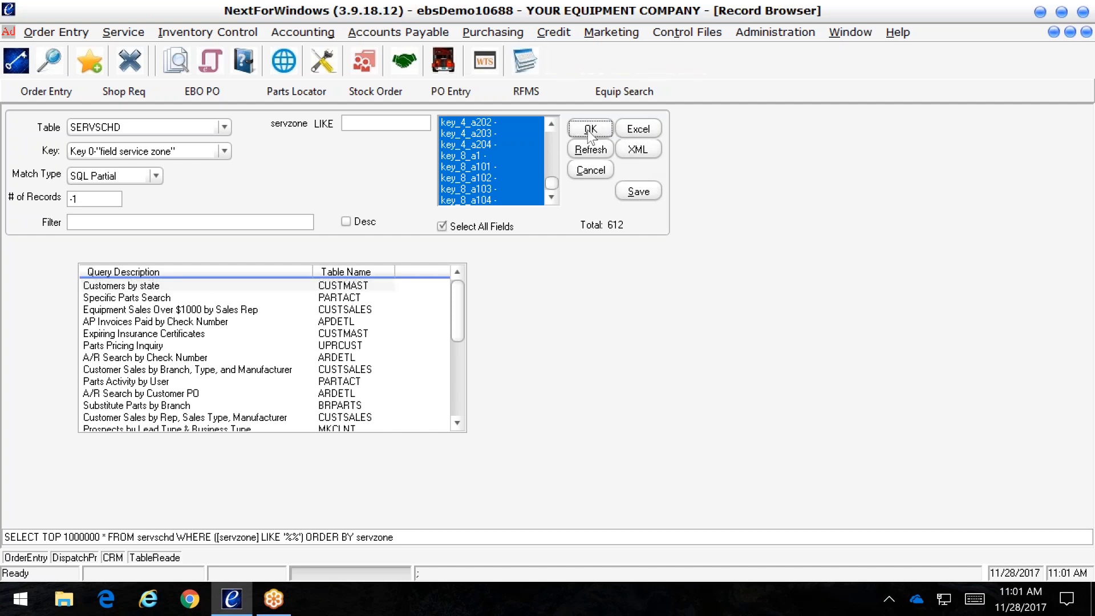
{"action": "double_click", "coordinate": [264, 290]}
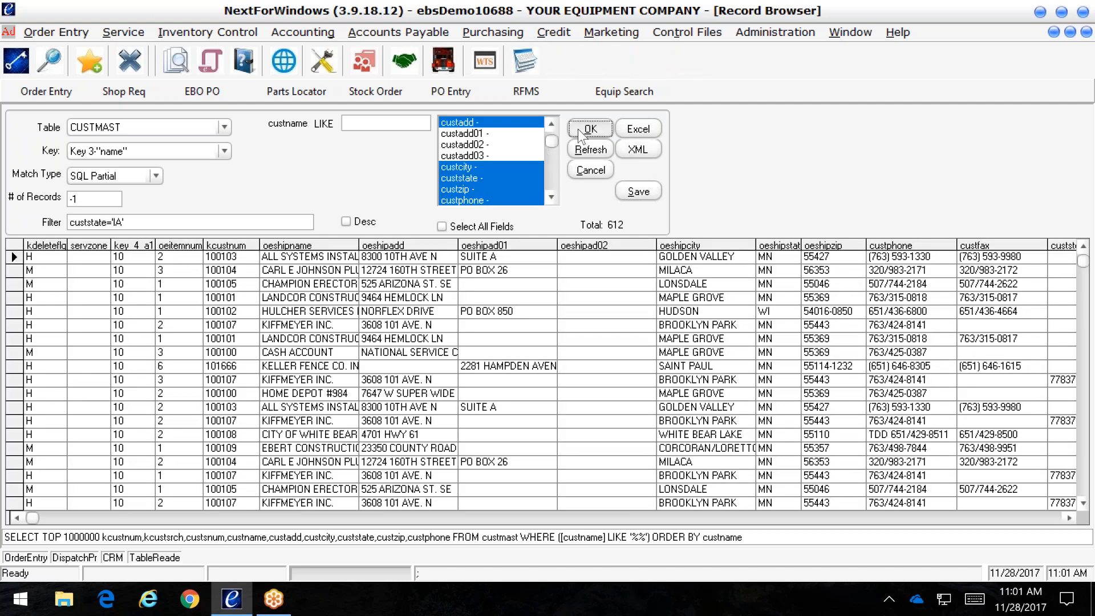
{"action": "left_click", "coordinate": [577, 128]}
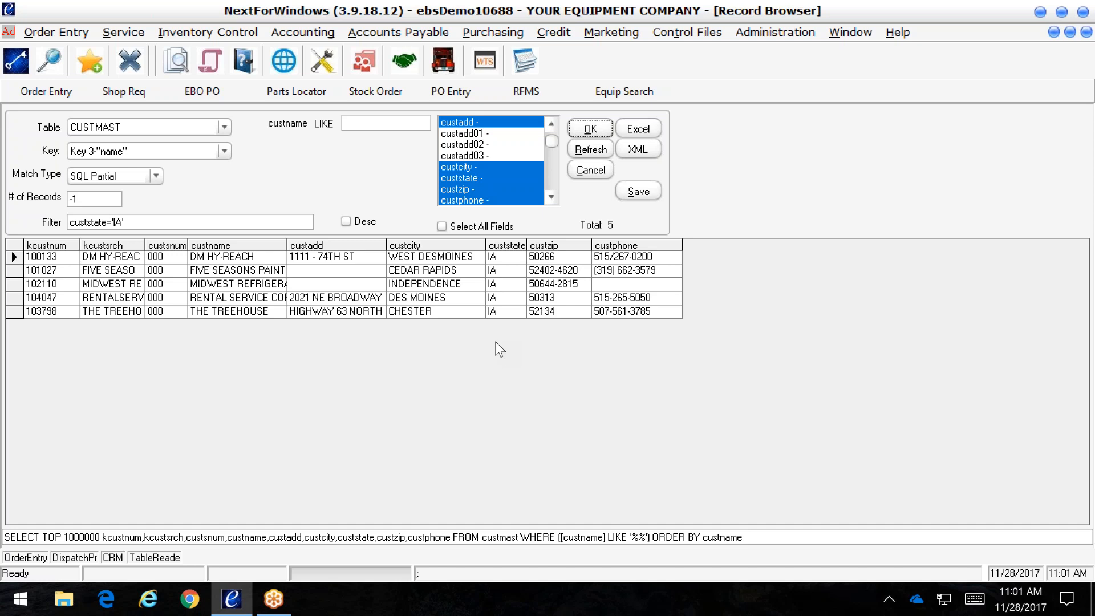
- Export the query results to Excel, view them full screen and close the workbook without saving
{"action": "left_click", "coordinate": [638, 129]}
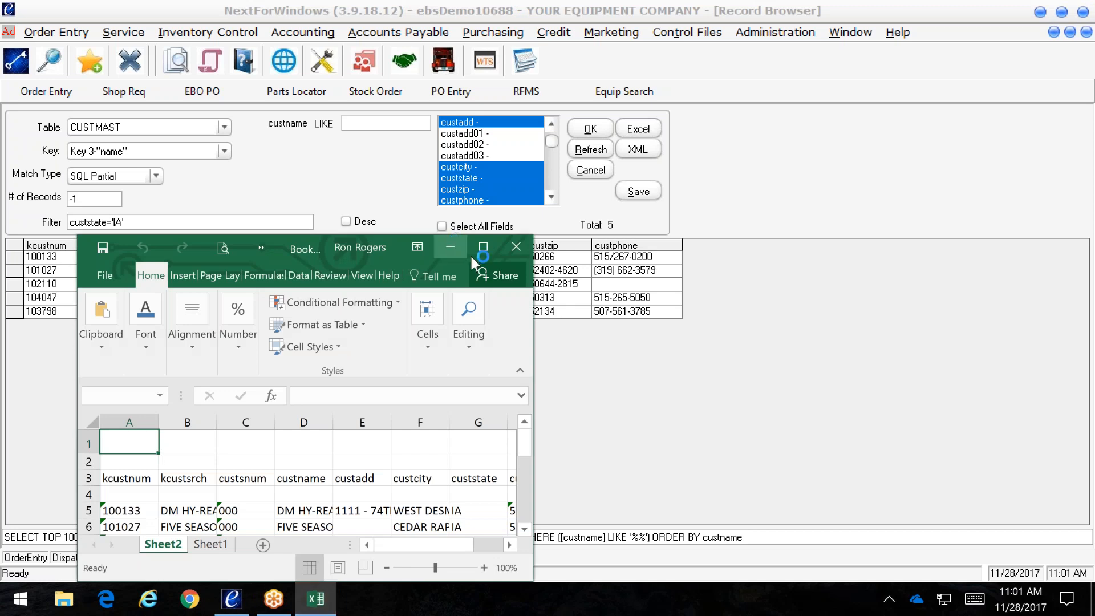
{"action": "left_click", "coordinate": [486, 248]}
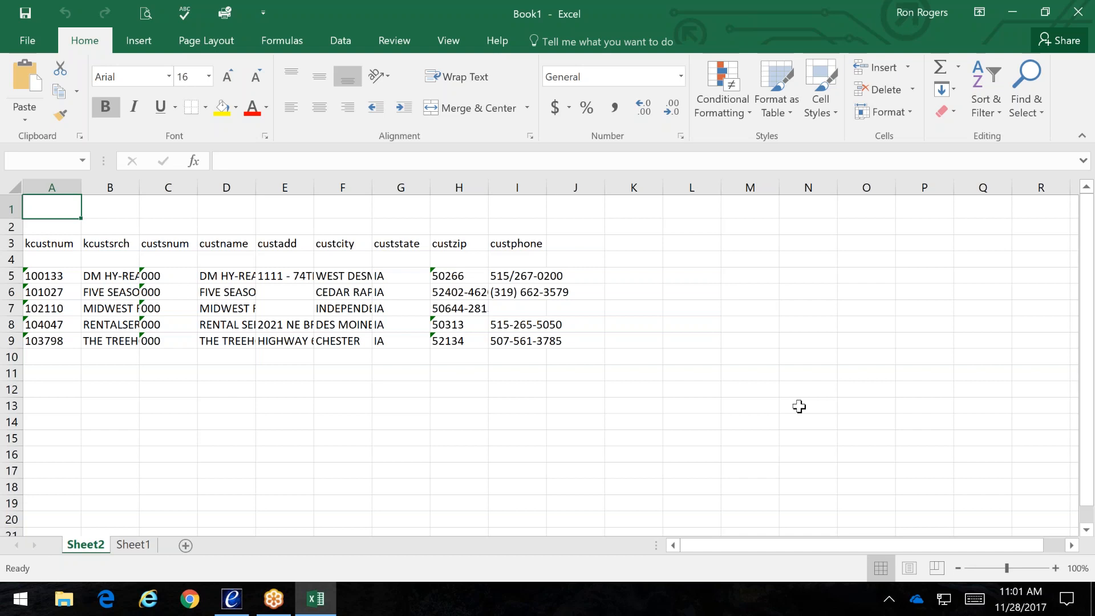
{"action": "left_click", "coordinate": [1089, 15]}
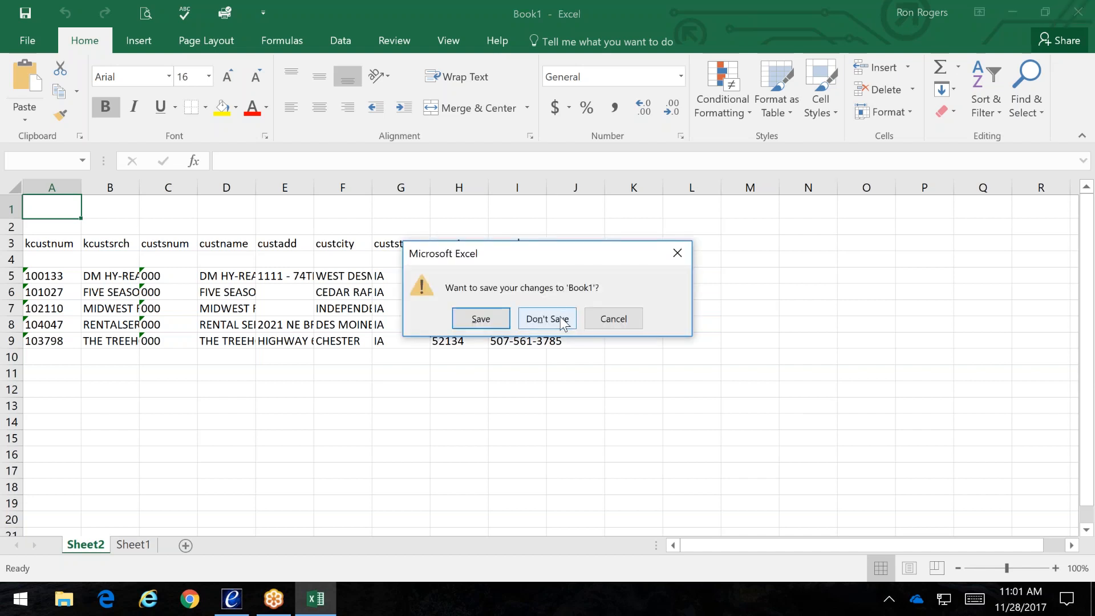
{"action": "left_click", "coordinate": [547, 319]}
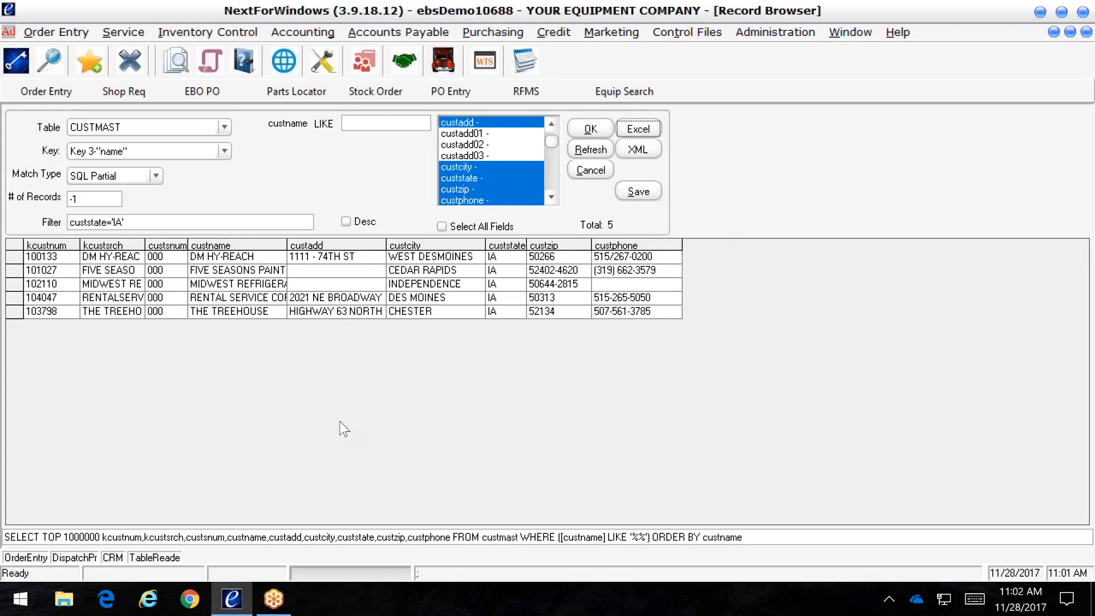
- Switch through the open Order Entry, Dispatch Central and CRM screens and return to Order Entry
{"action": "left_click", "coordinate": [31, 562]}
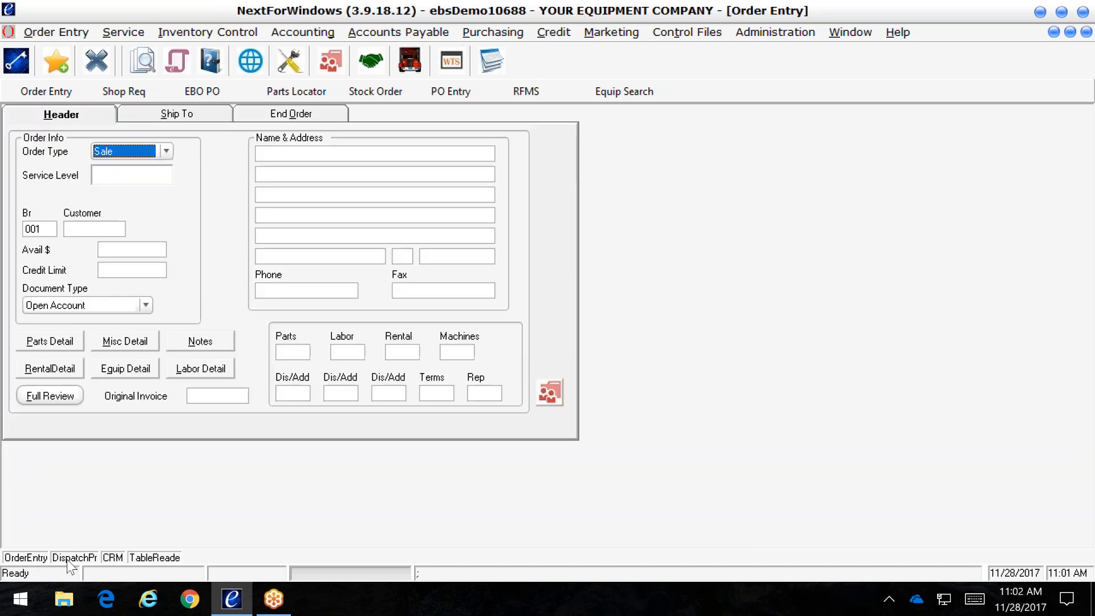
{"action": "left_click", "coordinate": [67, 559]}
{"action": "left_click", "coordinate": [109, 558]}
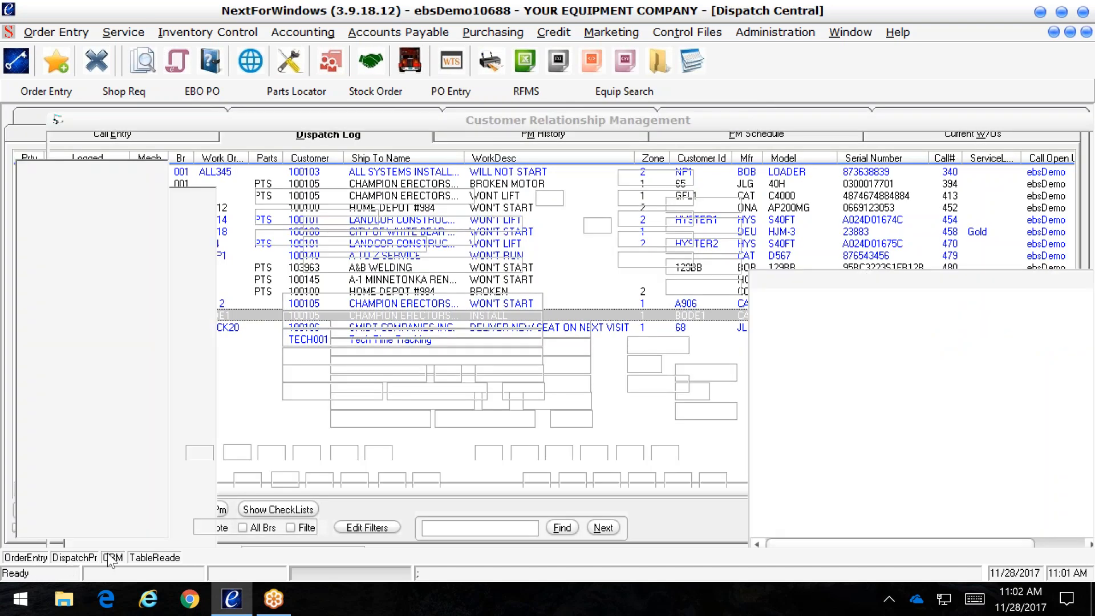
{"action": "left_click", "coordinate": [28, 558]}
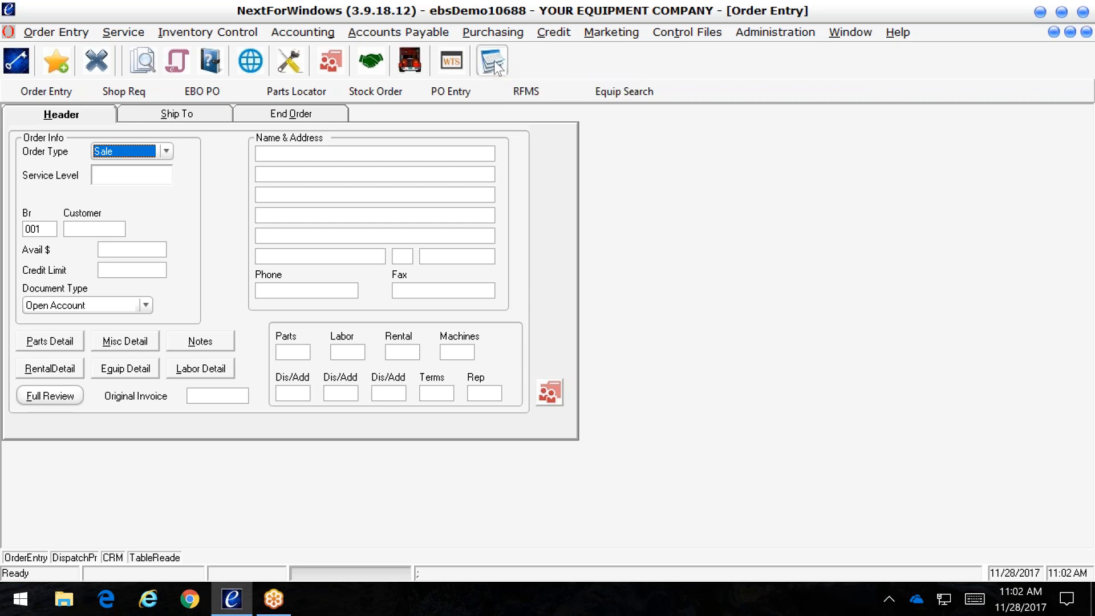
- Open the Call Scheduler and view the details of the unassigned shop call on November 28
{"action": "left_click", "coordinate": [546, 89]}
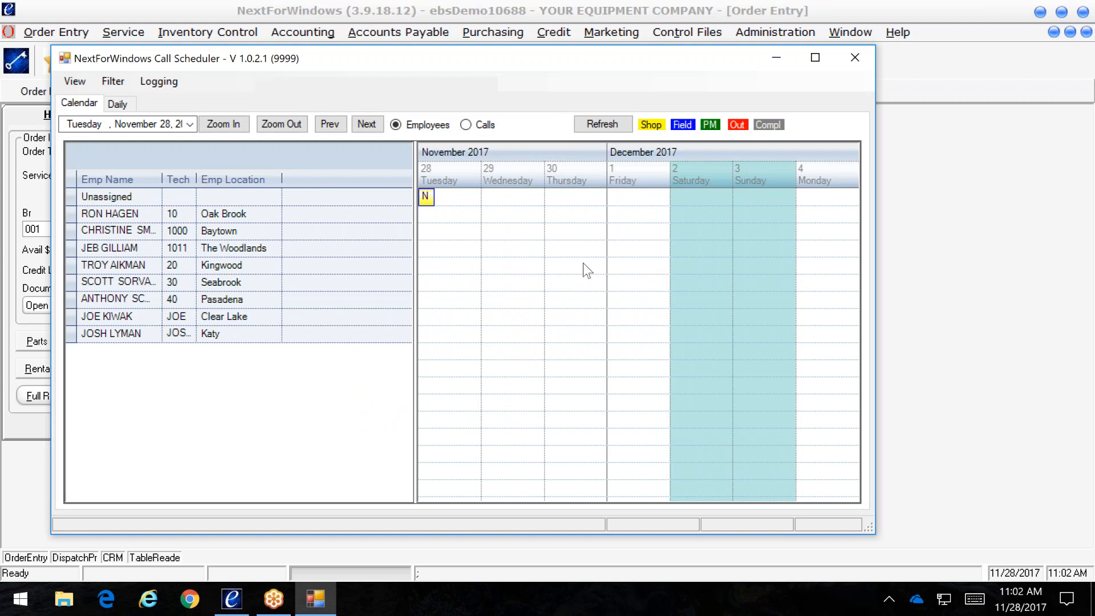
{"action": "left_click_drag", "start_coordinate": [567, 313], "coordinate": [784, 320]}
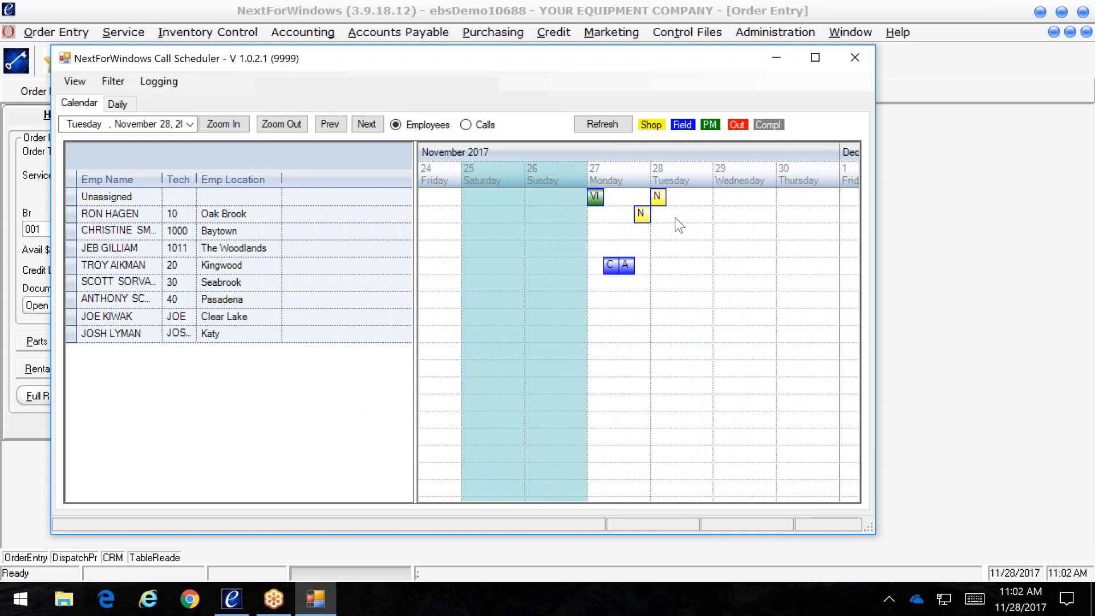
{"action": "mouse_move", "coordinate": [661, 206]}
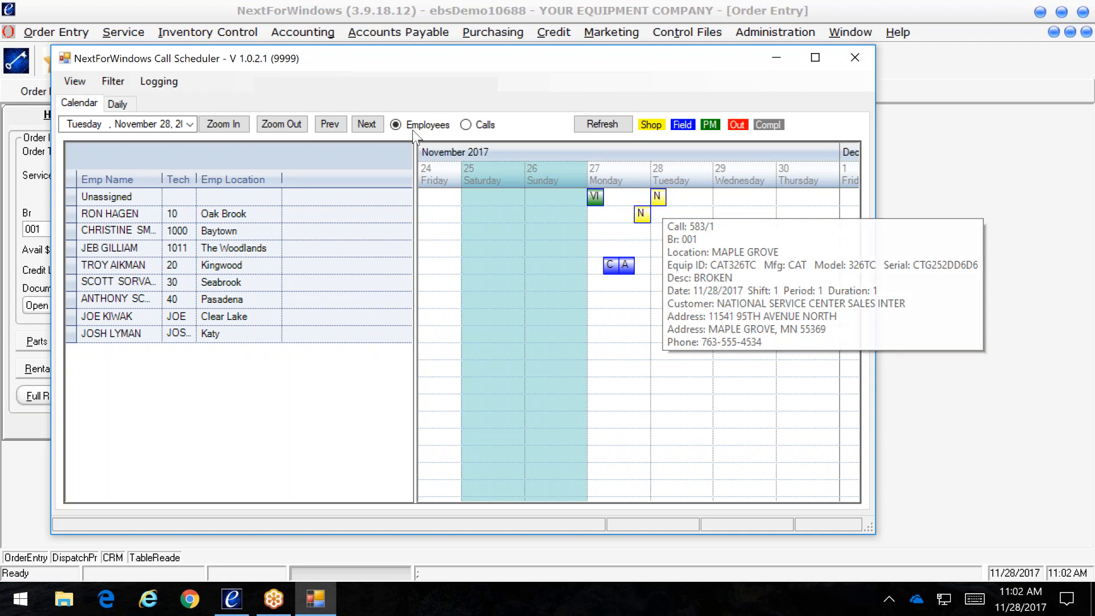
- View the employee schedule over a longer period, return to the daily scale and review the week of November 20
{"action": "left_click", "coordinate": [292, 128]}
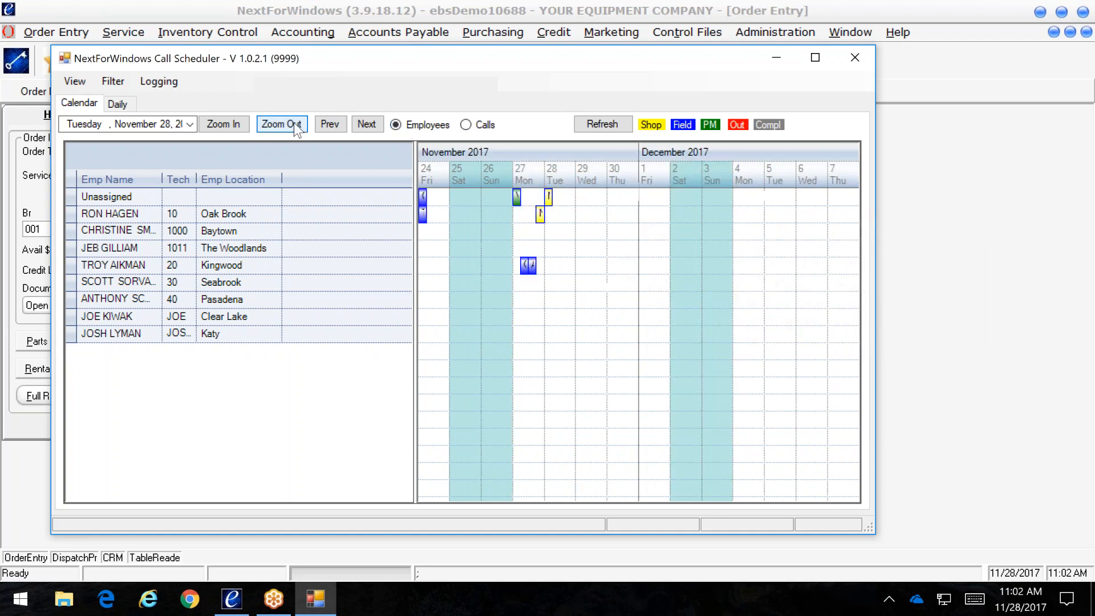
{"action": "left_click", "coordinate": [292, 128]}
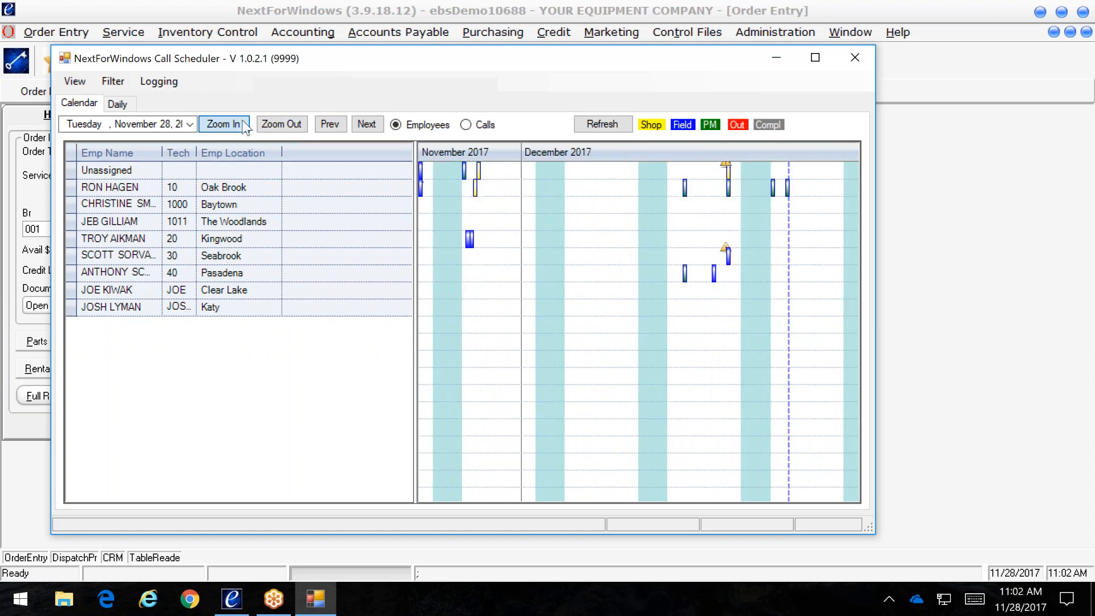
{"action": "left_click", "coordinate": [224, 124]}
{"action": "left_click", "coordinate": [224, 124]}
{"action": "left_click_drag", "start_coordinate": [638, 306], "coordinate": [782, 309]}
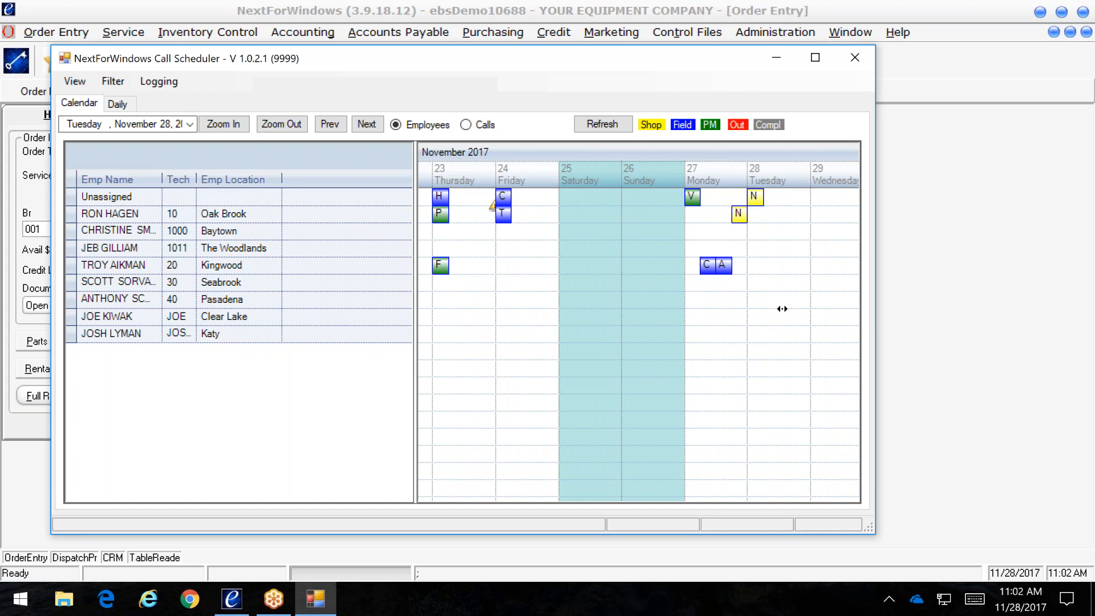
{"action": "left_click_drag", "start_coordinate": [782, 308], "coordinate": [850, 320]}
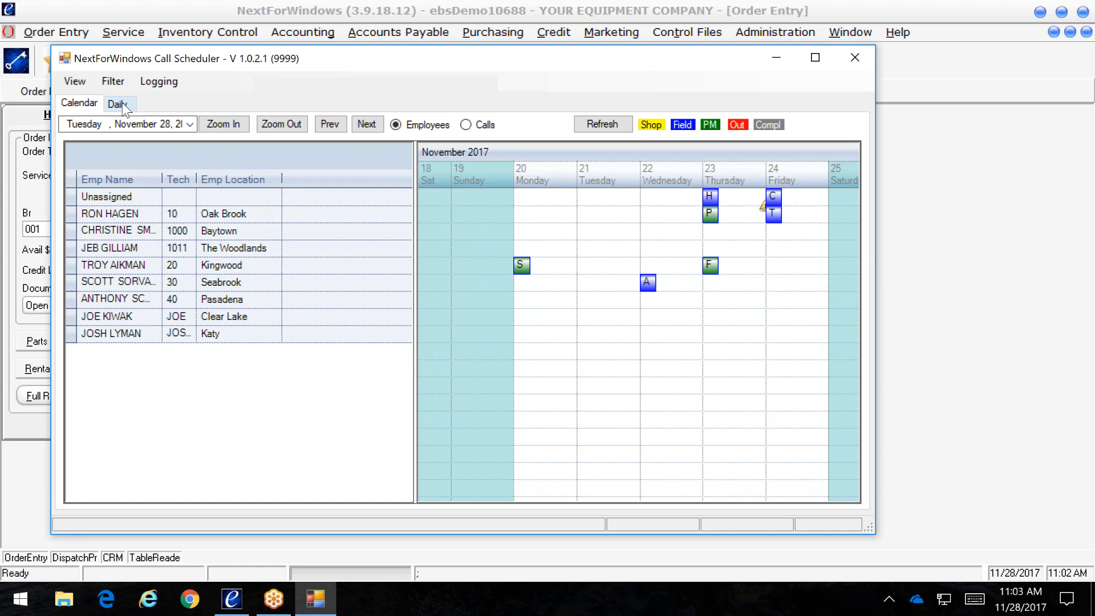
- Show the schedule by calls, browse the listed calls and close the Call Scheduler
{"action": "left_click", "coordinate": [465, 126]}
{"action": "scroll", "coordinate": [488, 328], "scroll_direction": "down", "scroll_amount": 1}
{"action": "scroll", "coordinate": [491, 329], "scroll_direction": "up", "scroll_amount": 2}
{"action": "left_click_drag", "start_coordinate": [628, 374], "coordinate": [481, 381]}
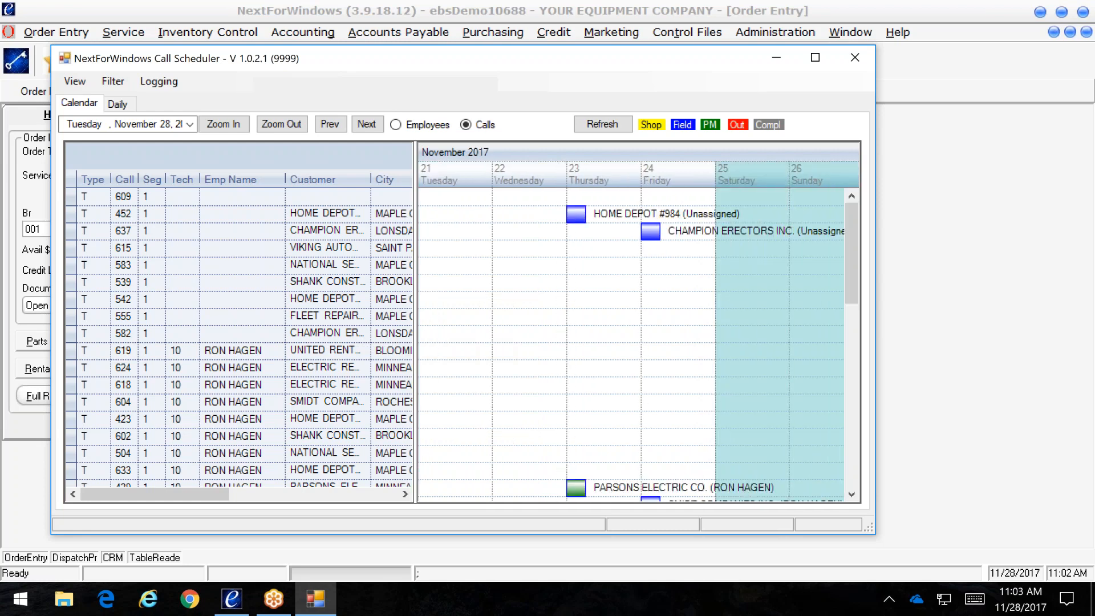
{"action": "left_click", "coordinate": [856, 57]}
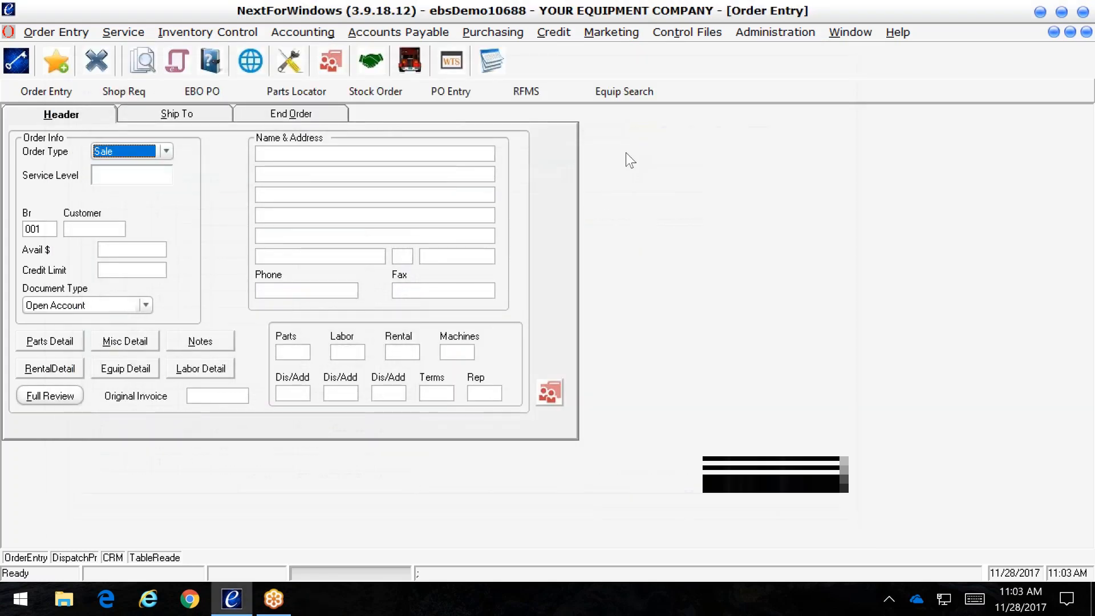
- Open the Warranty Claims log and view the charge details of the General Equipment Company claim
{"action": "left_click", "coordinate": [444, 64]}
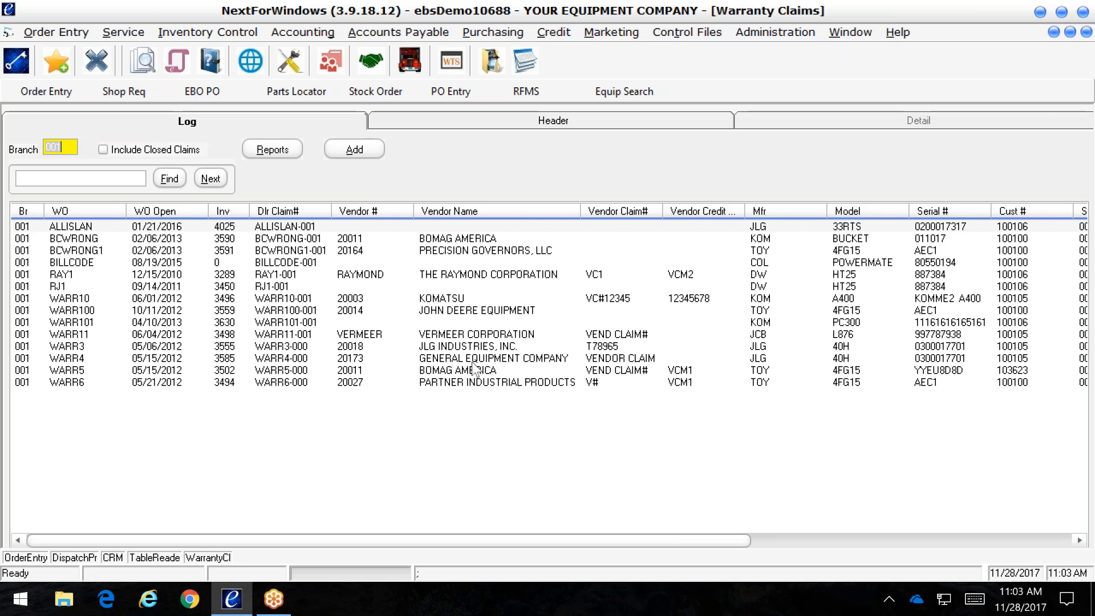
{"action": "double_click", "coordinate": [473, 361]}
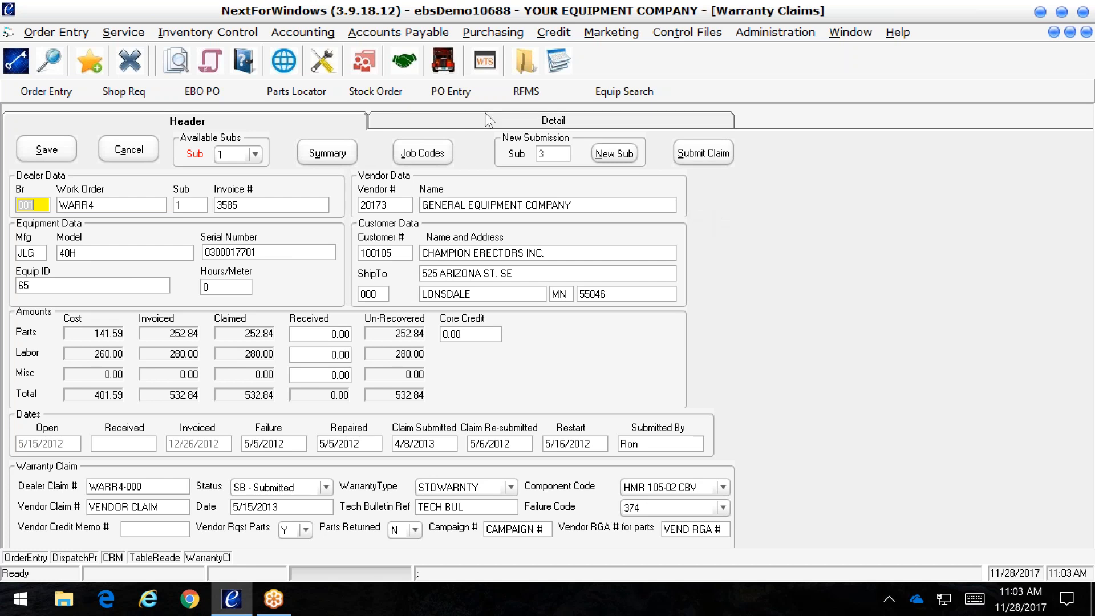
{"action": "left_click", "coordinate": [498, 119]}
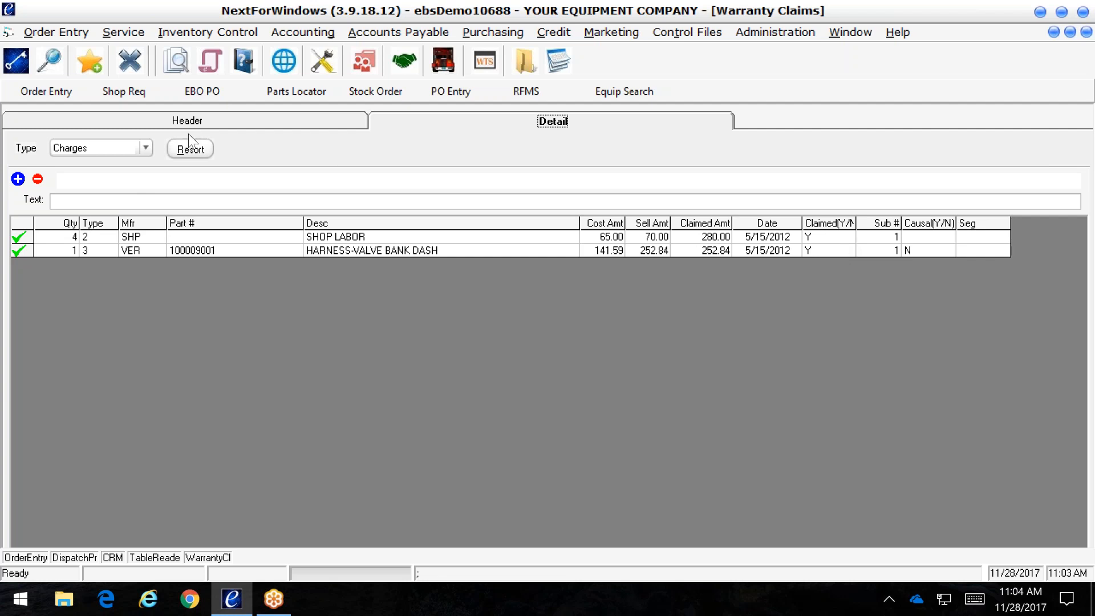
- List the warranty claim's notes, view the available note types and return to the claim header
{"action": "left_click", "coordinate": [146, 149]}
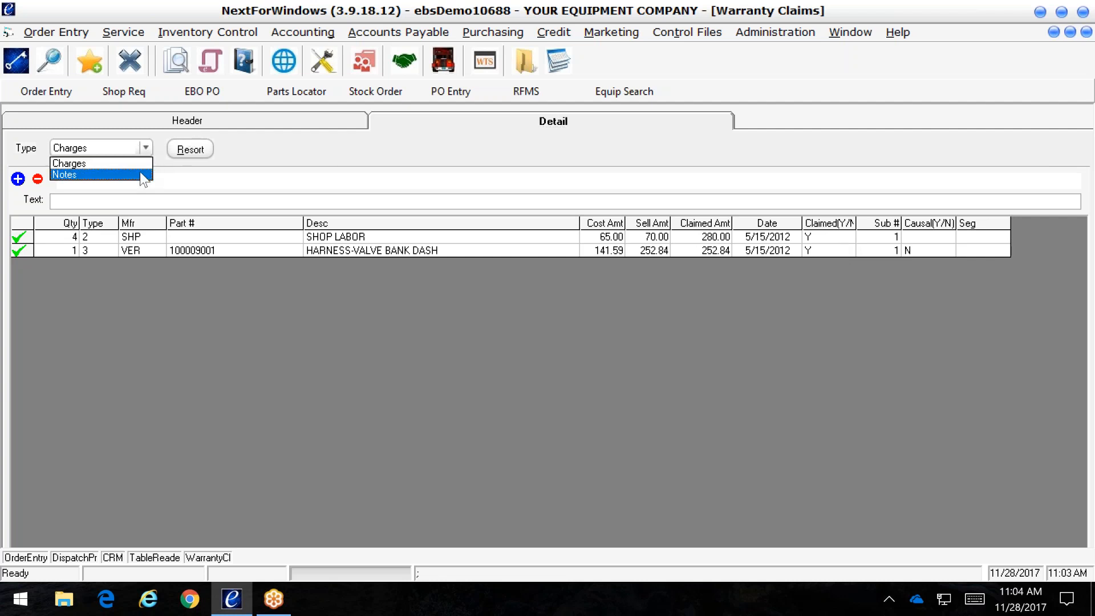
{"action": "left_click", "coordinate": [139, 172]}
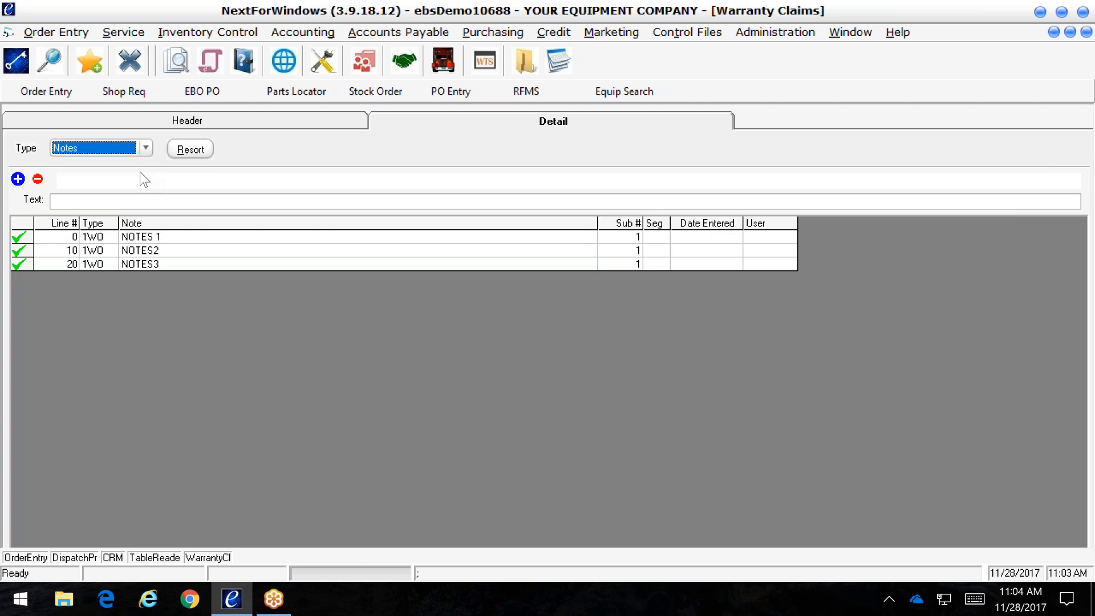
{"action": "left_click", "coordinate": [105, 237]}
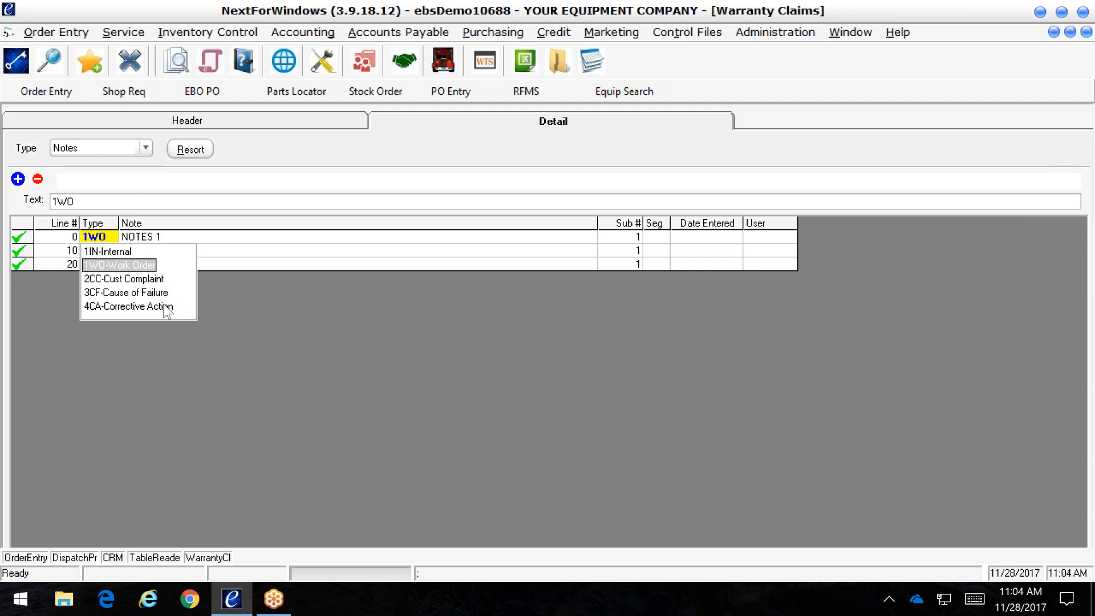
{"action": "left_click", "coordinate": [238, 128]}
- Review the claim's warranty type, component code and failure code options without changing them, and close Warranty Claims
{"action": "left_click", "coordinate": [515, 488]}
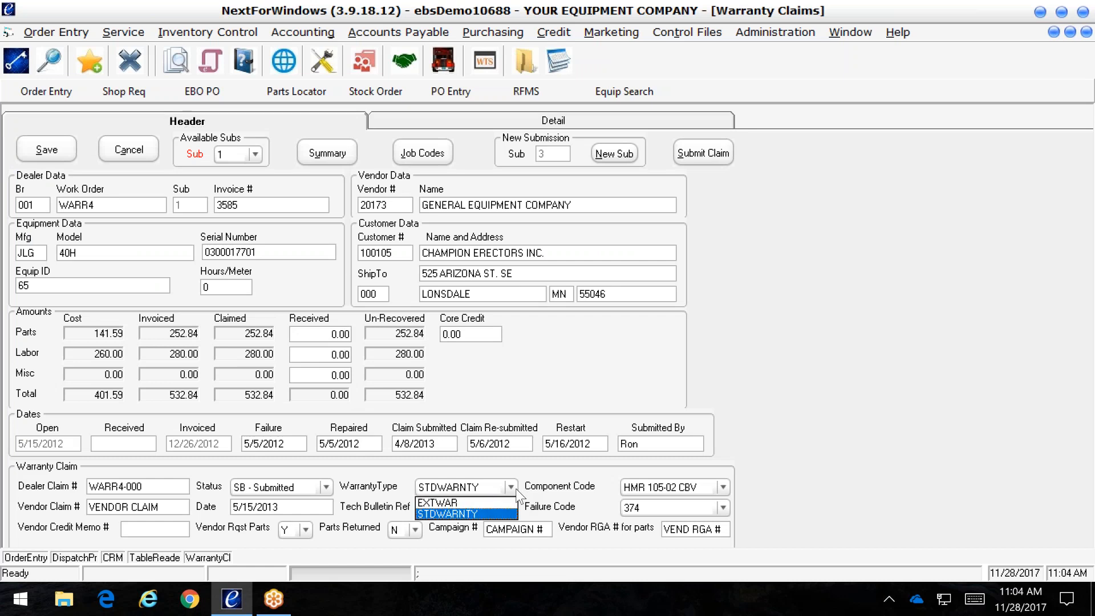
{"action": "left_click", "coordinate": [516, 488]}
{"action": "left_click", "coordinate": [723, 492]}
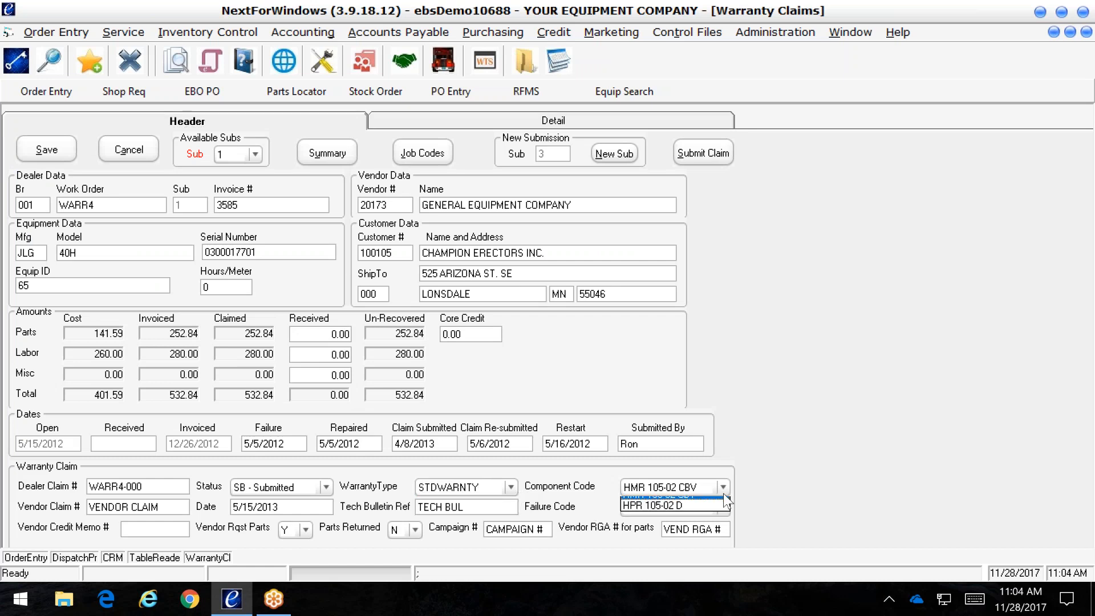
{"action": "left_click", "coordinate": [723, 494]}
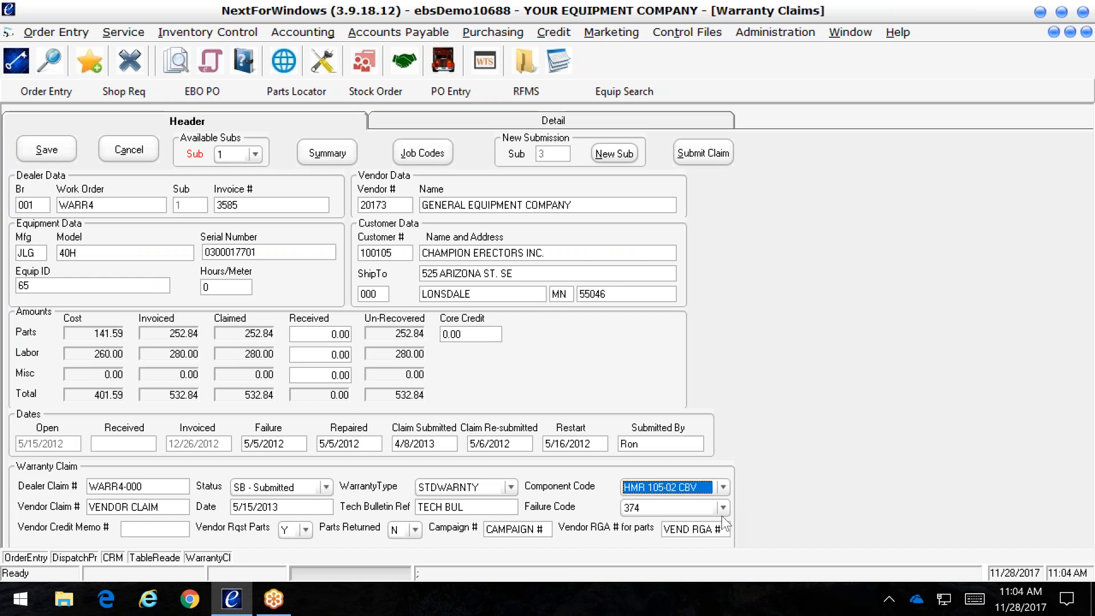
{"action": "left_click", "coordinate": [724, 508]}
{"action": "left_click", "coordinate": [727, 511]}
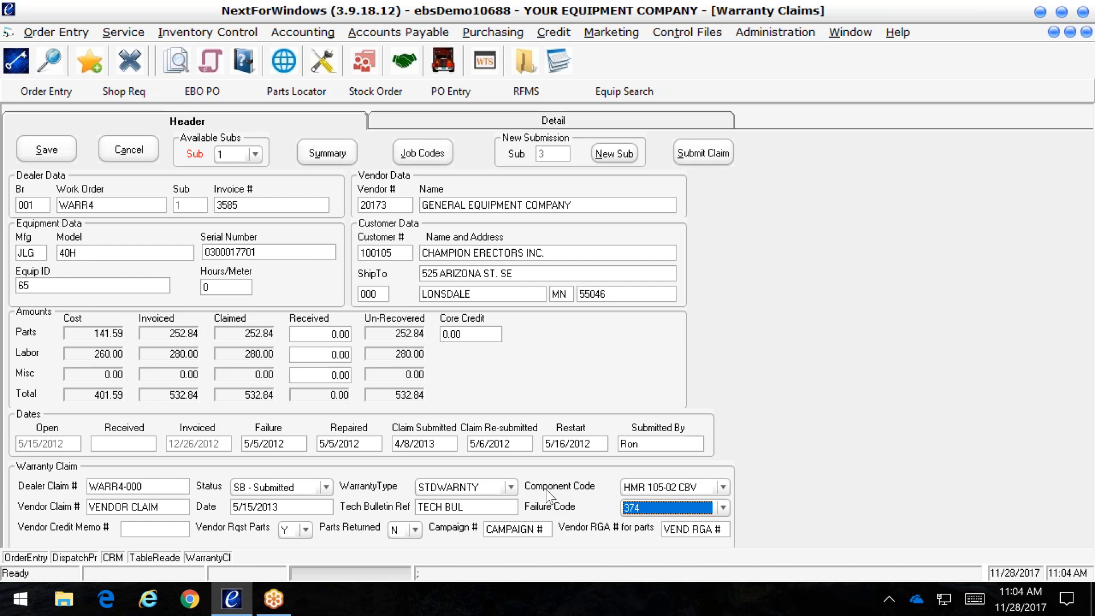
{"action": "key", "text": "Escape"}
{"action": "left_click", "coordinate": [603, 358]}
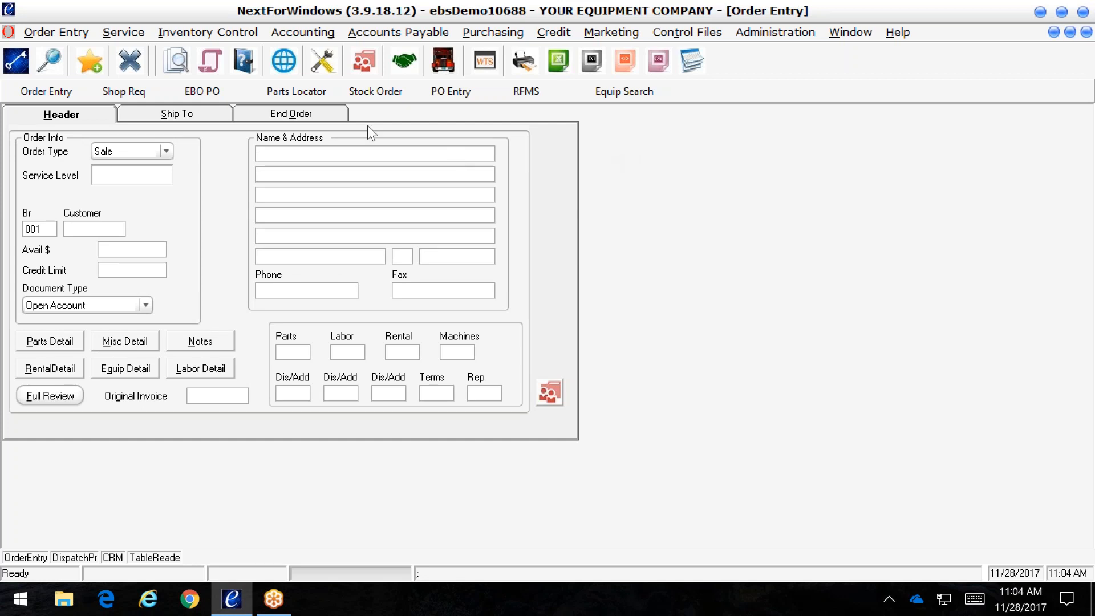
- Open Transportation Dispatch and inspect the equipment items on the requests that are not dispatched
{"action": "left_click", "coordinate": [448, 62]}
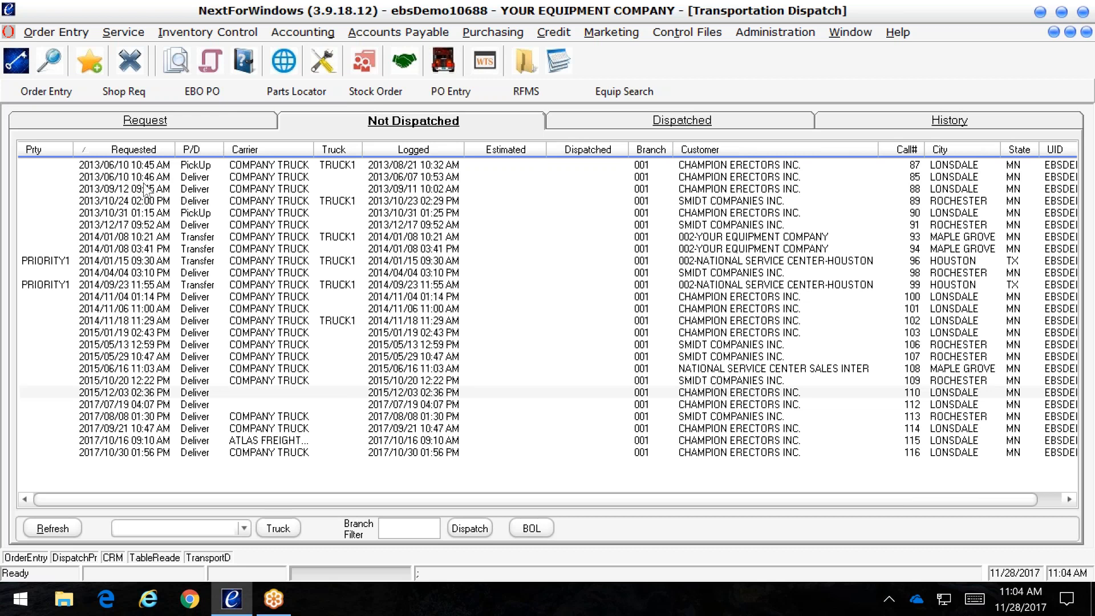
{"action": "mouse_move", "coordinate": [146, 187]}
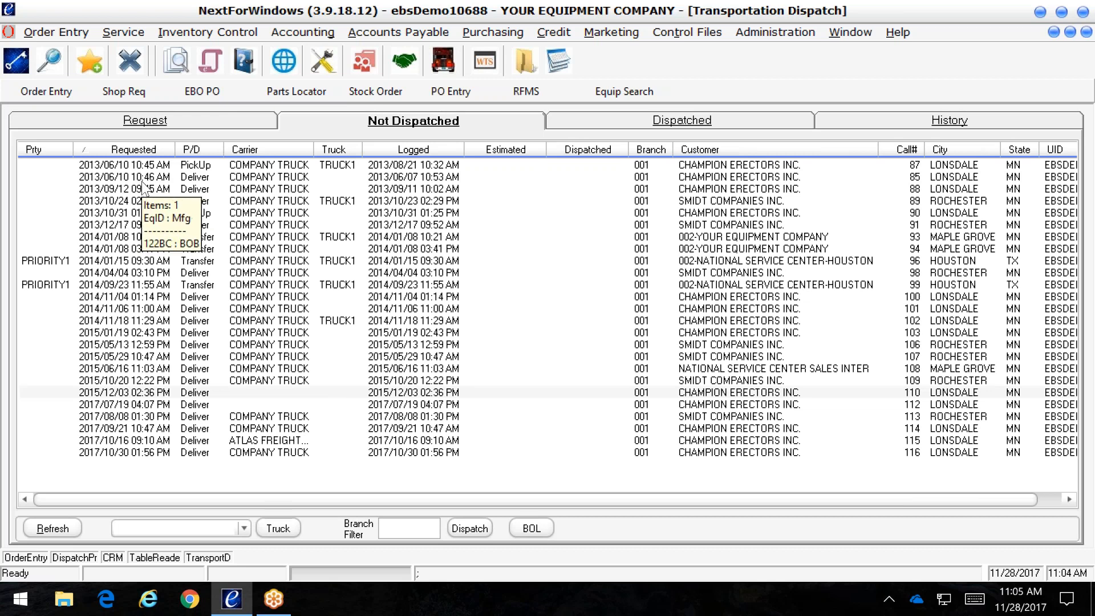
{"action": "left_click", "coordinate": [442, 285]}
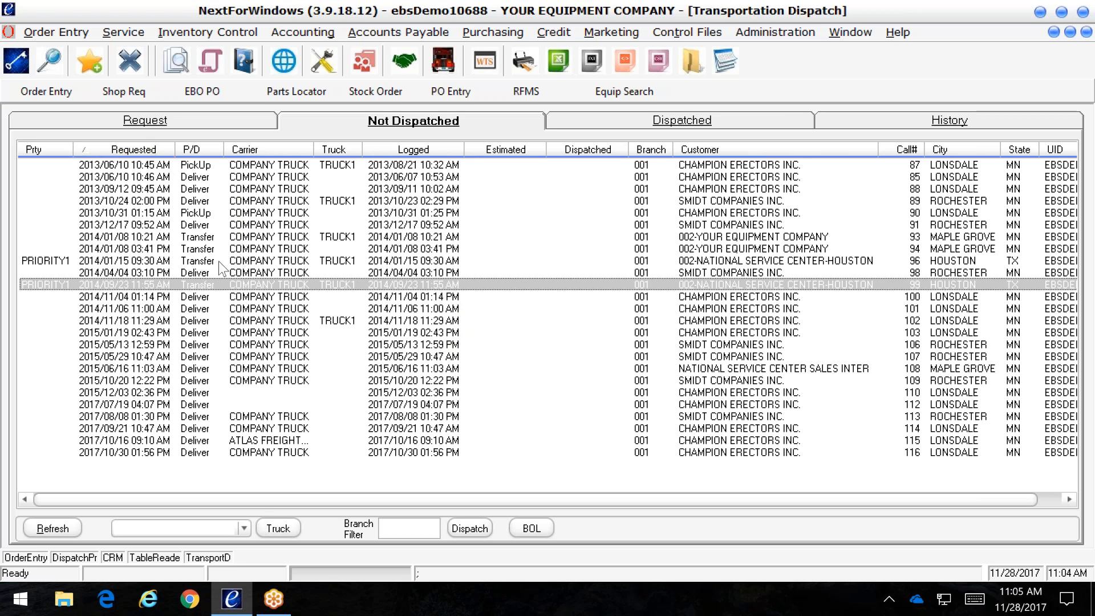
{"action": "mouse_move", "coordinate": [224, 262]}
- Open the dispatched Champion Erectors delivery requested for 2012/08/31 and review its carrier and truck ID options
{"action": "left_click", "coordinate": [597, 123]}
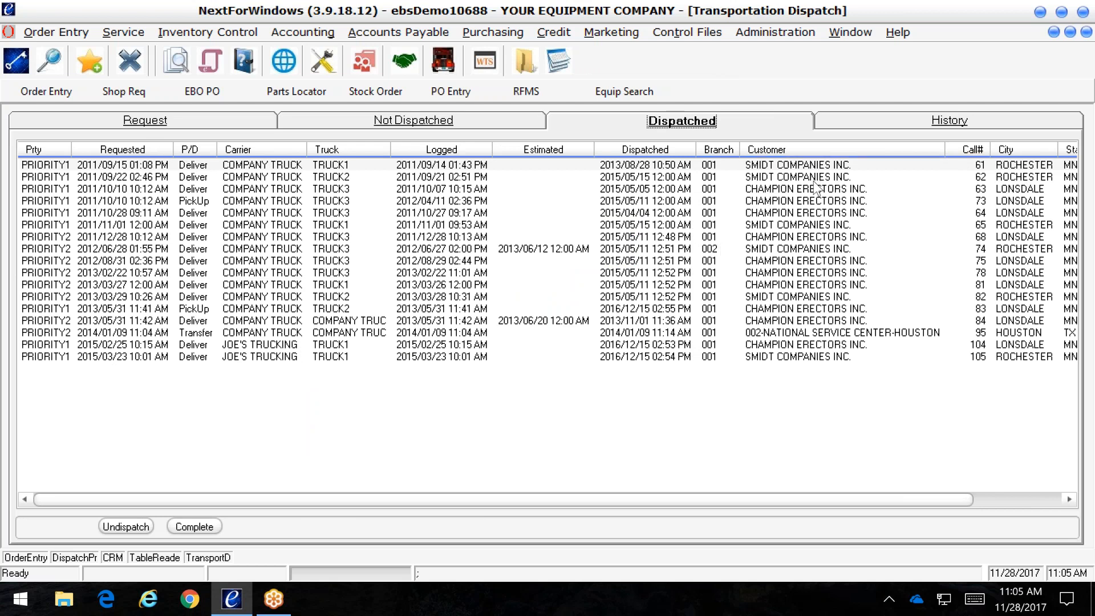
{"action": "double_click", "coordinate": [438, 263]}
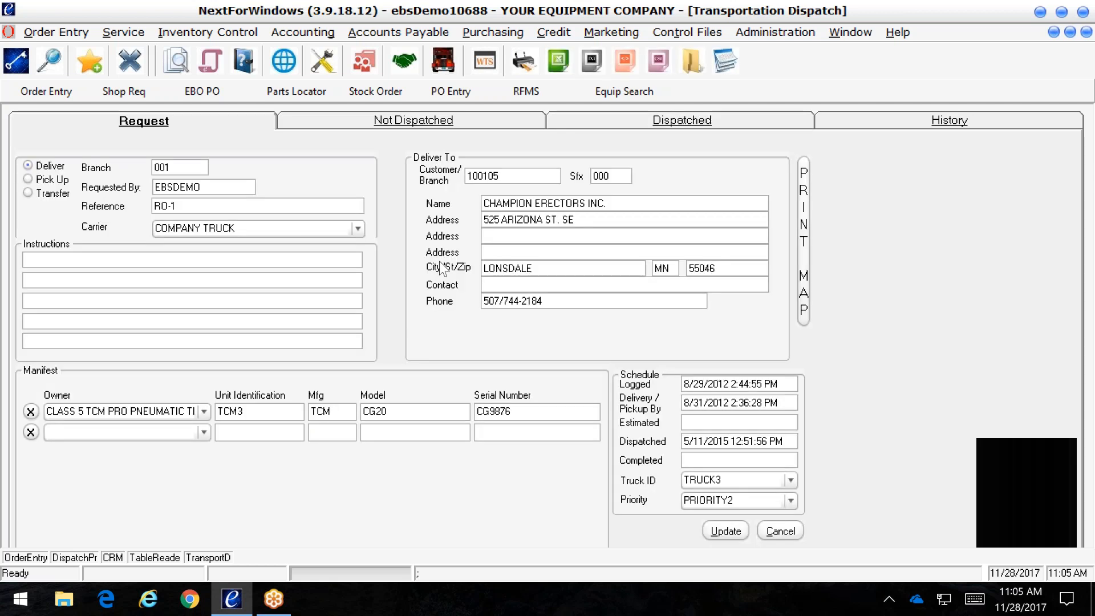
{"action": "left_click", "coordinate": [359, 229]}
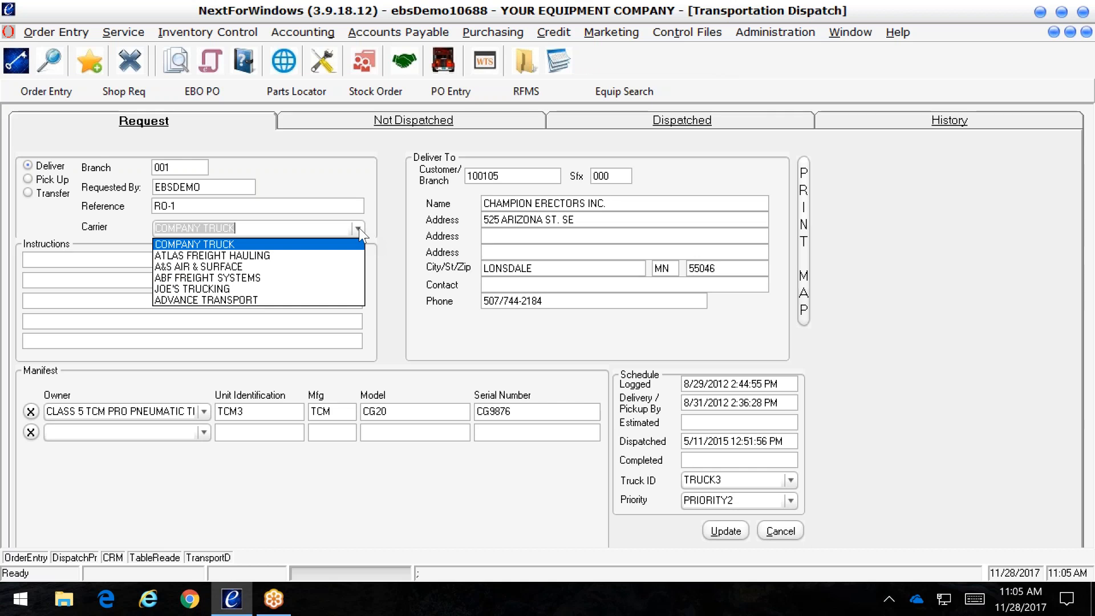
{"action": "left_click", "coordinate": [359, 227]}
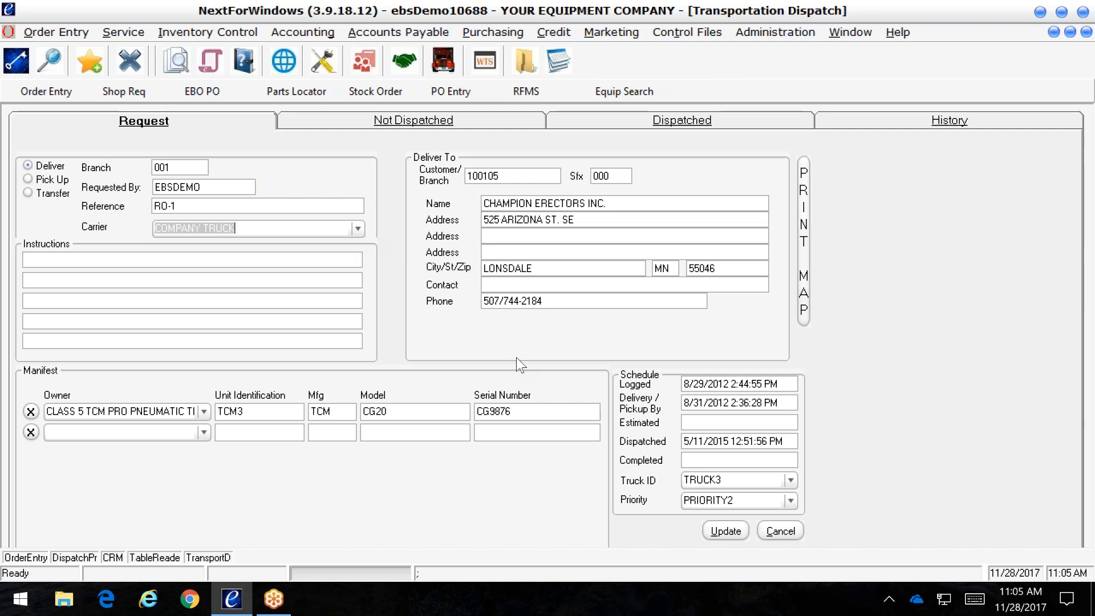
{"action": "left_click", "coordinate": [795, 481]}
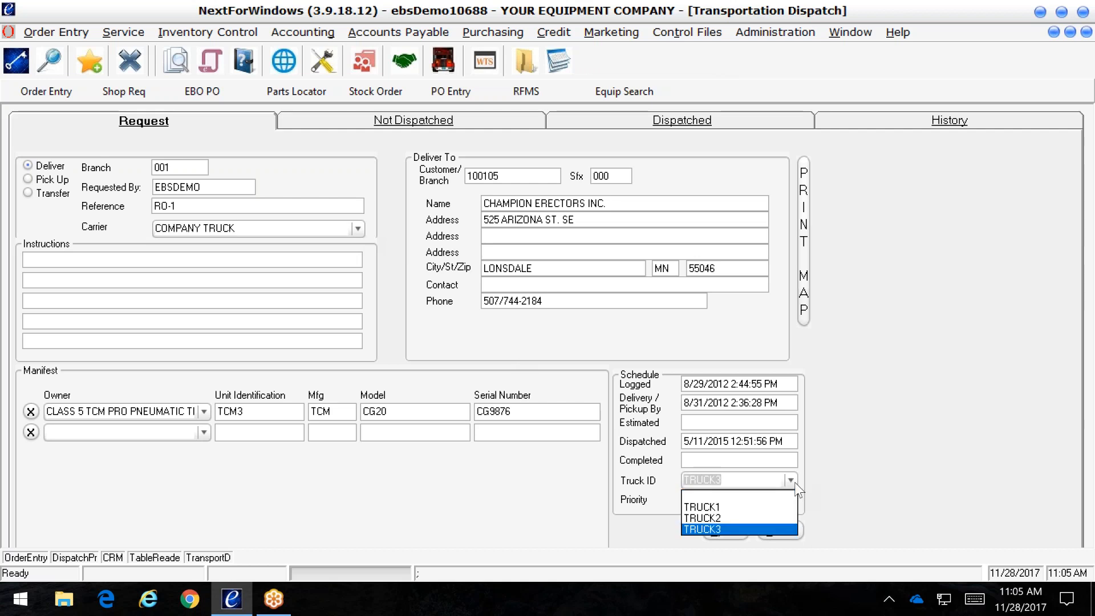
{"action": "left_click", "coordinate": [795, 482]}
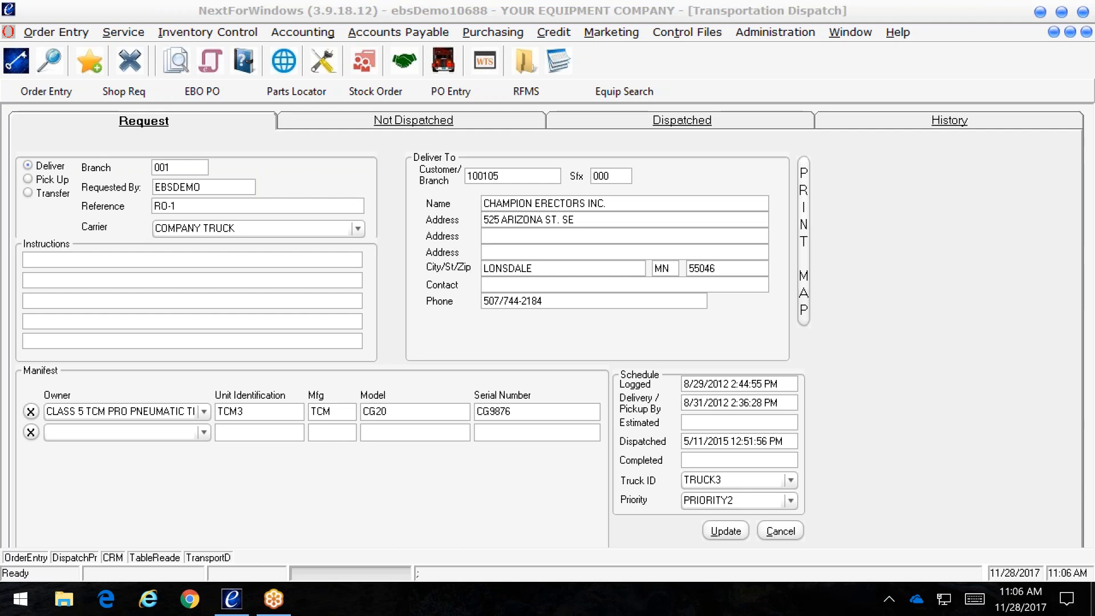
- Open Pick-Up.pdf from the desktop, examine the equipment pick-up form from header to signature lines, and close it
{"action": "key", "text": "super+d"}
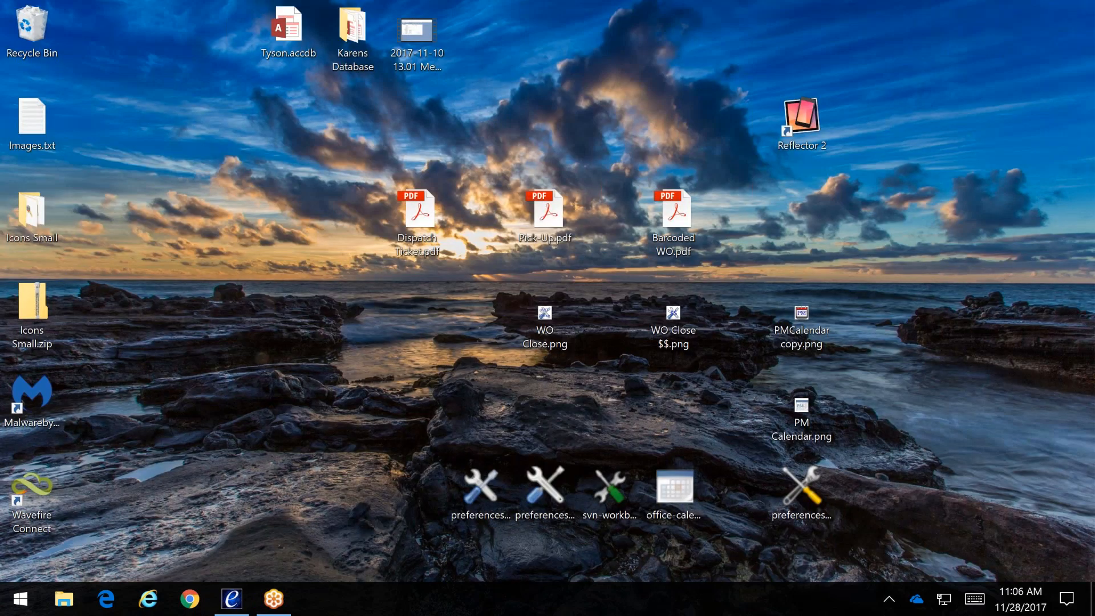
{"action": "double_click", "coordinate": [538, 218]}
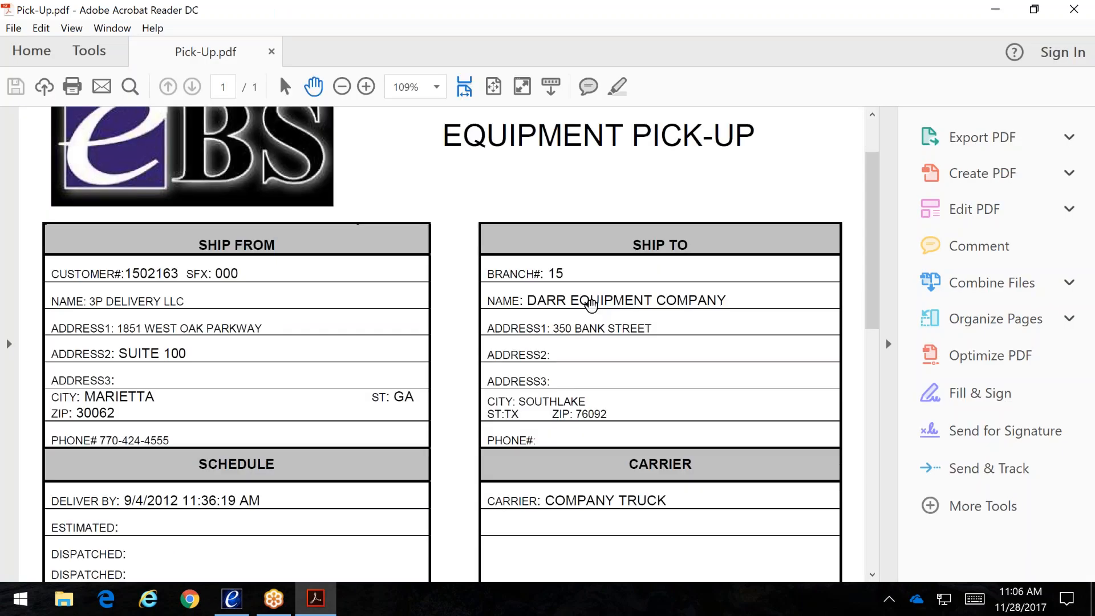
{"action": "scroll", "coordinate": [591, 304], "scroll_direction": "up", "scroll_amount": 1}
{"action": "scroll", "coordinate": [596, 311], "scroll_direction": "down", "scroll_amount": 10}
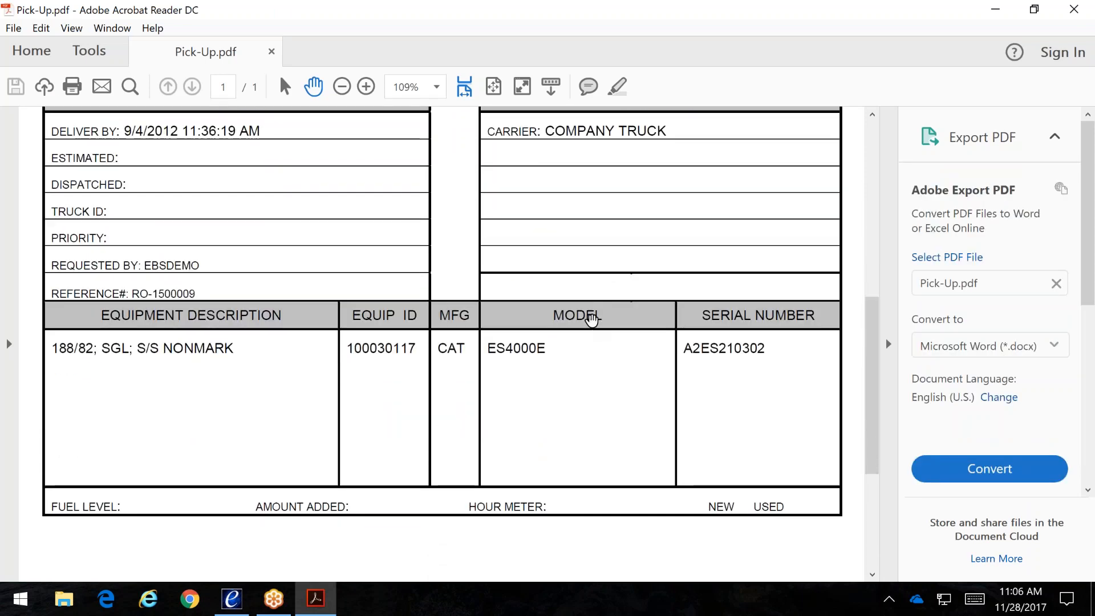
{"action": "scroll", "coordinate": [606, 262], "scroll_direction": "up", "scroll_amount": 4}
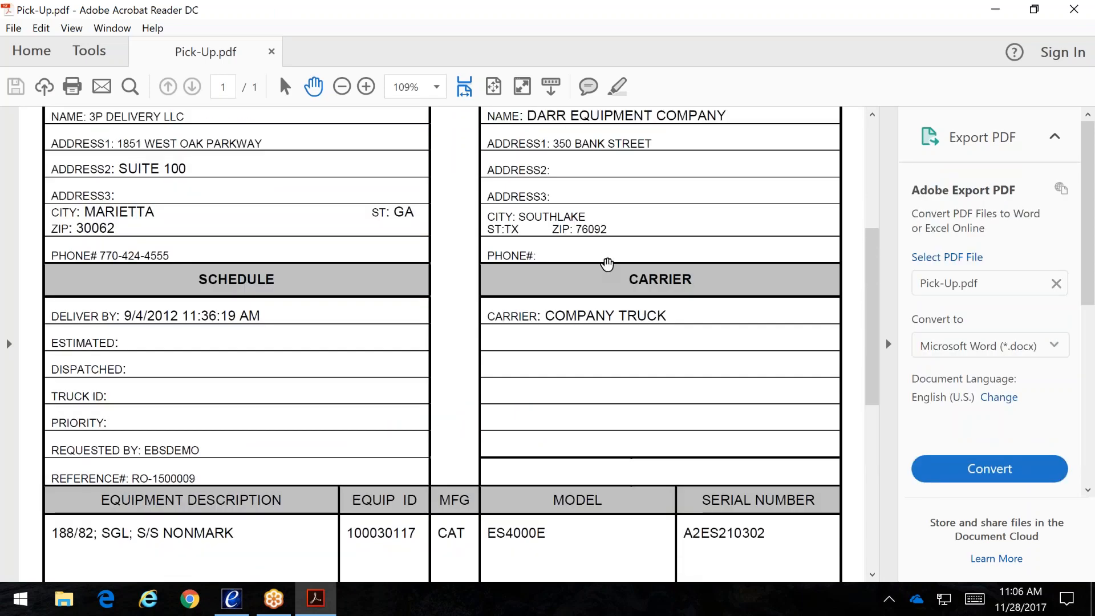
{"action": "scroll", "coordinate": [606, 265], "scroll_direction": "up", "scroll_amount": 3}
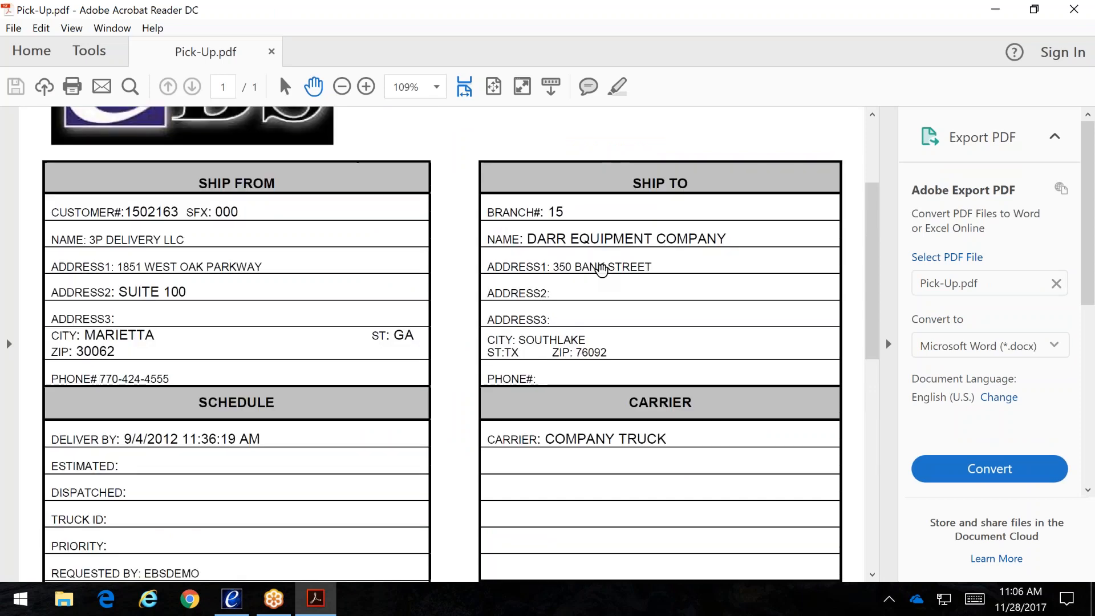
{"action": "scroll", "coordinate": [601, 268], "scroll_direction": "up", "scroll_amount": 1}
{"action": "scroll", "coordinate": [198, 213], "scroll_direction": "up", "scroll_amount": 3}
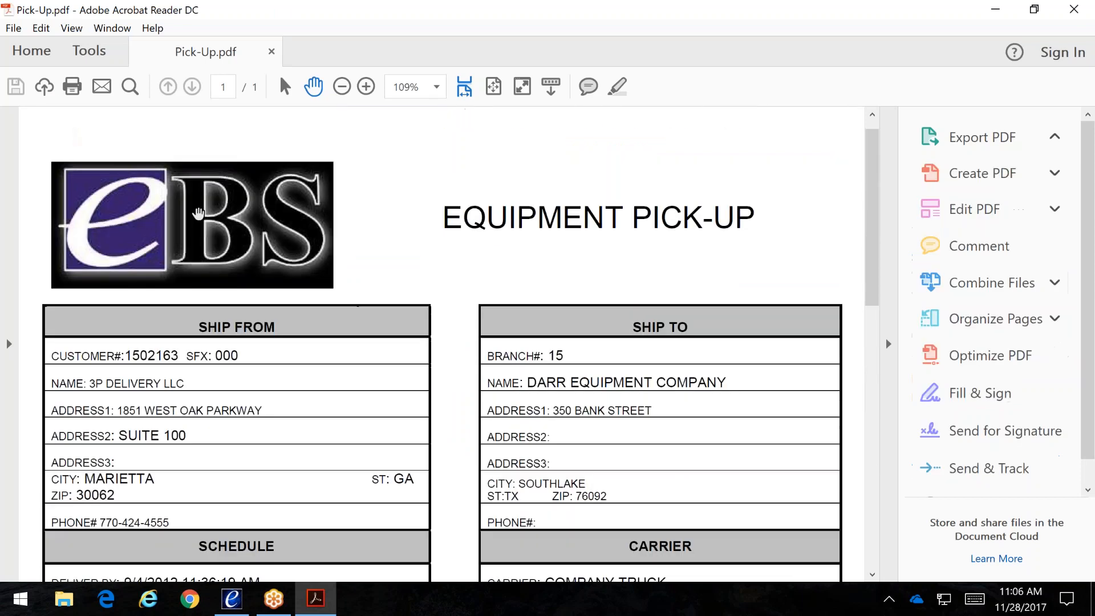
{"action": "scroll", "coordinate": [384, 276], "scroll_direction": "down", "scroll_amount": 10}
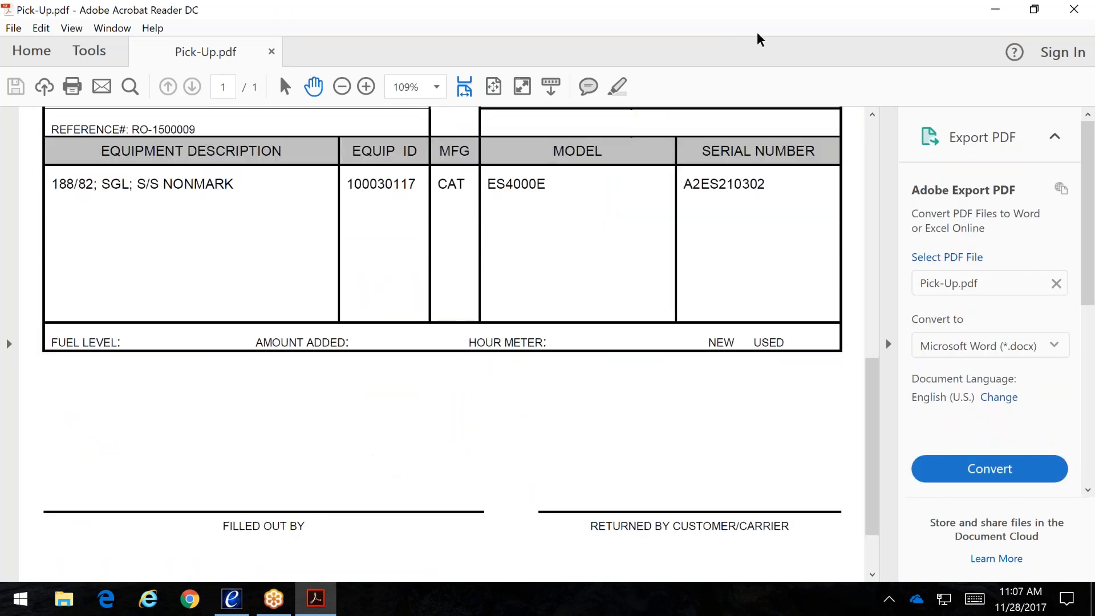
{"action": "left_click", "coordinate": [1074, 10]}
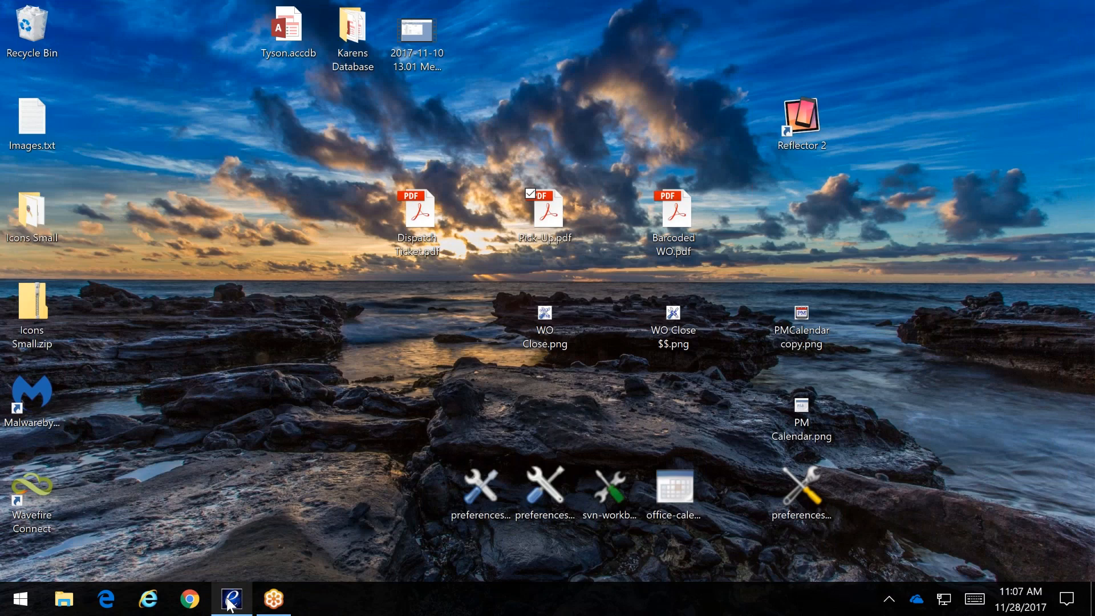
- Switch back to NextForWindows and look up the customer SMIDT in Customer Central
{"action": "left_click", "coordinate": [231, 598]}
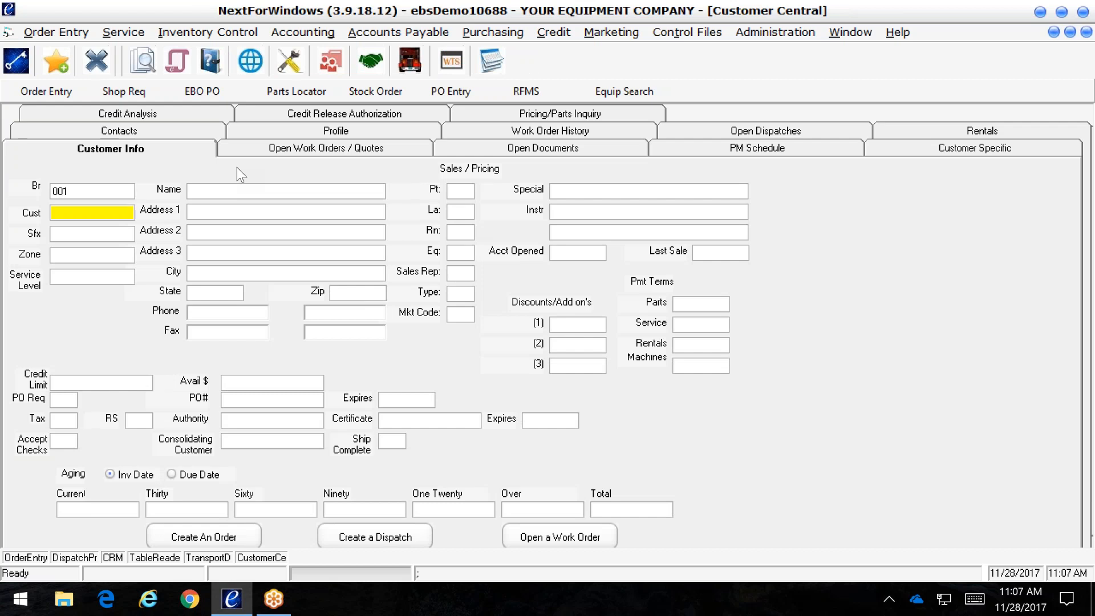
{"action": "type", "text": "SMIDT"}
{"action": "key", "text": "Return"}
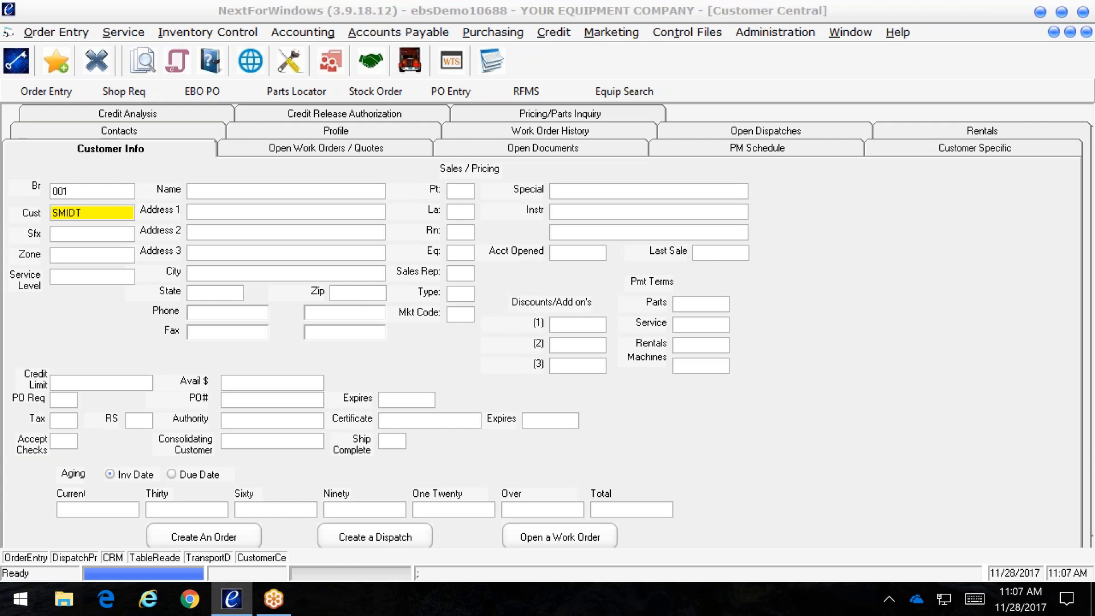
{"action": "key", "text": "Return"}
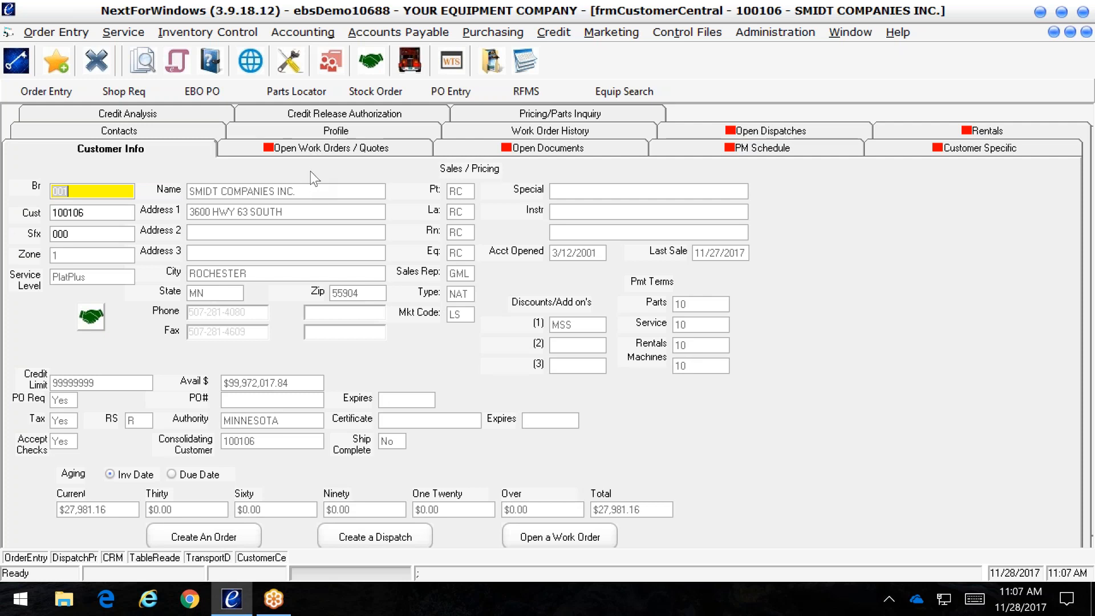
- List the customer's open work orders, open the PM work order for the KOM PC300 and dismiss its sticky note
{"action": "left_click", "coordinate": [345, 149]}
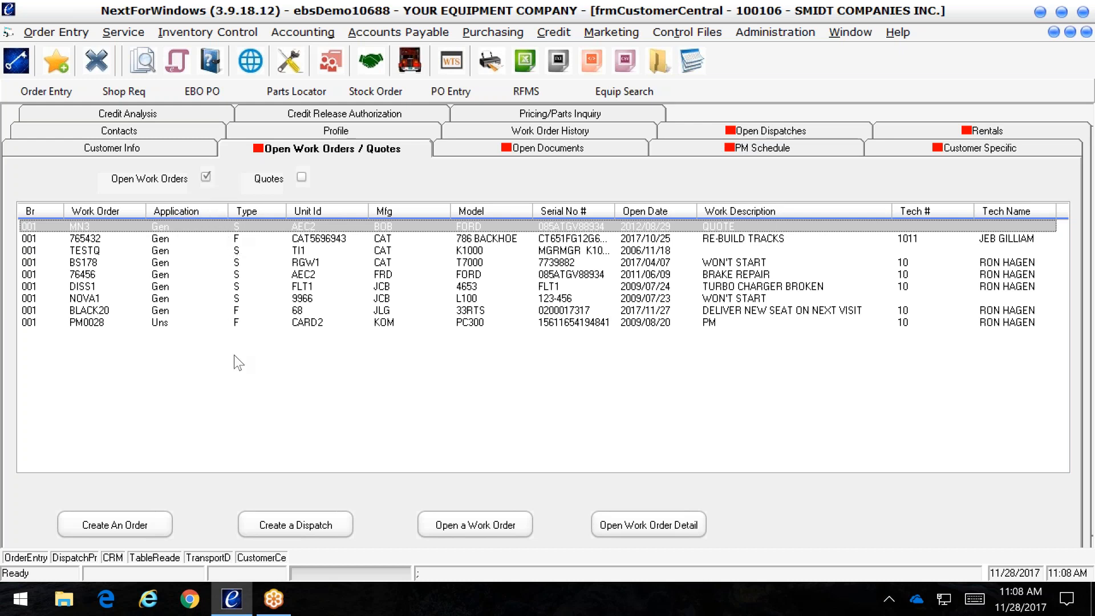
{"action": "left_click", "coordinate": [360, 323]}
{"action": "double_click", "coordinate": [360, 323]}
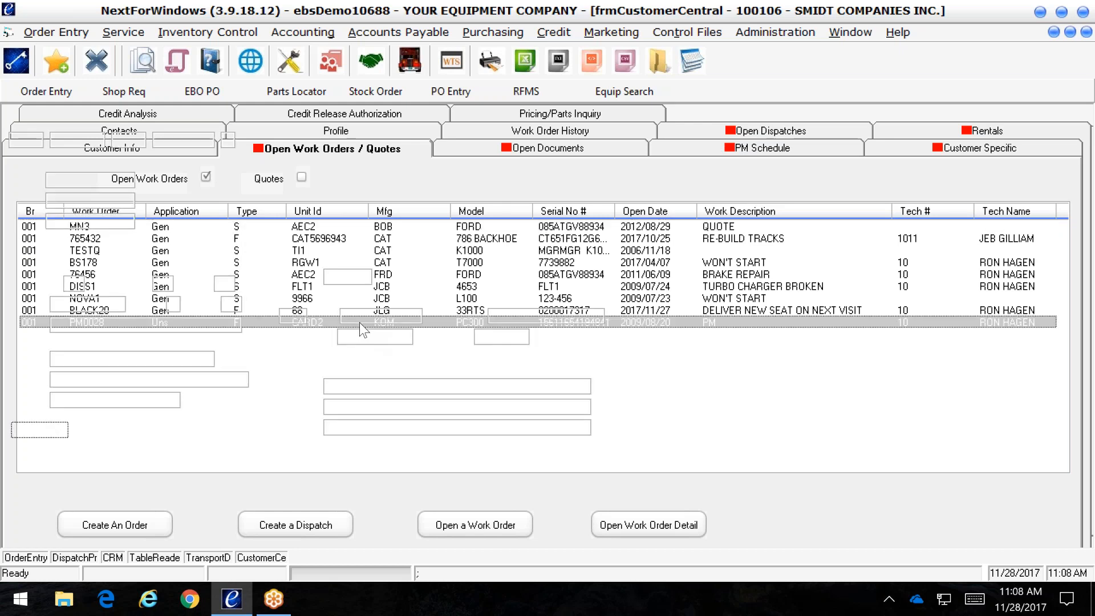
{"action": "left_click", "coordinate": [53, 436]}
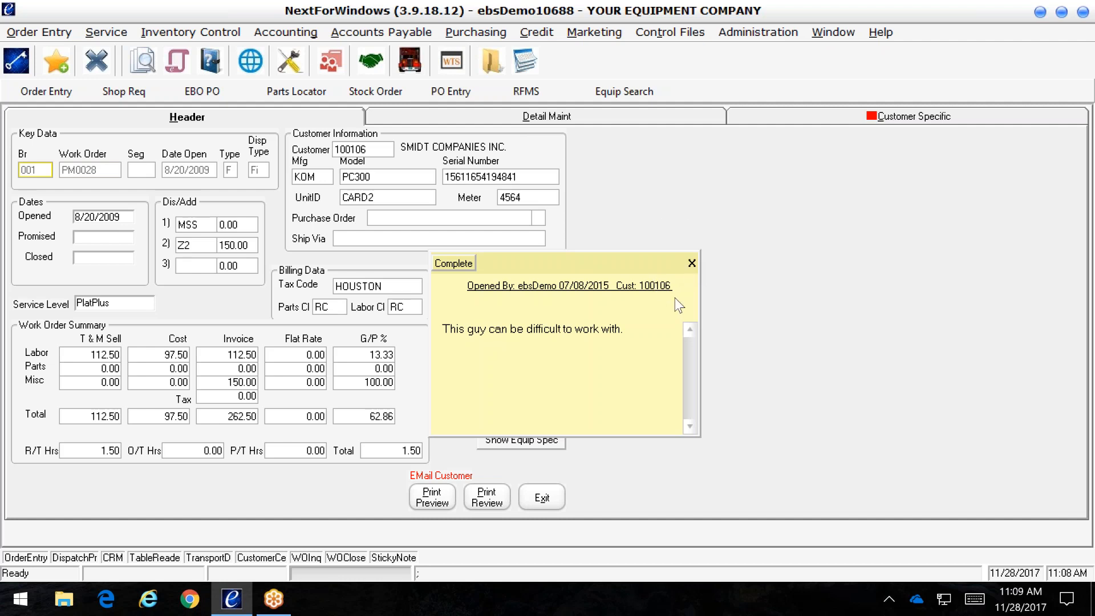
{"action": "left_click", "coordinate": [691, 267]}
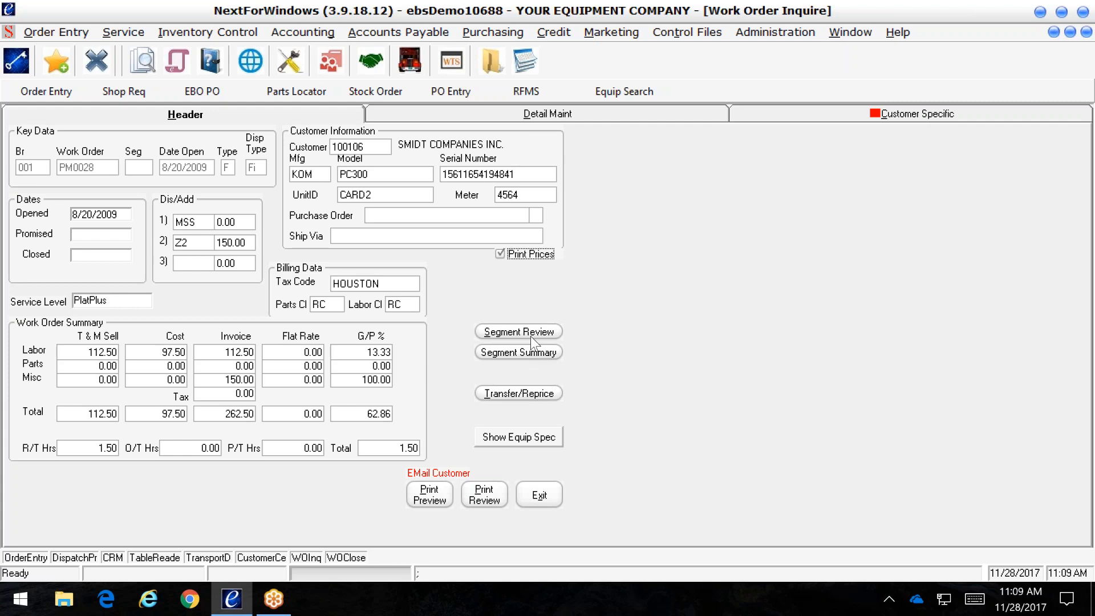
- Review the PM work order's parts, labor, miscellaneous, notes and internal notes details, return to its header, and exit the work order
{"action": "left_click", "coordinate": [448, 108]}
{"action": "left_click", "coordinate": [377, 160]}
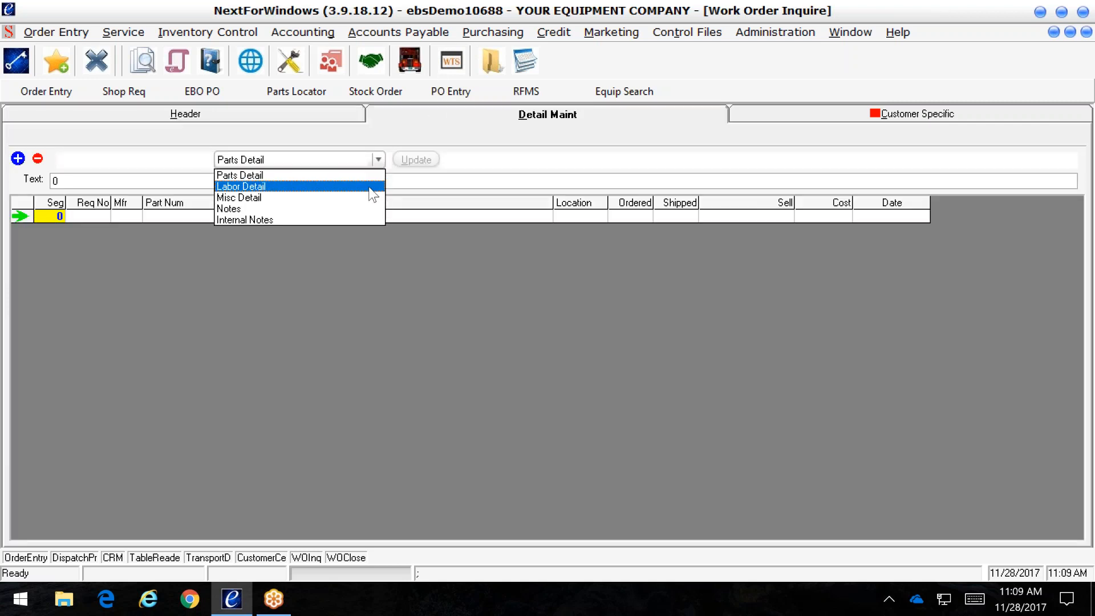
{"action": "left_click", "coordinate": [372, 188]}
{"action": "left_click", "coordinate": [378, 159]}
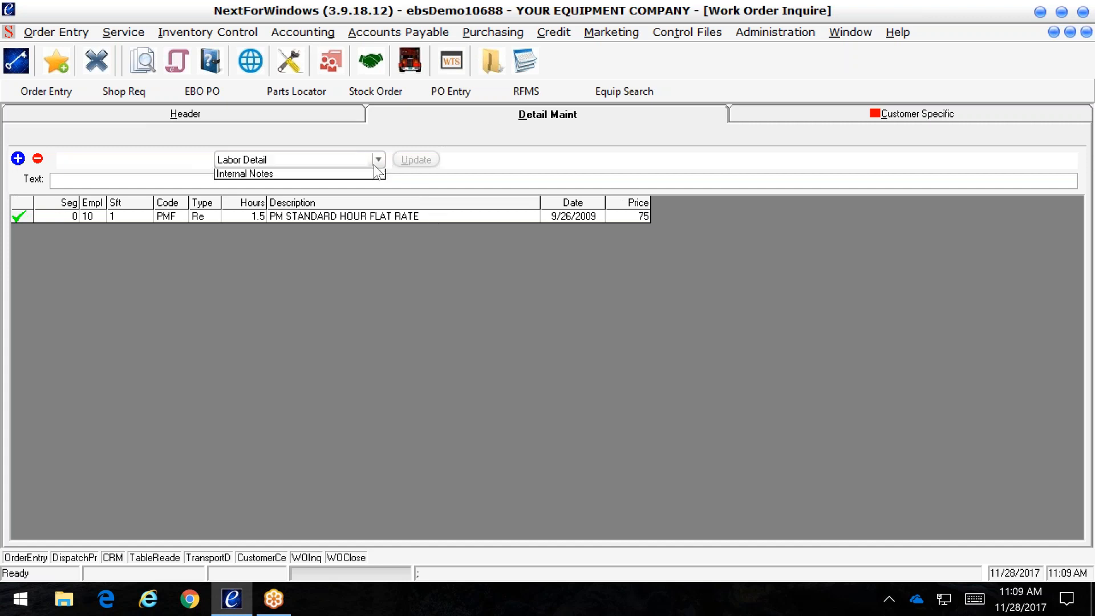
{"action": "left_click", "coordinate": [373, 197]}
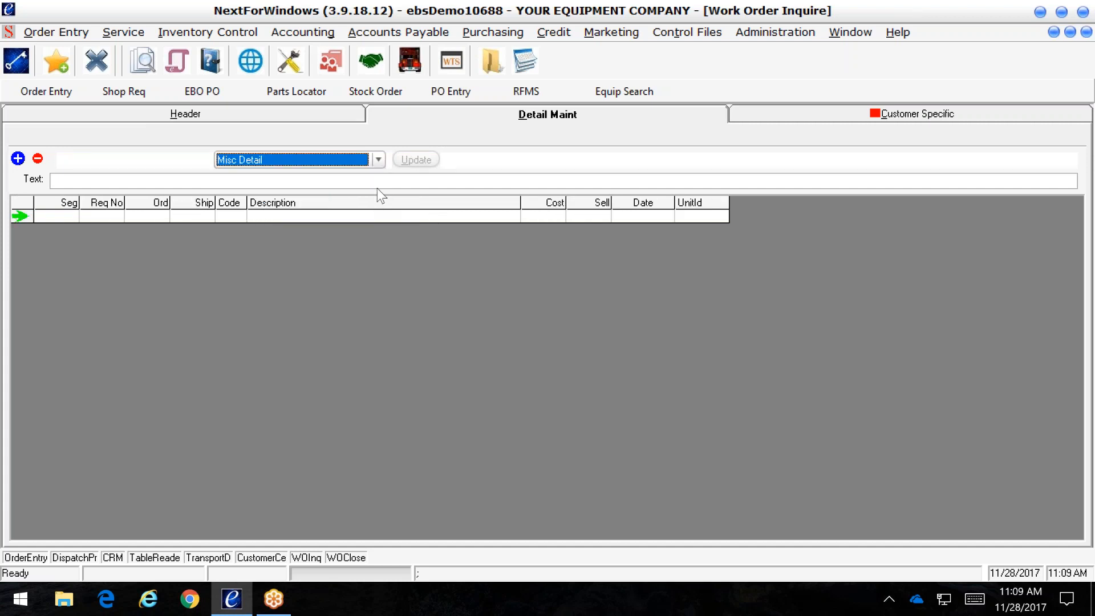
{"action": "left_click", "coordinate": [377, 161]}
{"action": "left_click", "coordinate": [381, 210]}
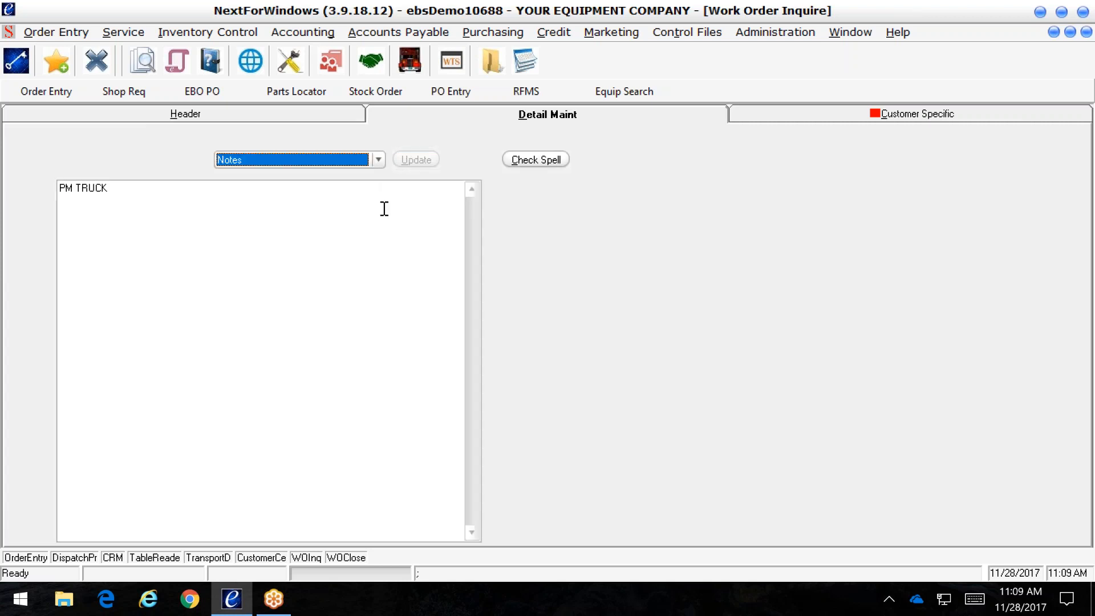
{"action": "left_click", "coordinate": [379, 160]}
{"action": "left_click", "coordinate": [377, 221]}
{"action": "left_click", "coordinate": [293, 111]}
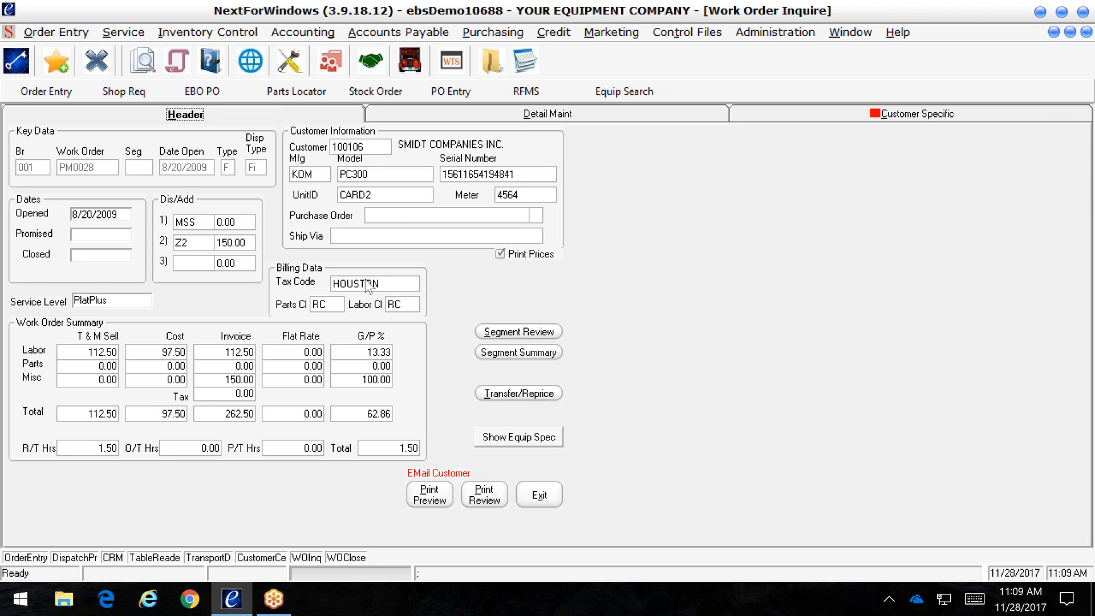
{"action": "left_click", "coordinate": [548, 495]}
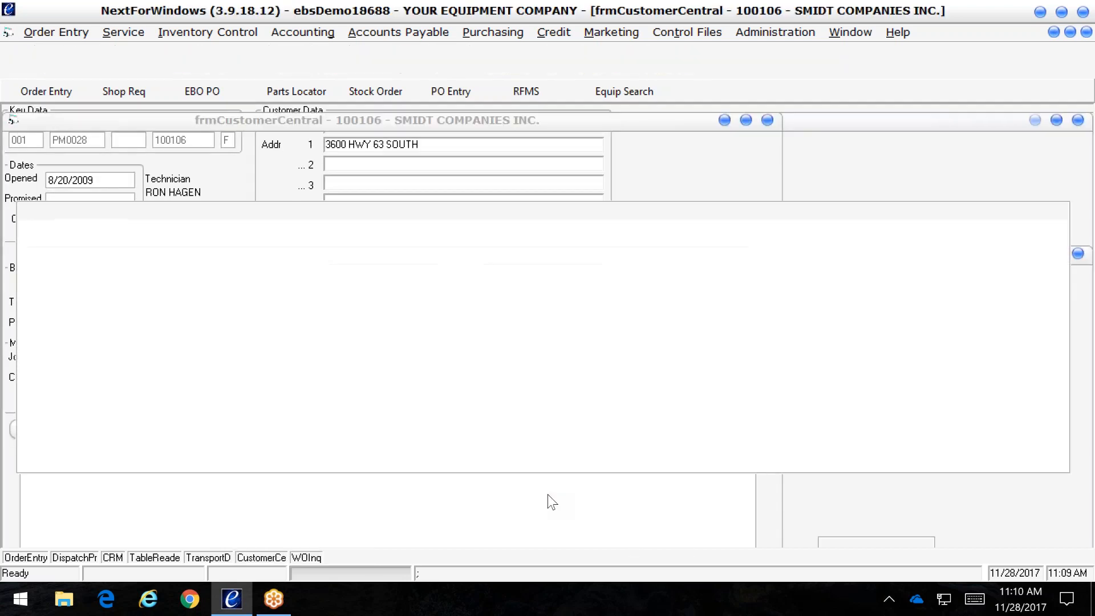
- Show only the customer's quotes, and switch the list back to open work orders
{"action": "left_click", "coordinate": [207, 178]}
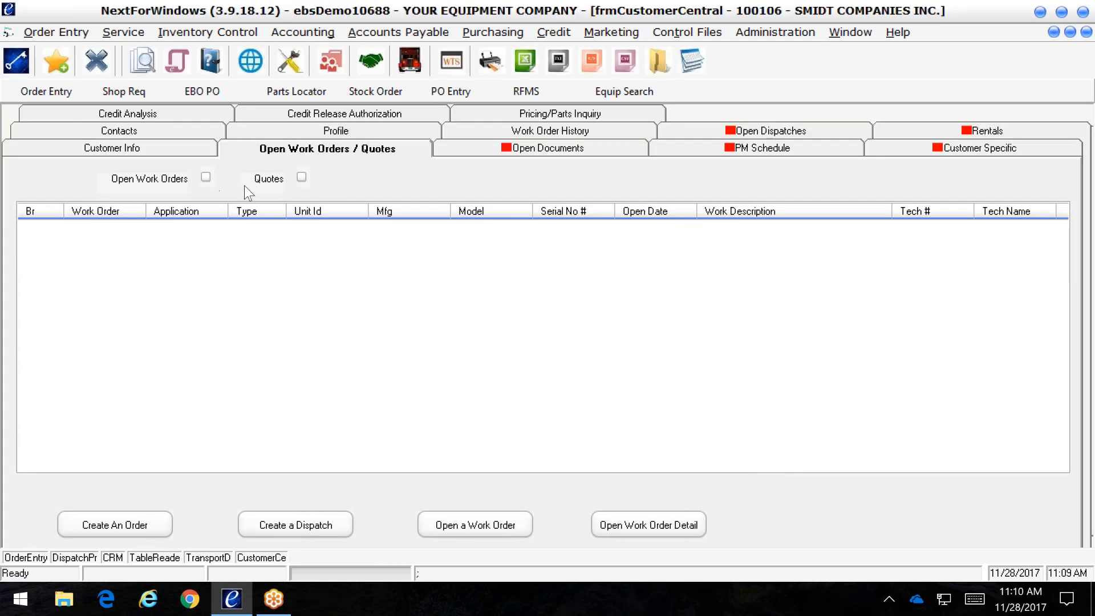
{"action": "left_click", "coordinate": [301, 178]}
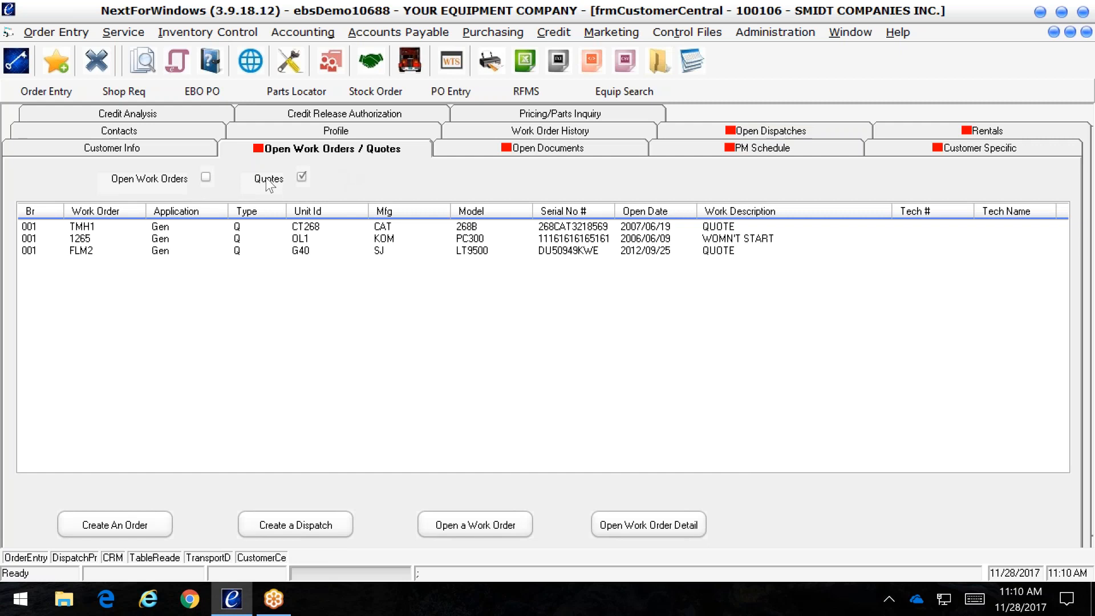
{"action": "left_click", "coordinate": [206, 177]}
{"action": "left_click", "coordinate": [268, 176]}
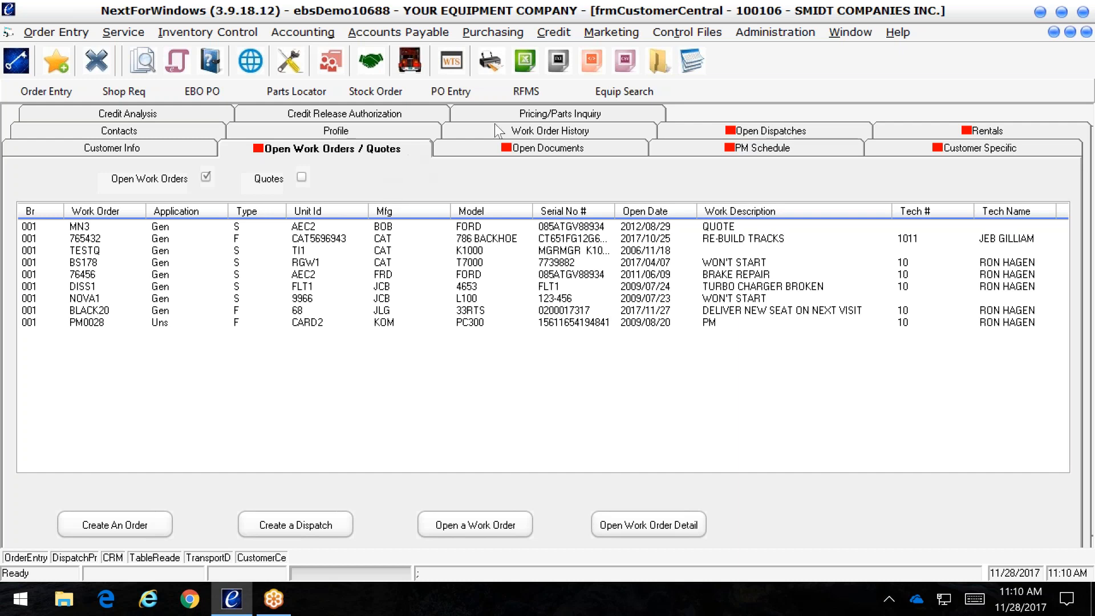
- List the customer's open parts orders instead of equipment orders in the open documents and browse to the most recent ones
{"action": "left_click", "coordinate": [486, 148]}
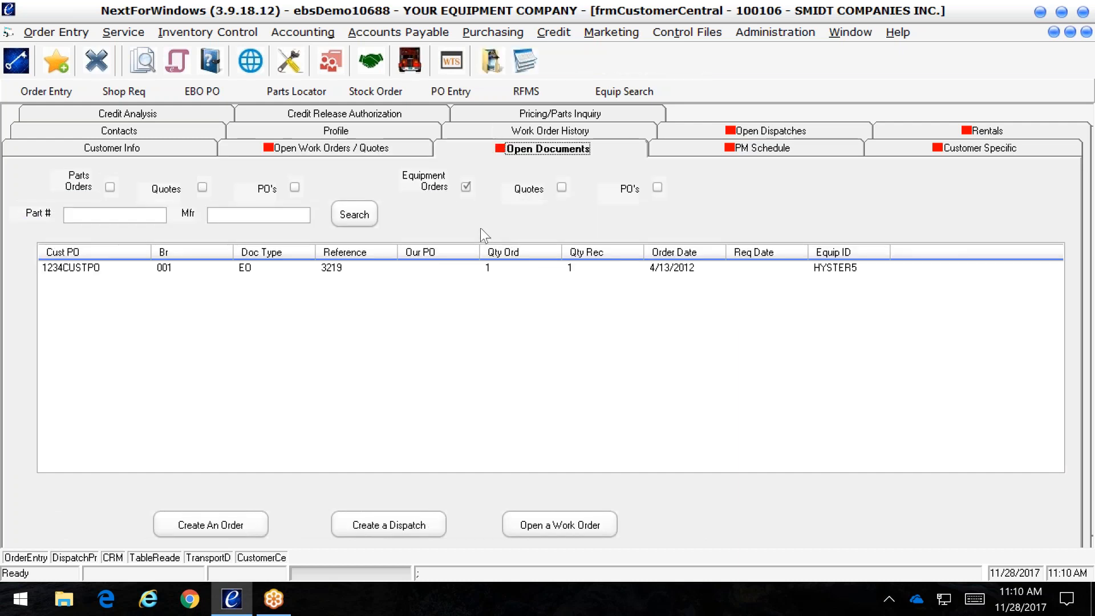
{"action": "left_click", "coordinate": [467, 190]}
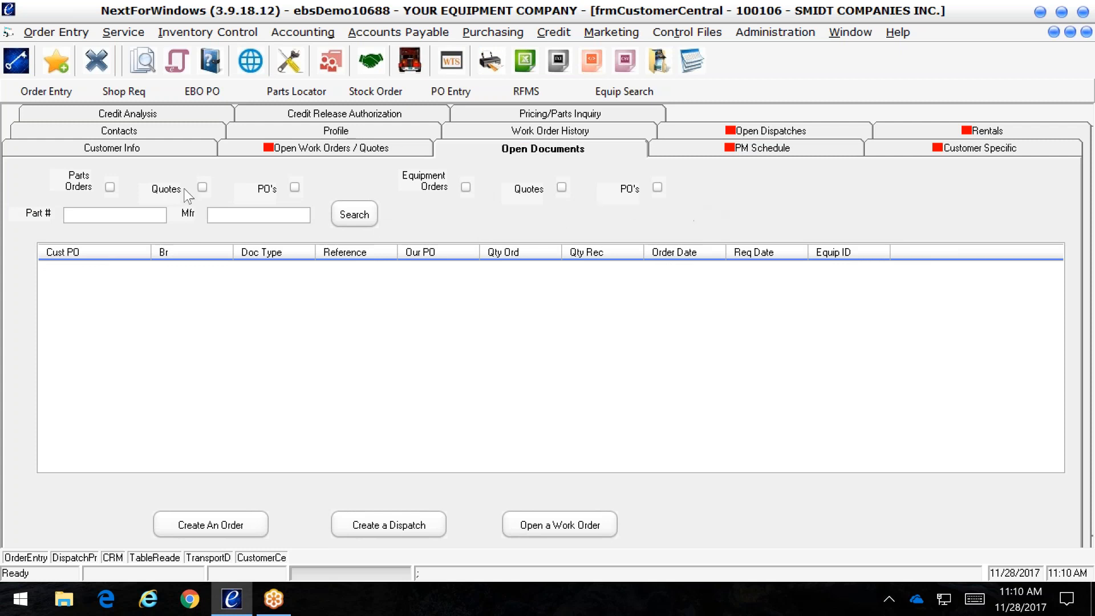
{"action": "left_click", "coordinate": [110, 188]}
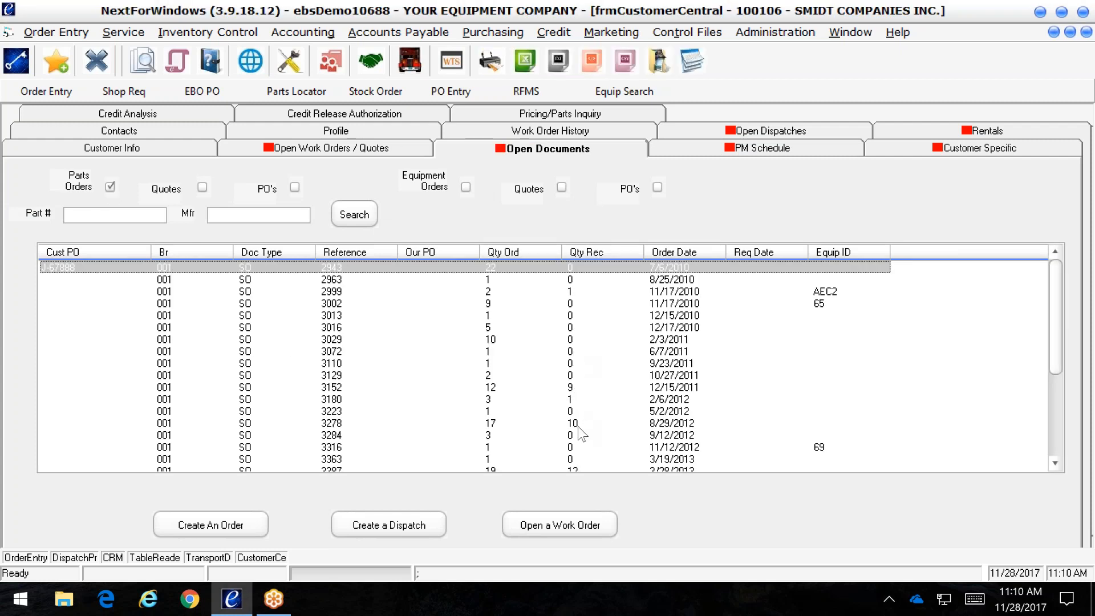
{"action": "scroll", "coordinate": [561, 412], "scroll_direction": "down", "scroll_amount": 4}
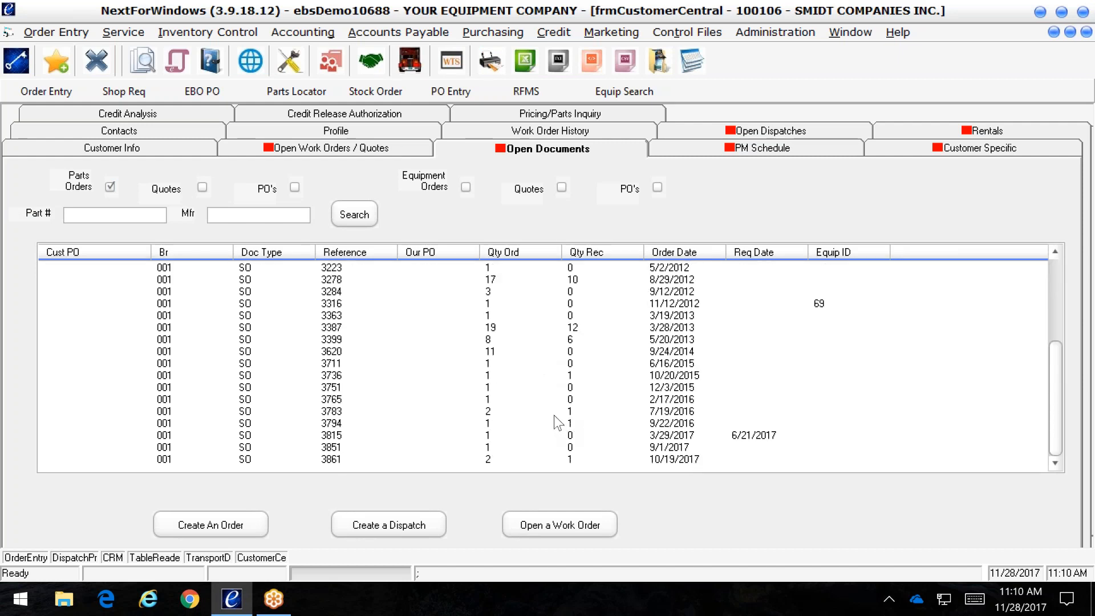
- Open the parts order dated 9/22/2016, dismiss its sticky note, and review its parts detail
{"action": "double_click", "coordinate": [490, 425]}
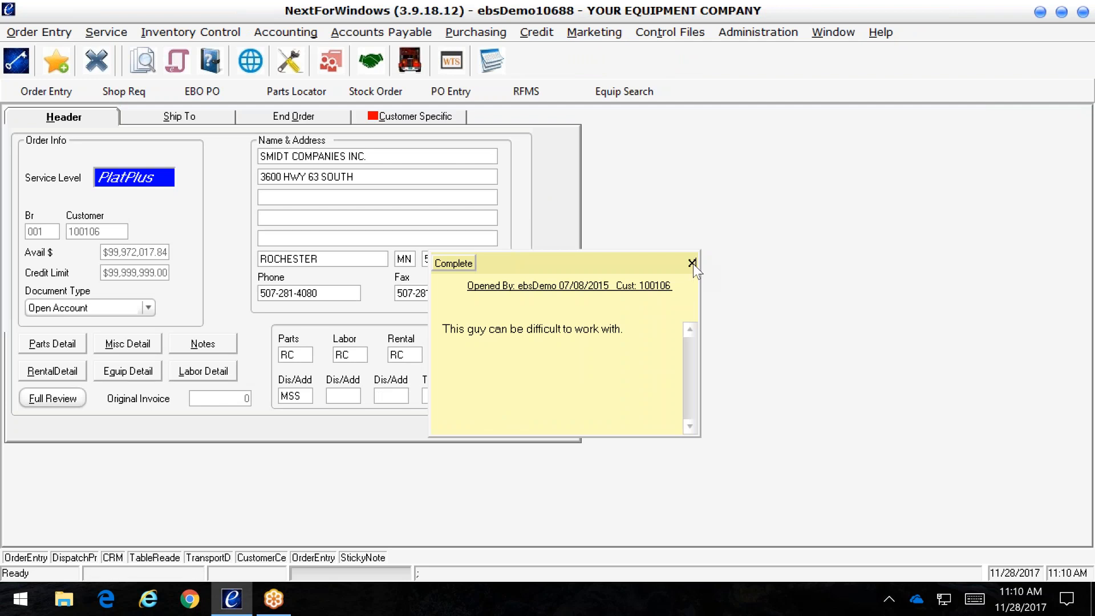
{"action": "left_click", "coordinate": [692, 263]}
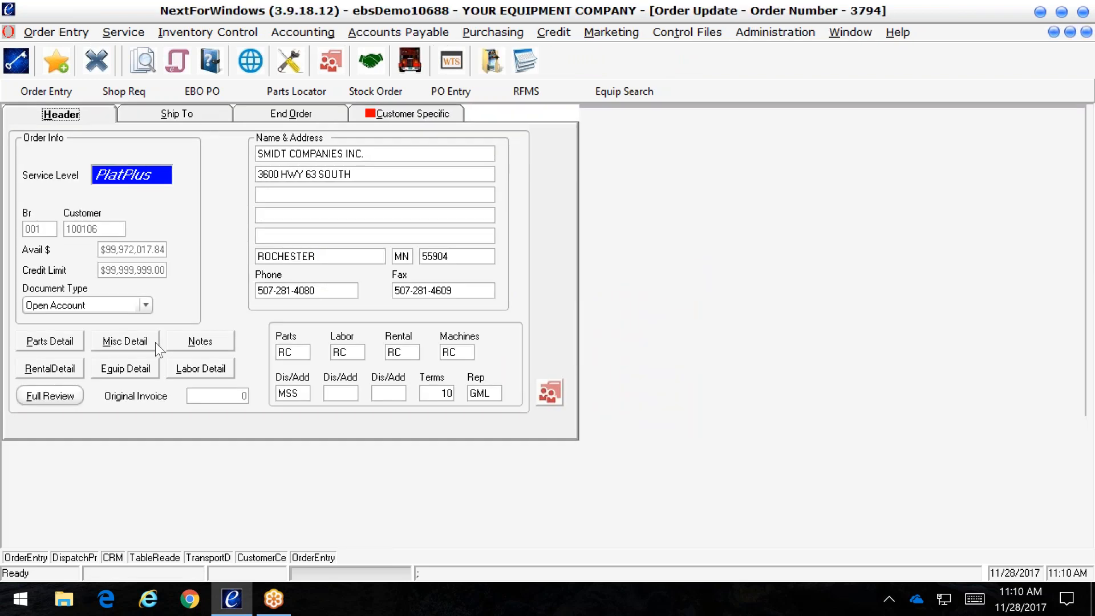
{"action": "left_click", "coordinate": [41, 347]}
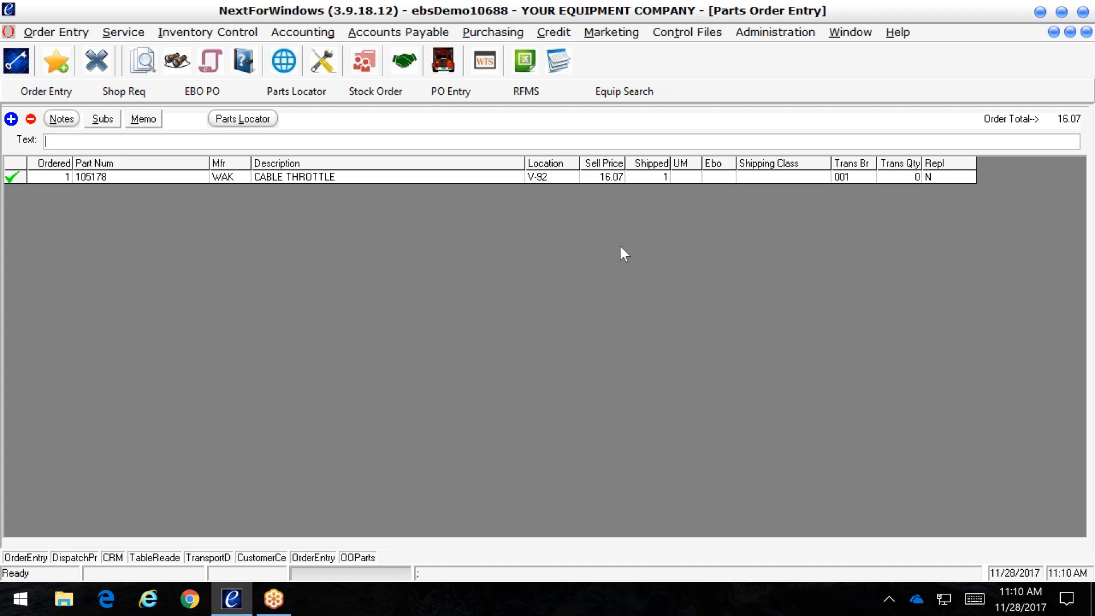
{"action": "key", "text": "Escape"}
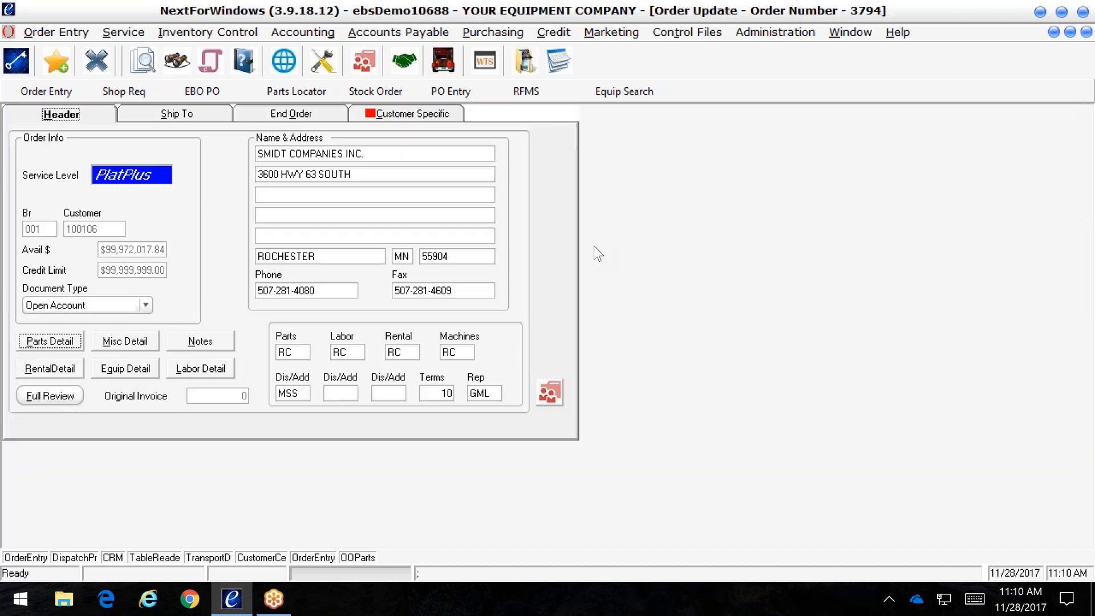
- Set the parts order's invoicing option to Invoice and update the order
{"action": "left_click", "coordinate": [299, 114]}
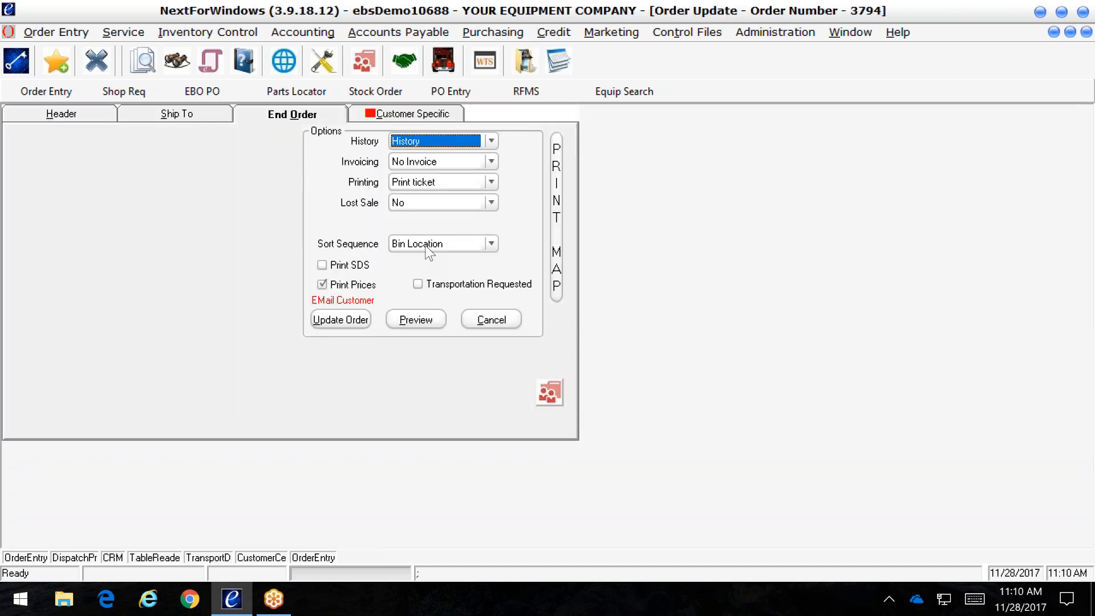
{"action": "left_click", "coordinate": [494, 162]}
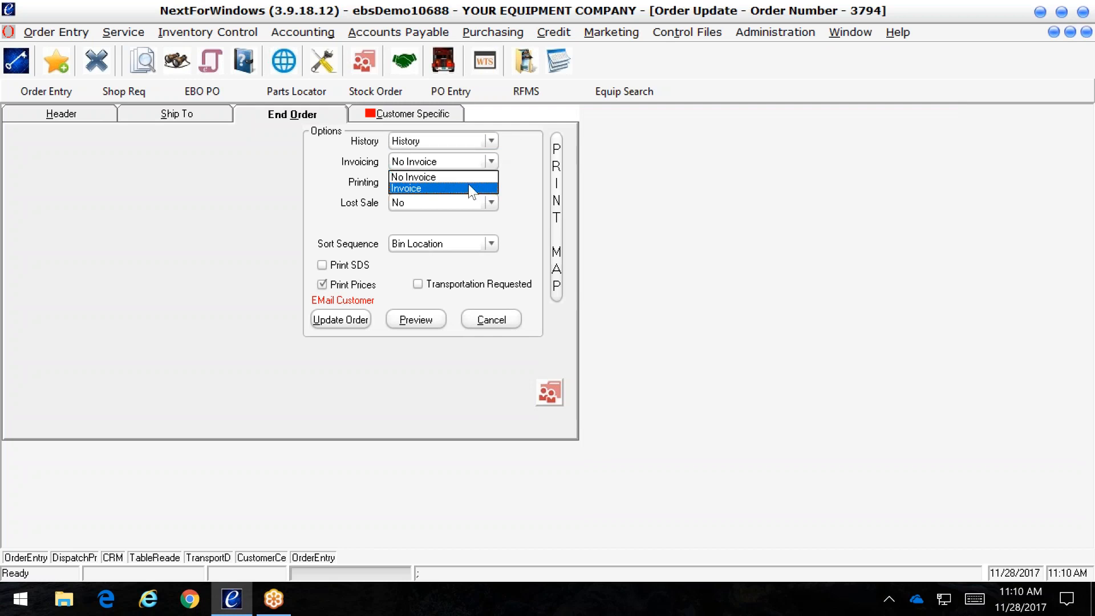
{"action": "left_click", "coordinate": [466, 186]}
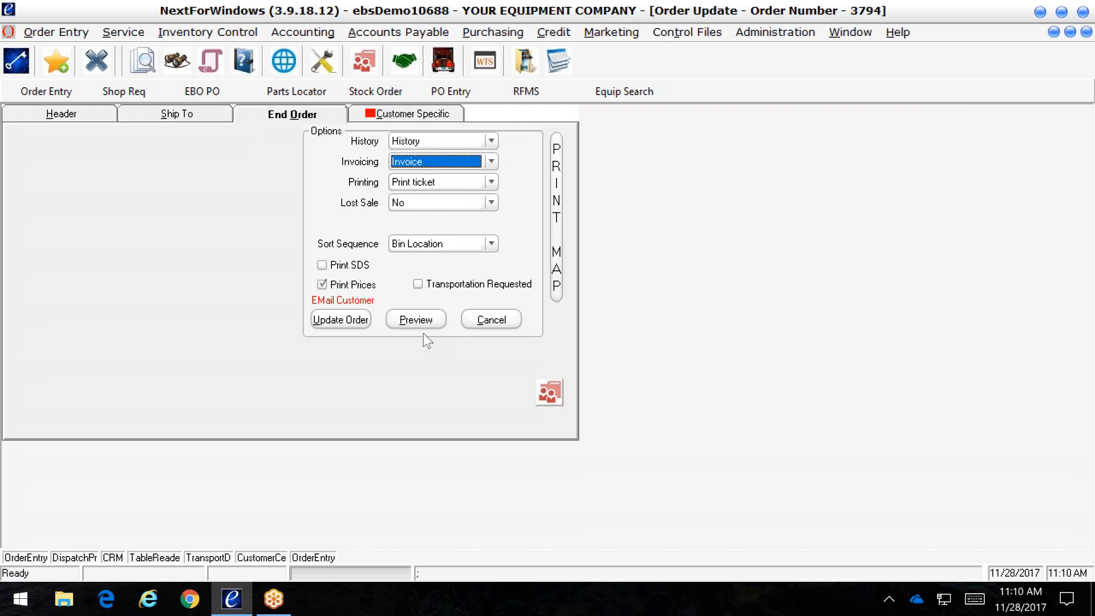
{"action": "left_click", "coordinate": [341, 319]}
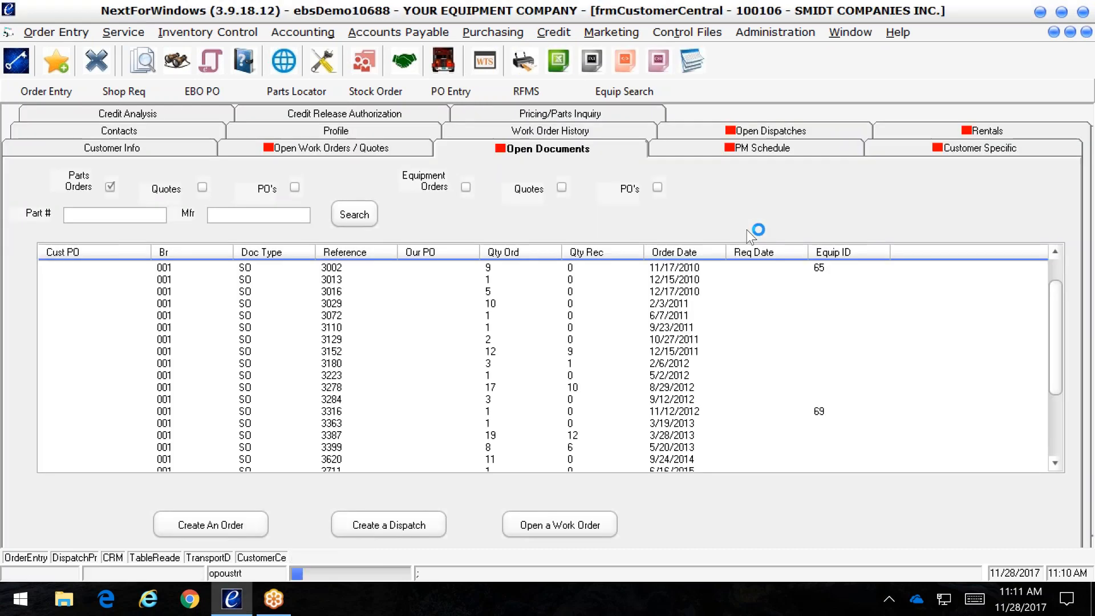
- Review the customer's PM schedule and the customer-specific notes for the SE department
{"action": "left_click", "coordinate": [754, 150]}
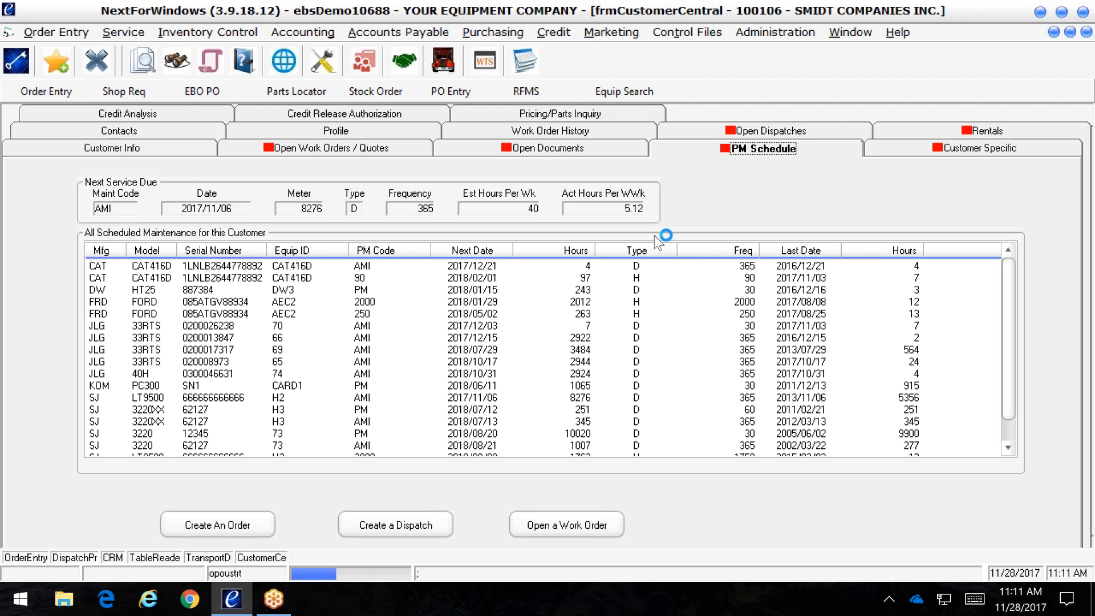
{"action": "left_click", "coordinate": [886, 149]}
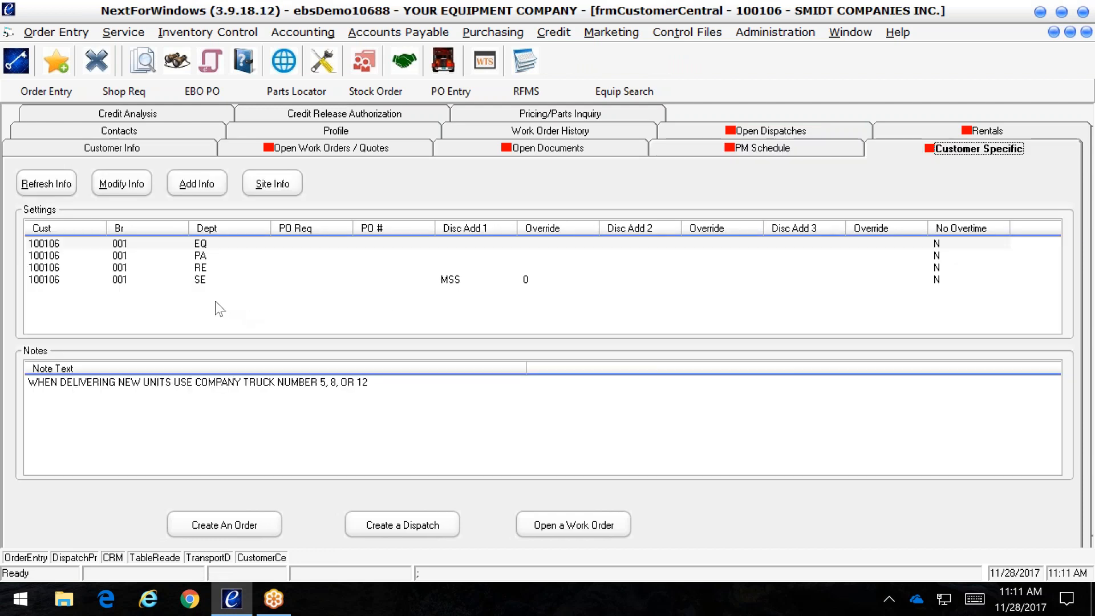
{"action": "left_click", "coordinate": [206, 282]}
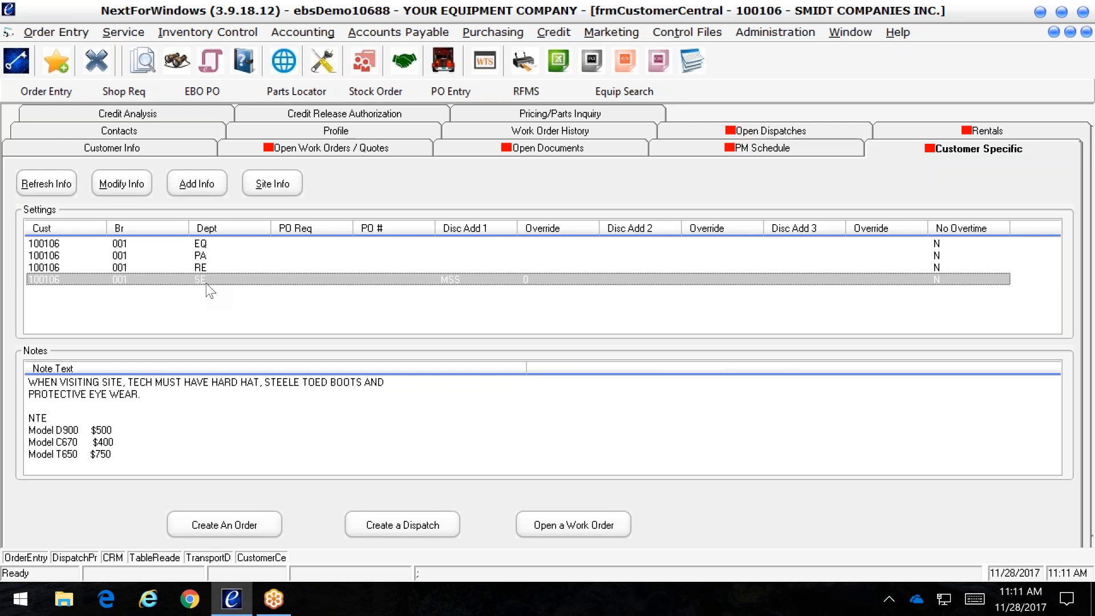
- Open the Service department's customer-specific information for modification, inspect the Tech field and site notes, and cancel without updating
{"action": "left_click", "coordinate": [139, 186]}
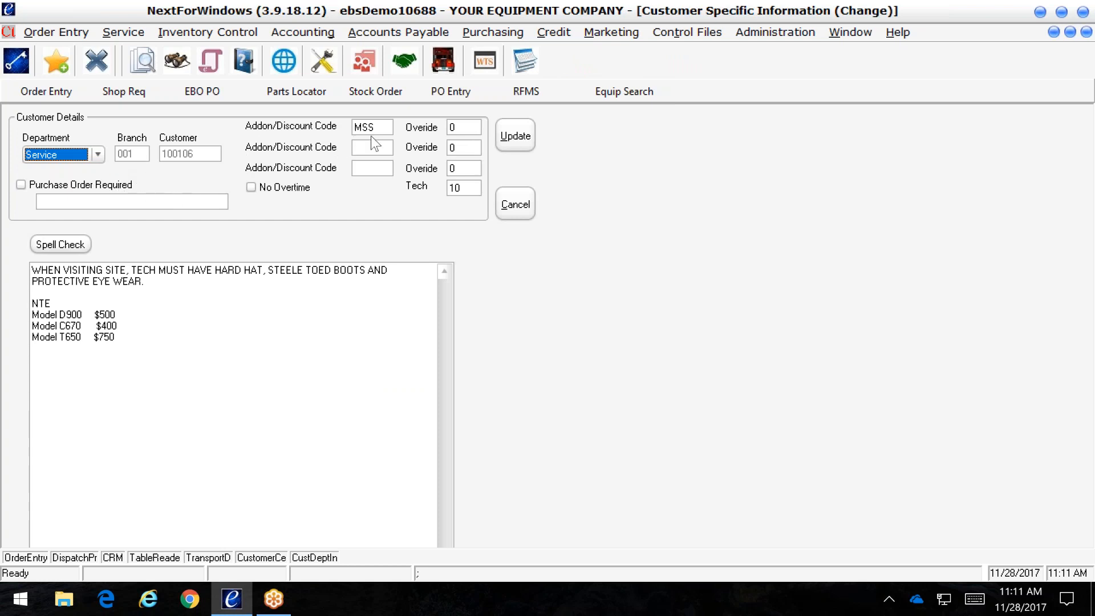
{"action": "left_click", "coordinate": [473, 189]}
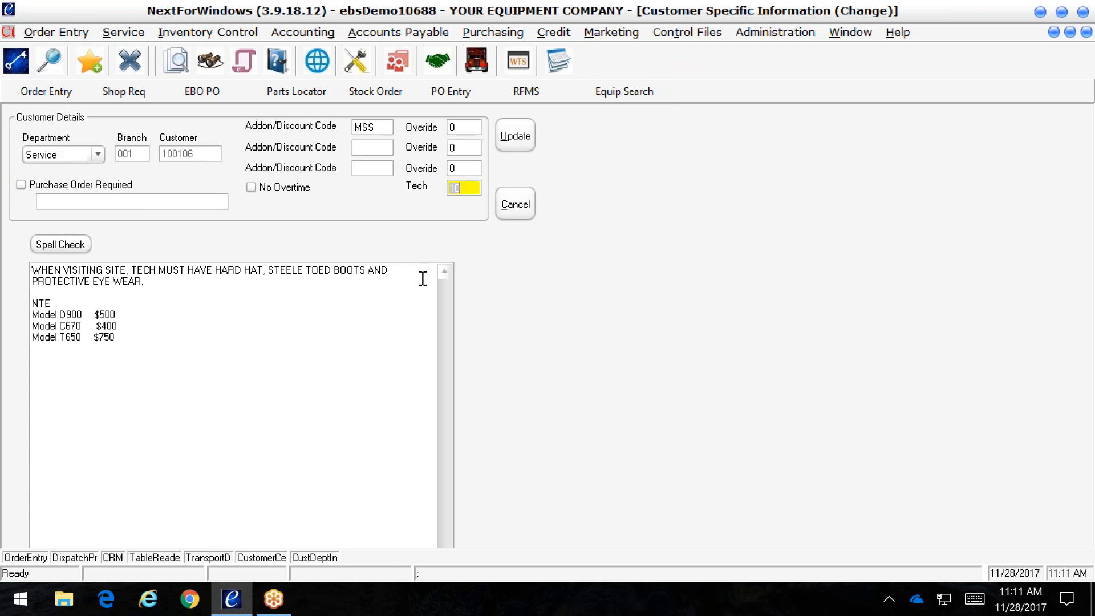
{"action": "left_click", "coordinate": [109, 281]}
{"action": "left_click", "coordinate": [524, 210]}
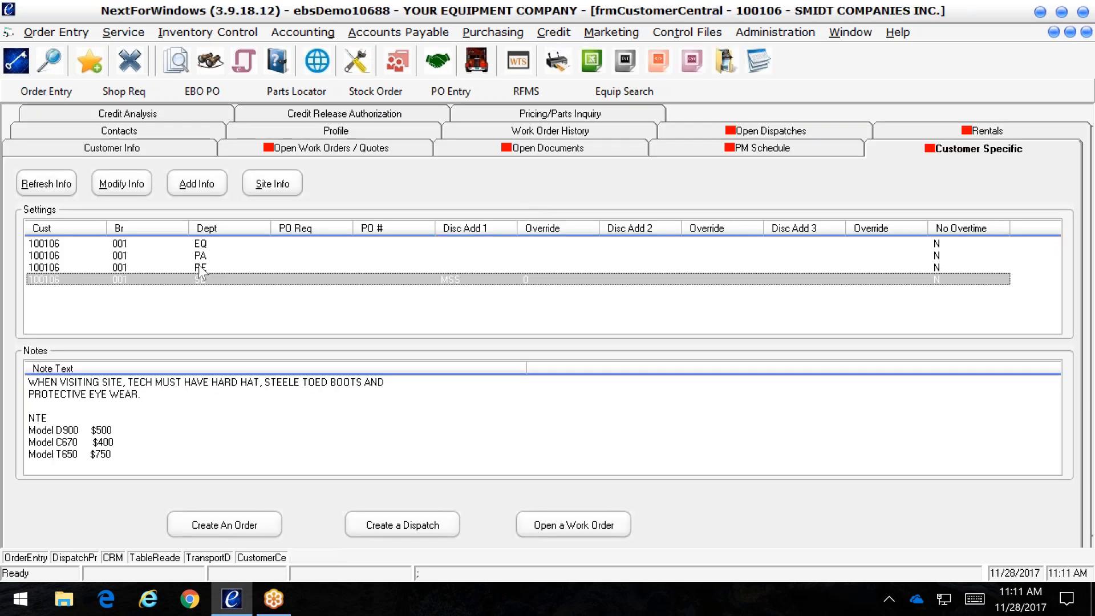
- Review the customer-specific notes for the EQ and PA departments, and display the customer's open dispatches
{"action": "left_click", "coordinate": [213, 246]}
{"action": "left_click", "coordinate": [206, 254]}
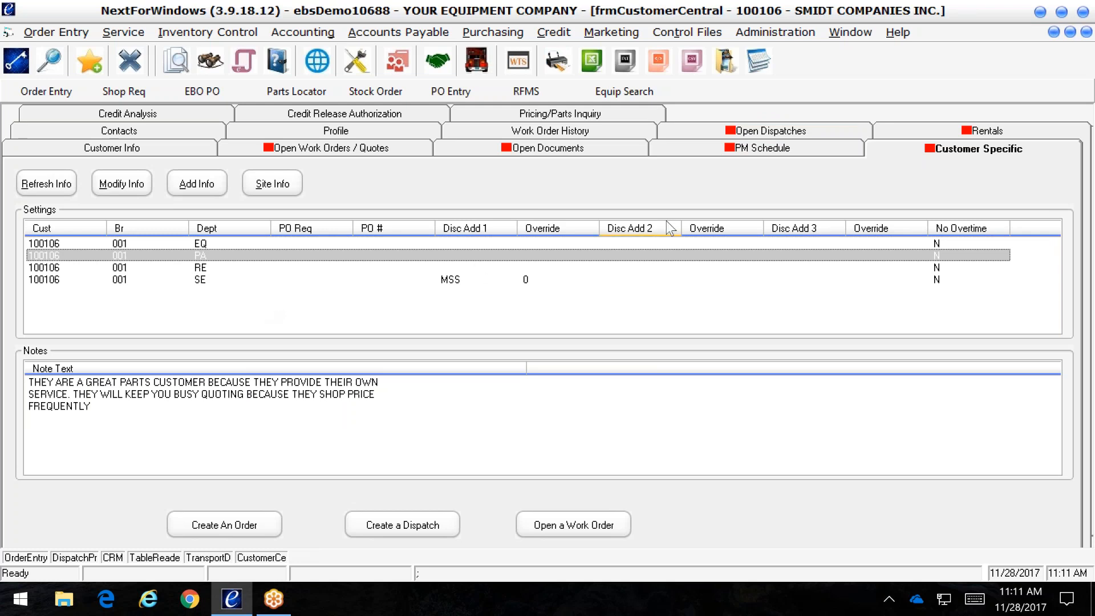
{"action": "left_click", "coordinate": [789, 130]}
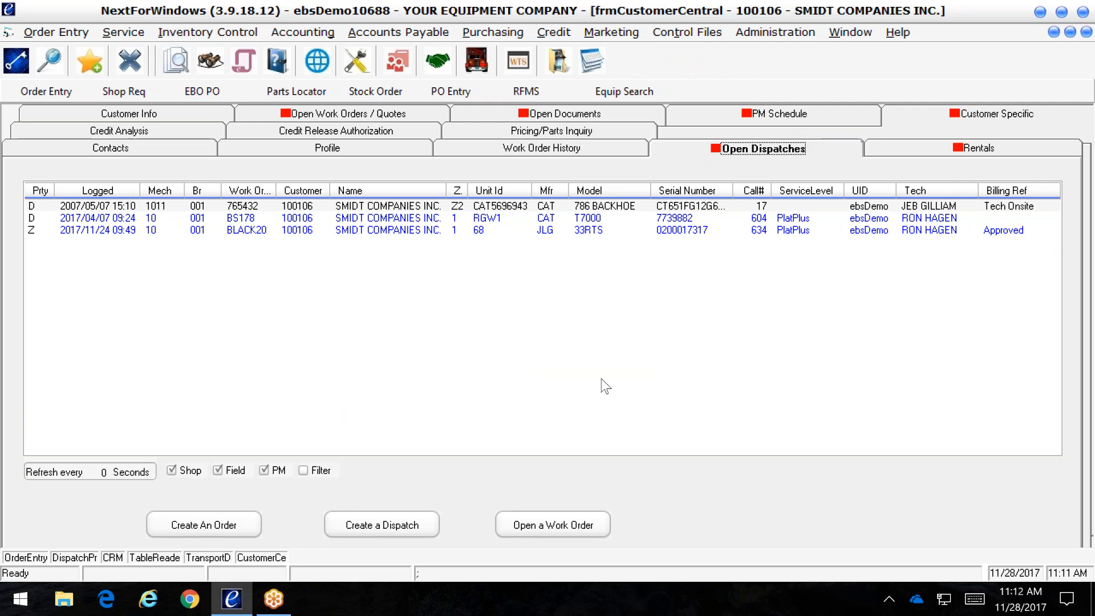
- Try the General application filter in the customer's work order history, set it back to All, and browse the listed records
{"action": "left_click", "coordinate": [586, 149]}
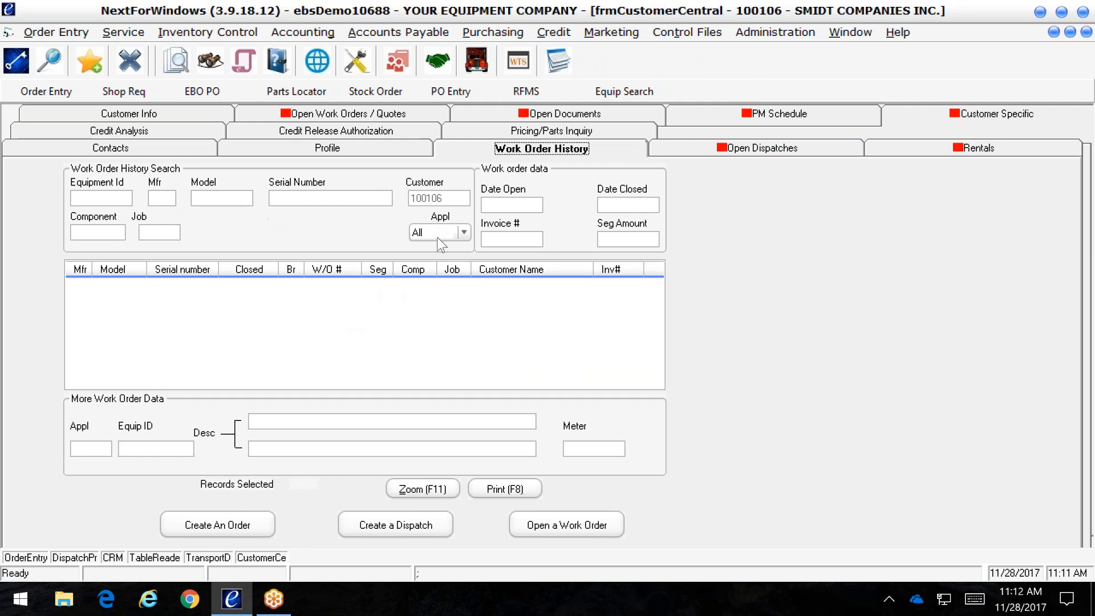
{"action": "left_click", "coordinate": [464, 232]}
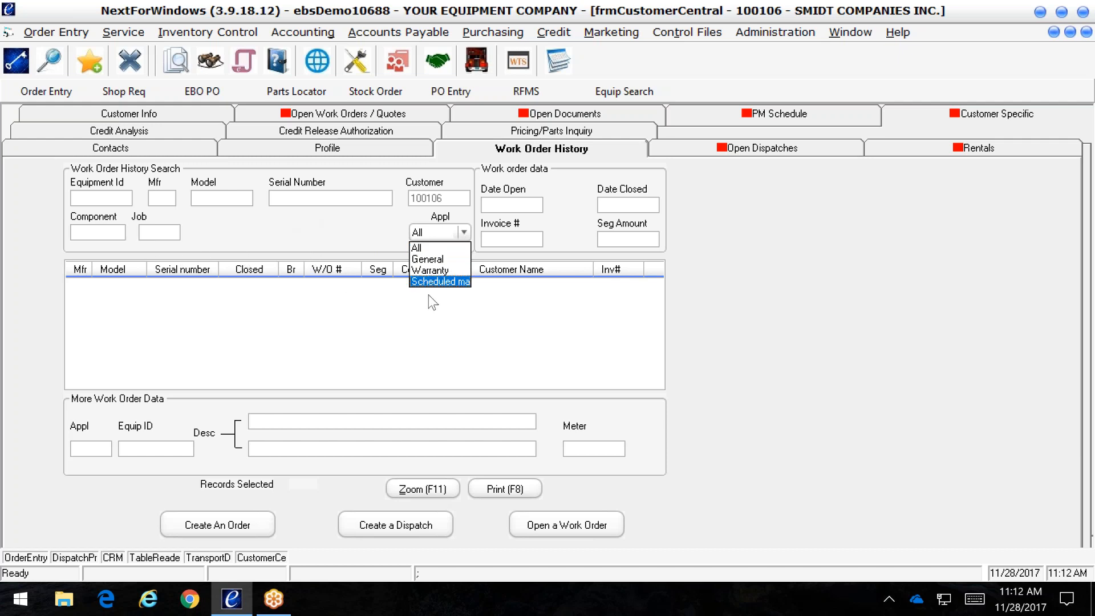
{"action": "left_click", "coordinate": [453, 260]}
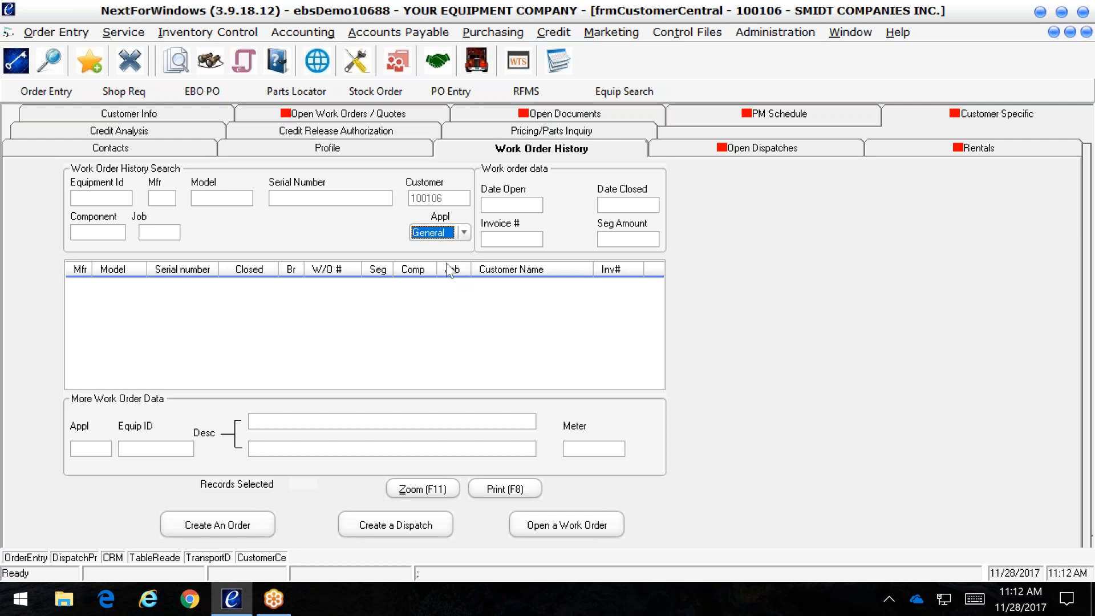
{"action": "left_click", "coordinate": [457, 235]}
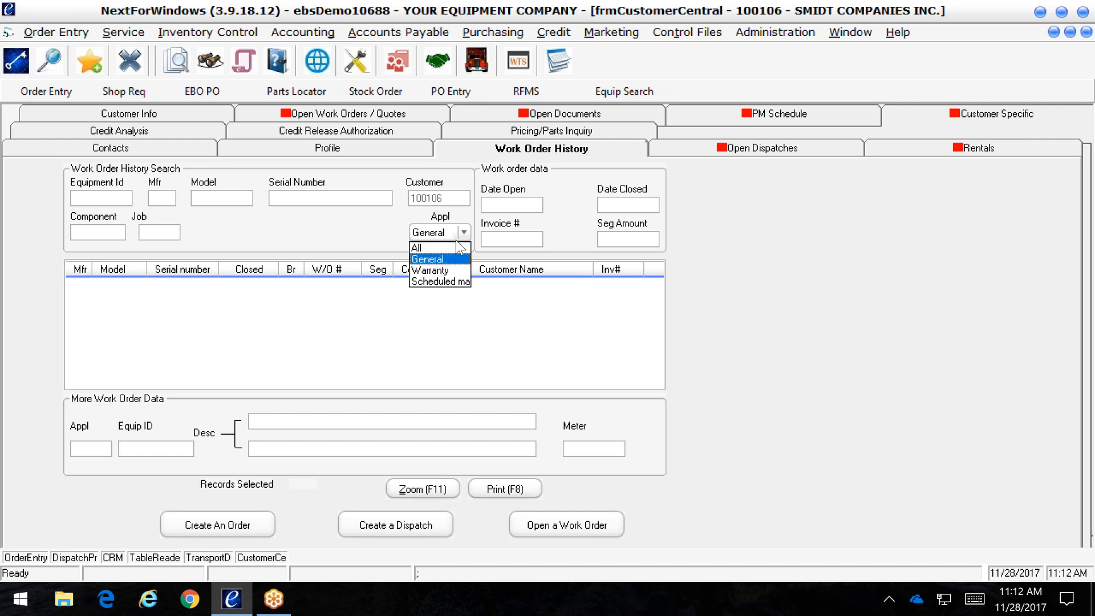
{"action": "left_click", "coordinate": [449, 246]}
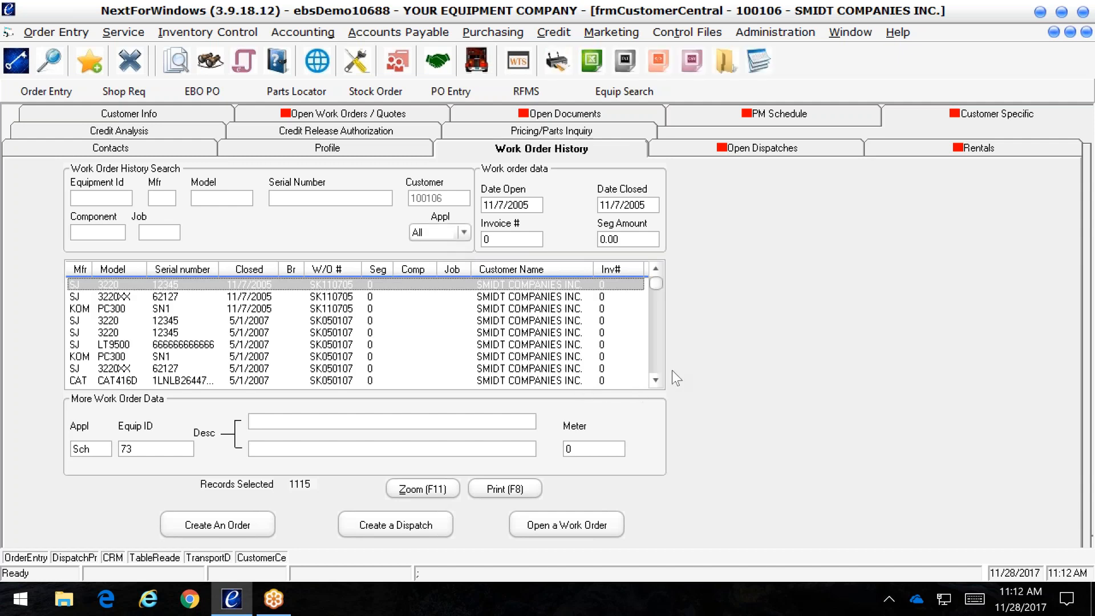
{"action": "scroll", "coordinate": [659, 378], "scroll_direction": "down", "scroll_amount": 3}
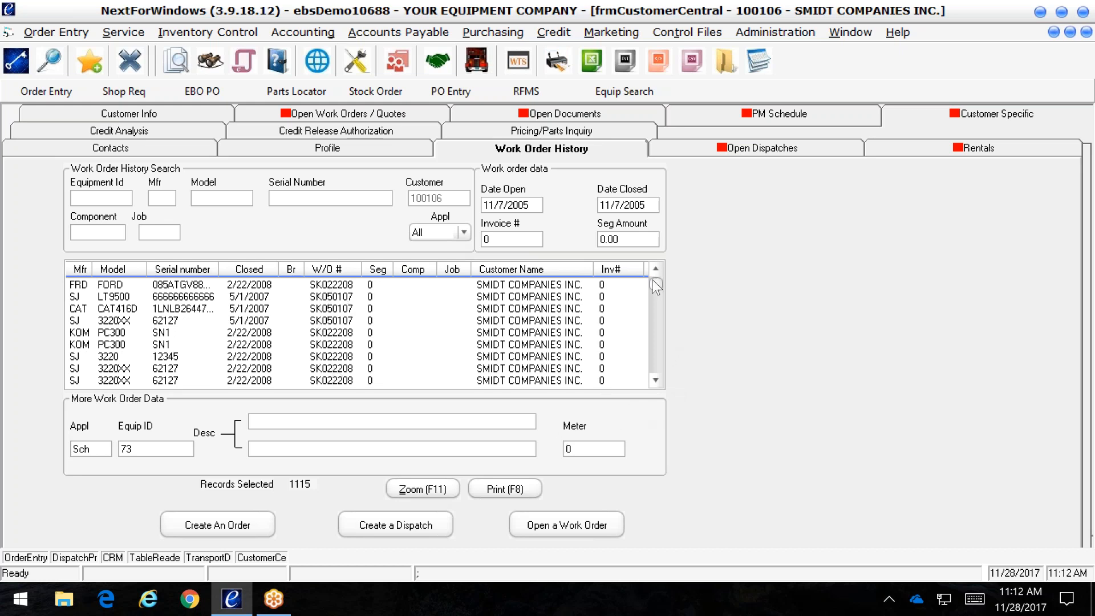
- Open the invoice for the LT9500 work order closed 7/3/2013 from the history, read through its pages and close it
{"action": "left_click_drag", "start_coordinate": [658, 289], "coordinate": [666, 317]}
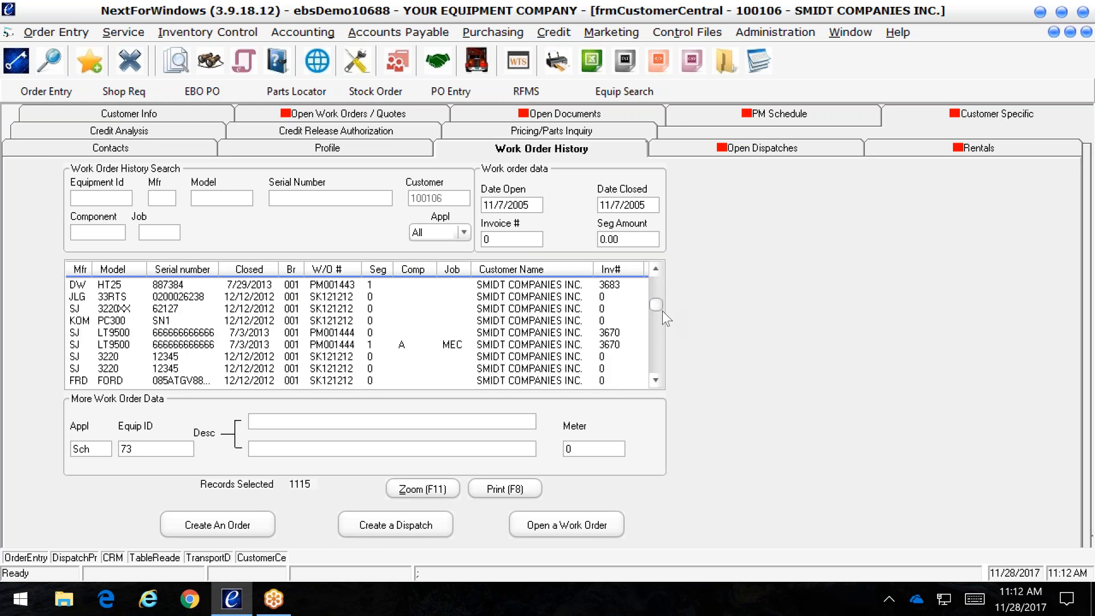
{"action": "double_click", "coordinate": [342, 332]}
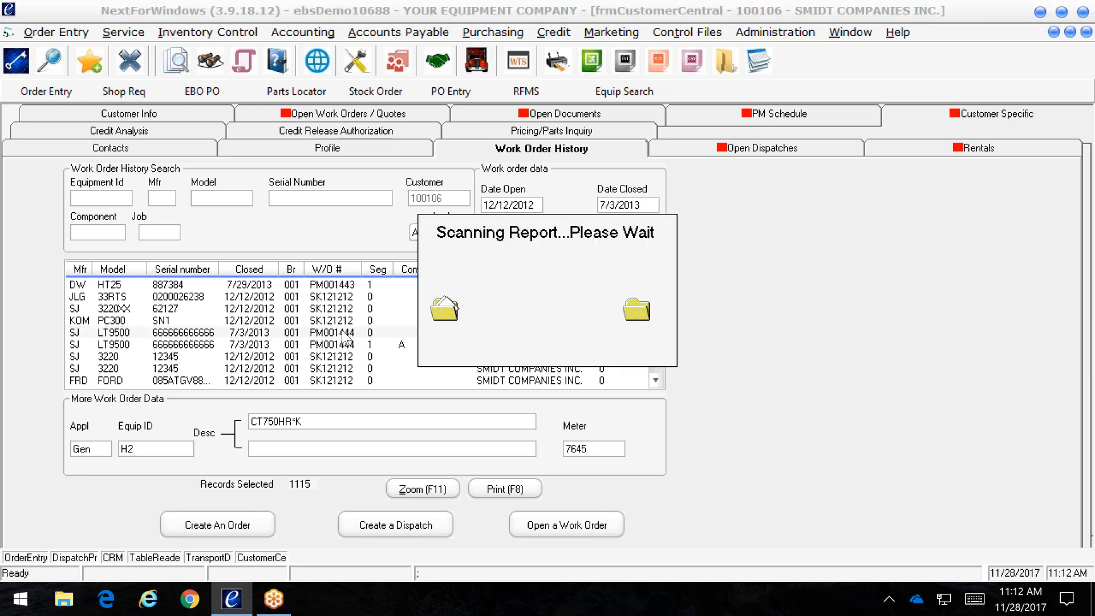
{"action": "scroll", "coordinate": [352, 326], "scroll_direction": "down", "scroll_amount": 15}
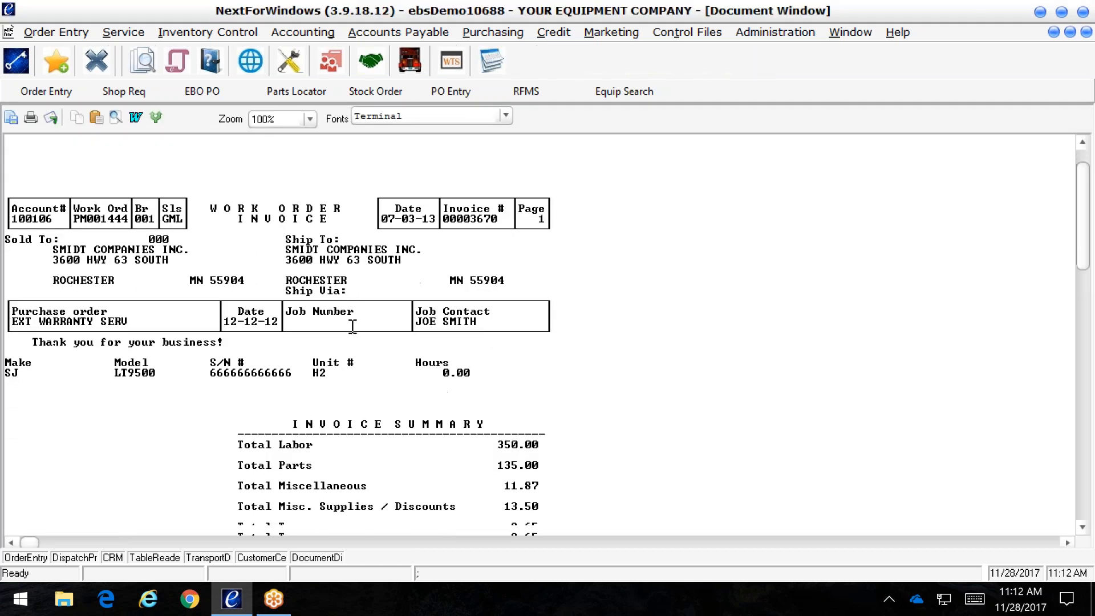
{"action": "scroll", "coordinate": [352, 327], "scroll_direction": "down", "scroll_amount": 10}
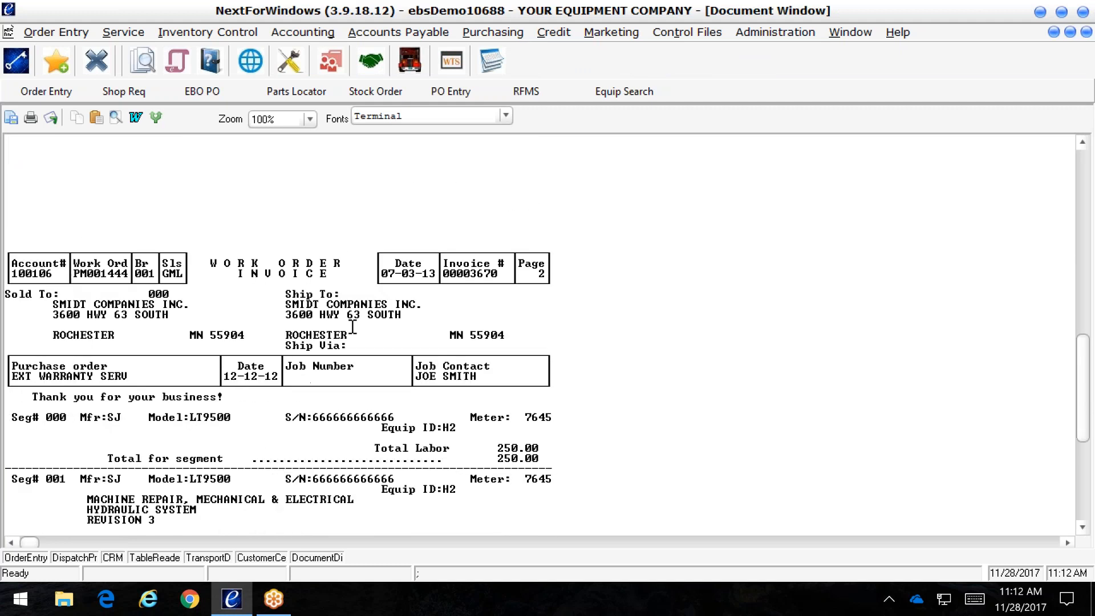
{"action": "scroll", "coordinate": [352, 327], "scroll_direction": "down", "scroll_amount": 2}
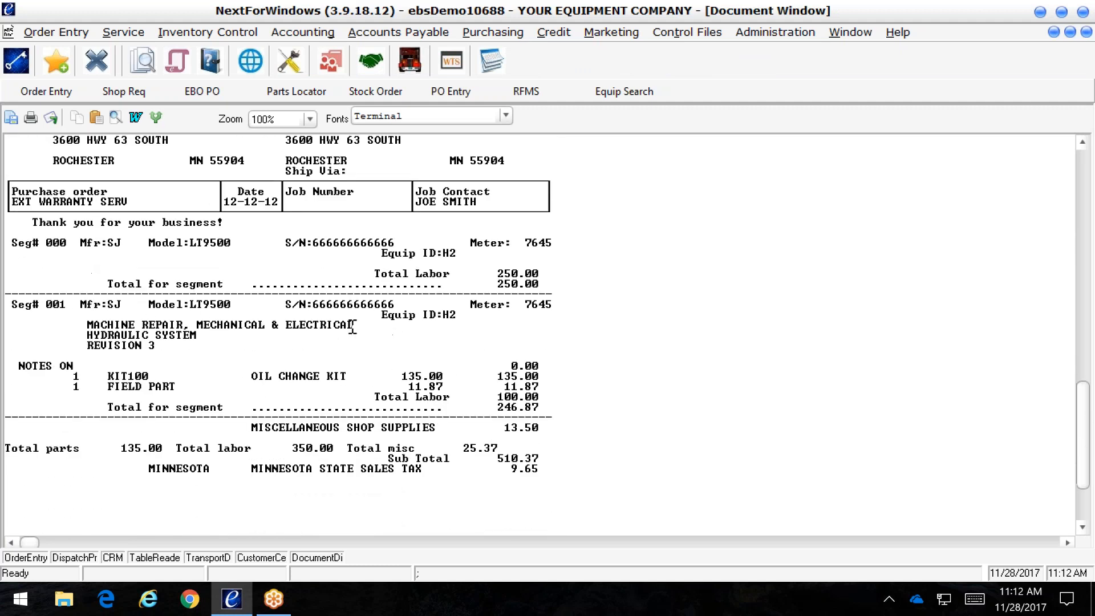
{"action": "scroll", "coordinate": [352, 327], "scroll_direction": "down", "scroll_amount": 5}
{"action": "scroll", "coordinate": [353, 327], "scroll_direction": "up", "scroll_amount": 5}
{"action": "left_click", "coordinate": [1087, 32]}
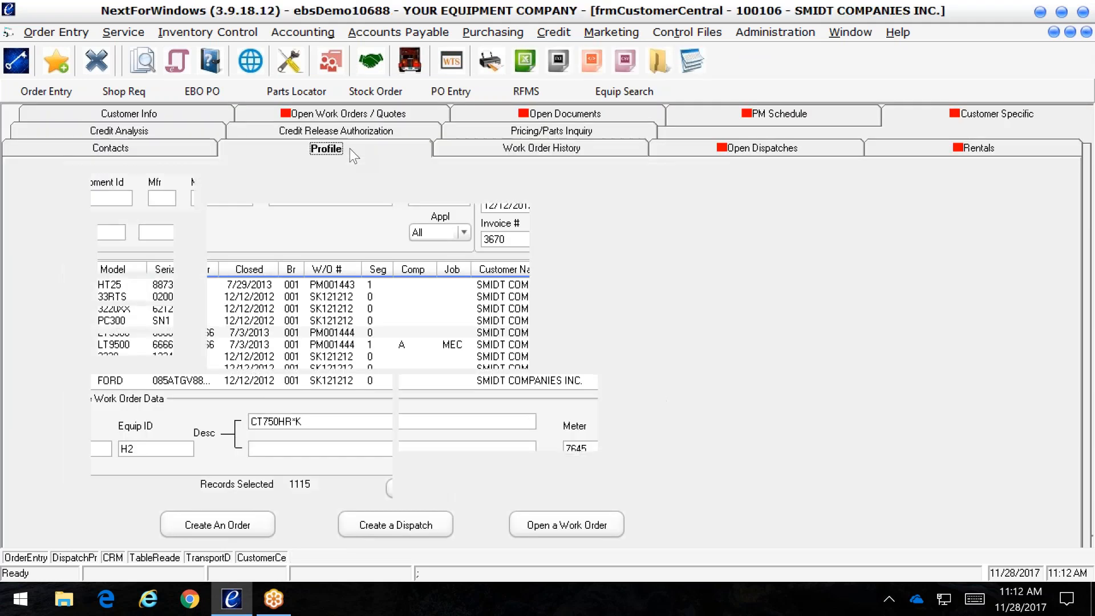
- Display the customer's profile and browse the parts purchase records
{"action": "left_click", "coordinate": [350, 148]}
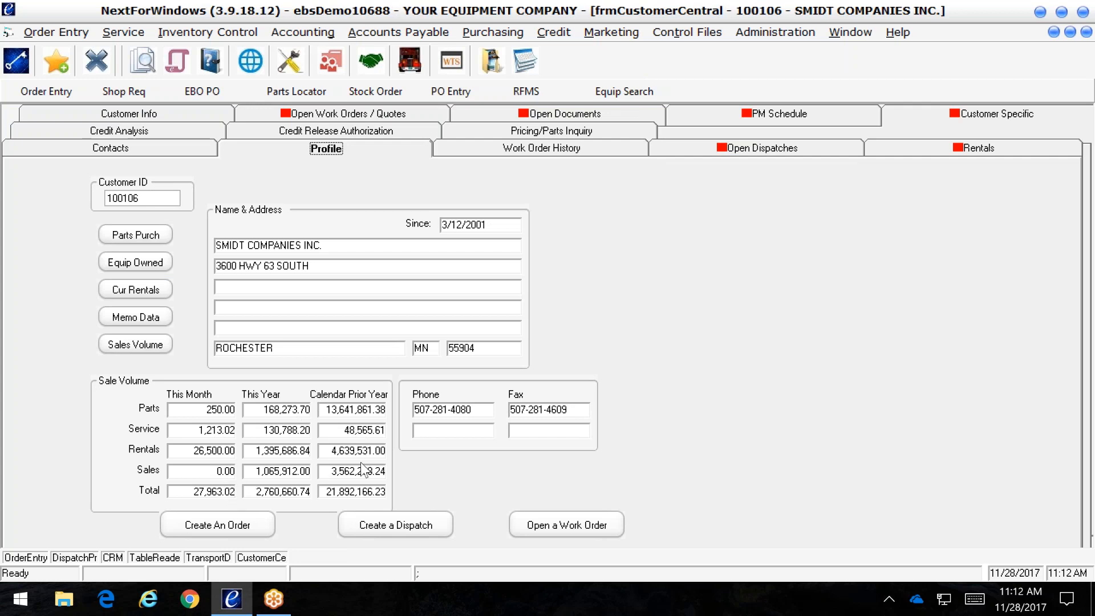
{"action": "left_click", "coordinate": [145, 236]}
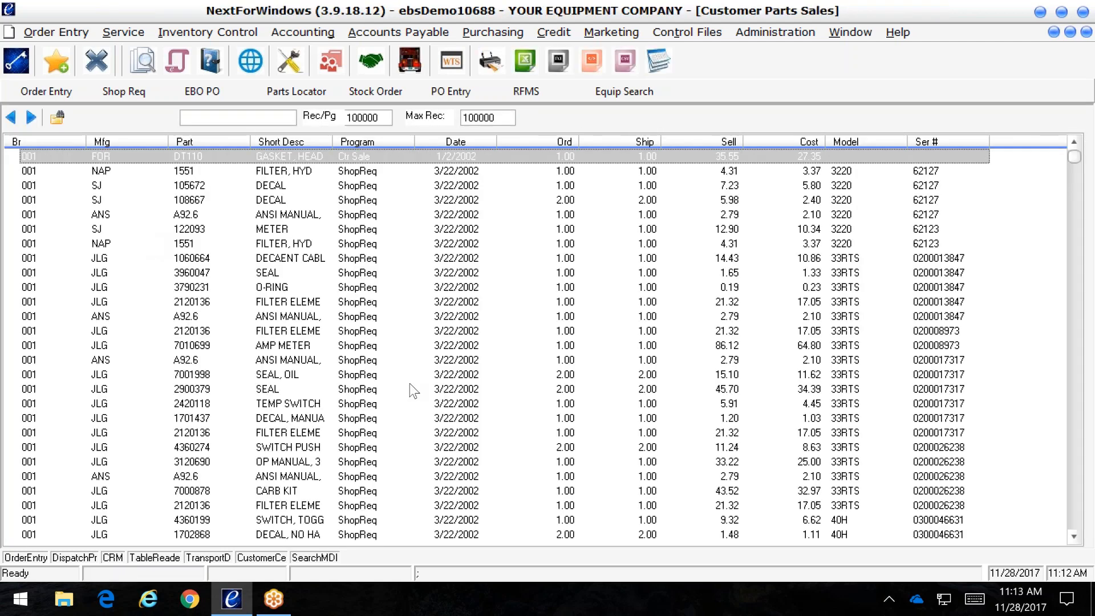
{"action": "scroll", "coordinate": [410, 384], "scroll_direction": "down", "scroll_amount": 10}
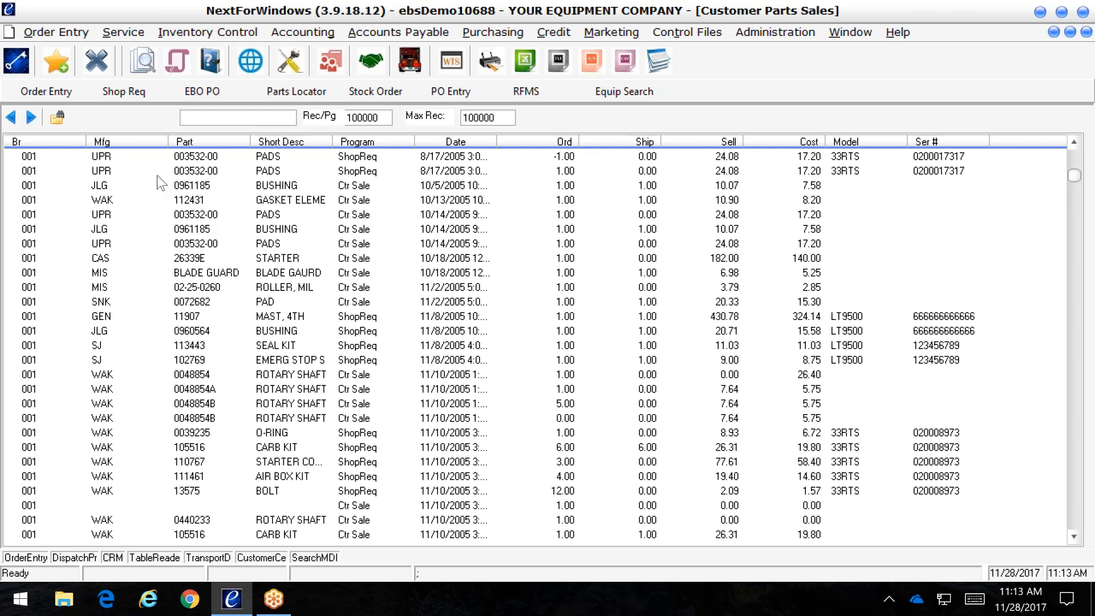
- Inspect the key options for filtering the parts sales records, cancel the filter and return to the customer's profile
{"action": "left_click", "coordinate": [58, 117]}
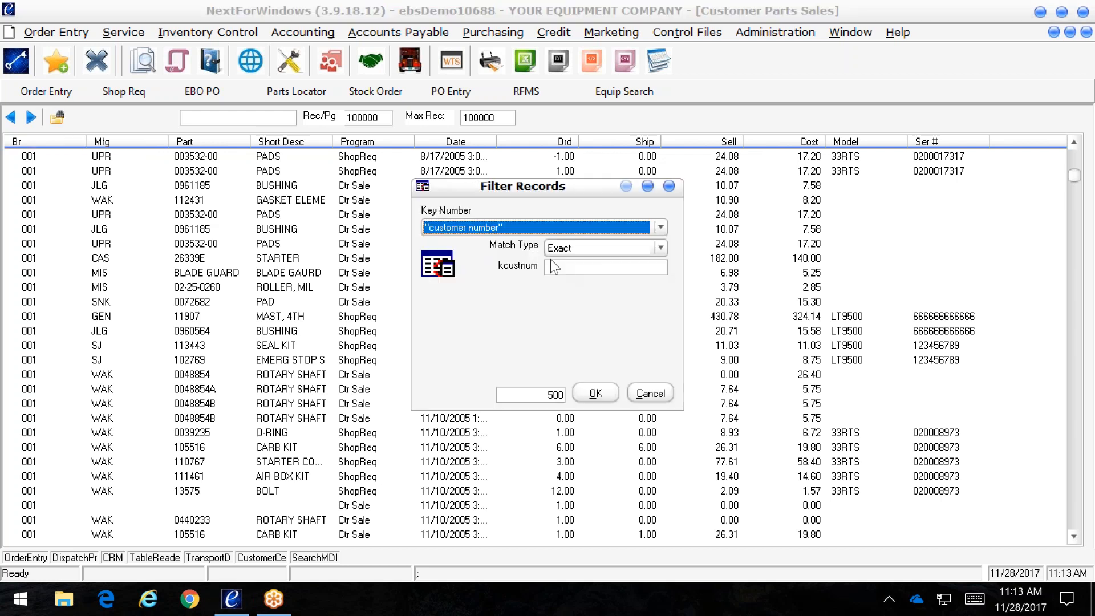
{"action": "left_click", "coordinate": [661, 227]}
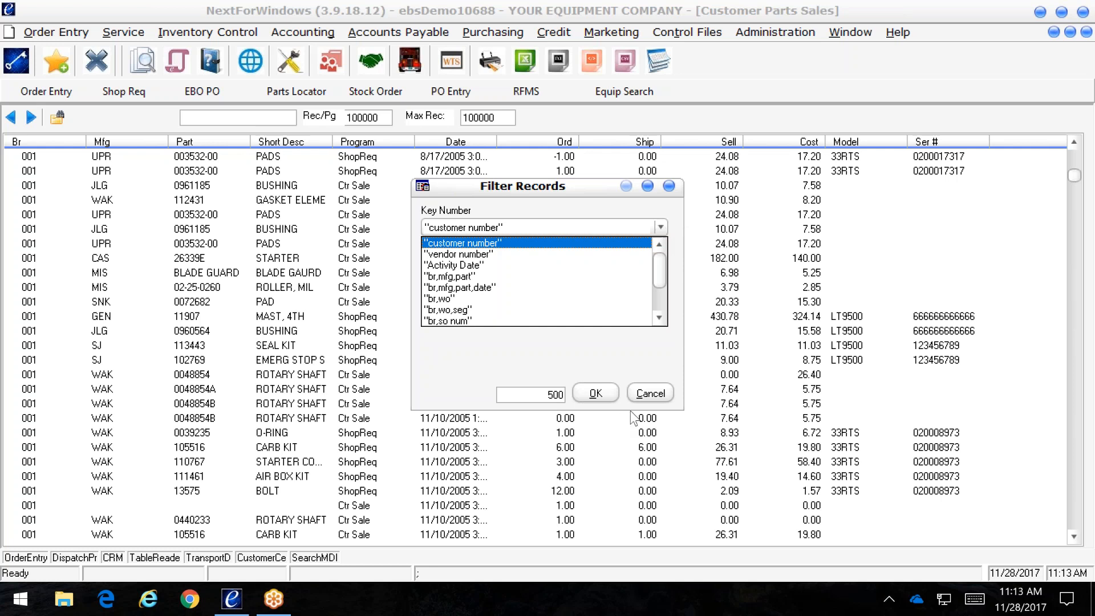
{"action": "left_click", "coordinate": [658, 396]}
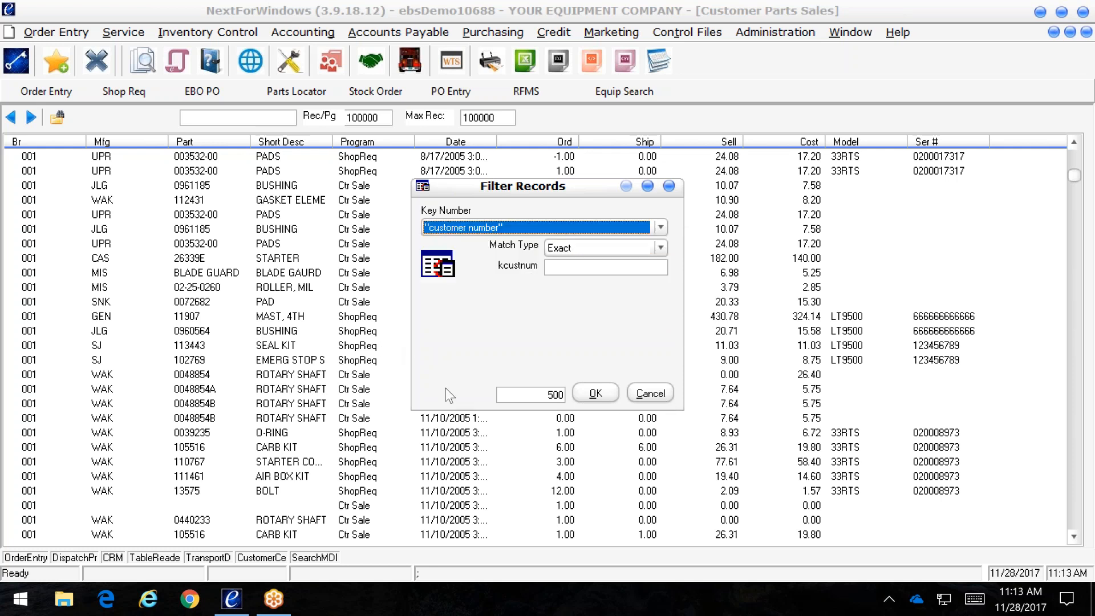
{"action": "left_click", "coordinate": [651, 394]}
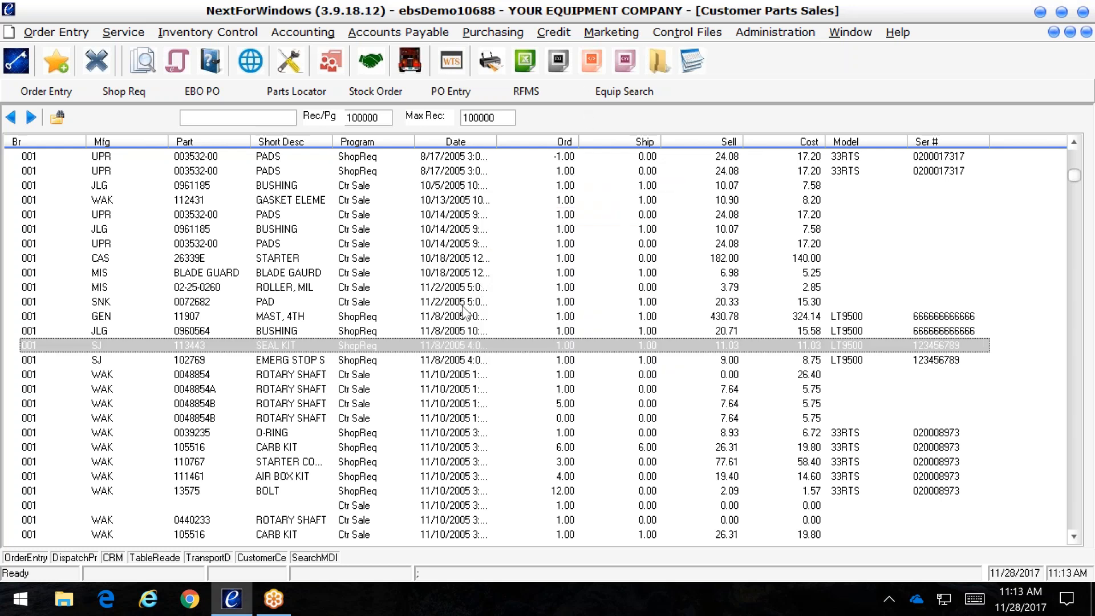
{"action": "double_click", "coordinate": [461, 248]}
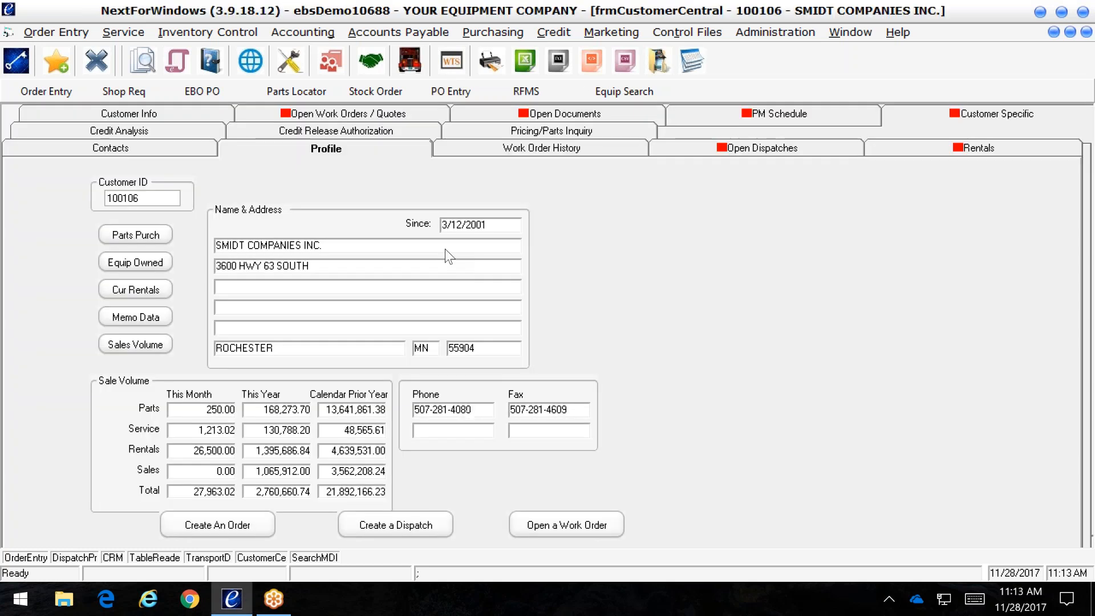
- Review the CAT416D machine record and its characteristics from the customer's owned equipment, and return to the profile without changes
{"action": "left_click", "coordinate": [128, 263]}
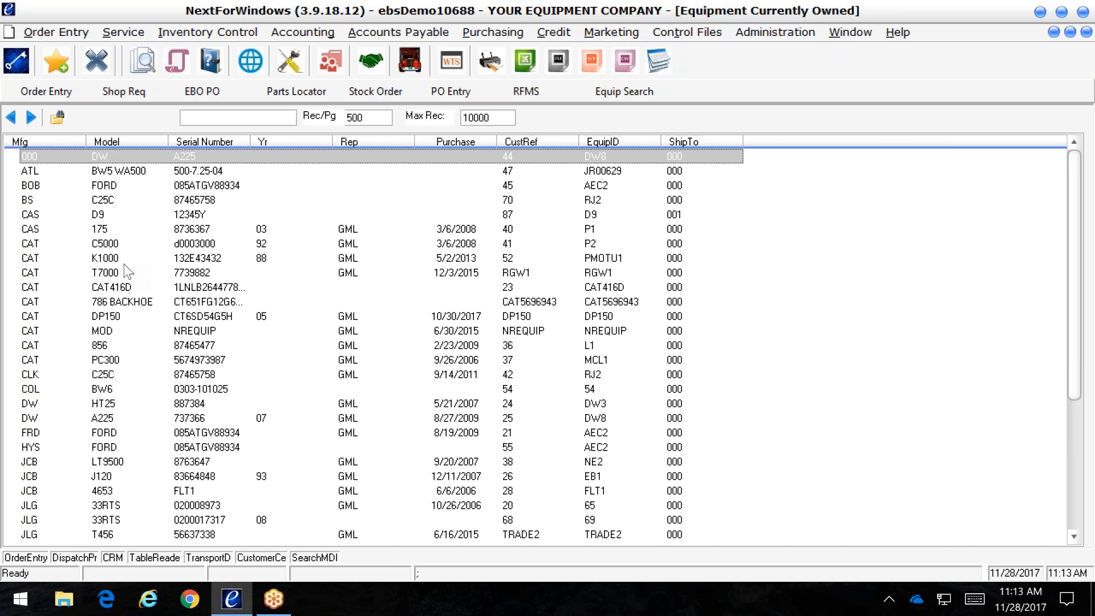
{"action": "double_click", "coordinate": [153, 287]}
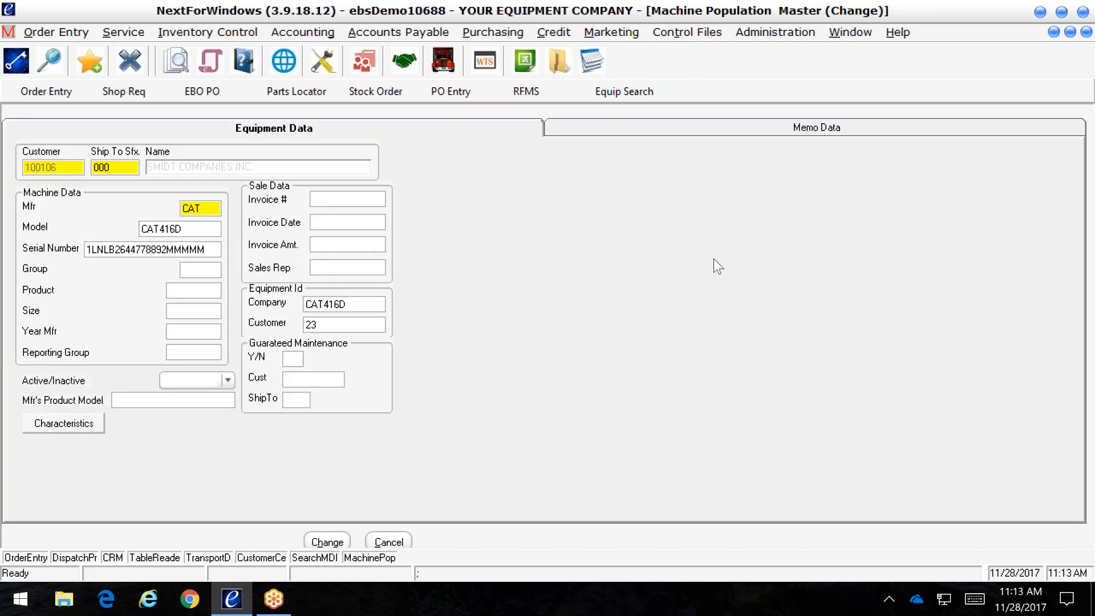
{"action": "left_click", "coordinate": [96, 423]}
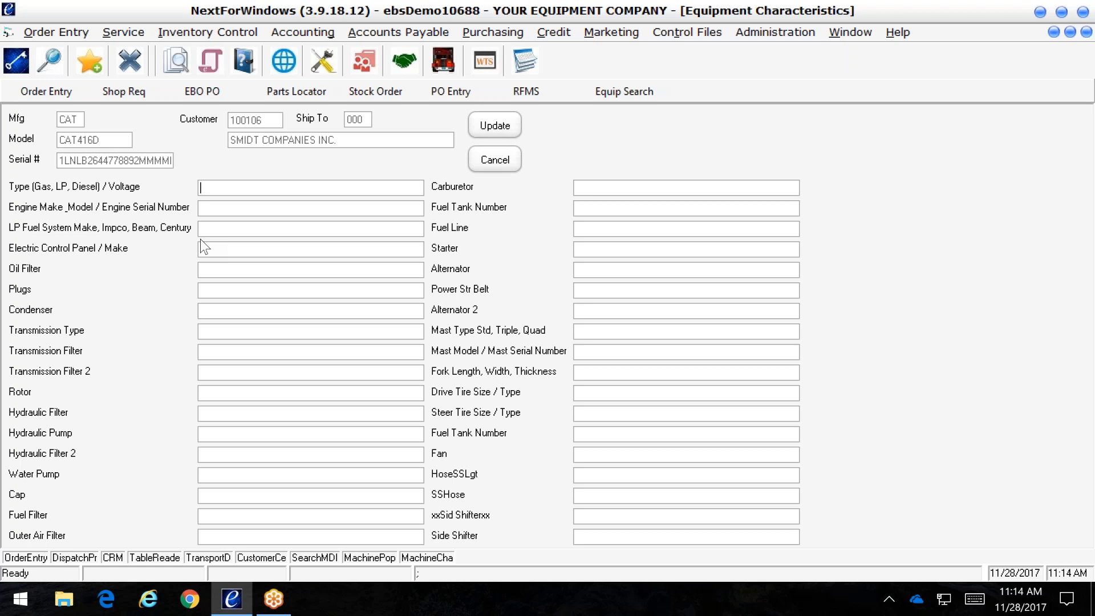
{"action": "left_click", "coordinate": [494, 161]}
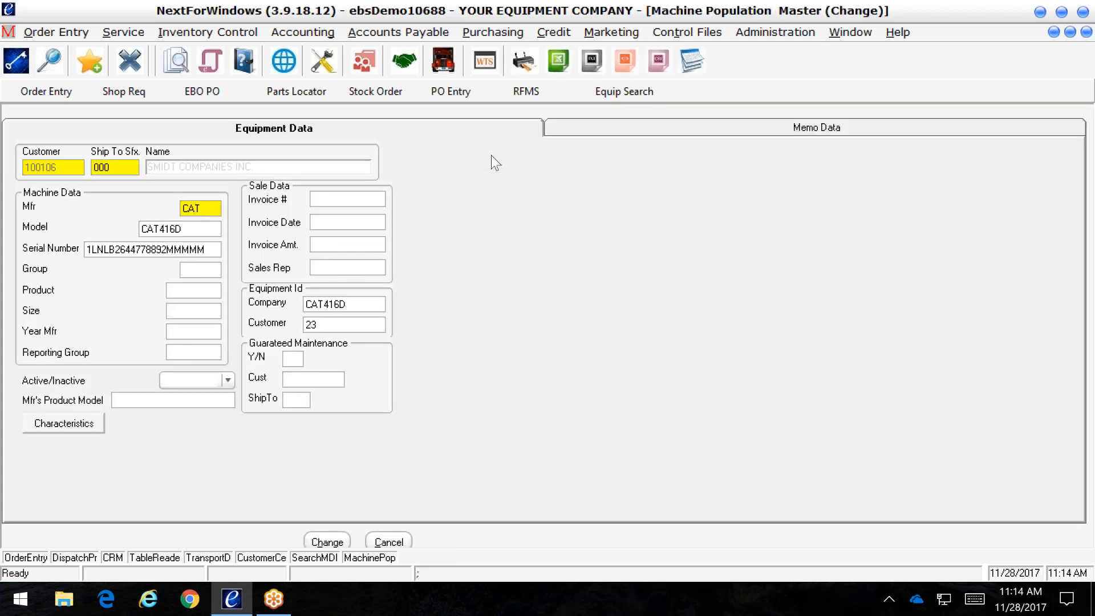
{"action": "left_click", "coordinate": [1088, 34]}
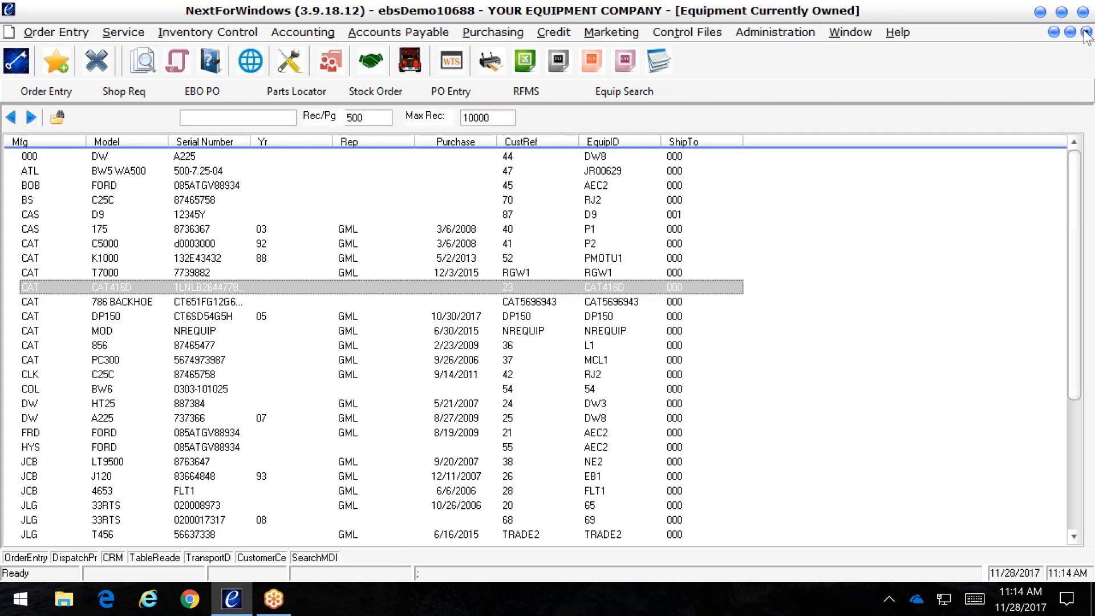
{"action": "left_click", "coordinate": [1088, 33]}
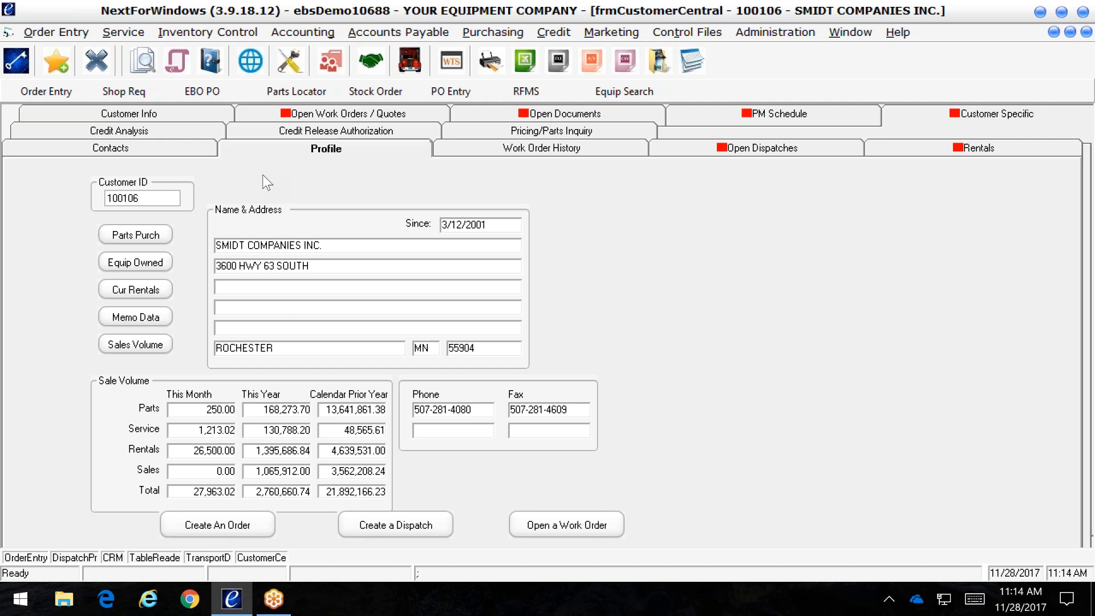
- Review the customer's credit analysis, credit release authorization and contacts
{"action": "left_click", "coordinate": [178, 130]}
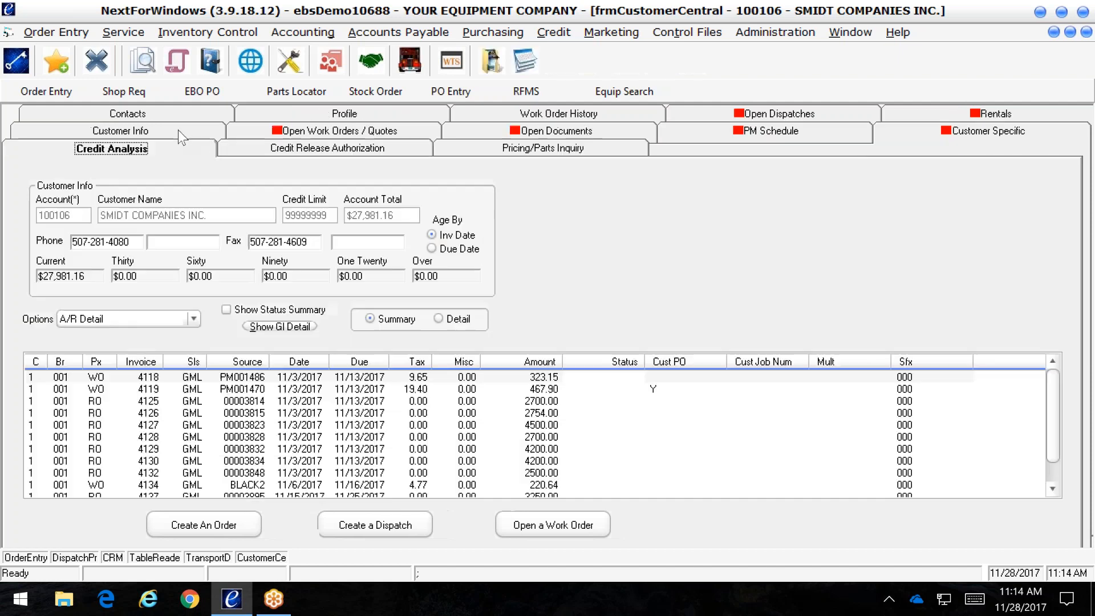
{"action": "left_click", "coordinate": [254, 149]}
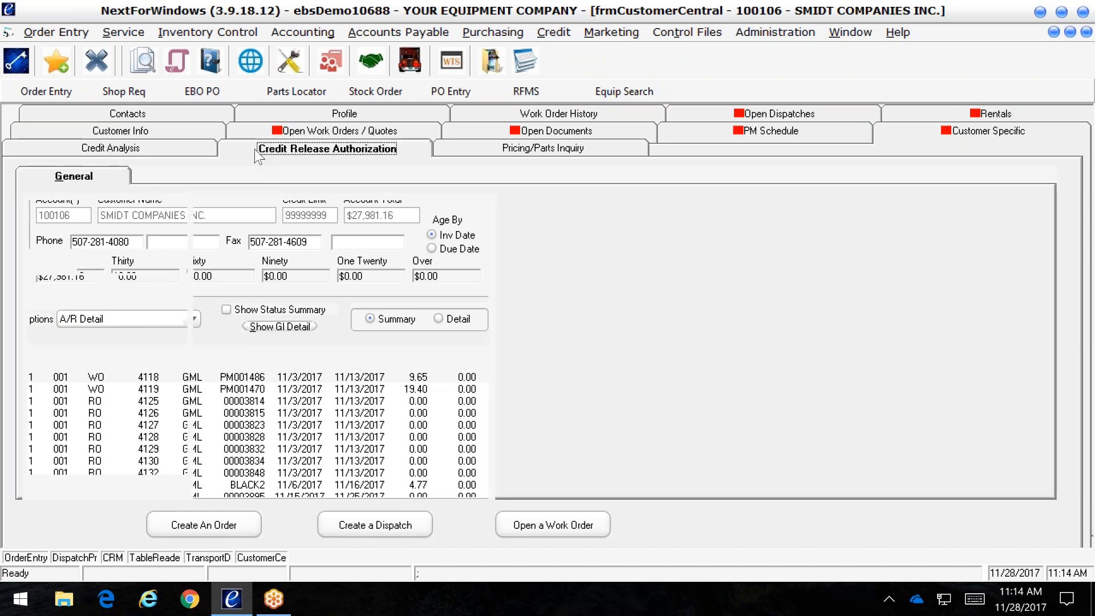
{"action": "left_click", "coordinate": [185, 149]}
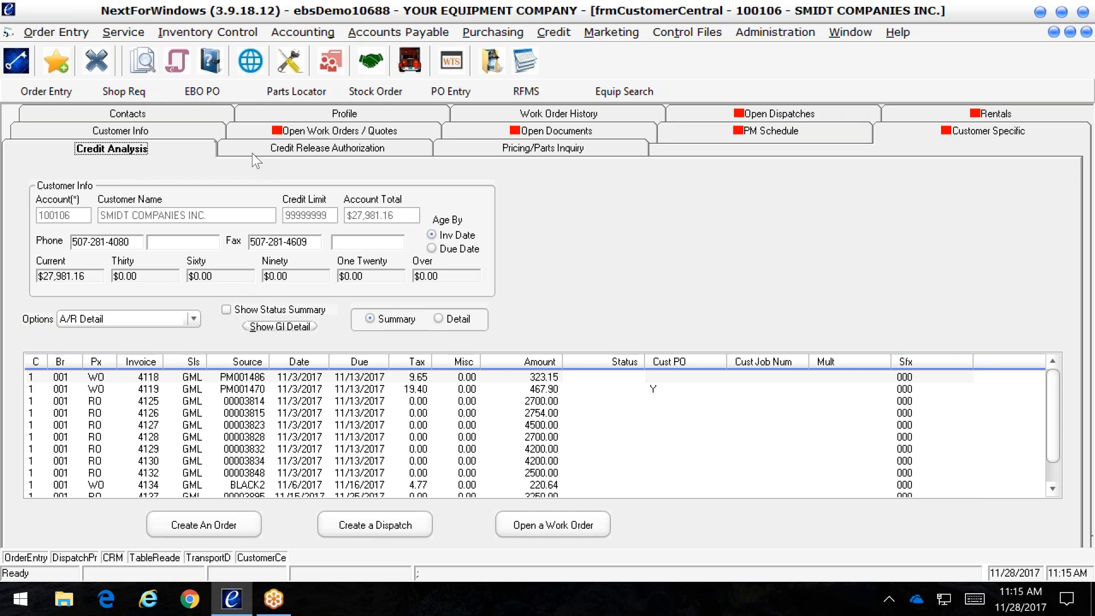
{"action": "left_click", "coordinate": [197, 115]}
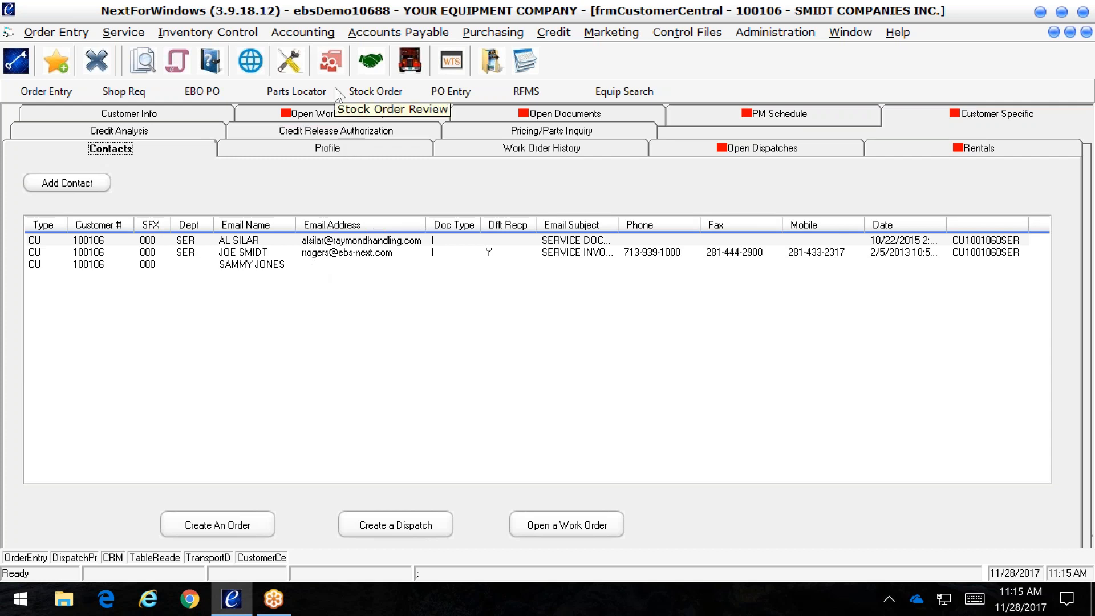
{"action": "left_click", "coordinate": [212, 60]}
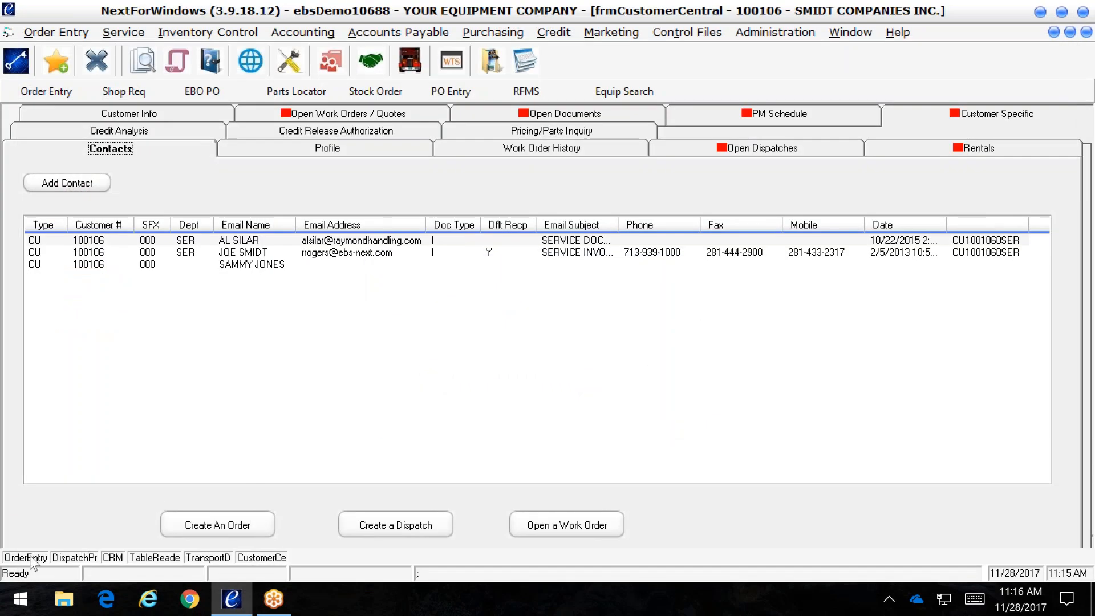
- Start a Sale order in Order Entry for the customer SMIDT, leaving the service level empty
{"action": "left_click", "coordinate": [31, 559]}
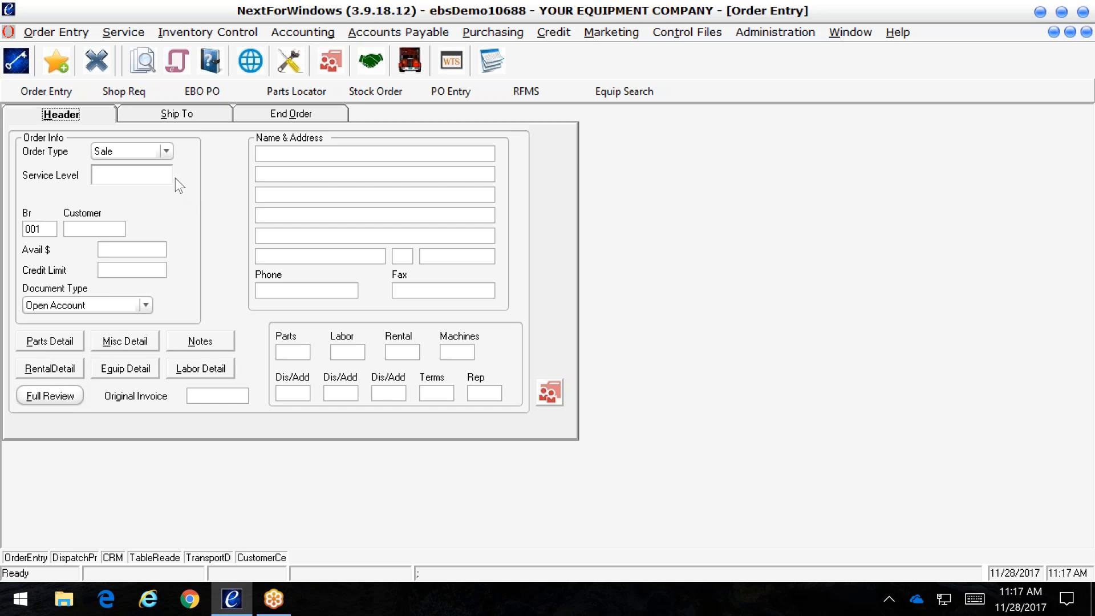
{"action": "left_click", "coordinate": [167, 153]}
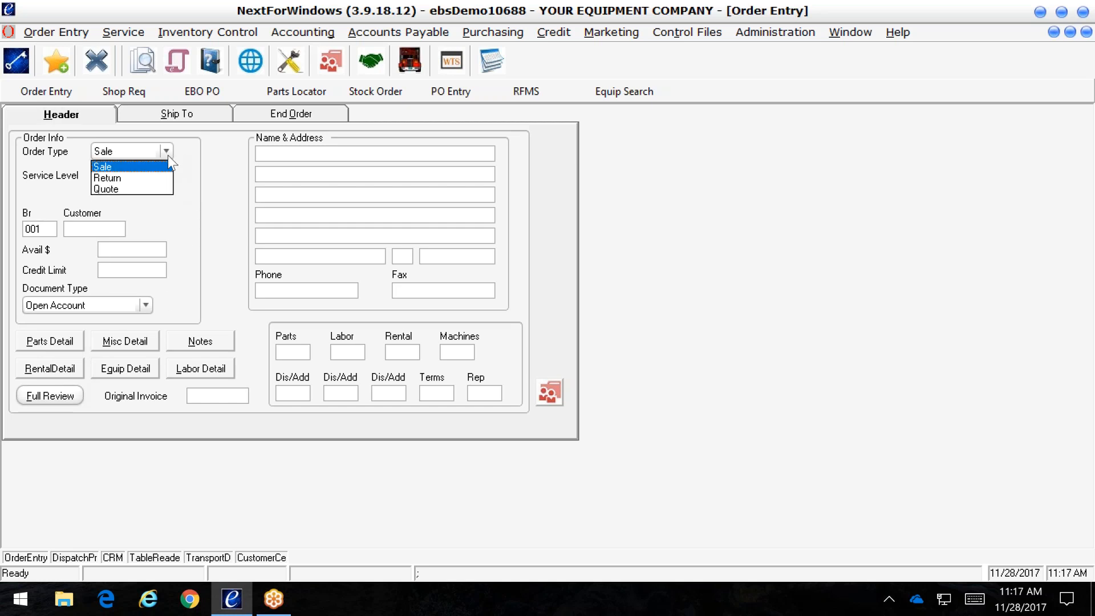
{"action": "left_click", "coordinate": [168, 155]}
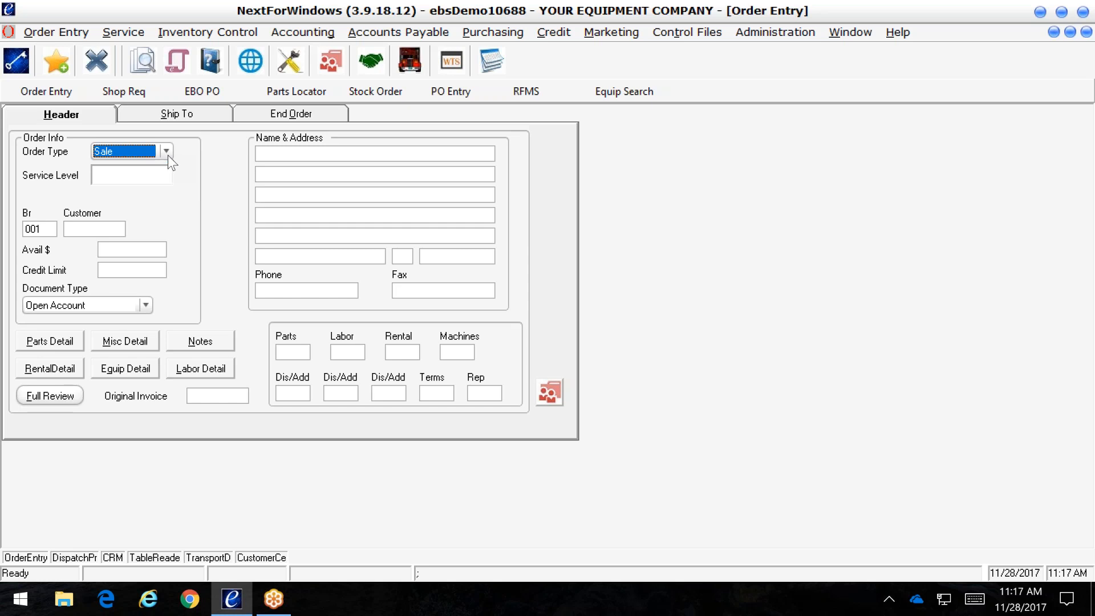
{"action": "key", "text": "Tab"}
{"action": "key", "text": "Tab"}
{"action": "type", "text": "SMI"}
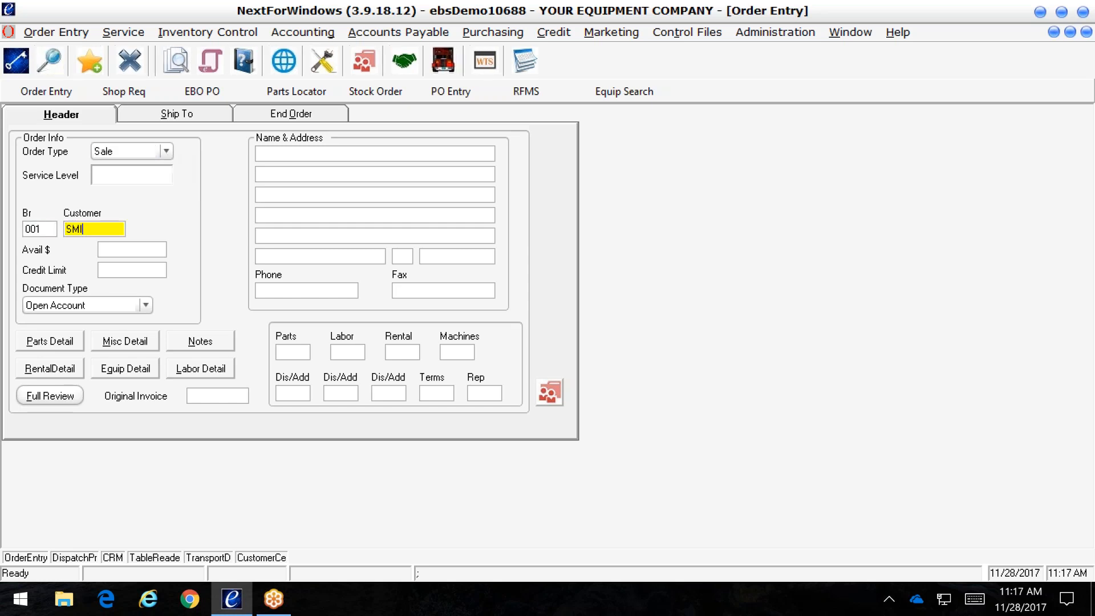
{"action": "type", "text": "DT"}
{"action": "key", "text": "Return"}
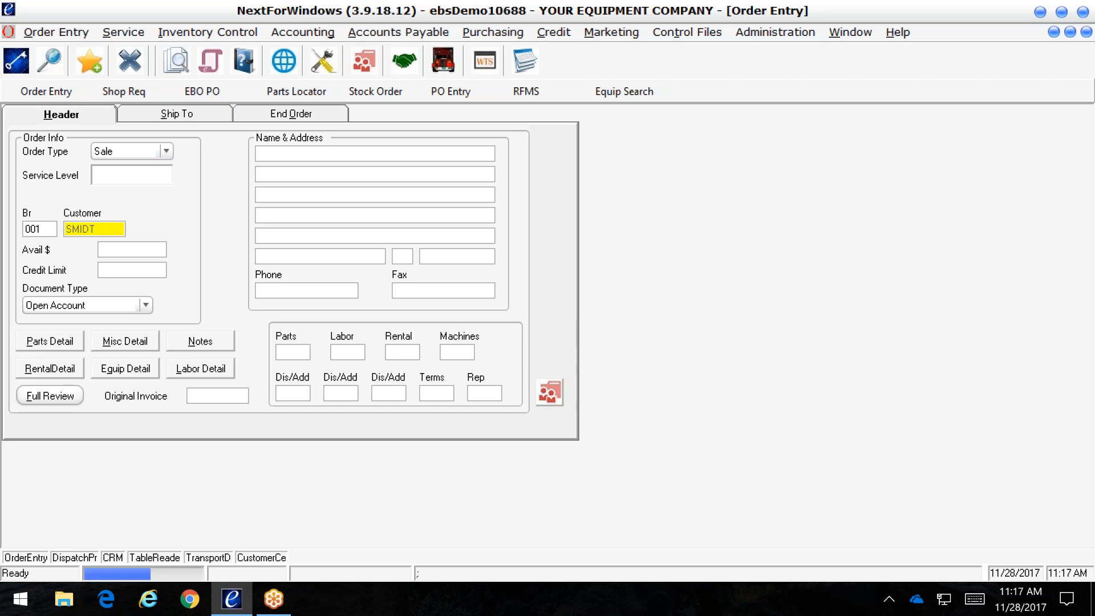
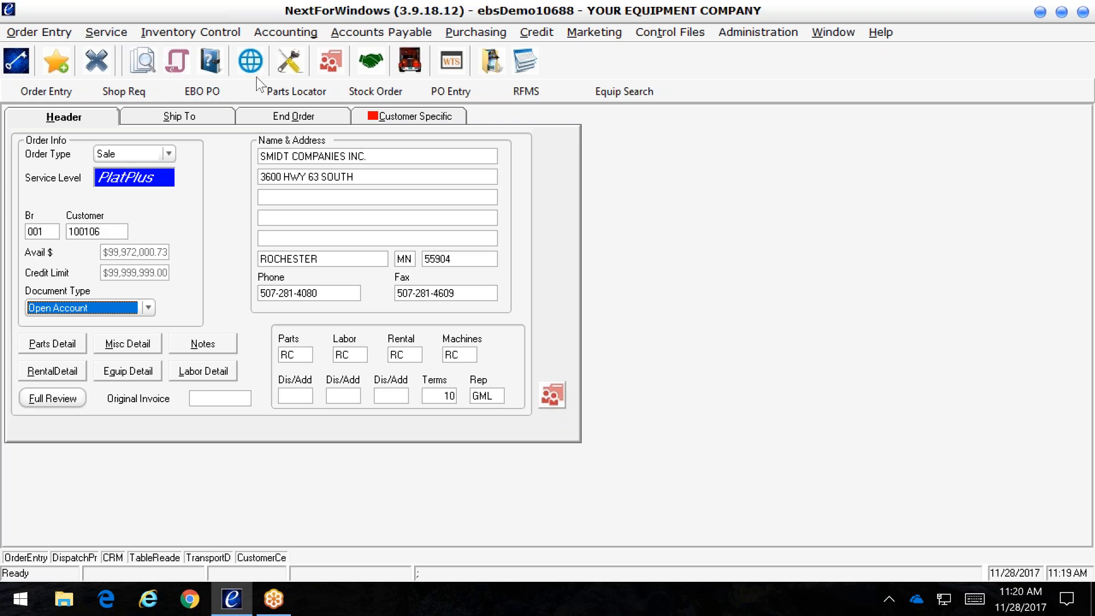
- Open the sale order's rental detail and review the available rental line types, keeping Rental
{"action": "left_click", "coordinate": [62, 373]}
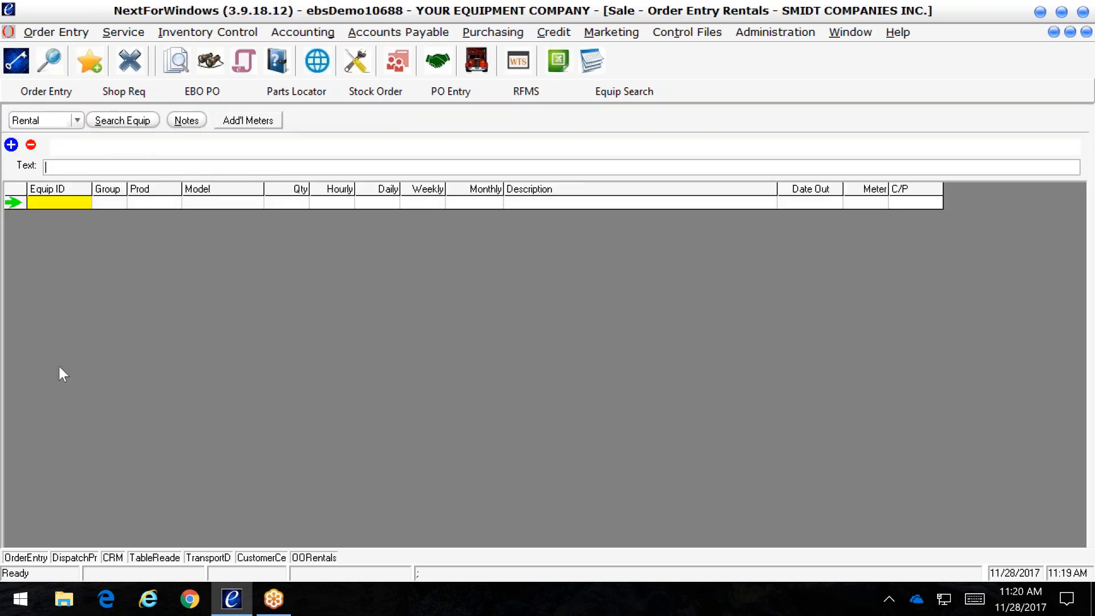
{"action": "left_click", "coordinate": [77, 120]}
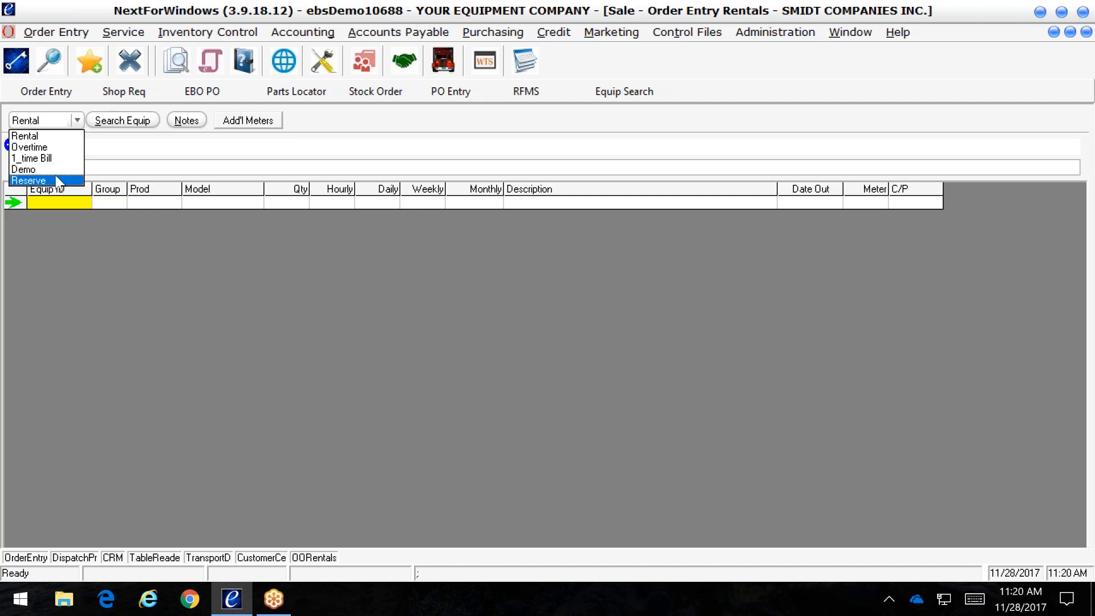
{"action": "left_click", "coordinate": [76, 136]}
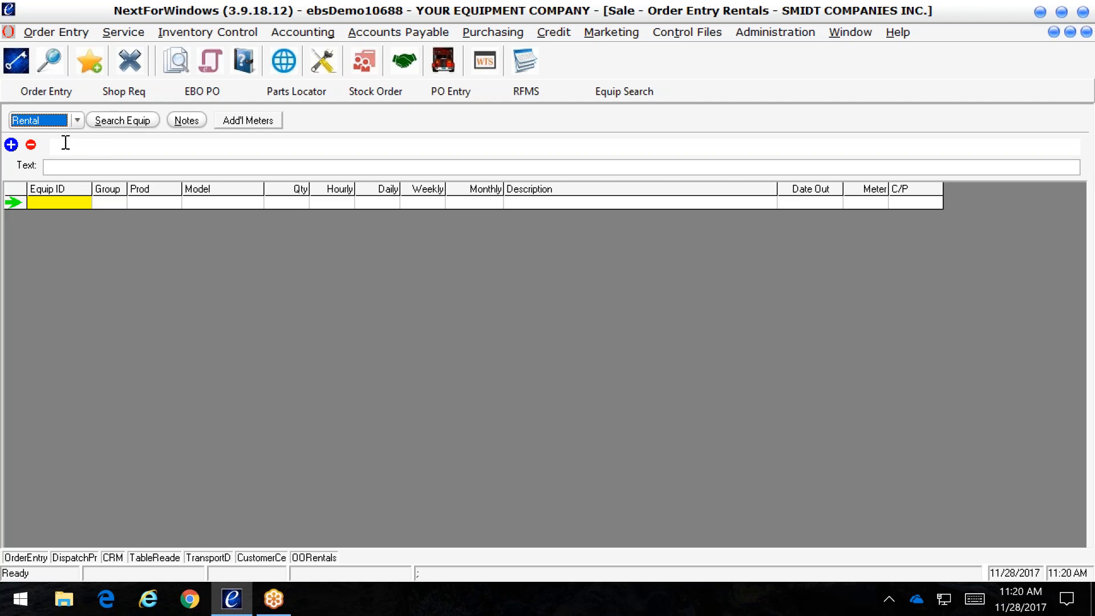
{"action": "left_click", "coordinate": [77, 120]}
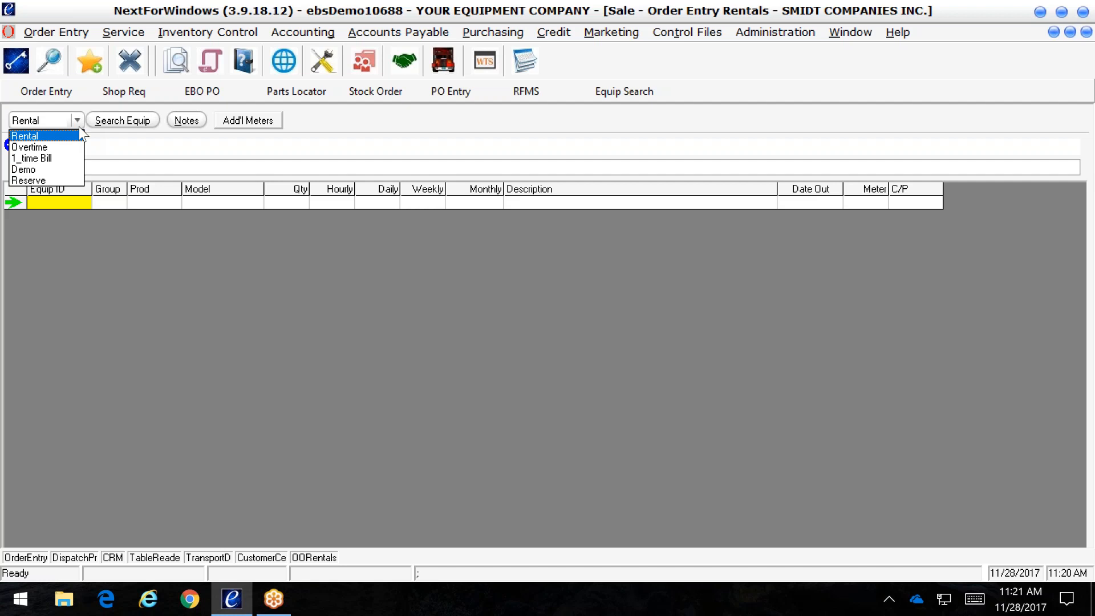
{"action": "left_click", "coordinate": [78, 126]}
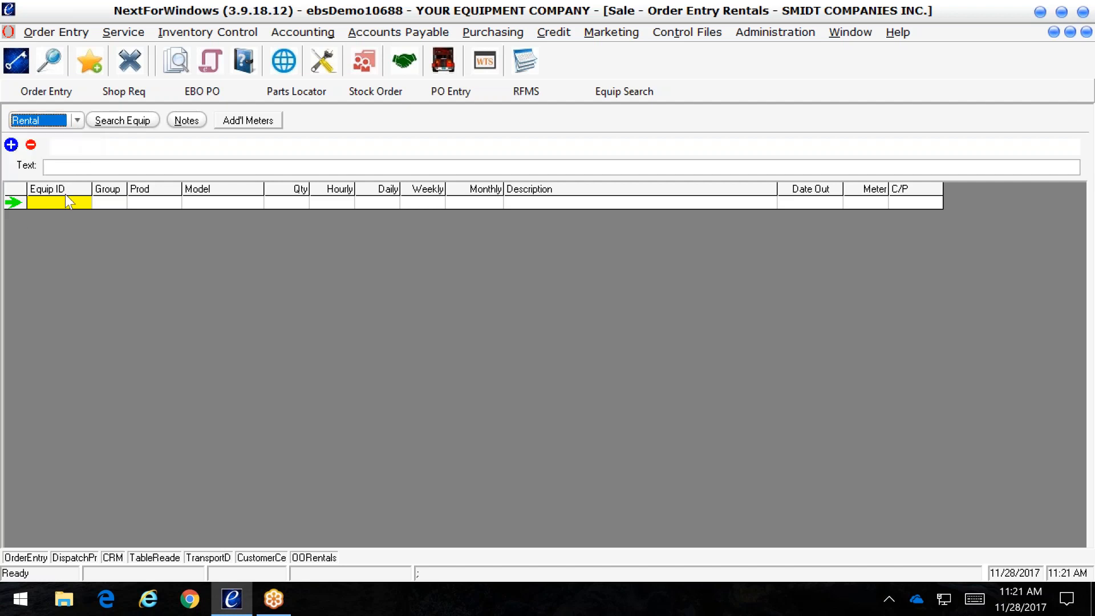
- Open the equipment search and limit it to branch 001, status Available and type Rent
{"action": "left_click", "coordinate": [136, 119]}
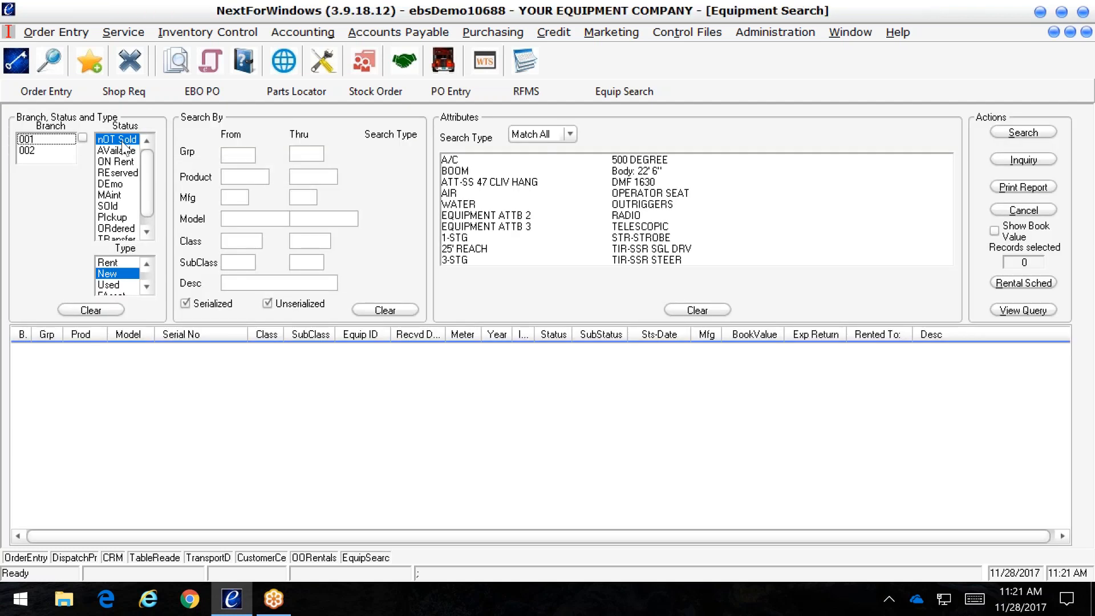
{"action": "left_click", "coordinate": [42, 139]}
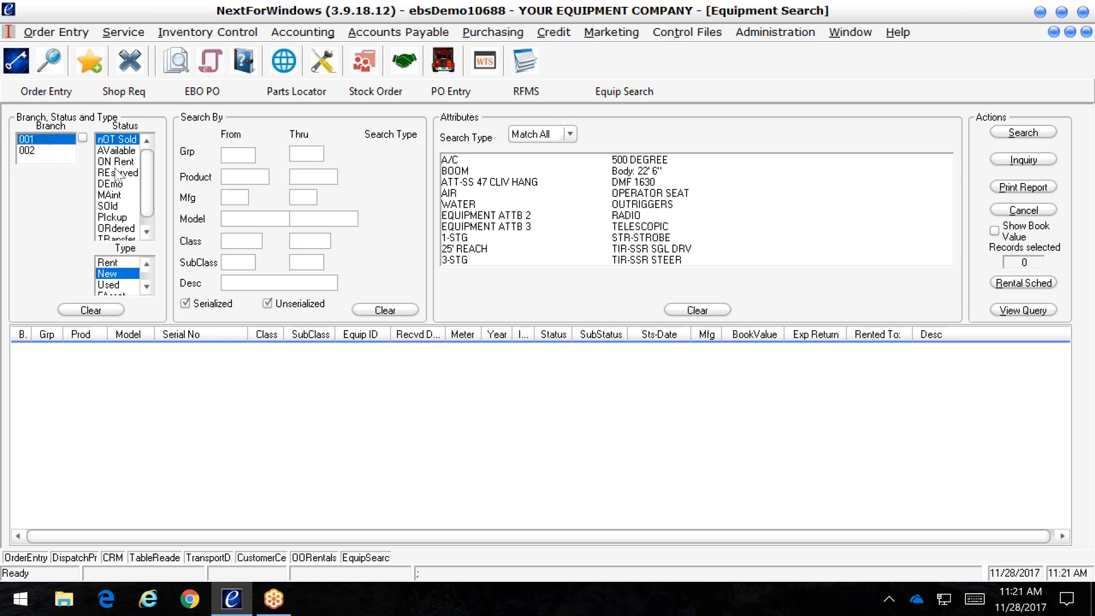
{"action": "left_click", "coordinate": [120, 151]}
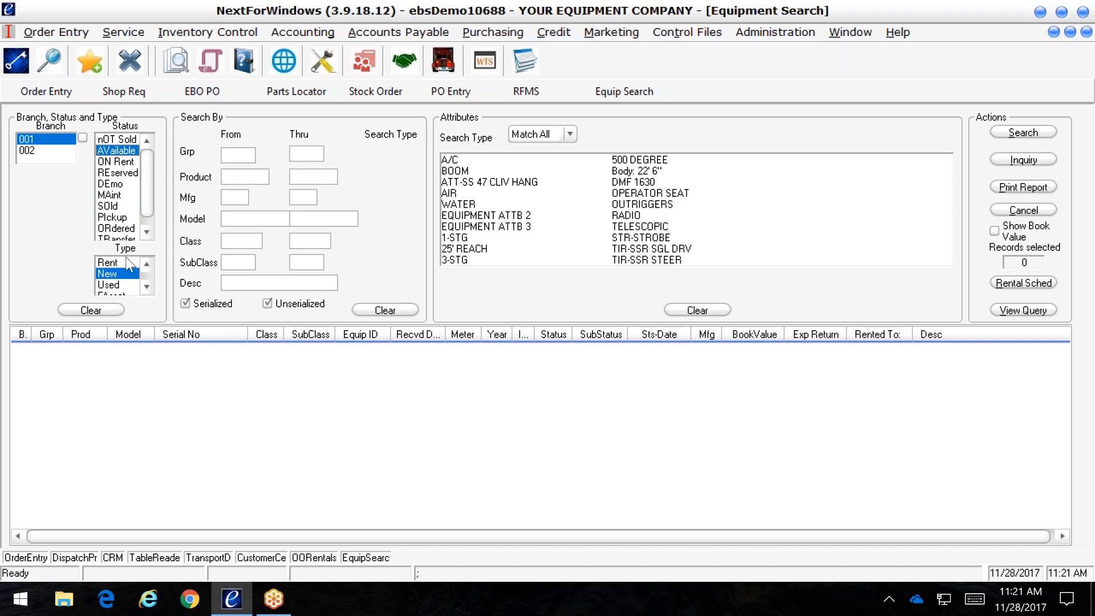
{"action": "left_click", "coordinate": [109, 263]}
- Enter IC as the equipment group criterion and clear the search-by fields again
{"action": "left_click", "coordinate": [231, 151]}
{"action": "type", "text": "IC"}
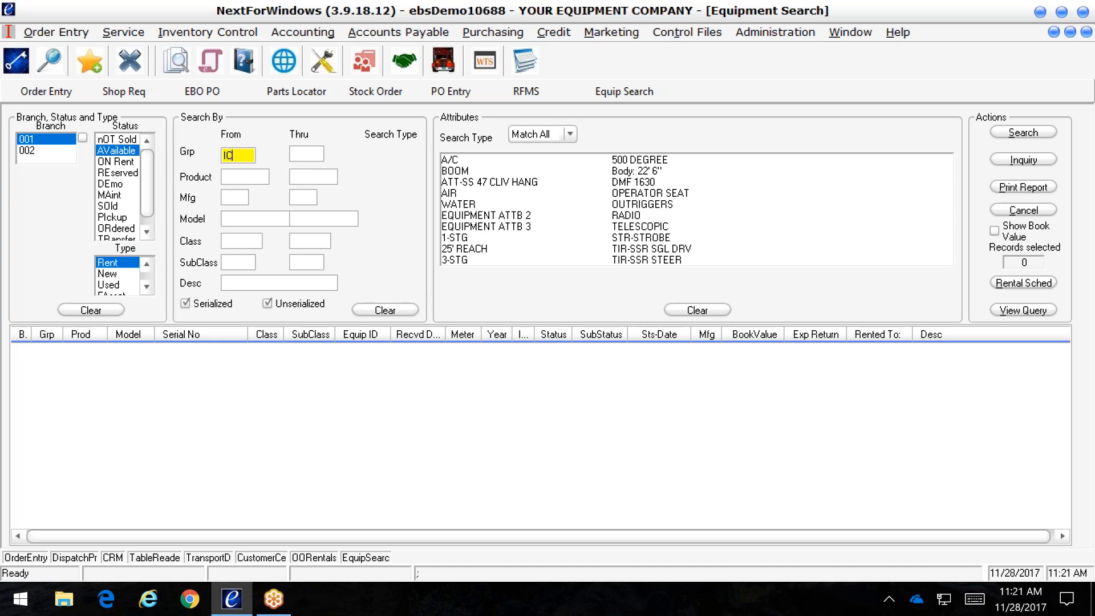
{"action": "key", "text": "Tab"}
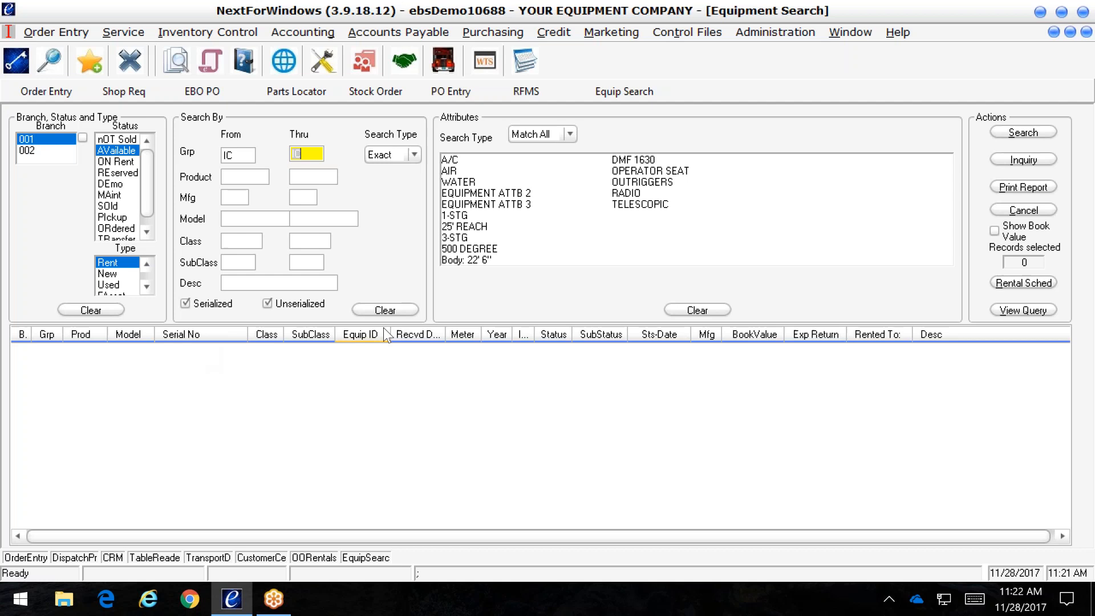
{"action": "left_click", "coordinate": [385, 309]}
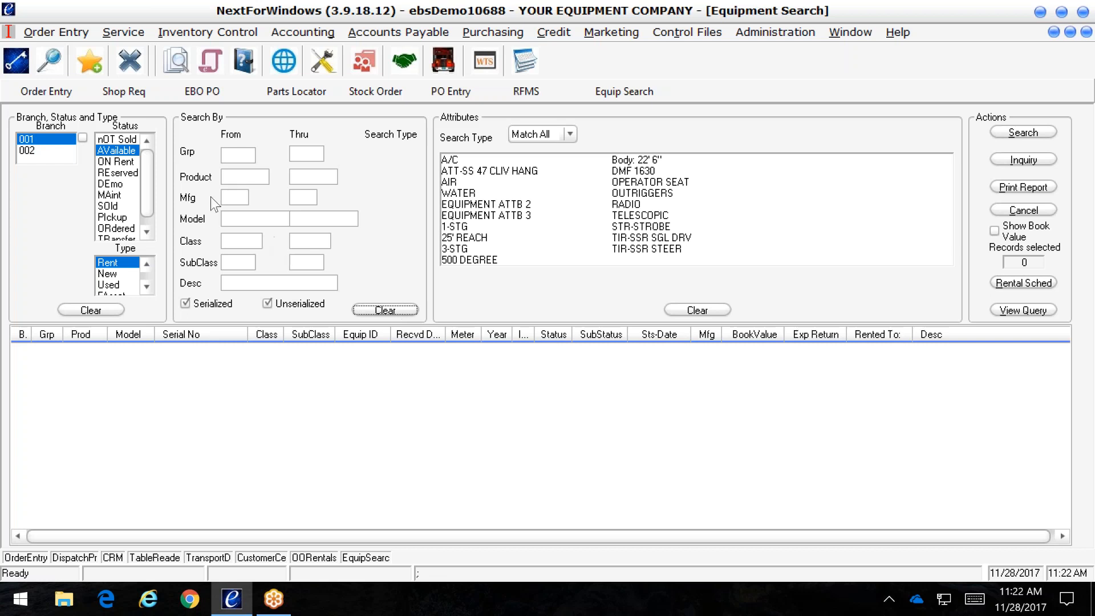
- Include both branches, 001 and 002, in the equipment search
{"action": "left_click", "coordinate": [83, 138]}
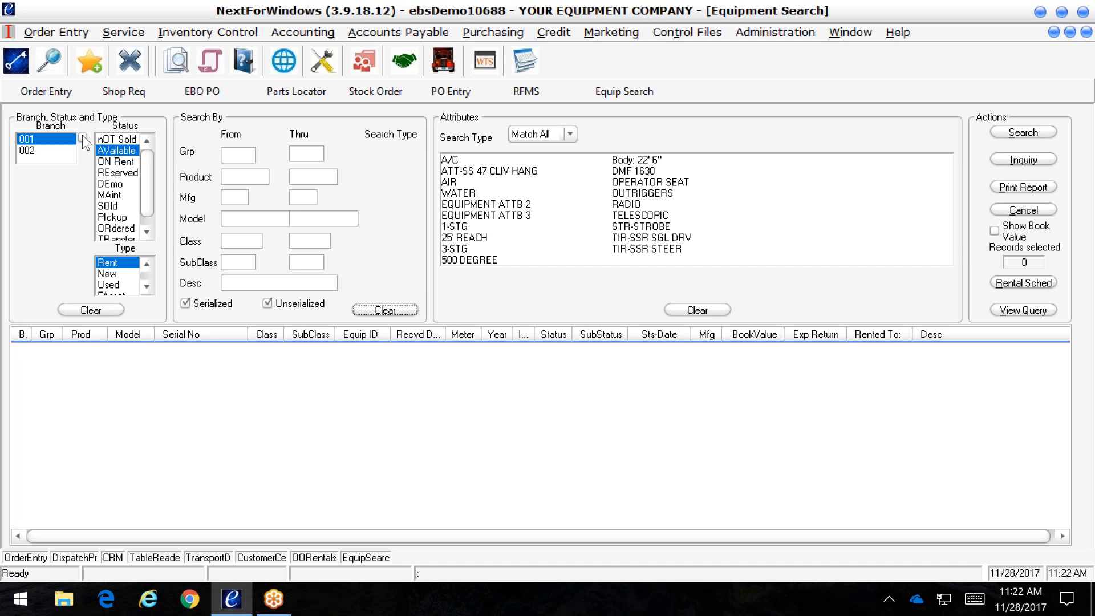
{"action": "left_click", "coordinate": [39, 151]}
{"action": "left_click", "coordinate": [47, 143]}
{"action": "left_click", "coordinate": [83, 138]}
{"action": "left_click", "coordinate": [82, 138]}
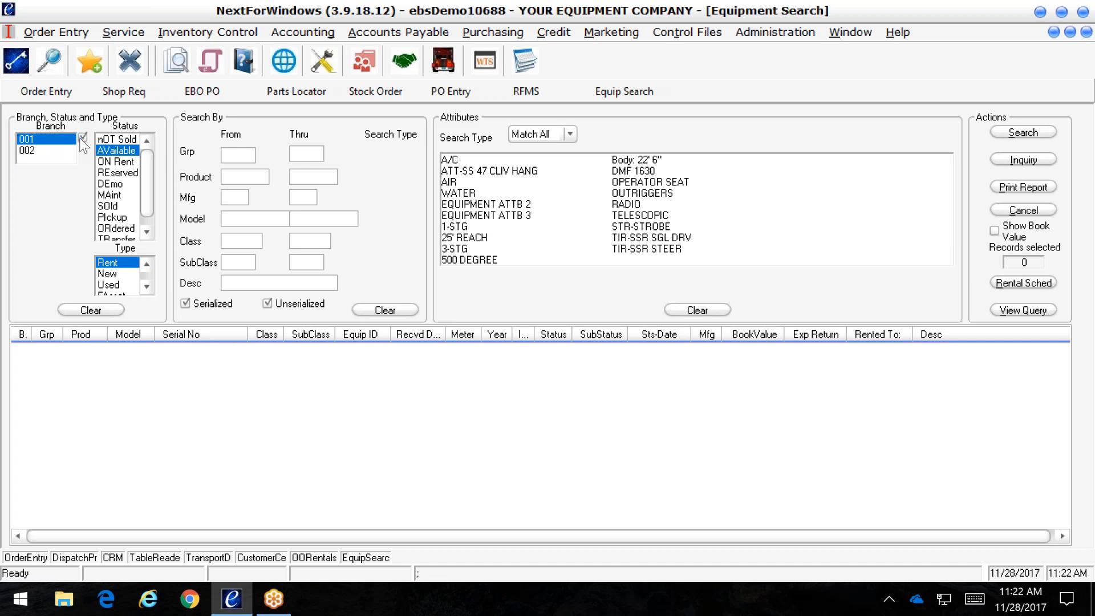
{"action": "left_click", "coordinate": [37, 150]}
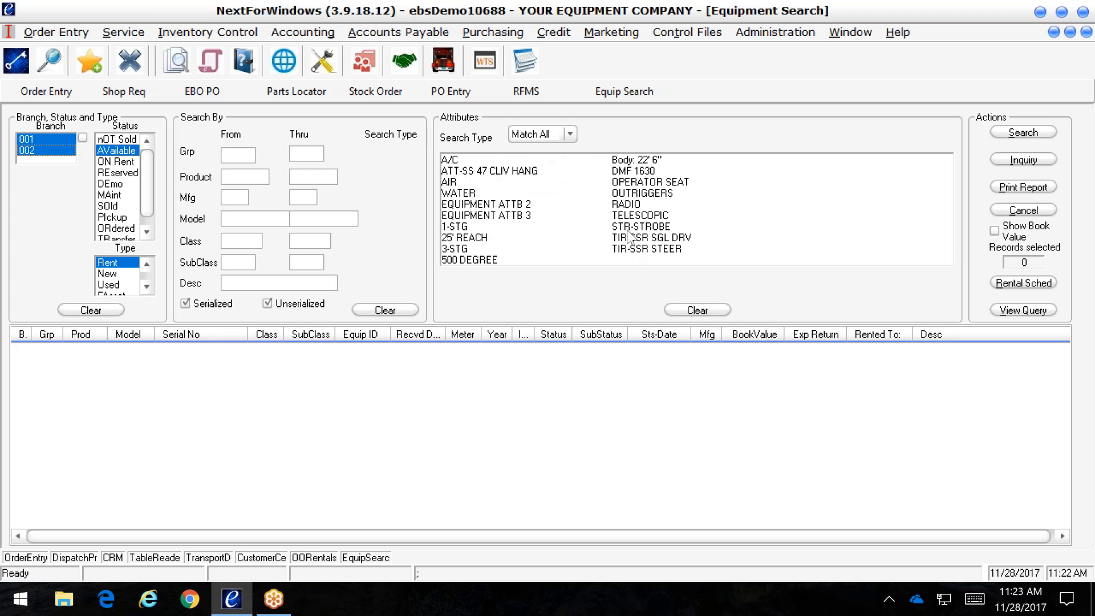
- Try searching for available rental equipment with the RADIO attribute, and clear the attribute selection
{"action": "left_click", "coordinate": [627, 206]}
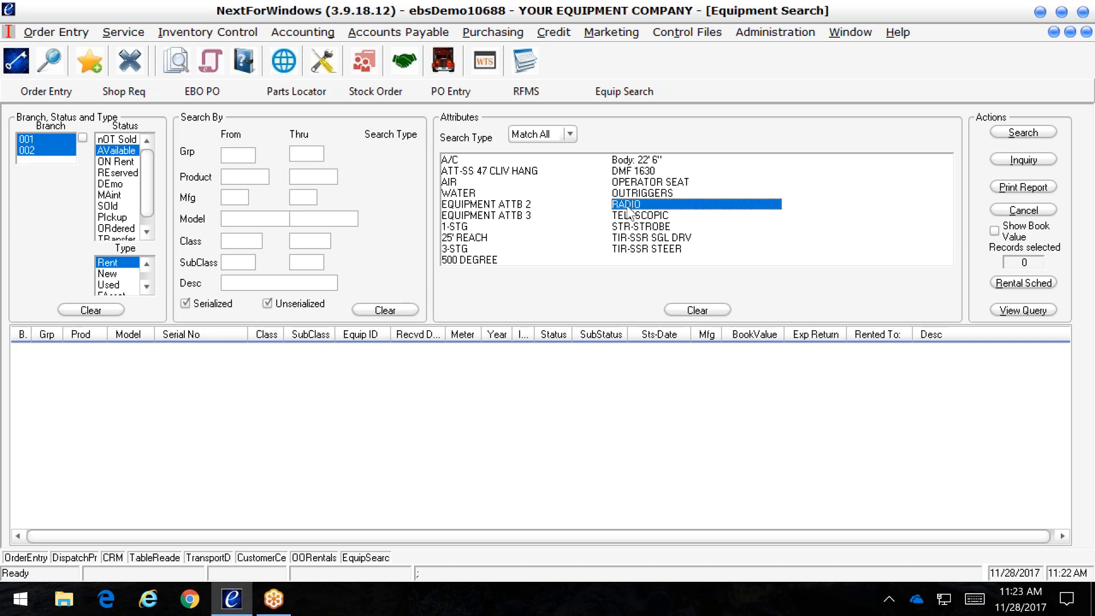
{"action": "left_click", "coordinate": [1016, 131]}
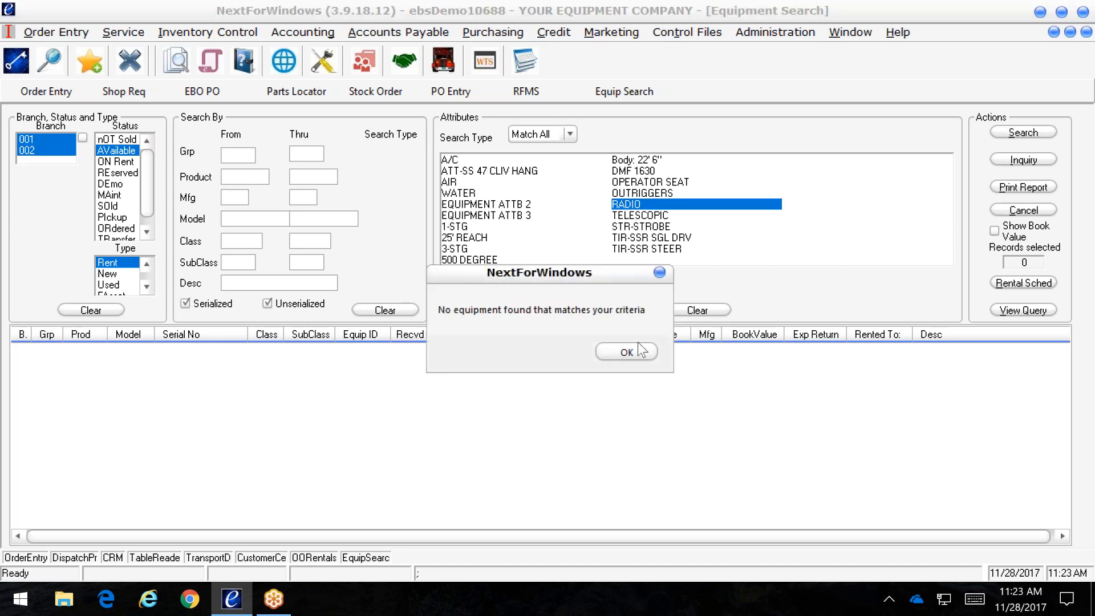
{"action": "left_click", "coordinate": [637, 350]}
{"action": "left_click", "coordinate": [691, 310]}
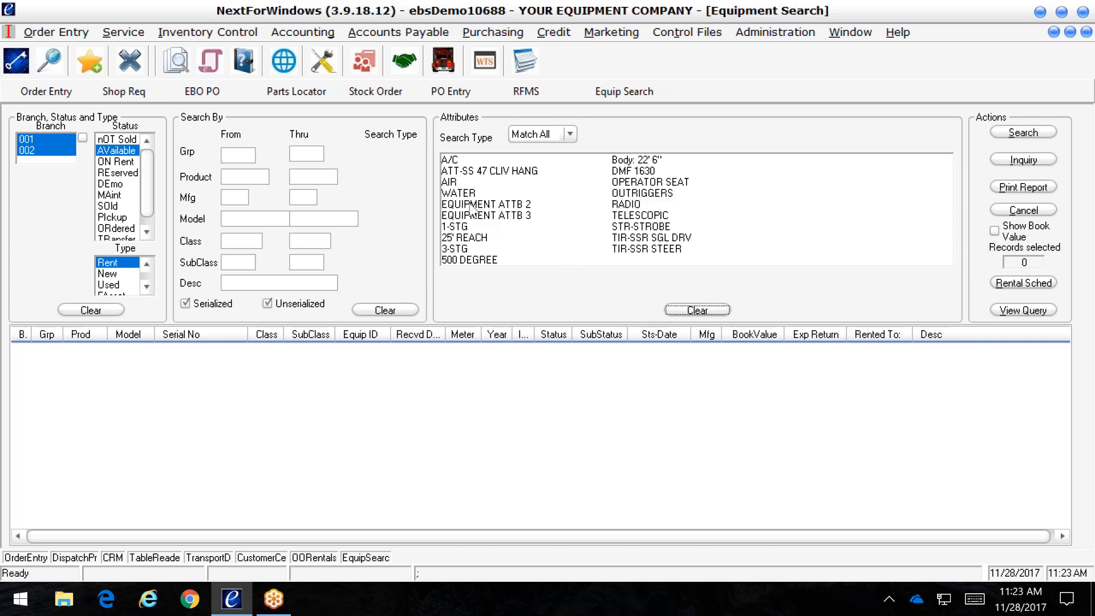
- Try searching for available rental equipment with the A/C attribute, and clear the attribute selection
{"action": "left_click", "coordinate": [469, 160]}
{"action": "left_click", "coordinate": [1037, 136]}
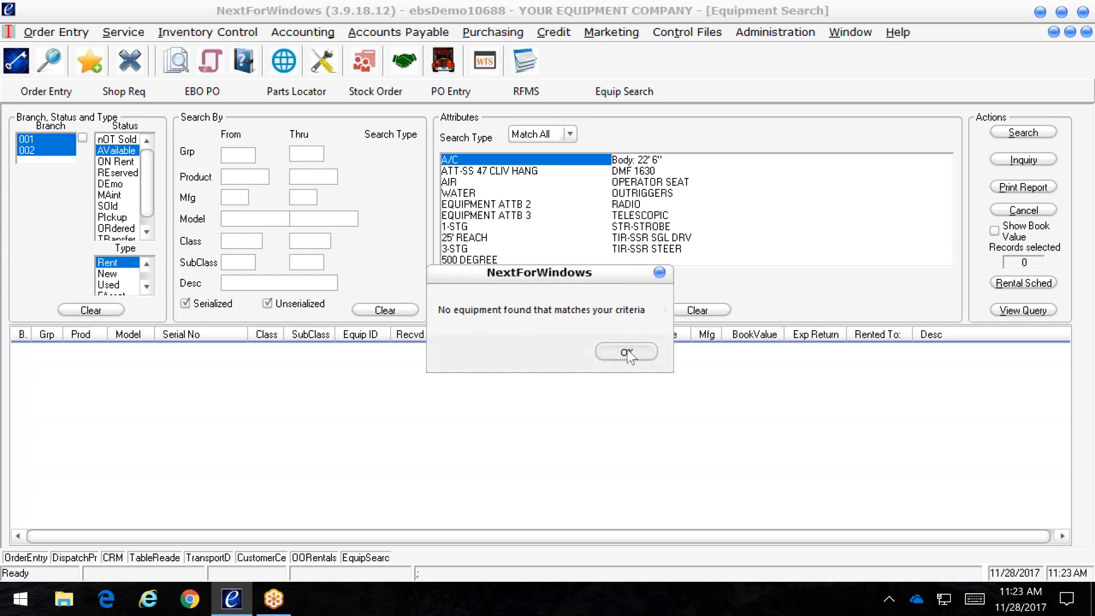
{"action": "left_click", "coordinate": [628, 353]}
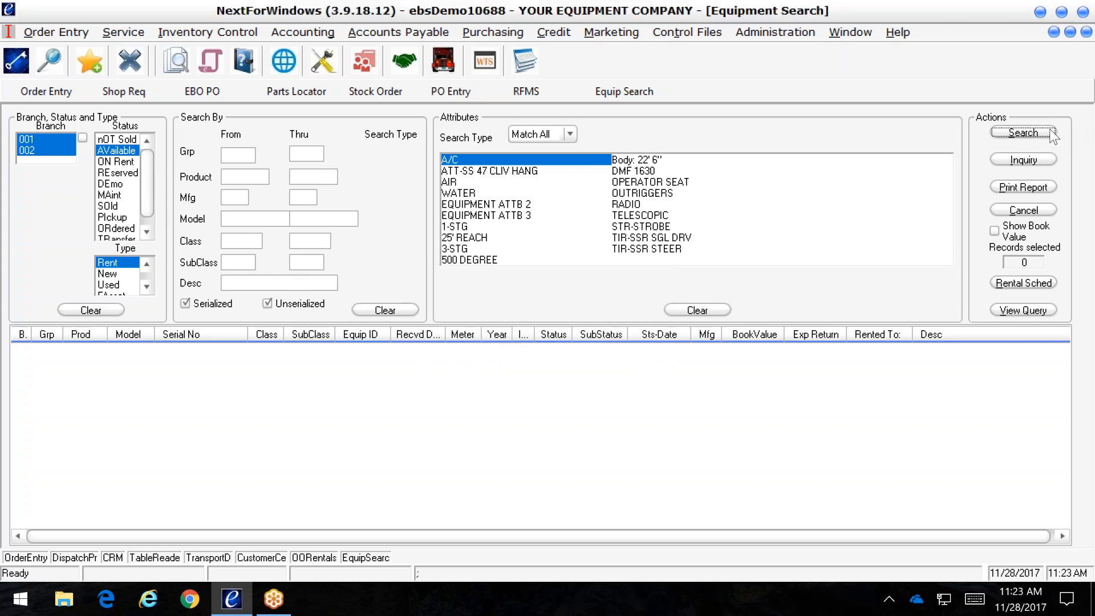
{"action": "left_click", "coordinate": [1053, 135]}
{"action": "left_click", "coordinate": [609, 350]}
{"action": "left_click", "coordinate": [680, 312]}
- Search the available rental equipment without attributes, and narrow the list to product SKD
{"action": "left_click", "coordinate": [1030, 137]}
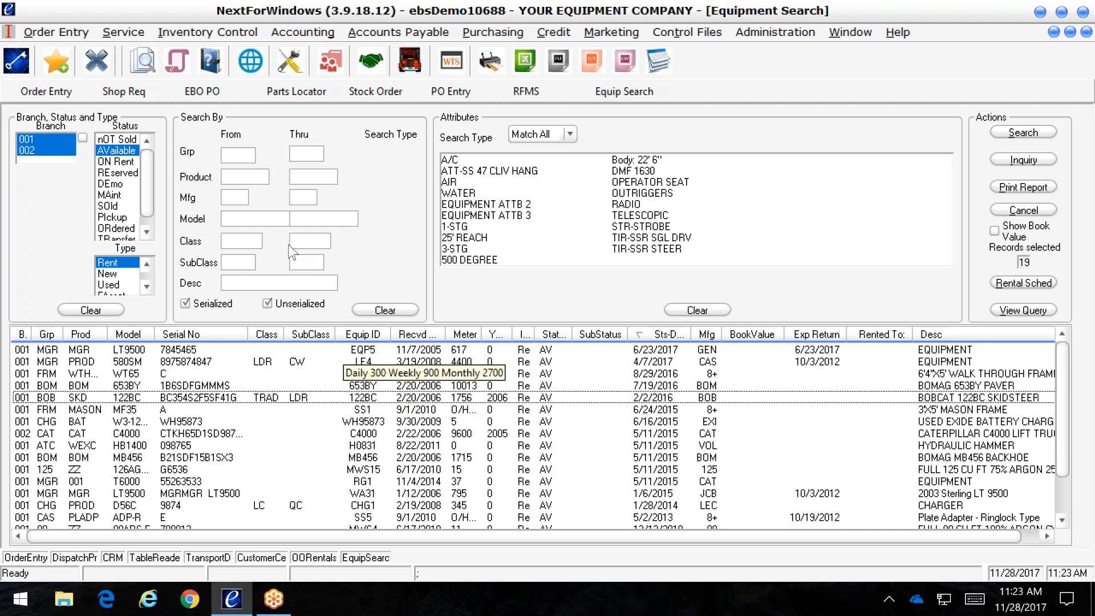
{"action": "left_click", "coordinate": [237, 178]}
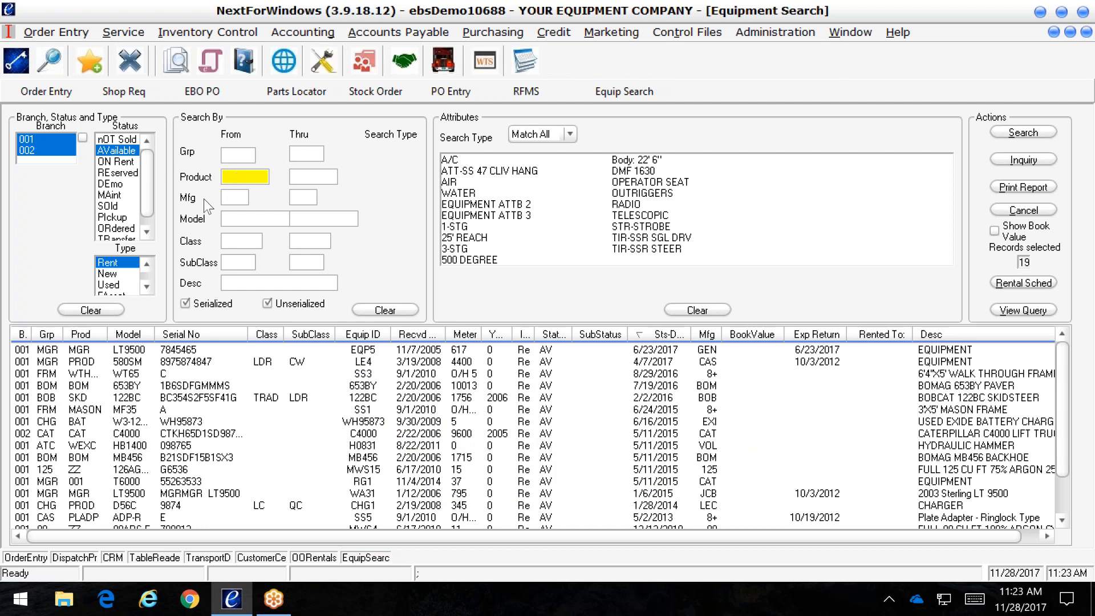
{"action": "type", "text": "SKD"}
{"action": "key", "text": "Tab"}
{"action": "left_click", "coordinate": [1007, 132]}
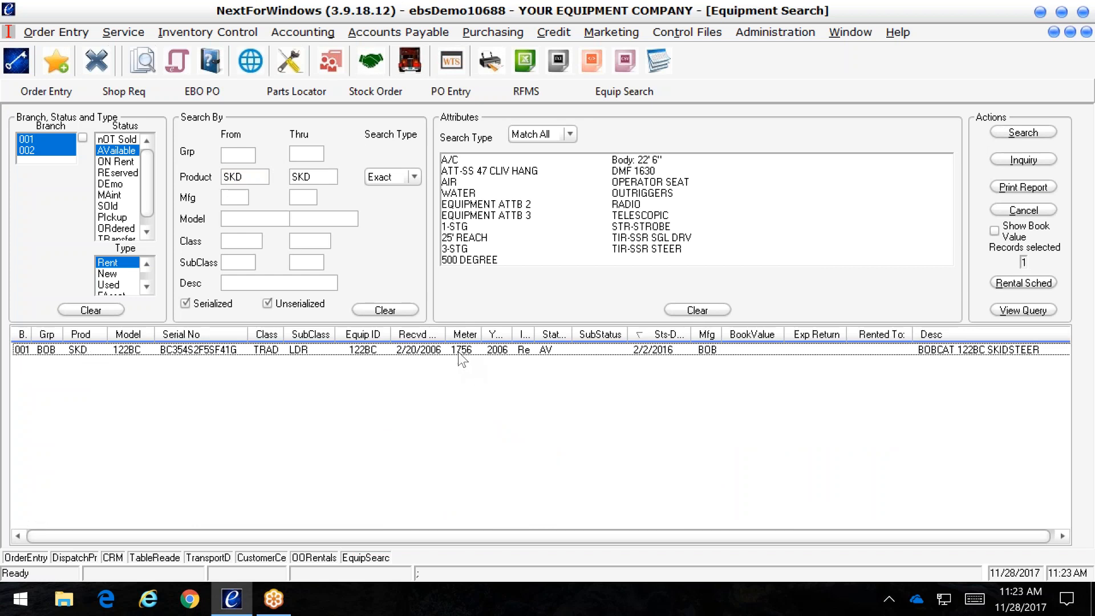
- Add the Bobcat 122BC skidsteer to the rental lines, accept its existing reservation and go to its monthly rate
{"action": "mouse_move", "coordinate": [458, 353]}
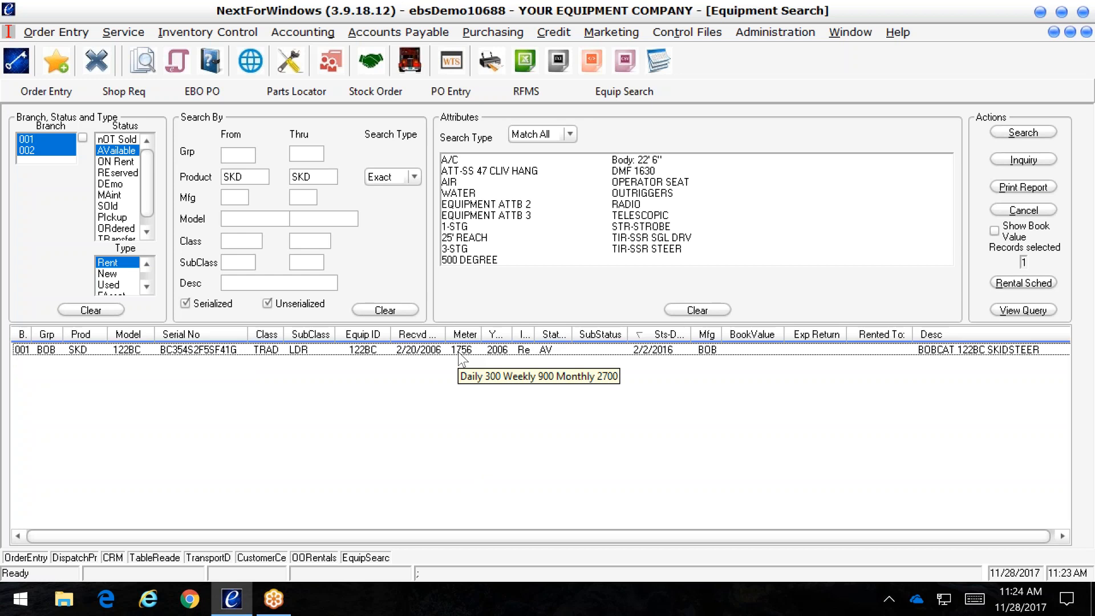
{"action": "double_click", "coordinate": [458, 352]}
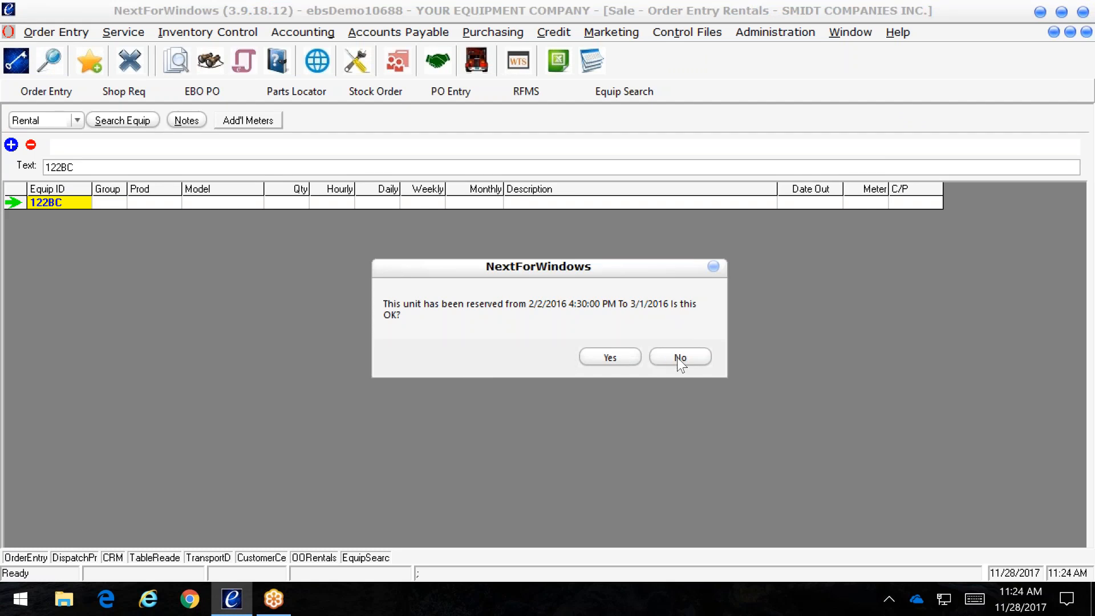
{"action": "left_click", "coordinate": [614, 353]}
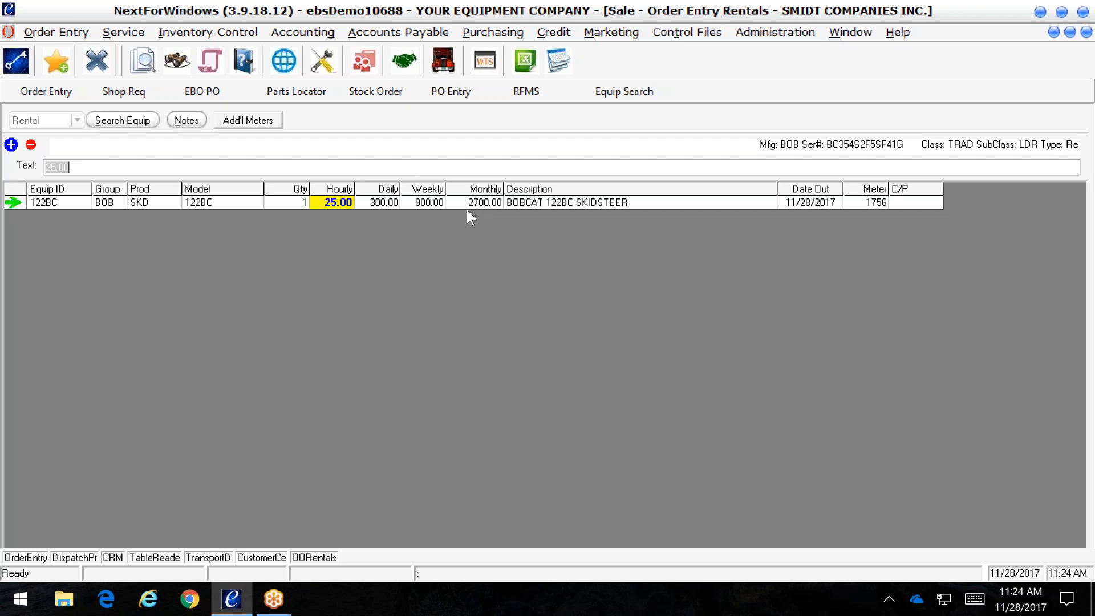
{"action": "key", "text": "Tab"}
{"action": "key", "text": "Tab"}
{"action": "key", "text": "Tab"}
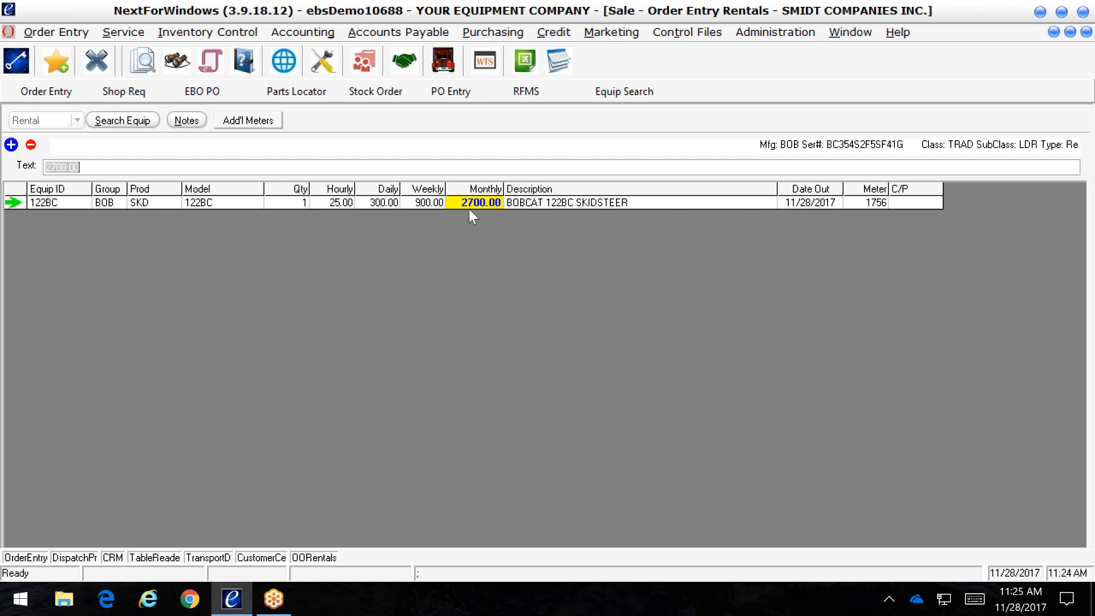
- View the change form for rental pricing by customer in the pricing controls, and cancel it without changes
{"action": "left_click", "coordinate": [702, 34]}
{"action": "mouse_move", "coordinate": [690, 95]}
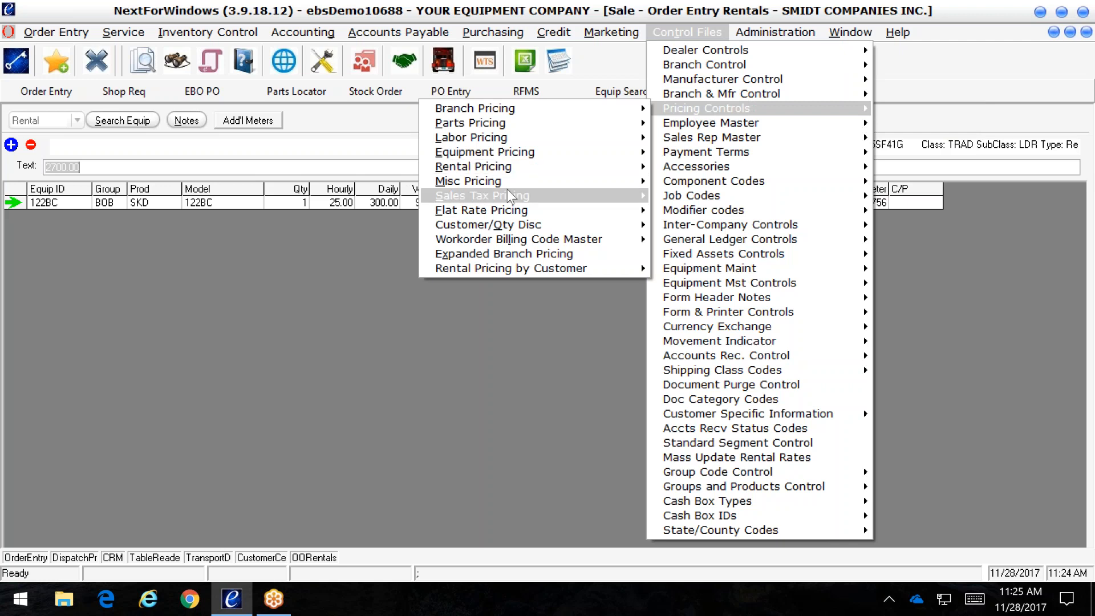
{"action": "mouse_move", "coordinate": [555, 269]}
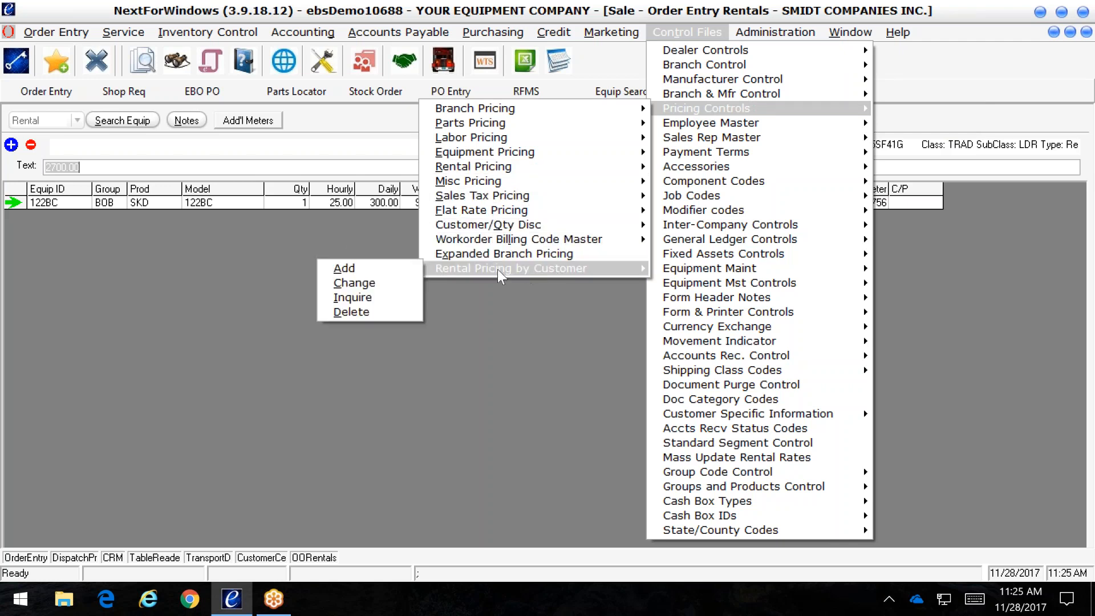
{"action": "left_click", "coordinate": [393, 284]}
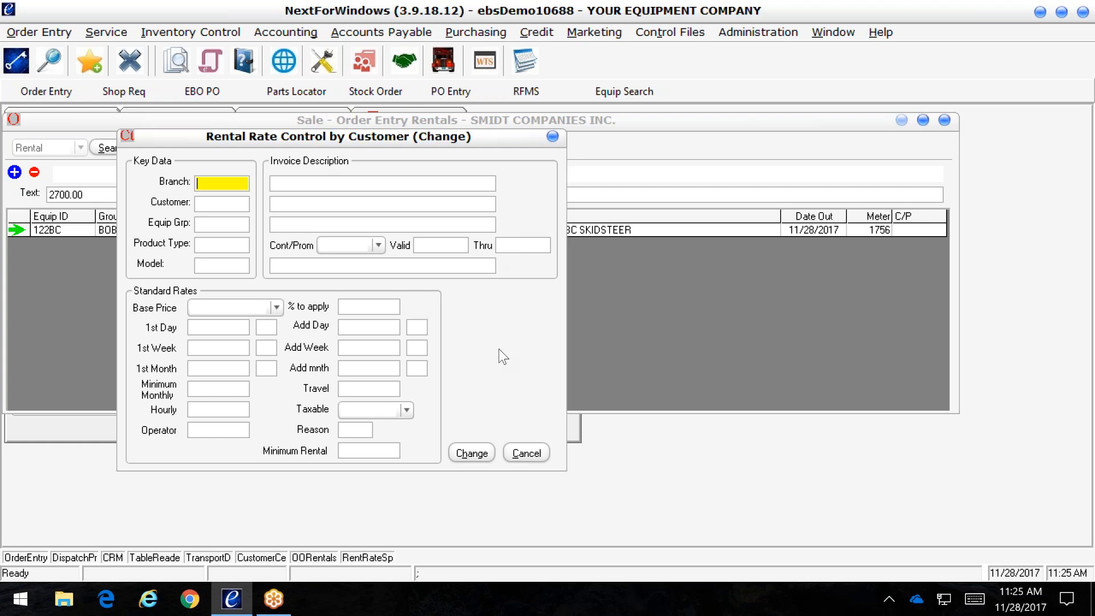
{"action": "left_click", "coordinate": [516, 458]}
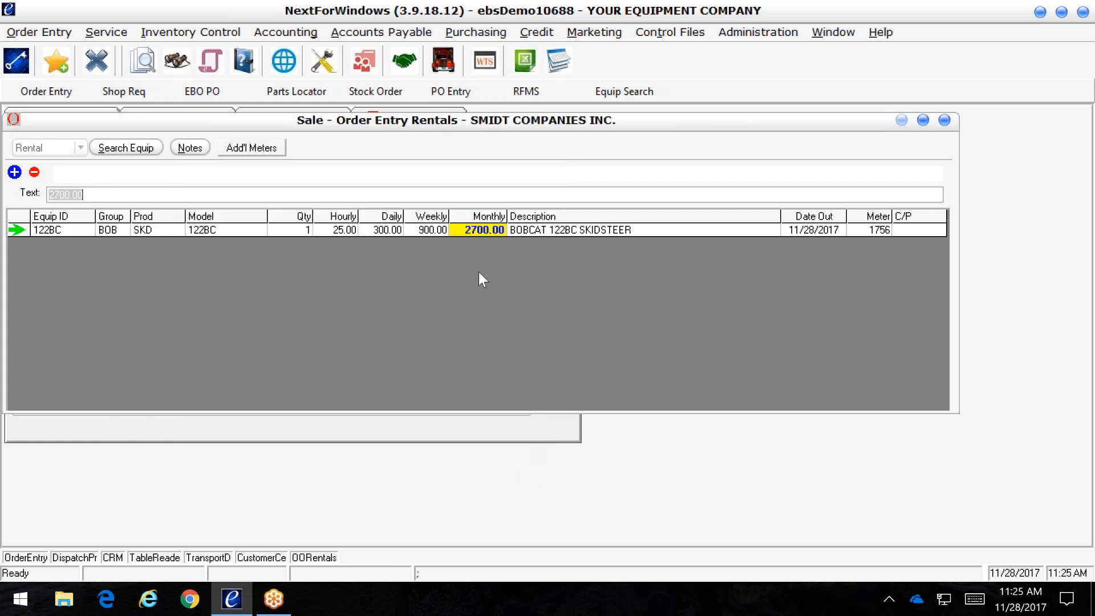
- Set the skidsteer's monthly rental rate to 3000
{"action": "left_click", "coordinate": [481, 233]}
{"action": "type", "text": "3"}
{"action": "key", "text": "Tab"}
{"action": "key", "text": "Tab"}
{"action": "key", "text": "Tab"}
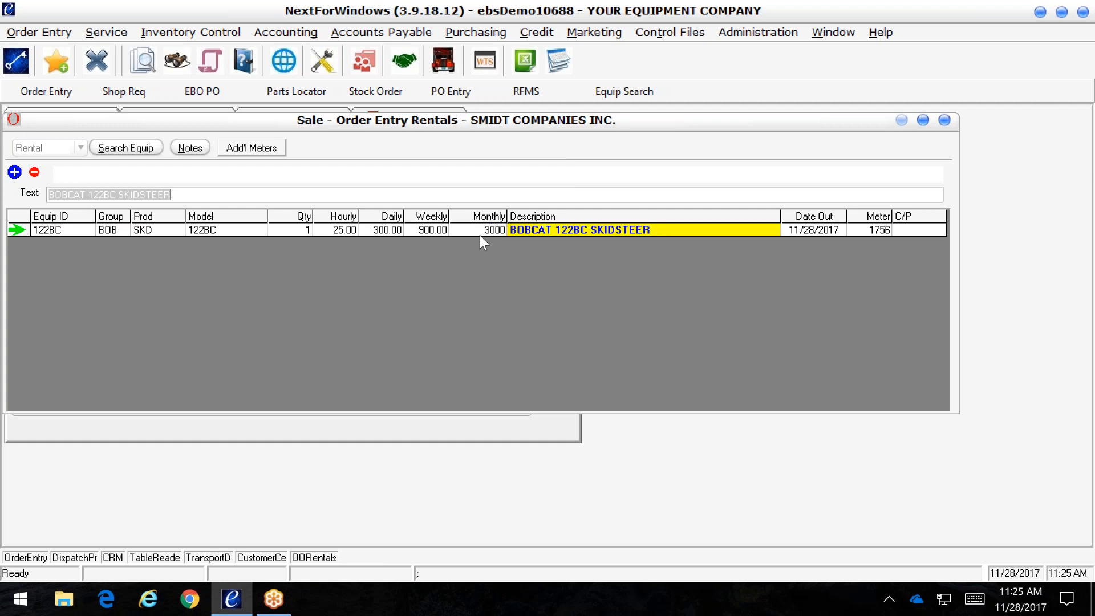
- Complete the skidsteer line as a Normal Rental without the state diesel surcharge, and maximize the rentals window
{"action": "key", "text": "Tab"}
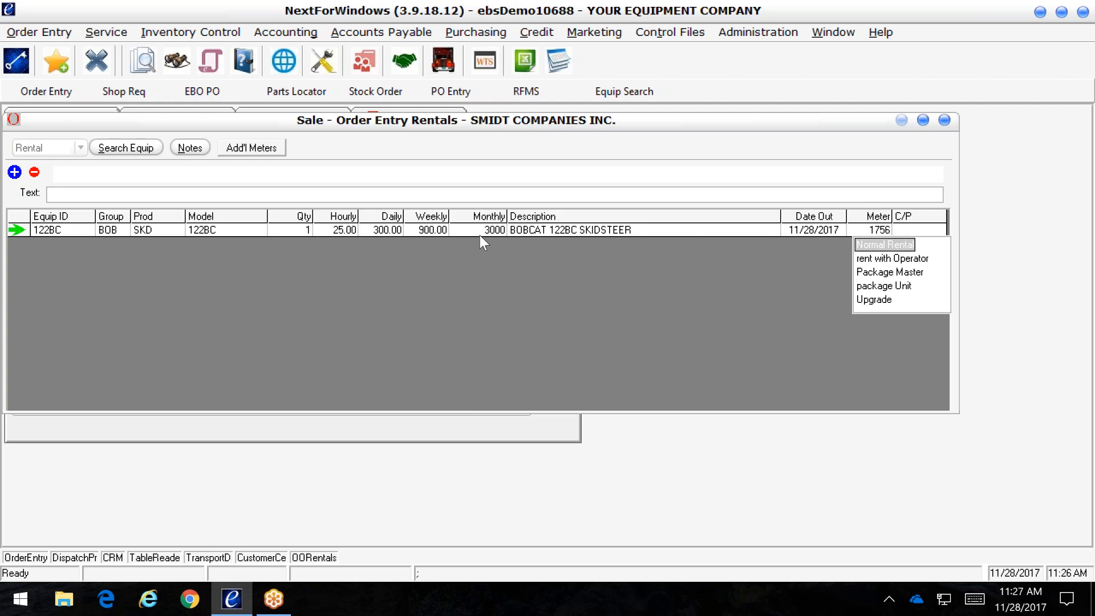
{"action": "left_click", "coordinate": [872, 248]}
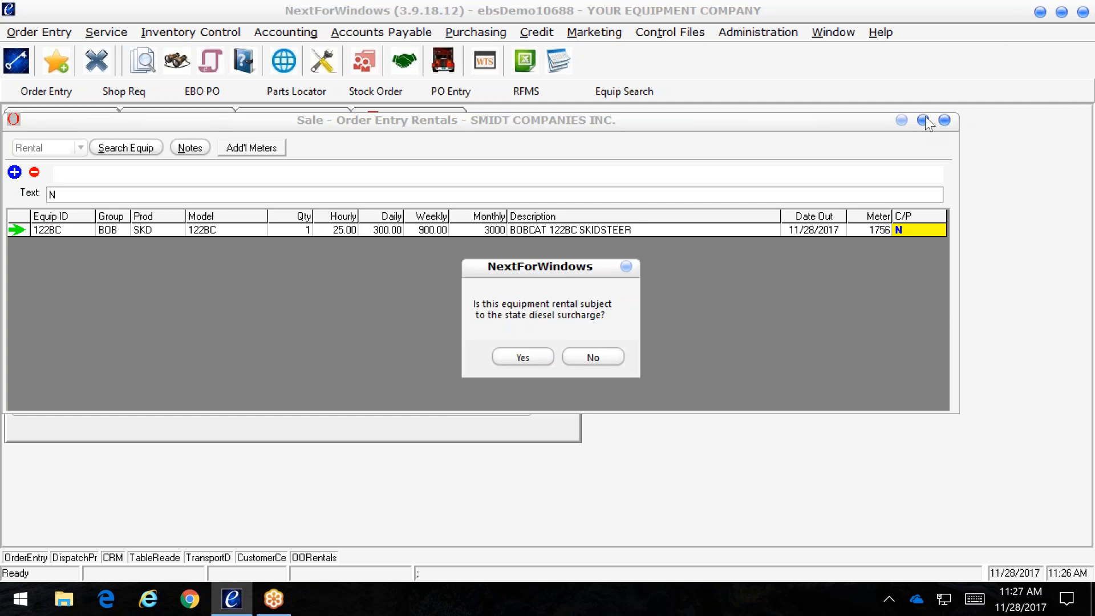
{"action": "left_click", "coordinate": [592, 357]}
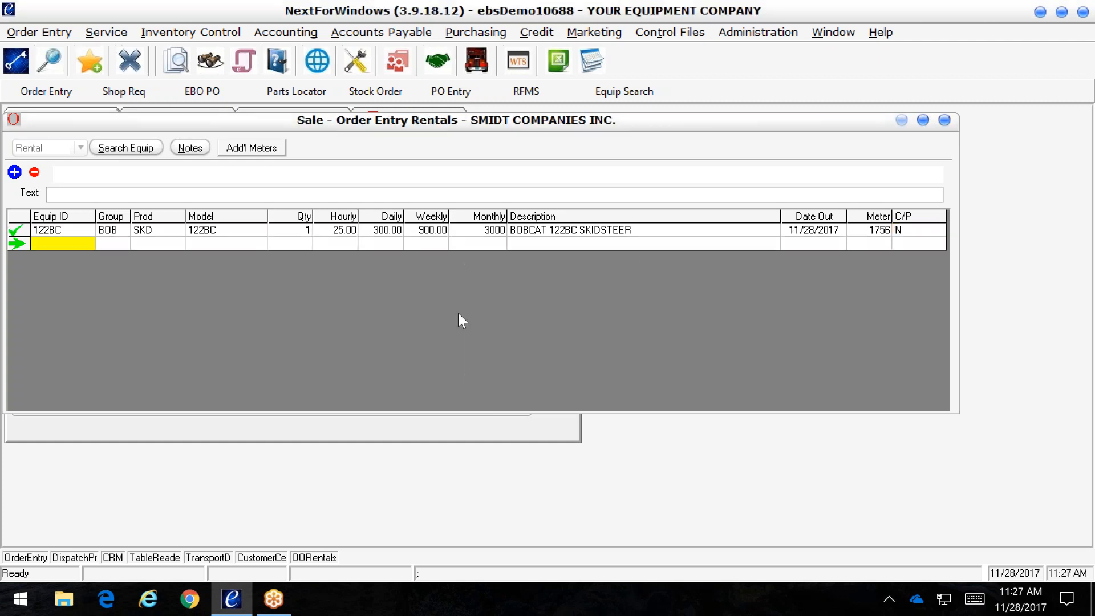
{"action": "left_click", "coordinate": [923, 120]}
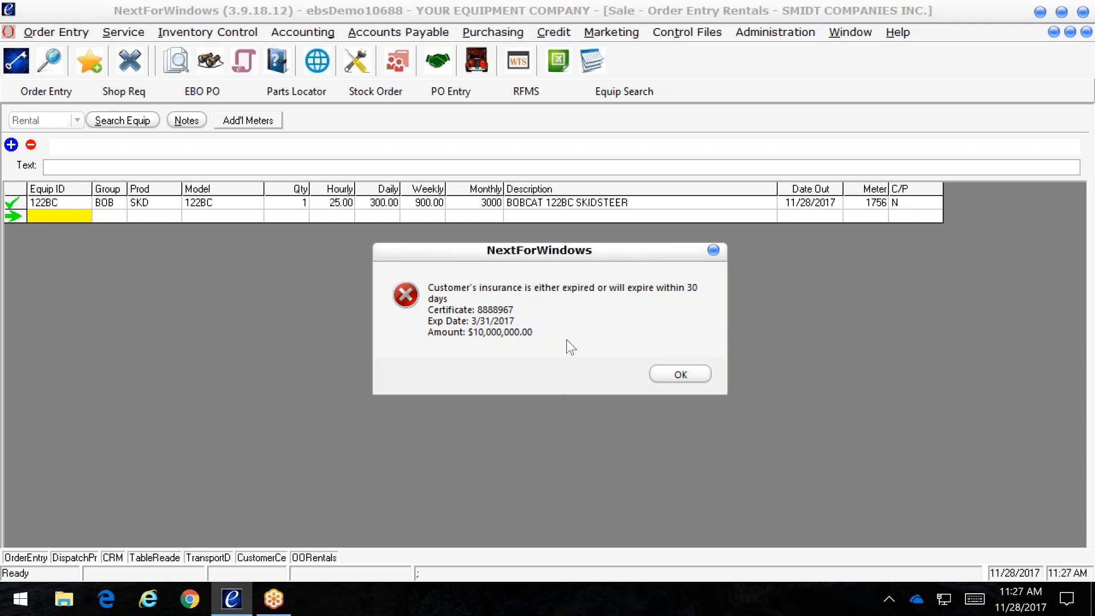
- Dismiss the expired-insurance warning and add a PUD pick up and delivery charge with quantity 1 at 175.00 to the miscellaneous lines
{"action": "left_click", "coordinate": [680, 375]}
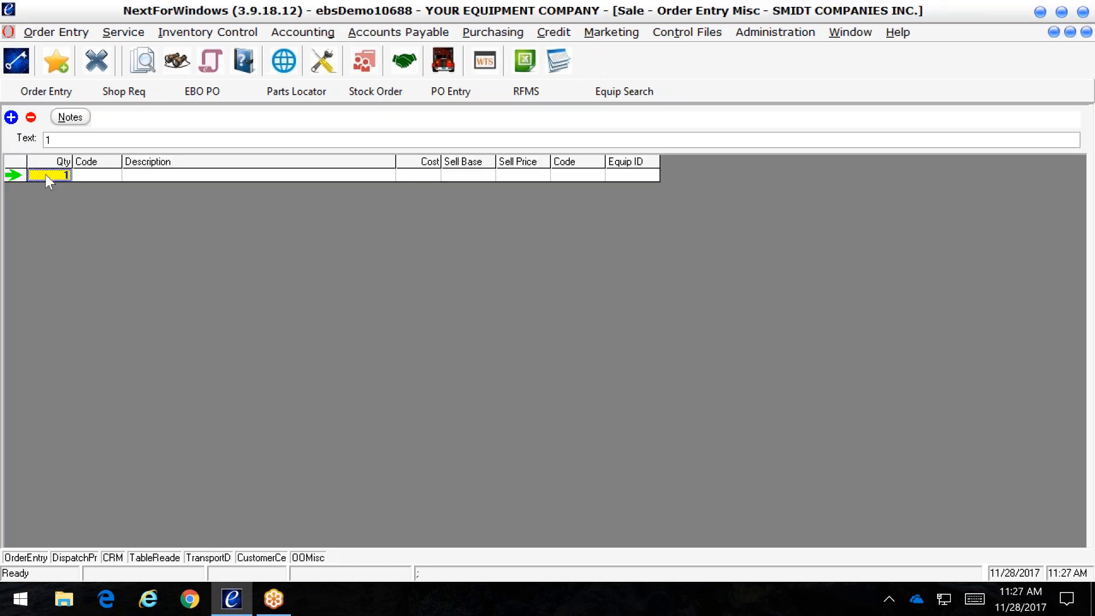
{"action": "key", "text": "Tab"}
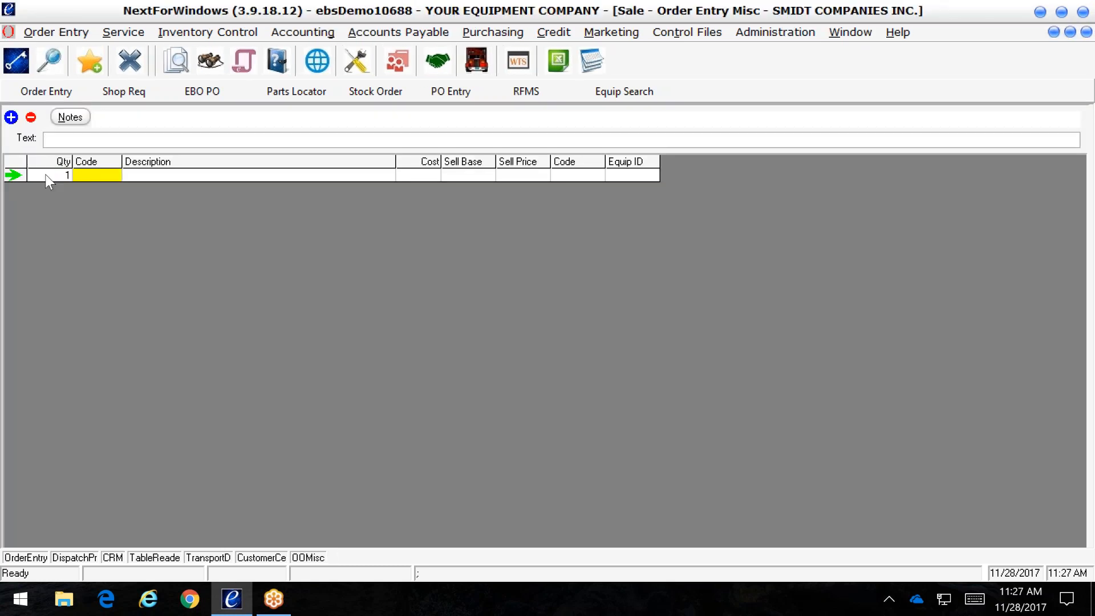
{"action": "key", "text": "Tab"}
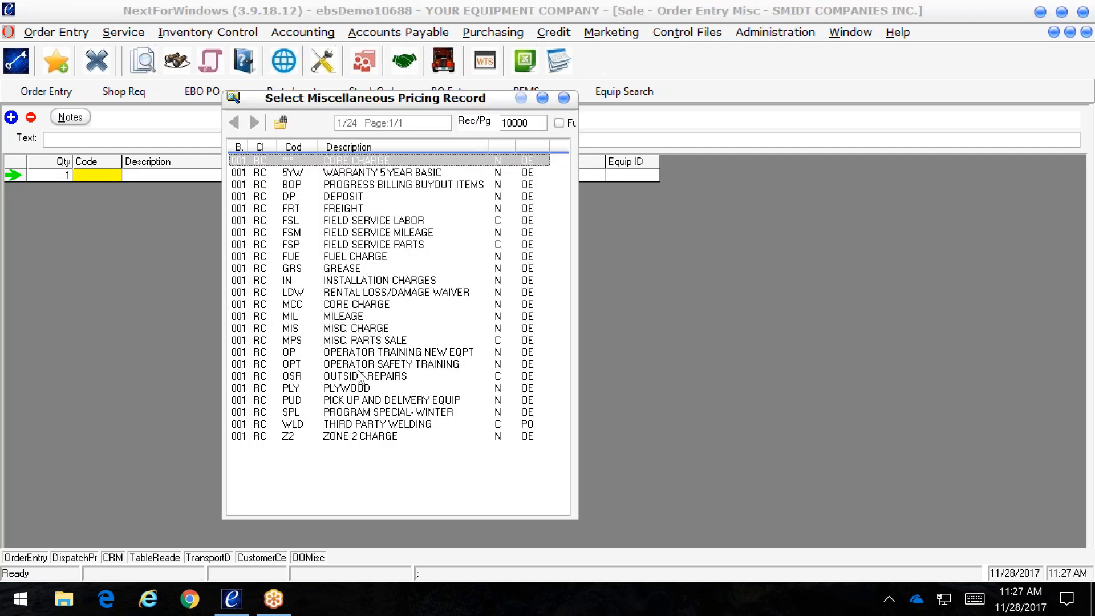
{"action": "double_click", "coordinate": [361, 400]}
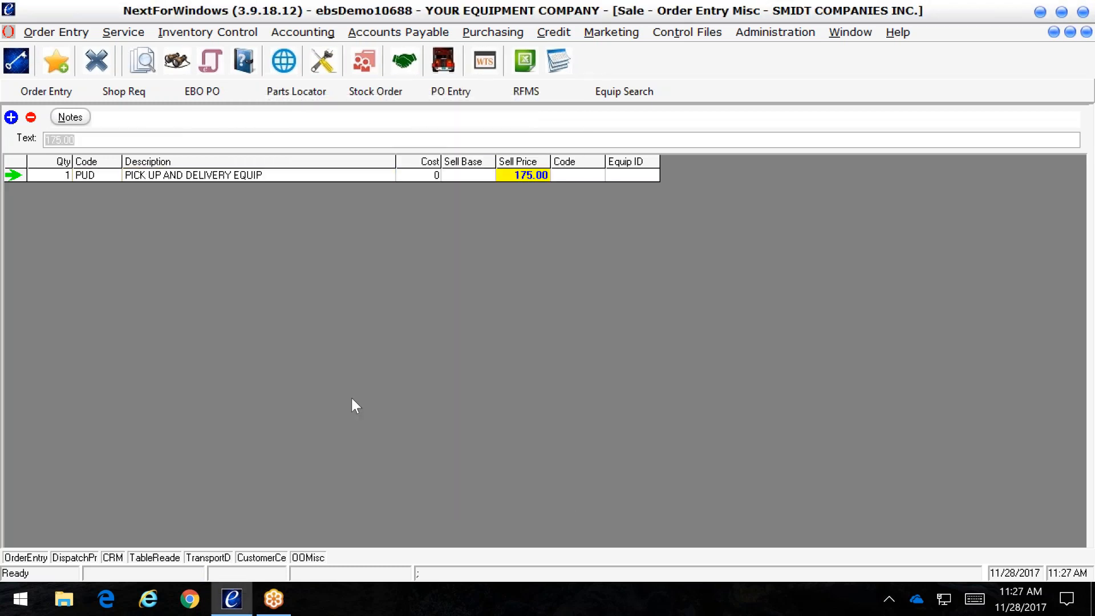
{"action": "key", "text": "Return"}
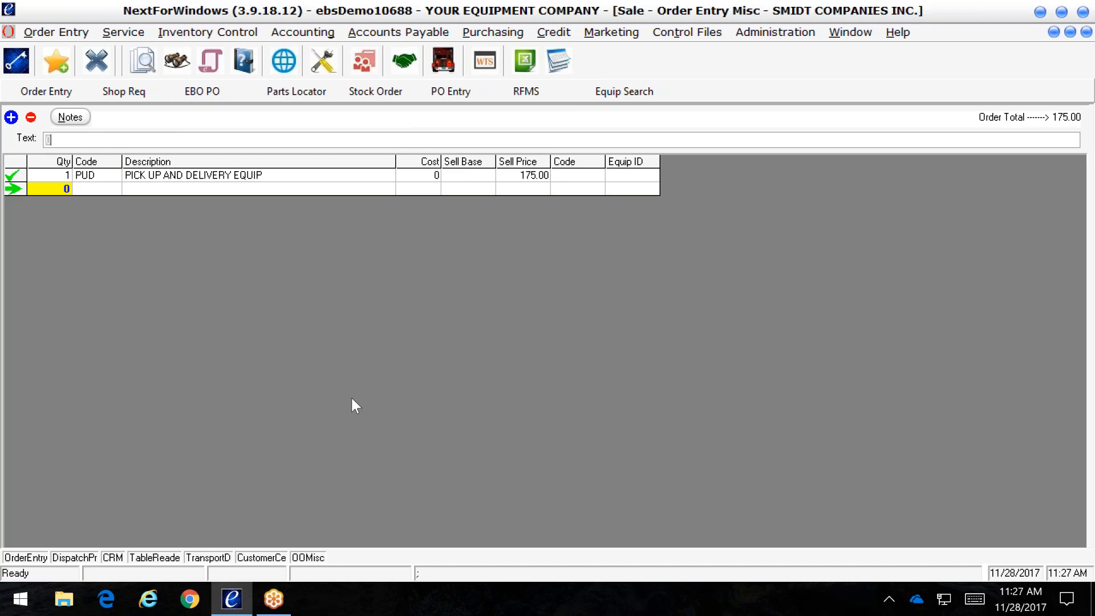
{"action": "key", "text": "Escape"}
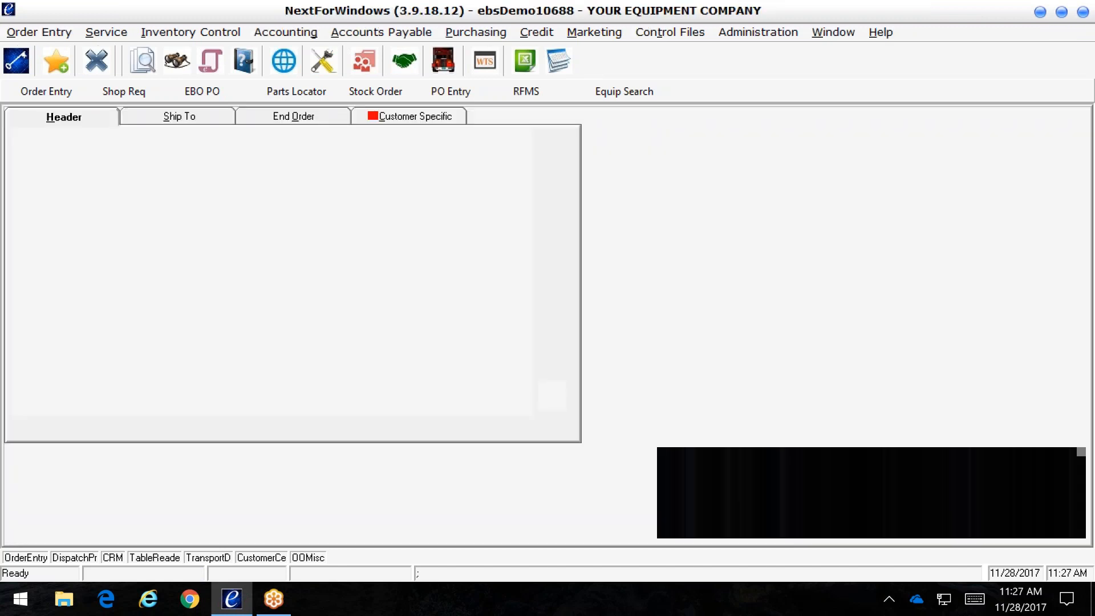
- Go through the rent control settings for ending the order and set the expected return date to 12/26/2018
{"action": "left_click", "coordinate": [331, 121]}
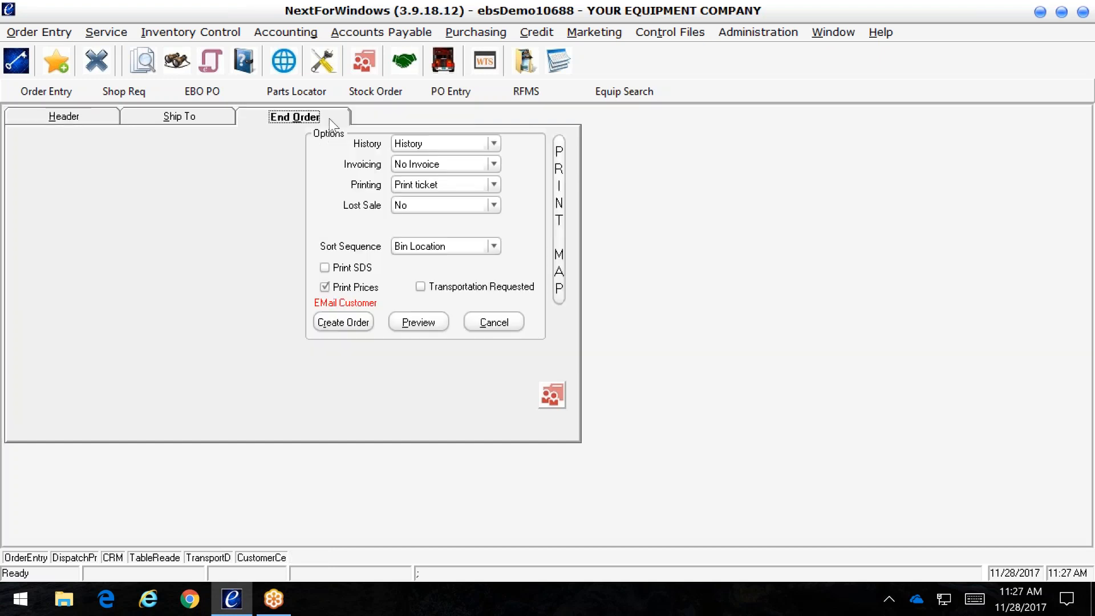
{"action": "left_click", "coordinate": [98, 111]}
{"action": "left_click", "coordinate": [269, 120]}
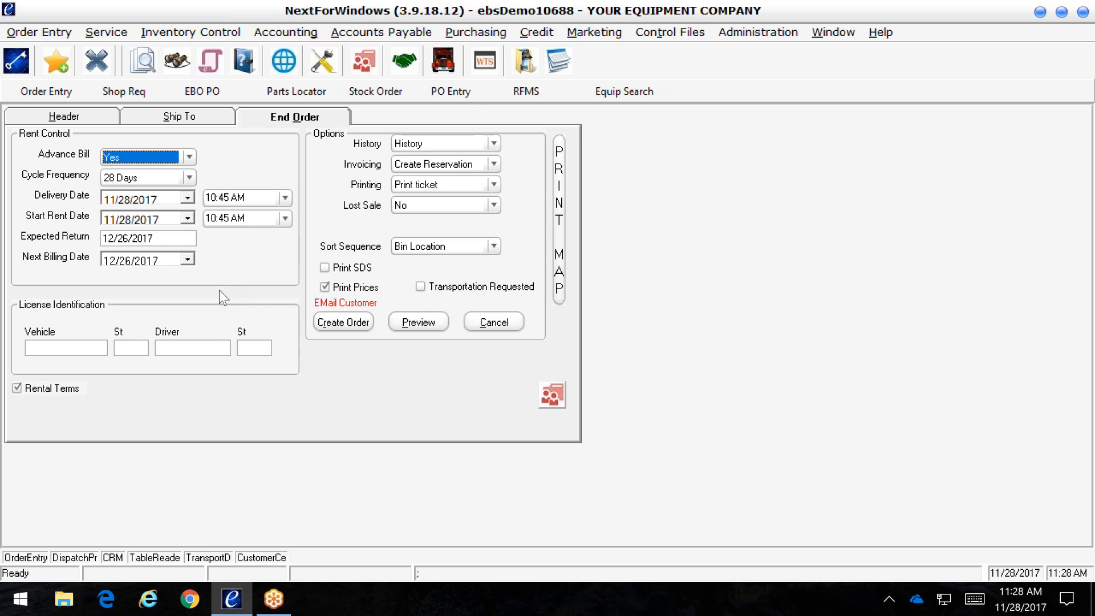
{"action": "key", "text": "Tab"}
{"action": "key", "text": "Tab"}
{"action": "key", "text": "Tab"}
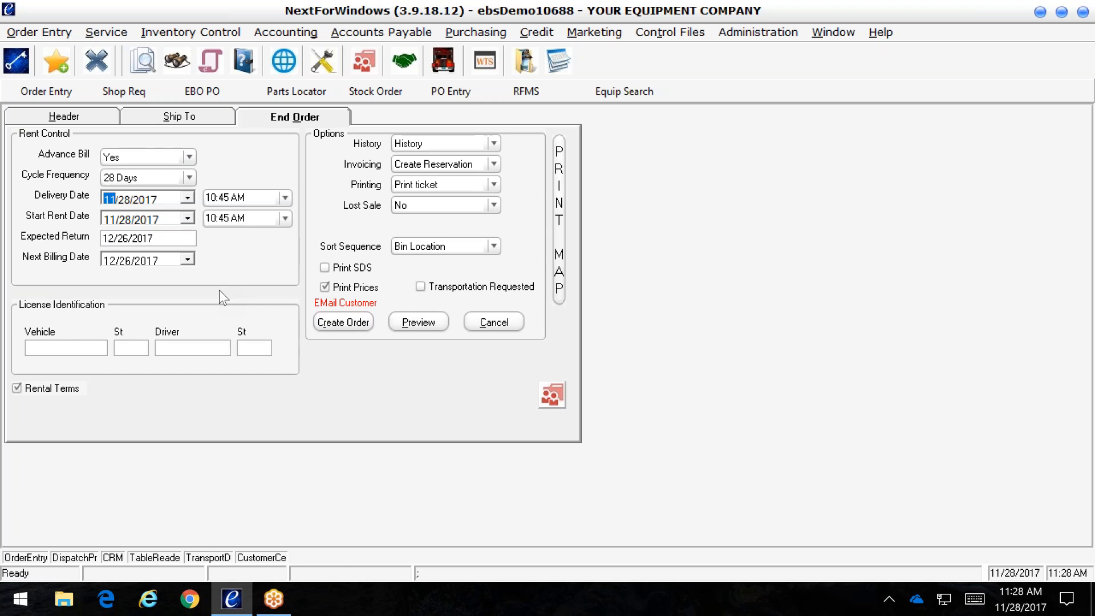
{"action": "key", "text": "Tab"}
{"action": "key", "text": "Tab"}
{"action": "key", "text": "Tab"}
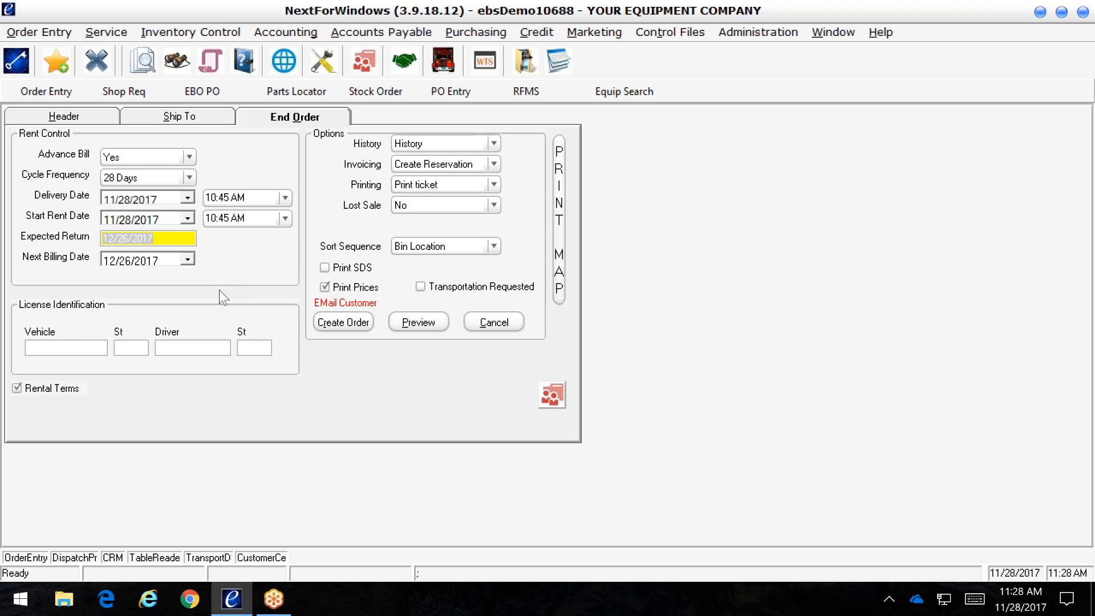
{"action": "left_click", "coordinate": [172, 240]}
{"action": "key", "text": "BackSpace"}
{"action": "type", "text": "8"}
{"action": "key", "text": "Tab"}
{"action": "key", "text": "Tab"}
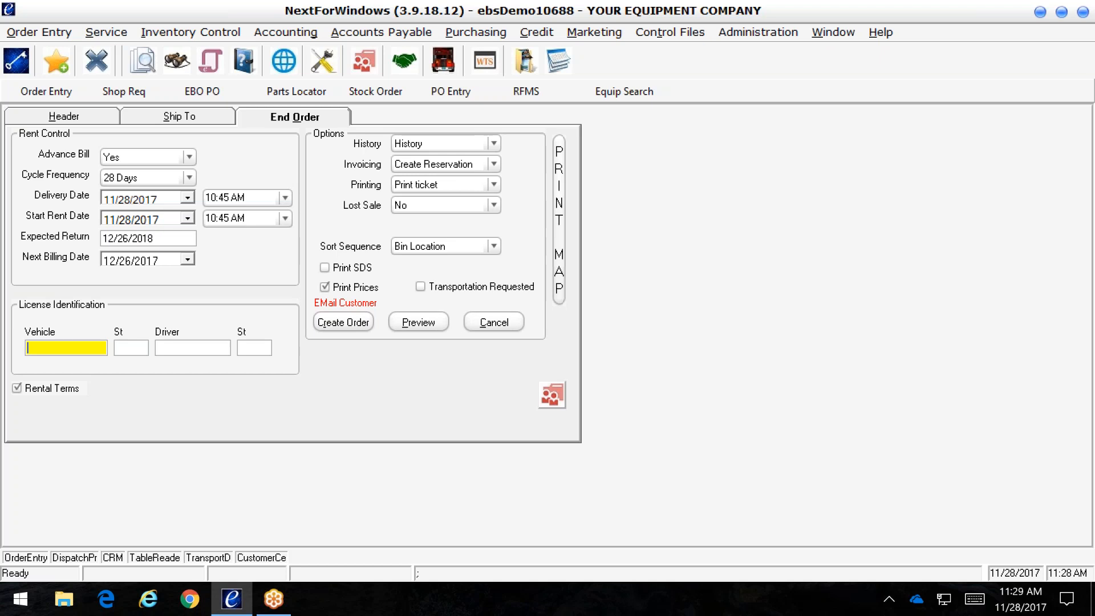
- Leave the license identification blank, request transportation for the rental and set its invoicing to Activate Contract
{"action": "key", "text": "Tab"}
{"action": "key", "text": "Tab"}
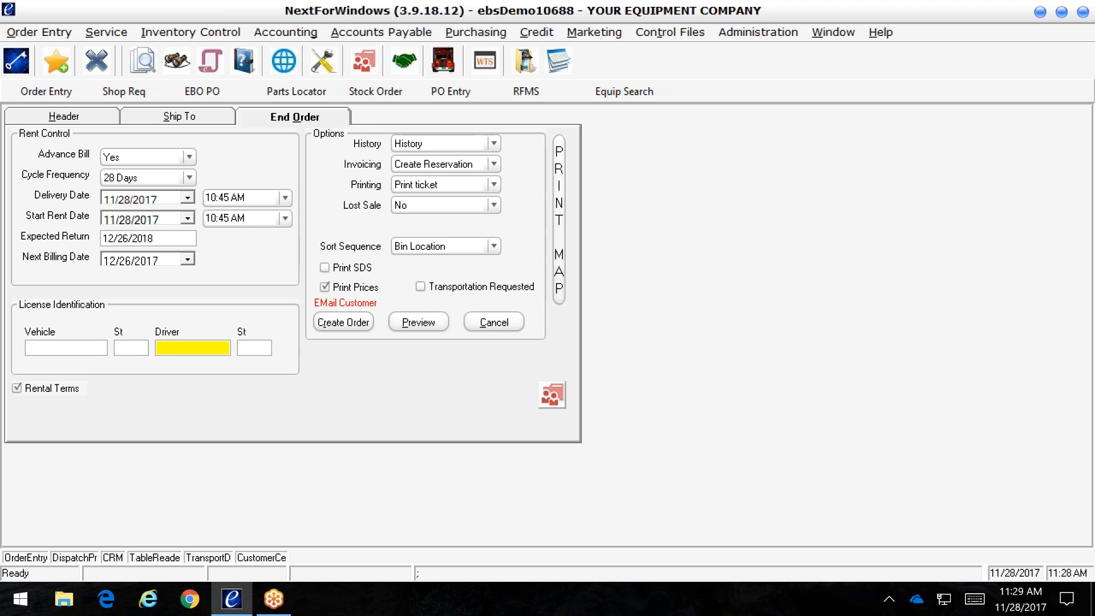
{"action": "left_click", "coordinate": [421, 287]}
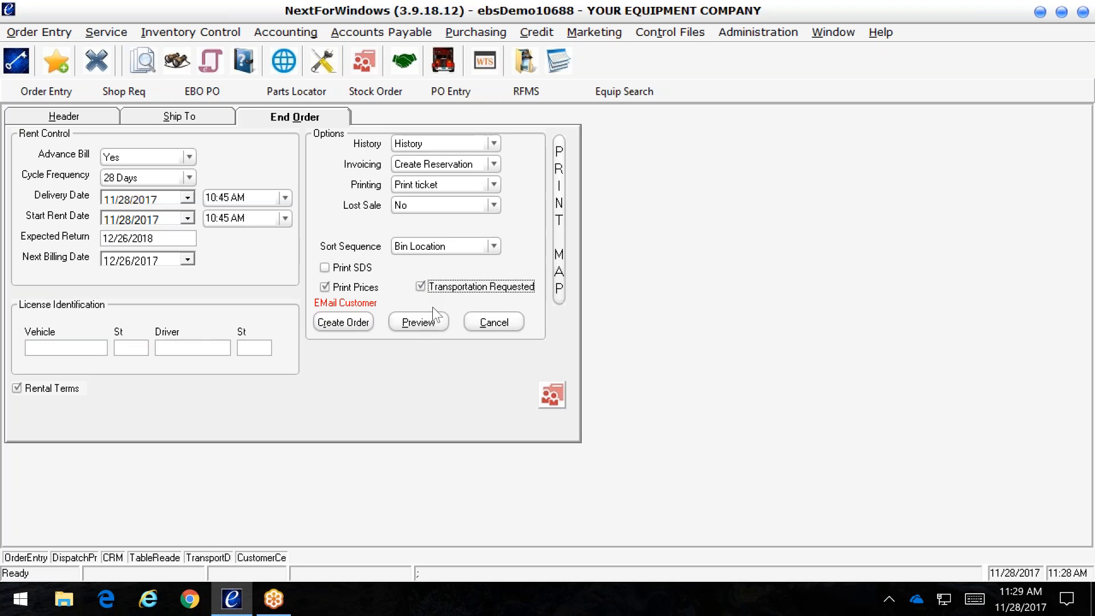
{"action": "left_click", "coordinate": [494, 164]}
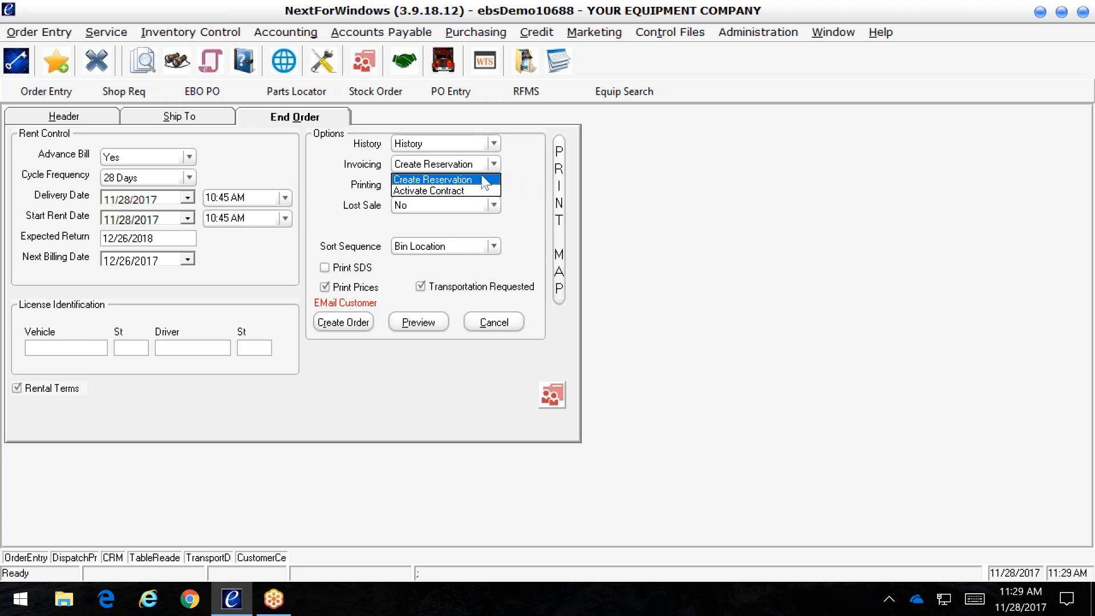
{"action": "left_click", "coordinate": [469, 193]}
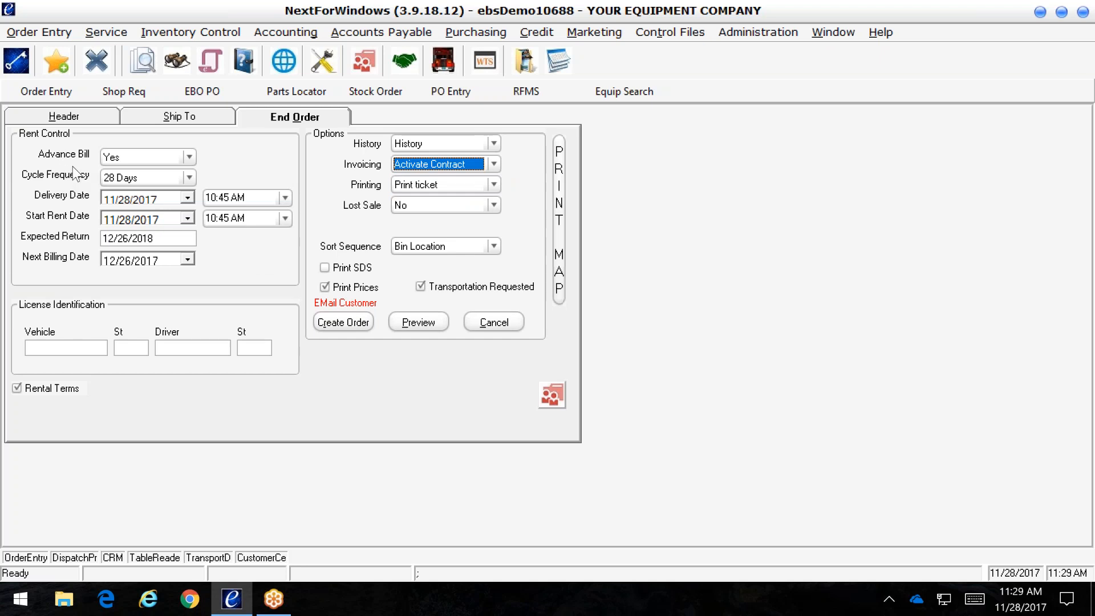
- Preview the rental invoice, read it through to the total and close the preview
{"action": "left_click", "coordinate": [419, 323]}
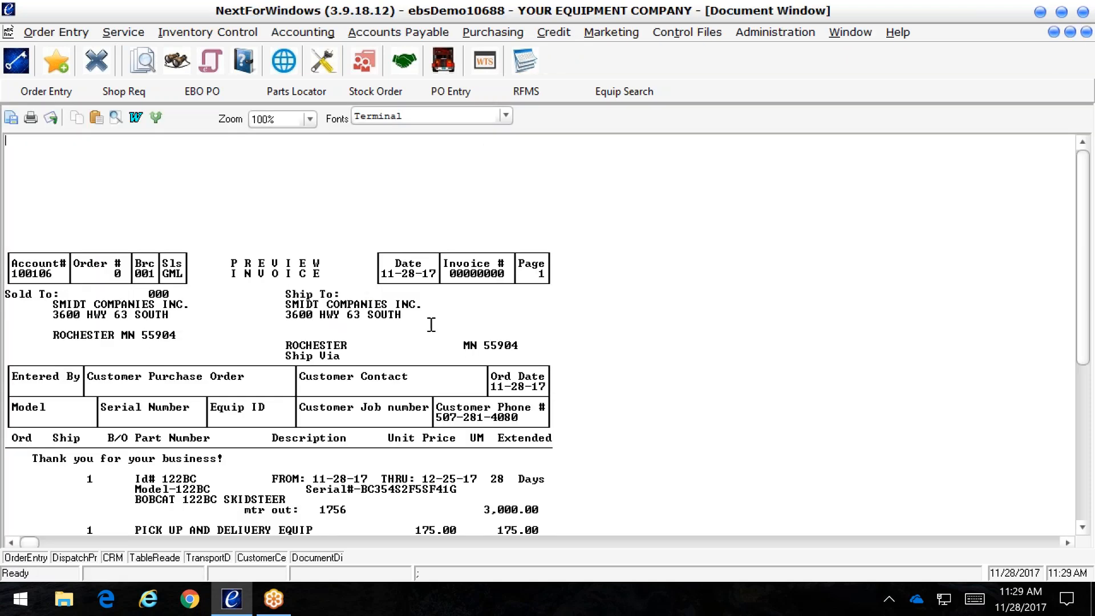
{"action": "scroll", "coordinate": [429, 327], "scroll_direction": "down", "scroll_amount": 6}
{"action": "scroll", "coordinate": [431, 338], "scroll_direction": "down", "scroll_amount": 3}
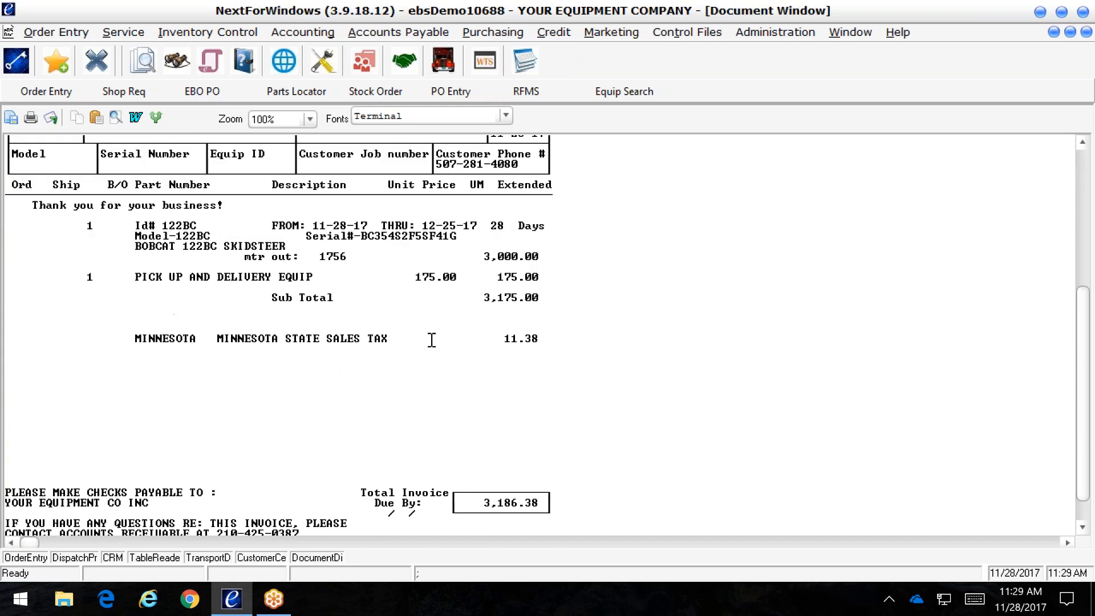
{"action": "scroll", "coordinate": [436, 342], "scroll_direction": "up", "scroll_amount": 9}
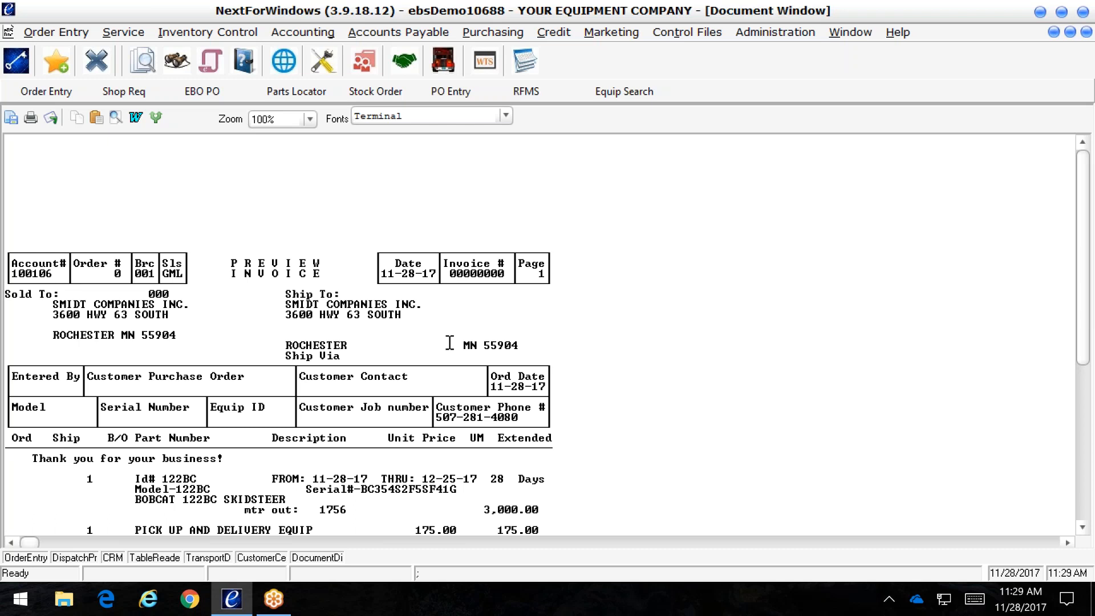
{"action": "key", "text": "Escape"}
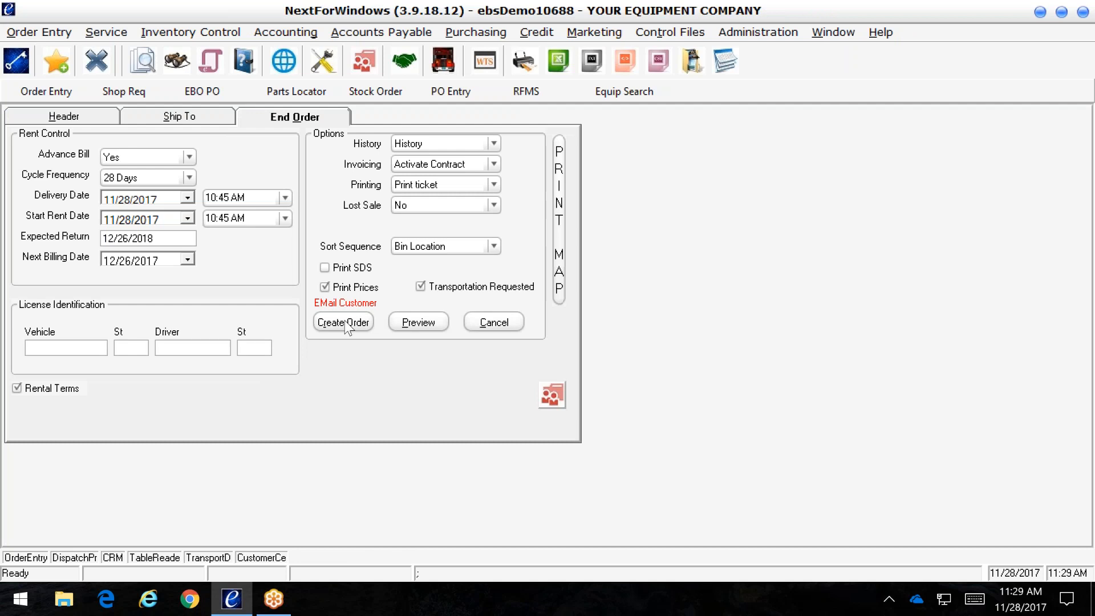
- Create the rental order and add its skidsteer delivery request with COMPANY TRUCK as the carrier
{"action": "left_click", "coordinate": [344, 323]}
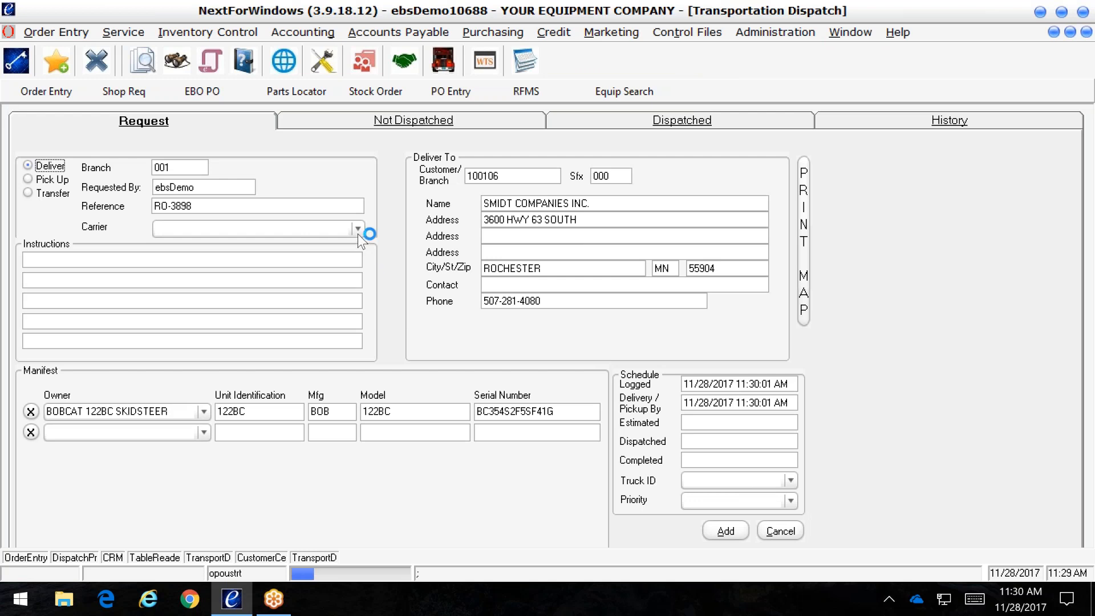
{"action": "left_click", "coordinate": [358, 230]}
{"action": "left_click", "coordinate": [357, 244]}
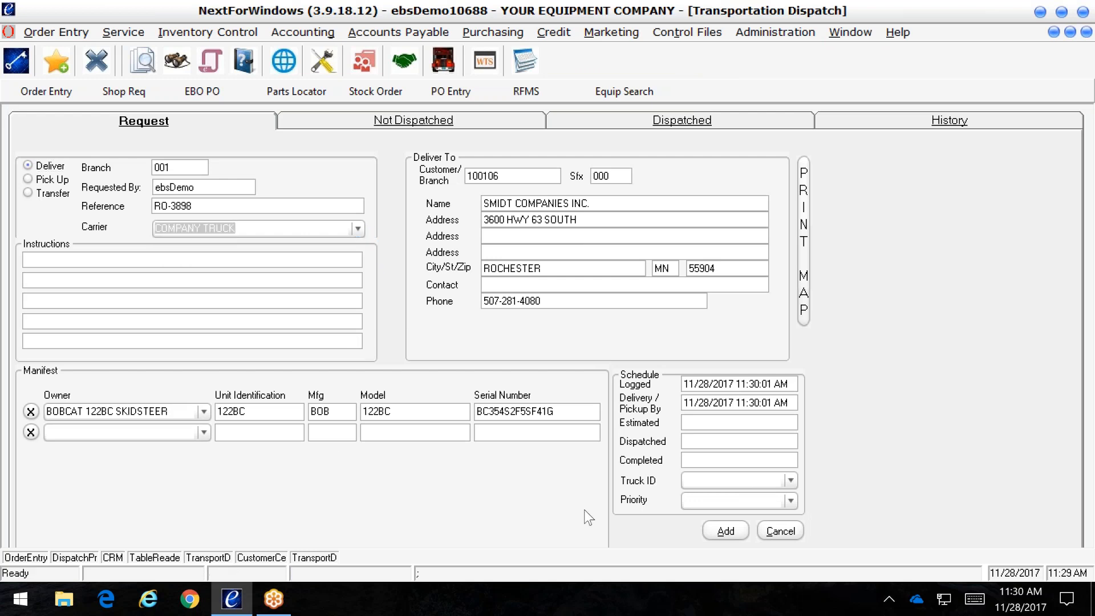
{"action": "left_click", "coordinate": [723, 531]}
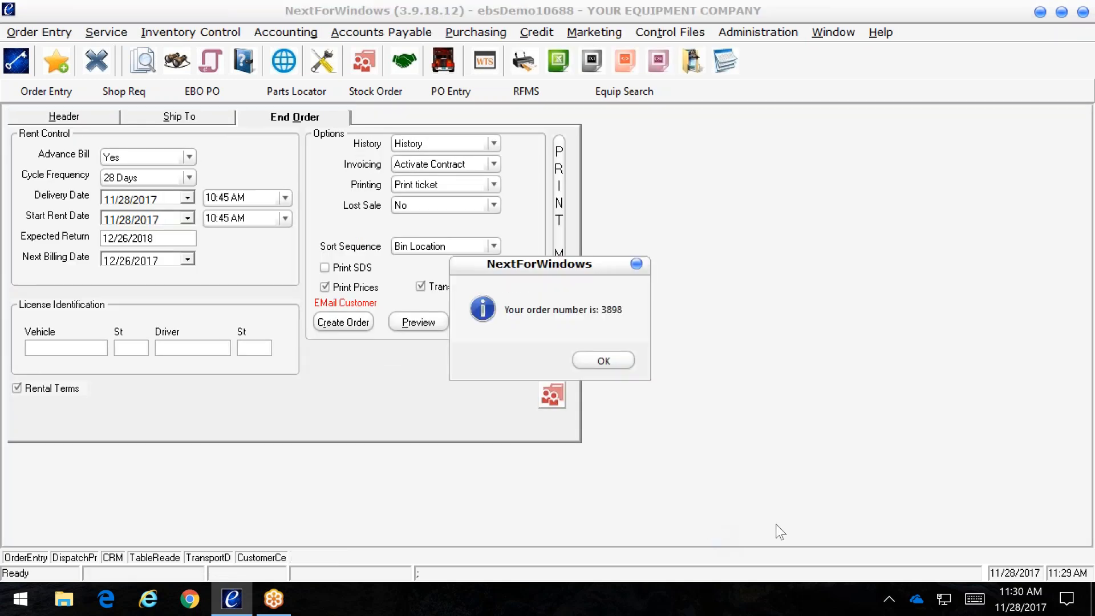
{"action": "left_click", "coordinate": [613, 363]}
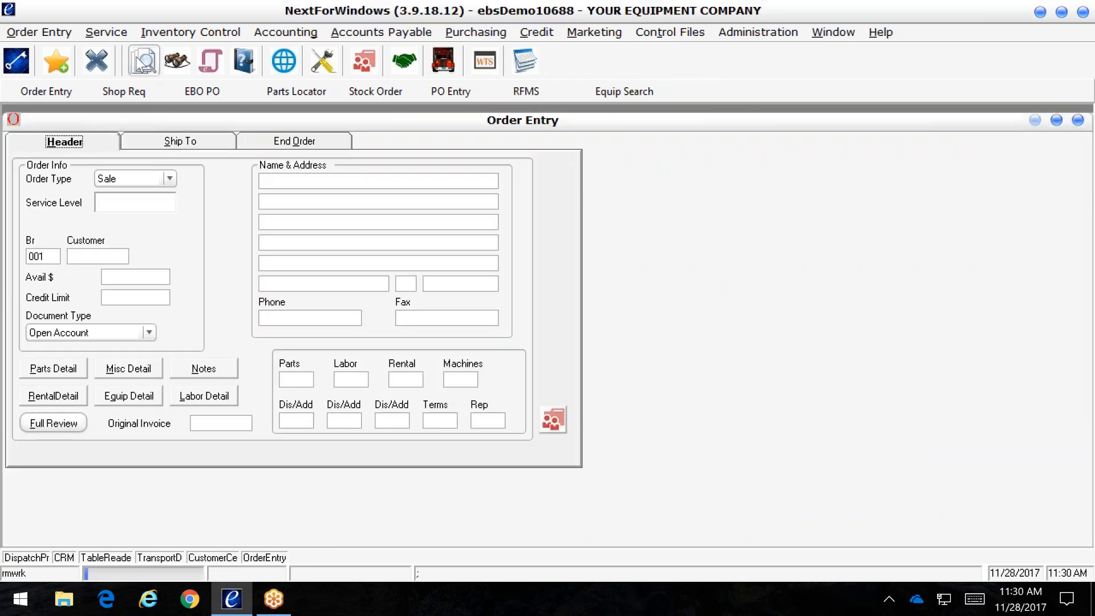
- Bring up the general document search, dismissing the application error and the order and rental agreement window
{"action": "left_click", "coordinate": [141, 62]}
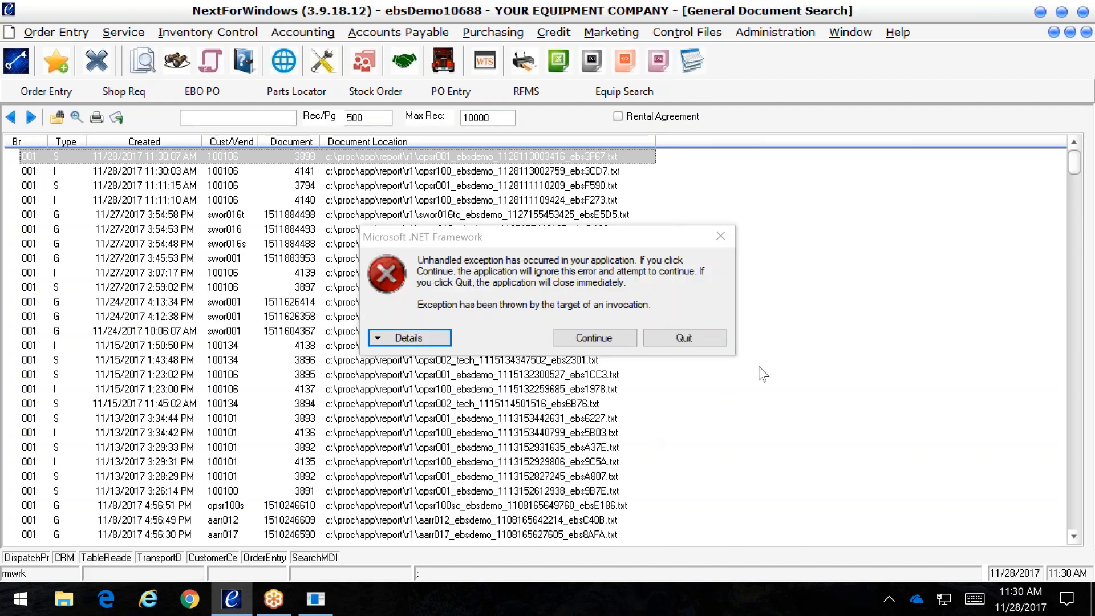
{"action": "left_click", "coordinate": [721, 236]}
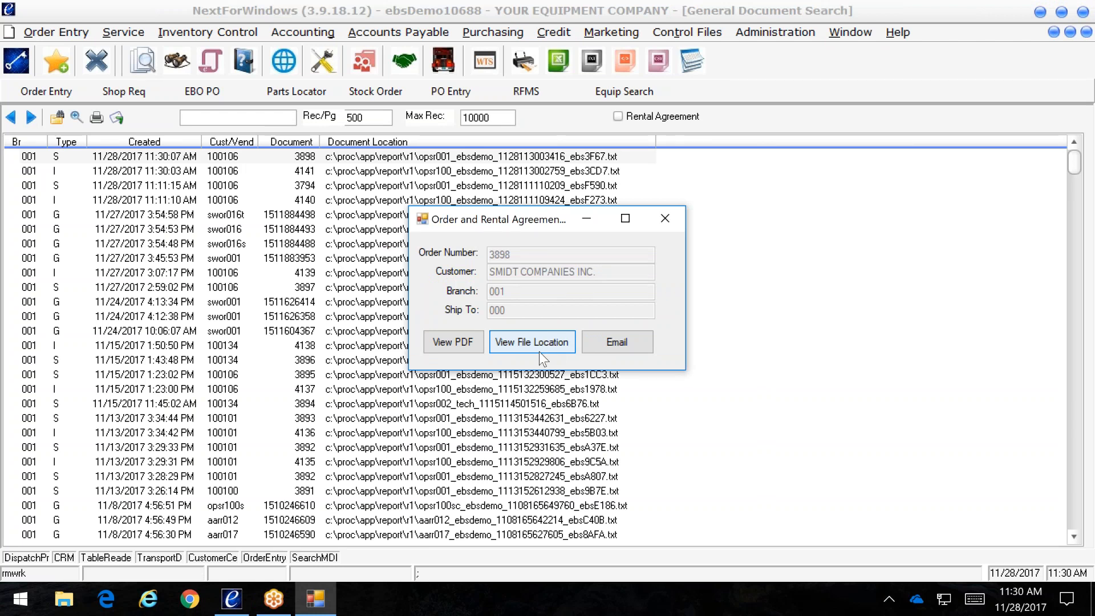
{"action": "left_click", "coordinate": [666, 219]}
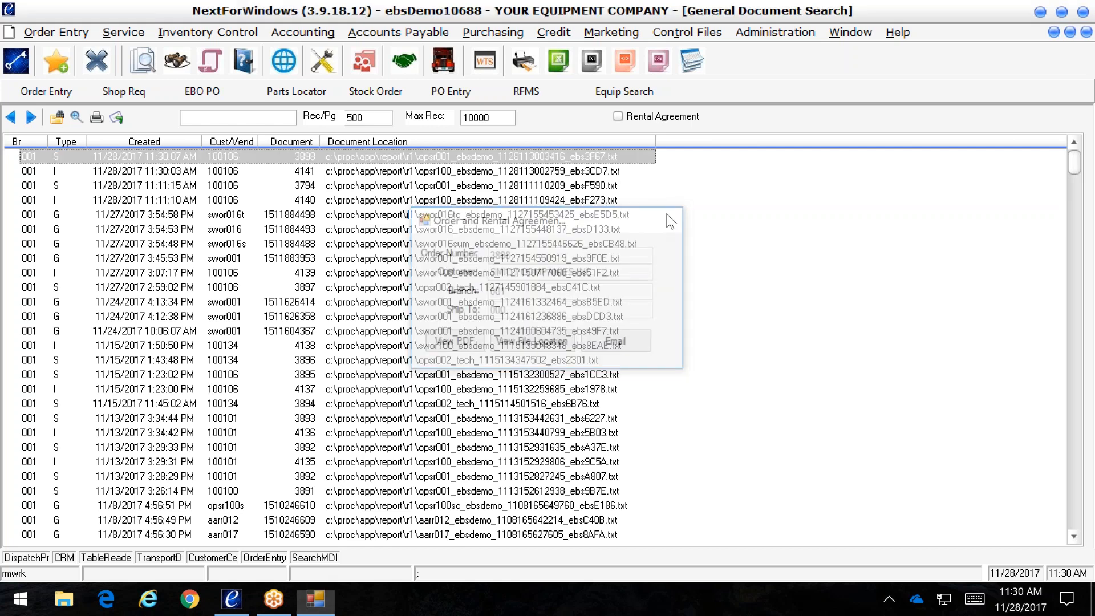
- View the newly generated skidsteer rental invoice from the document list, read it through and close it
{"action": "double_click", "coordinate": [199, 171]}
{"action": "scroll", "coordinate": [256, 232], "scroll_direction": "down", "scroll_amount": 3}
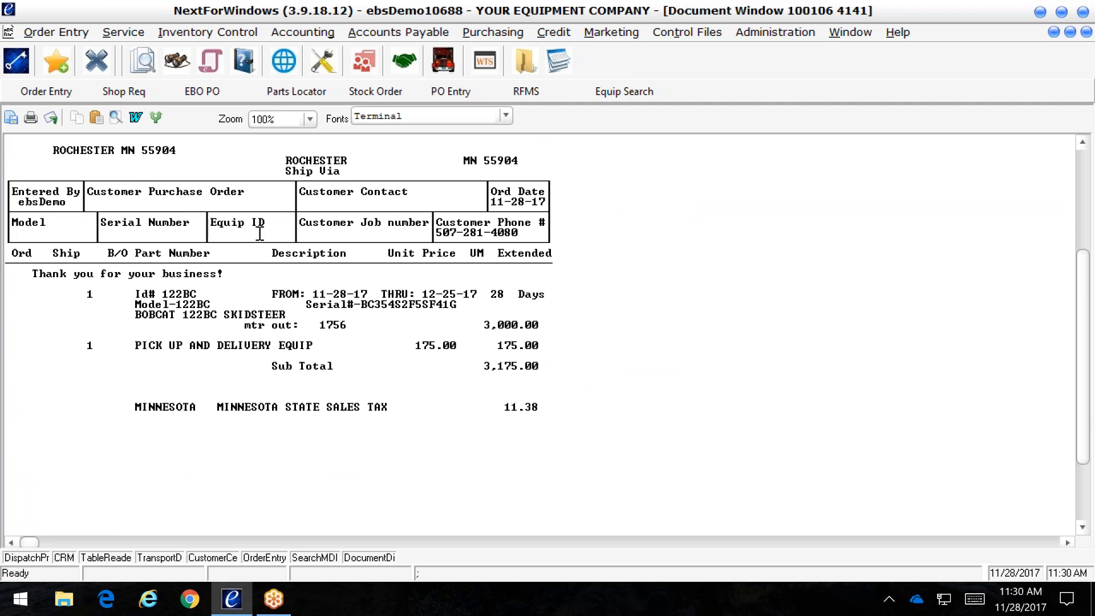
{"action": "scroll", "coordinate": [260, 233], "scroll_direction": "up", "scroll_amount": 5}
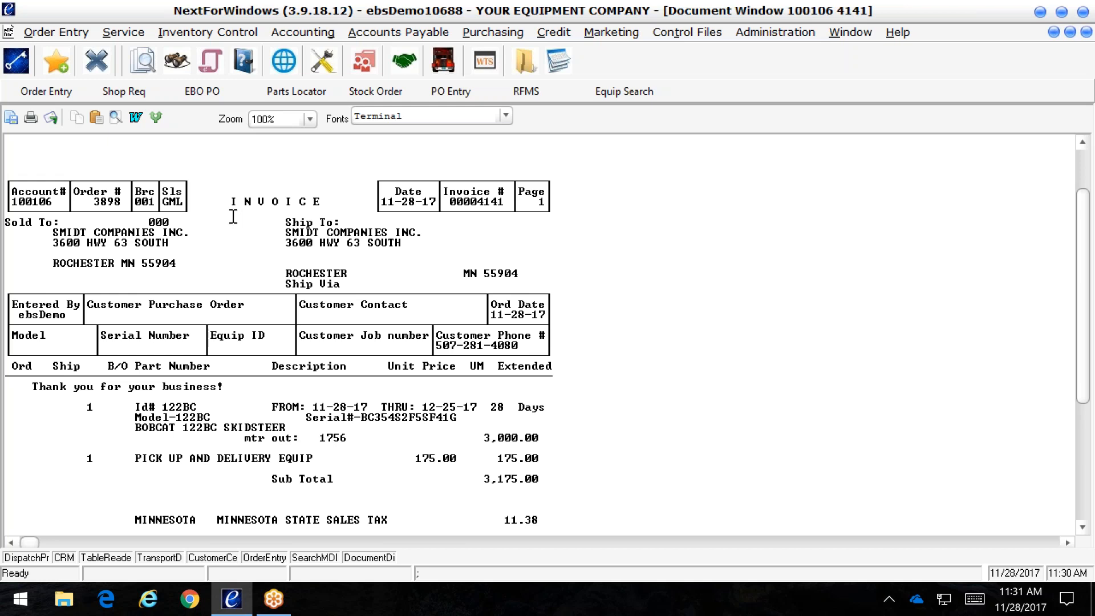
{"action": "scroll", "coordinate": [245, 268], "scroll_direction": "down", "scroll_amount": 7}
{"action": "scroll", "coordinate": [253, 274], "scroll_direction": "up", "scroll_amount": 8}
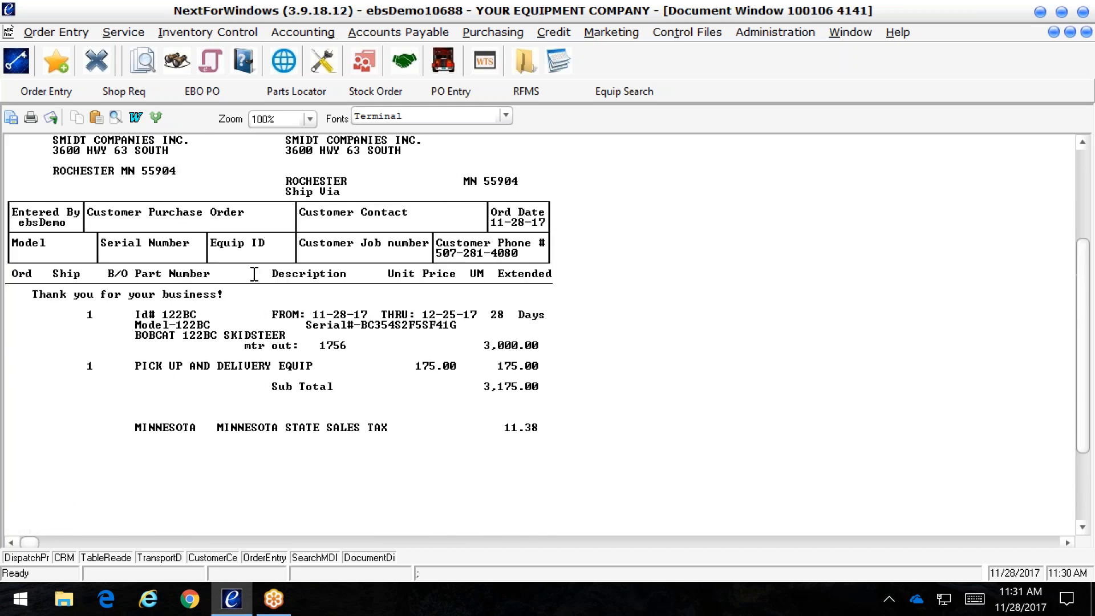
{"action": "left_click", "coordinate": [1085, 32]}
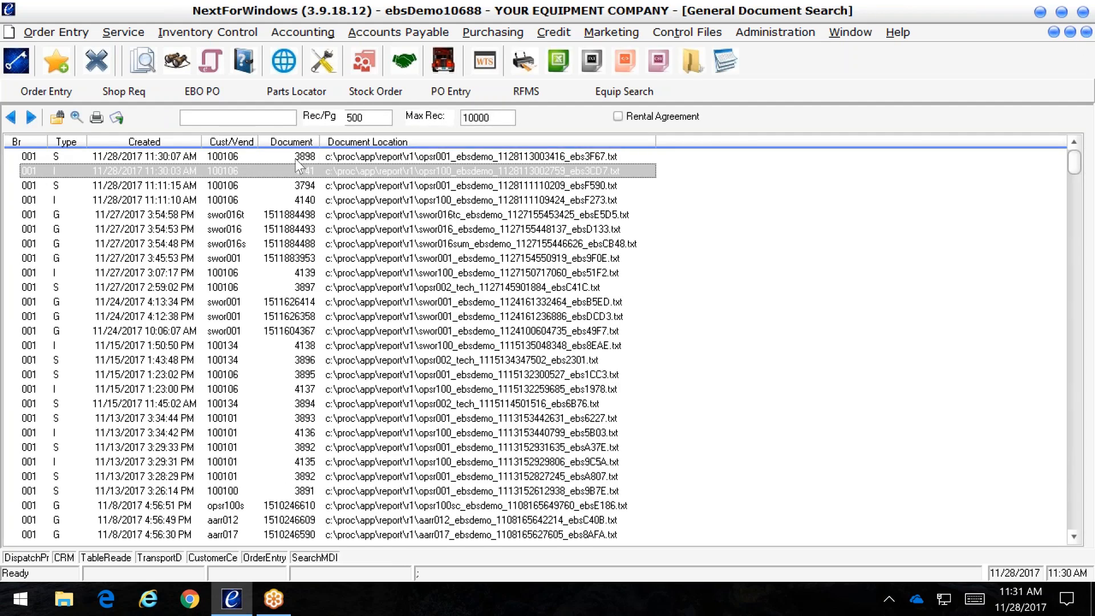
- View the printed rental order for the skidsteer, checking its lines, rates and signature section, and close it
{"action": "double_click", "coordinate": [296, 159]}
{"action": "scroll", "coordinate": [313, 238], "scroll_direction": "down", "scroll_amount": 3}
{"action": "scroll", "coordinate": [315, 240], "scroll_direction": "up", "scroll_amount": 1}
{"action": "scroll", "coordinate": [317, 241], "scroll_direction": "down", "scroll_amount": 7}
{"action": "scroll", "coordinate": [319, 242], "scroll_direction": "down", "scroll_amount": 1}
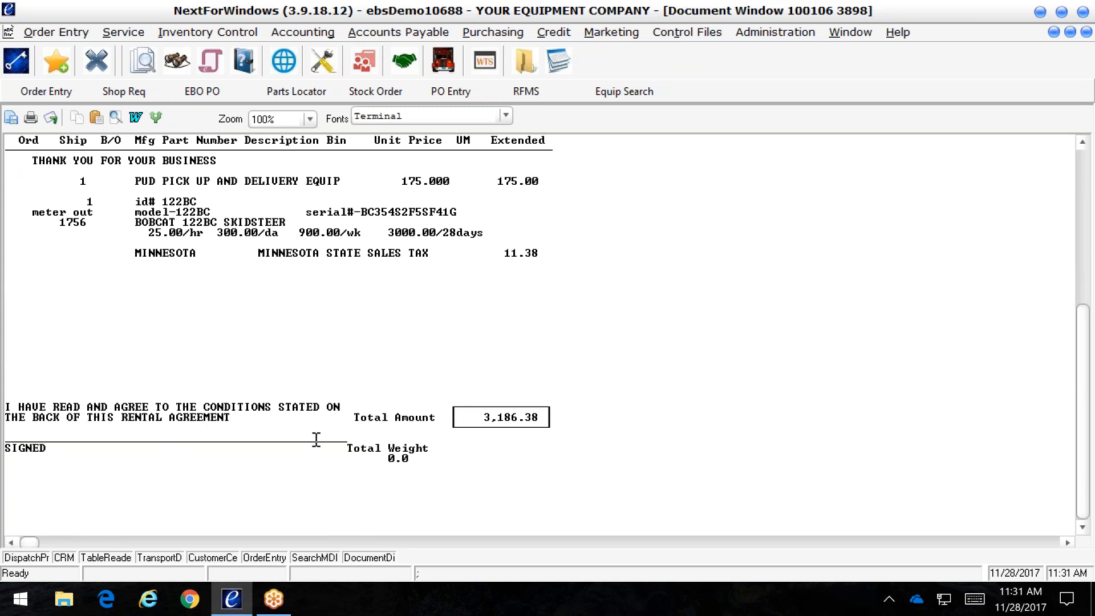
{"action": "scroll", "coordinate": [316, 443], "scroll_direction": "up", "scroll_amount": 3}
{"action": "scroll", "coordinate": [316, 443], "scroll_direction": "up", "scroll_amount": 1}
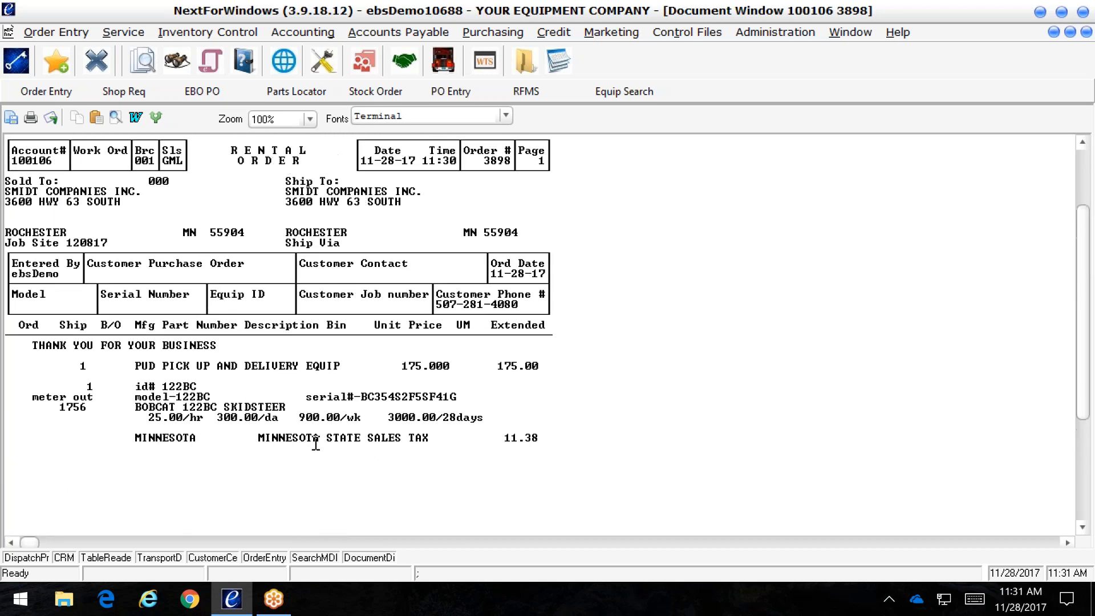
{"action": "scroll", "coordinate": [584, 411], "scroll_direction": "up", "scroll_amount": 2}
{"action": "scroll", "coordinate": [586, 413], "scroll_direction": "up", "scroll_amount": 1}
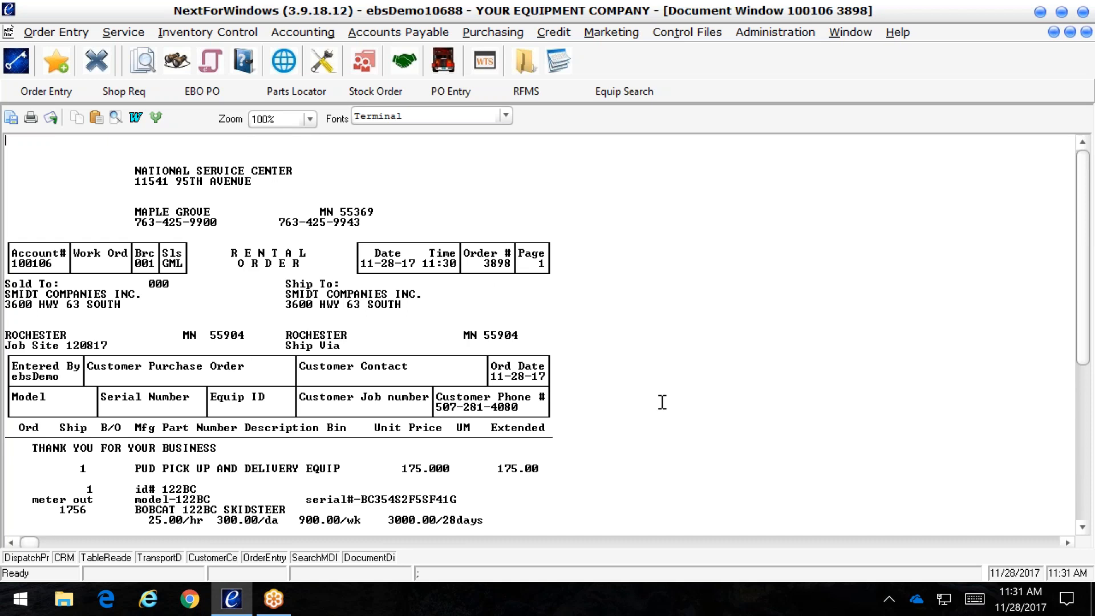
{"action": "key", "text": "Escape"}
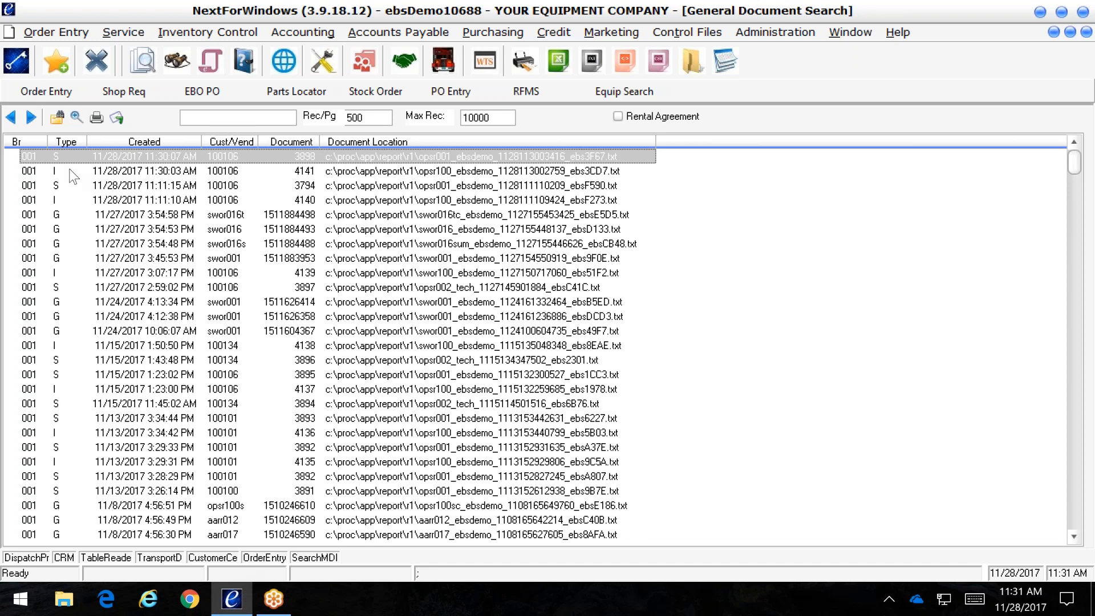
- Run Rental Cycle Billing for branch 001 with cycle dates through 11/28/2017
{"action": "left_click", "coordinate": [52, 33]}
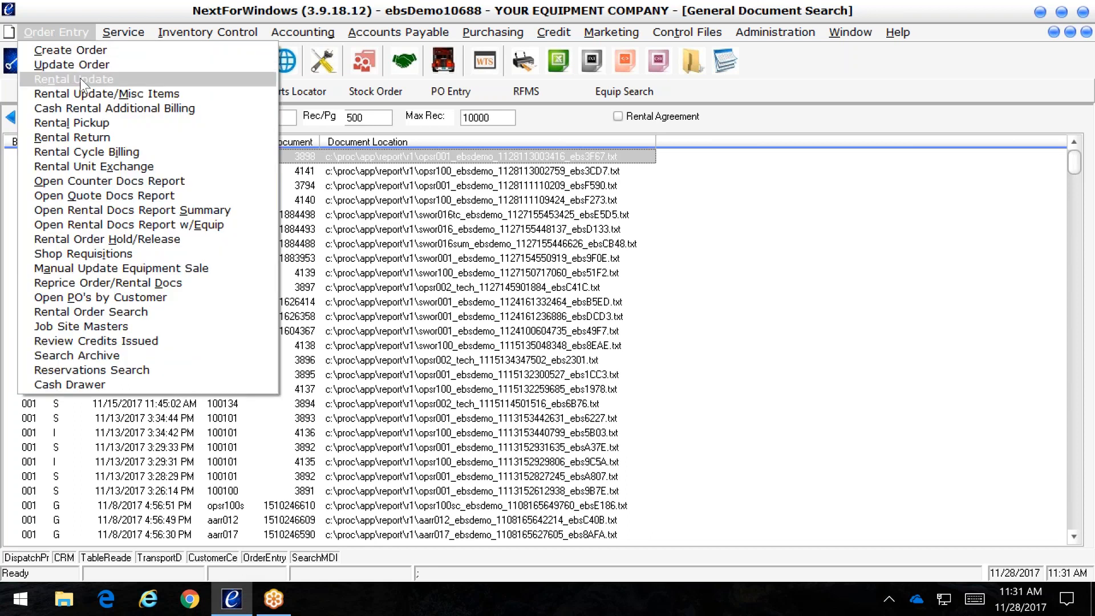
{"action": "left_click", "coordinate": [104, 152]}
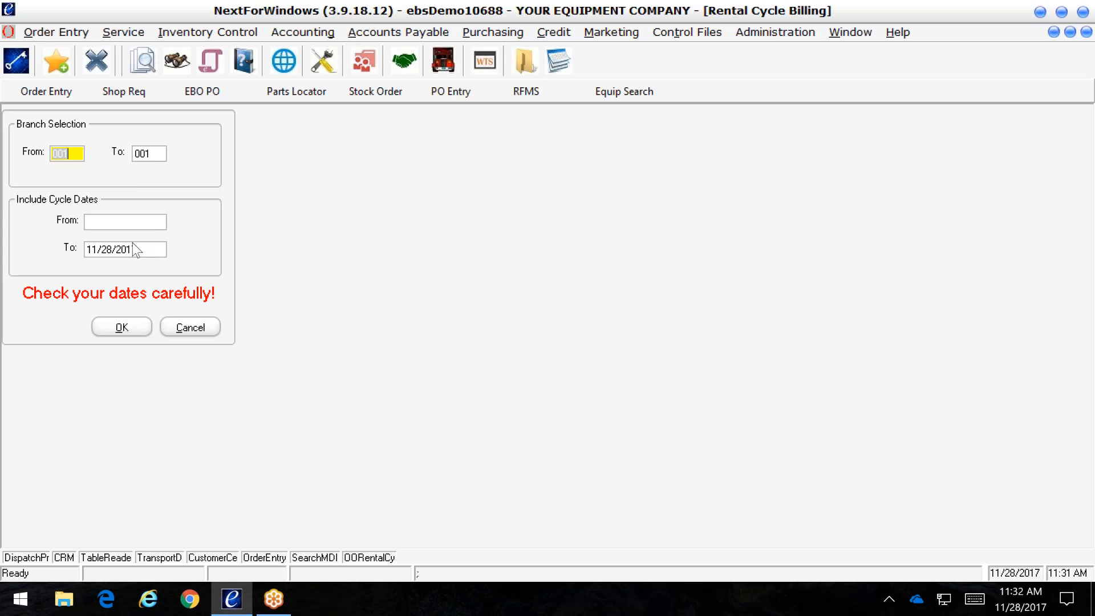
{"action": "left_click", "coordinate": [149, 250]}
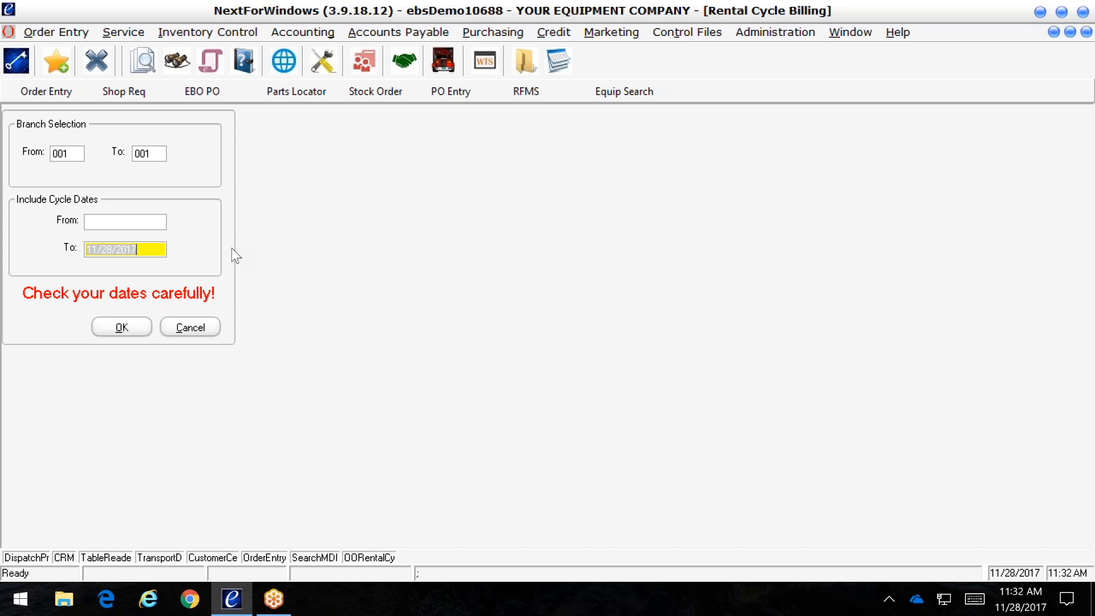
{"action": "left_click", "coordinate": [159, 252]}
{"action": "left_click", "coordinate": [122, 328]}
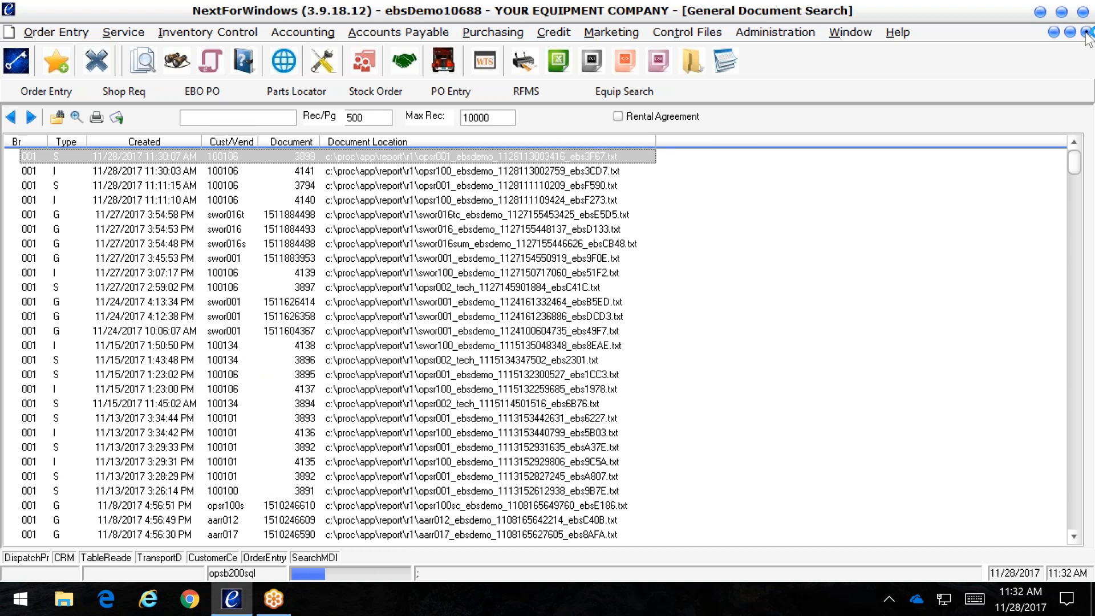
- Close the document search and search branches 001 and 002 for Rent-type equipment with ON Rent status, looking through the list
{"action": "left_click", "coordinate": [1087, 33]}
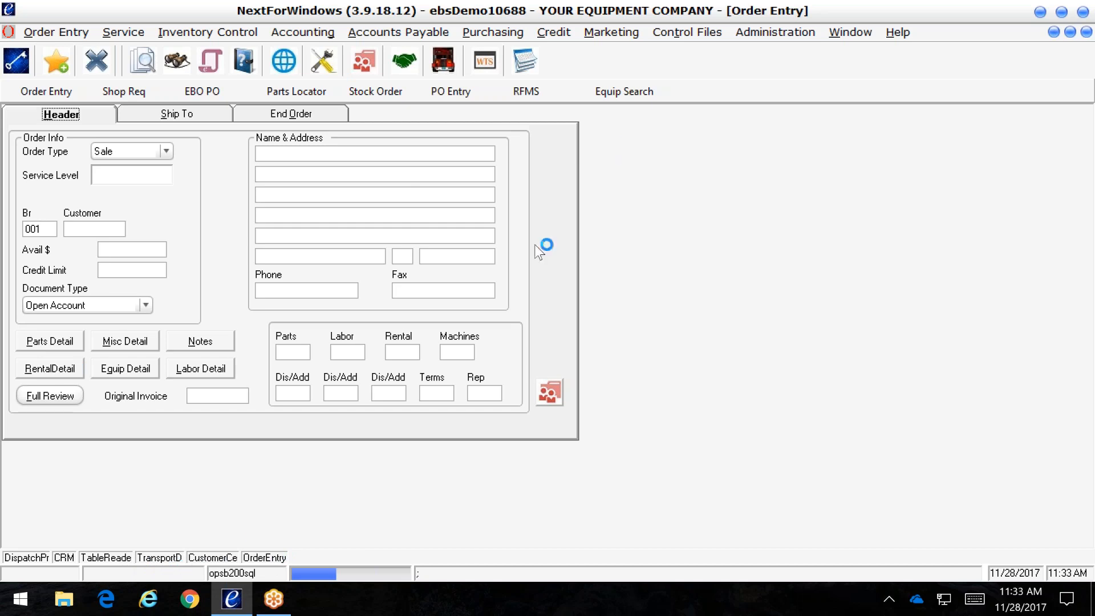
{"action": "left_click", "coordinate": [605, 96]}
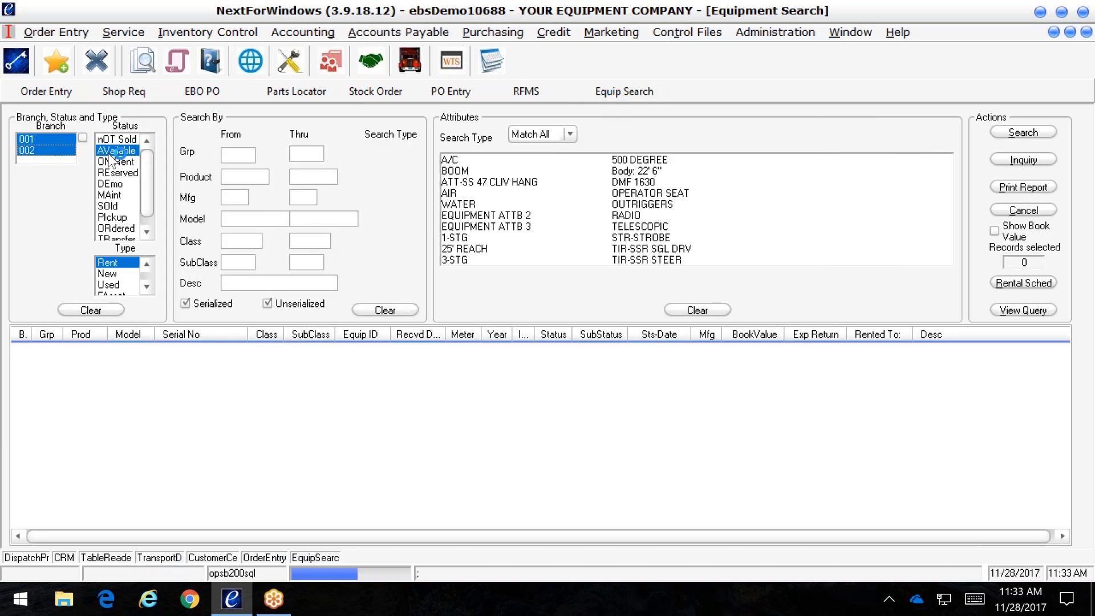
{"action": "left_click", "coordinate": [109, 161]}
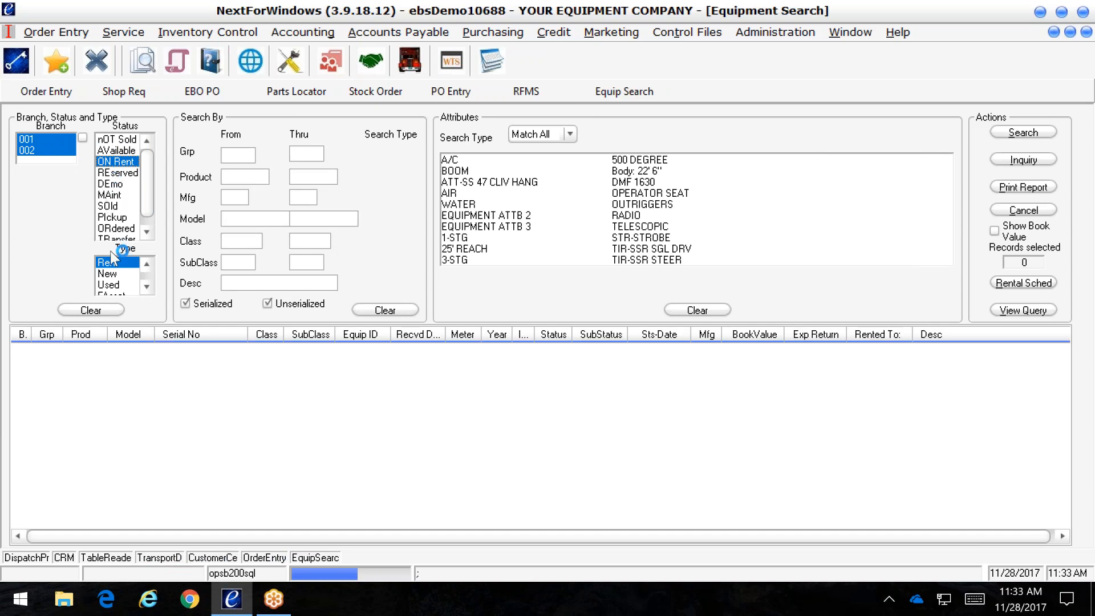
{"action": "left_click", "coordinate": [1022, 129]}
{"action": "scroll", "coordinate": [669, 382], "scroll_direction": "down", "scroll_amount": 7}
{"action": "scroll", "coordinate": [676, 394], "scroll_direction": "up", "scroll_amount": 7}
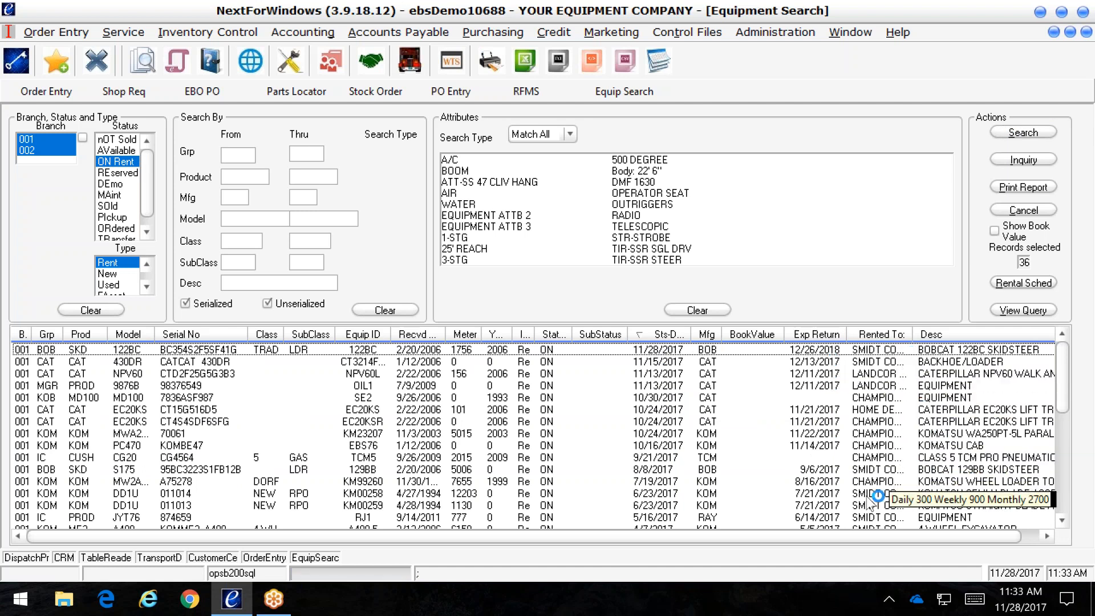
- Open the 122BC skidsteer's master record, view its stored image files and the parent Images folder, and close the file window
{"action": "left_click", "coordinate": [601, 352]}
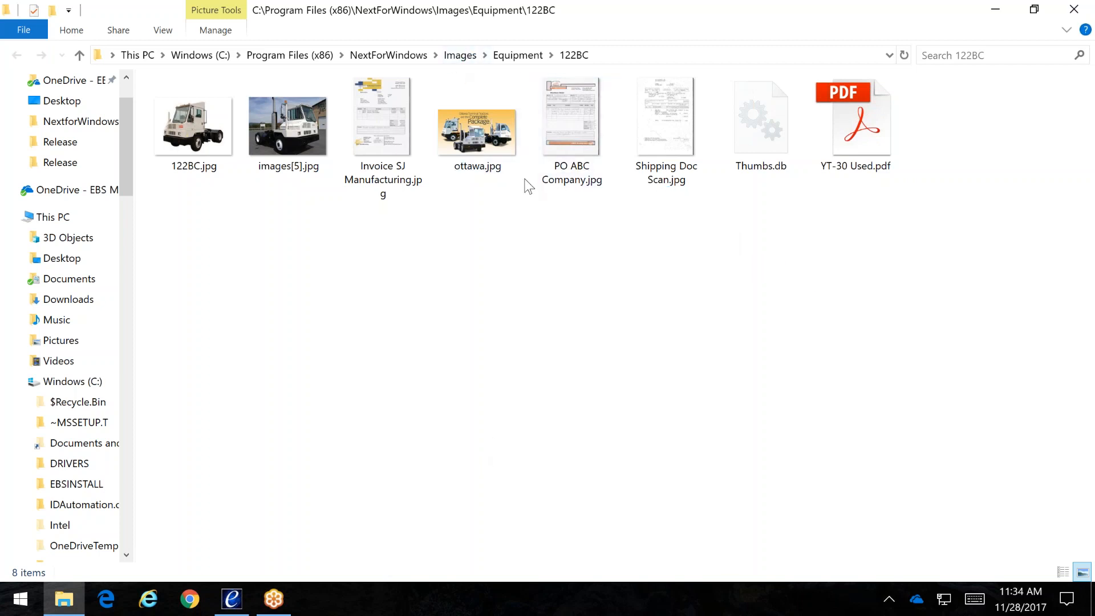
{"action": "left_click", "coordinate": [461, 61]}
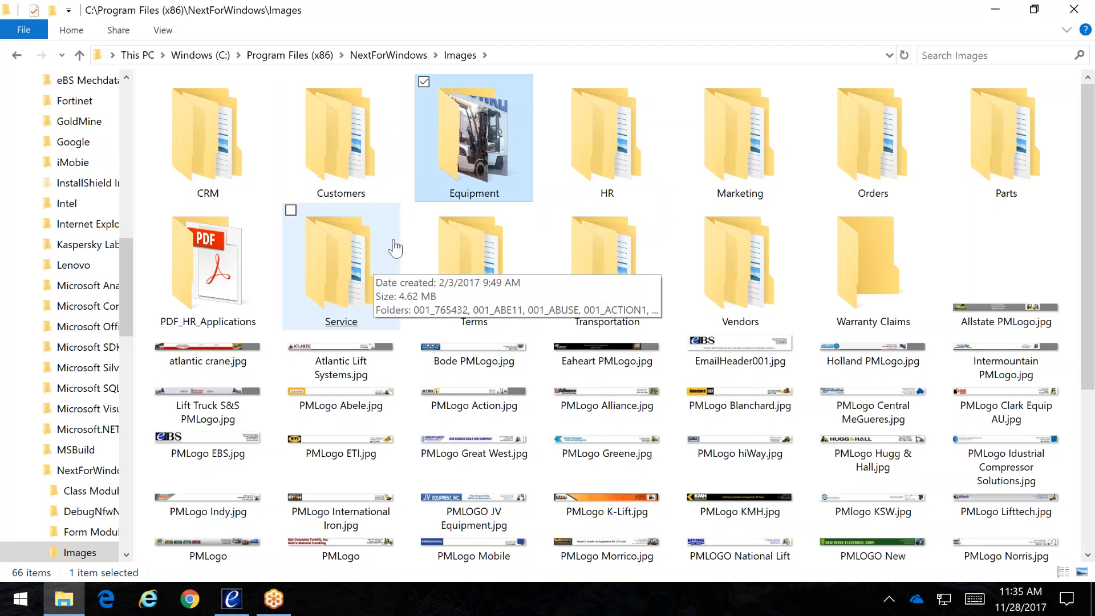
{"action": "left_click", "coordinate": [1075, 8]}
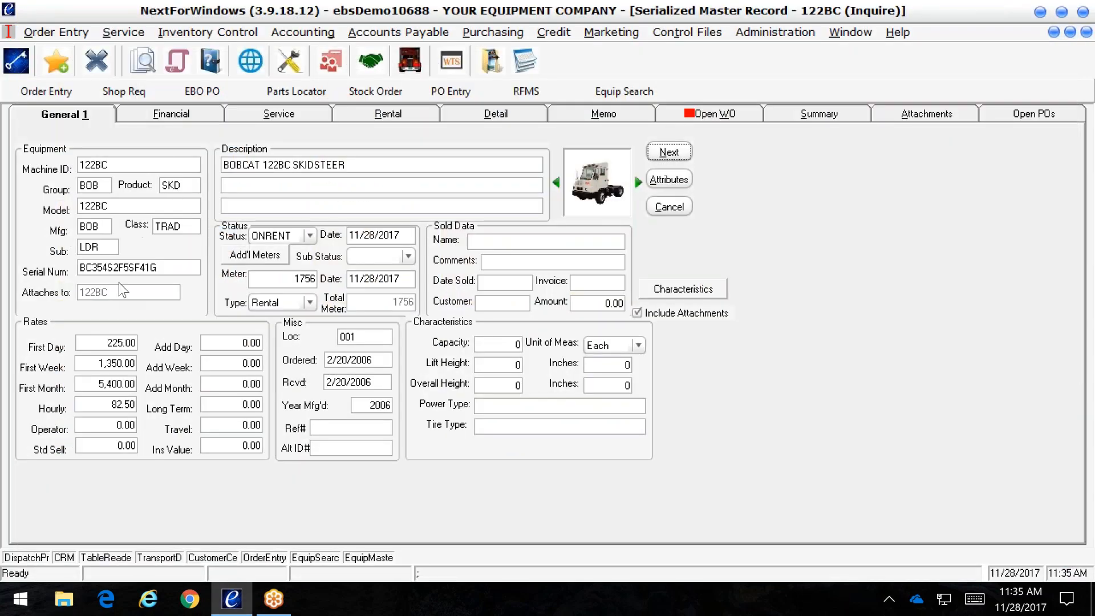
- Review the financial, service and rental information on the 122BC skidsteer's master record
{"action": "left_click", "coordinate": [206, 109]}
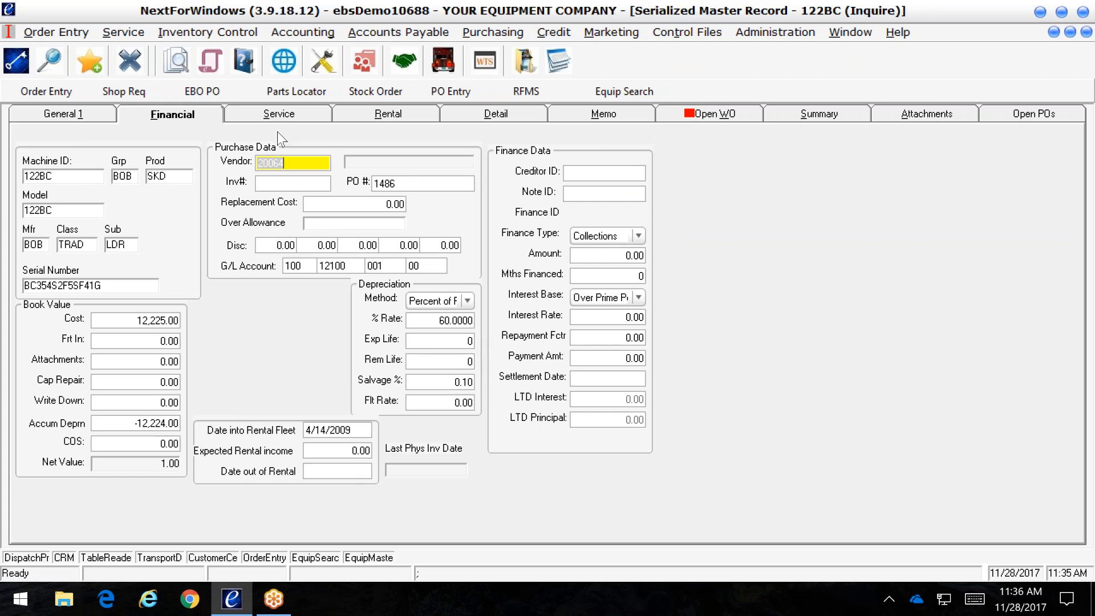
{"action": "left_click", "coordinate": [307, 115]}
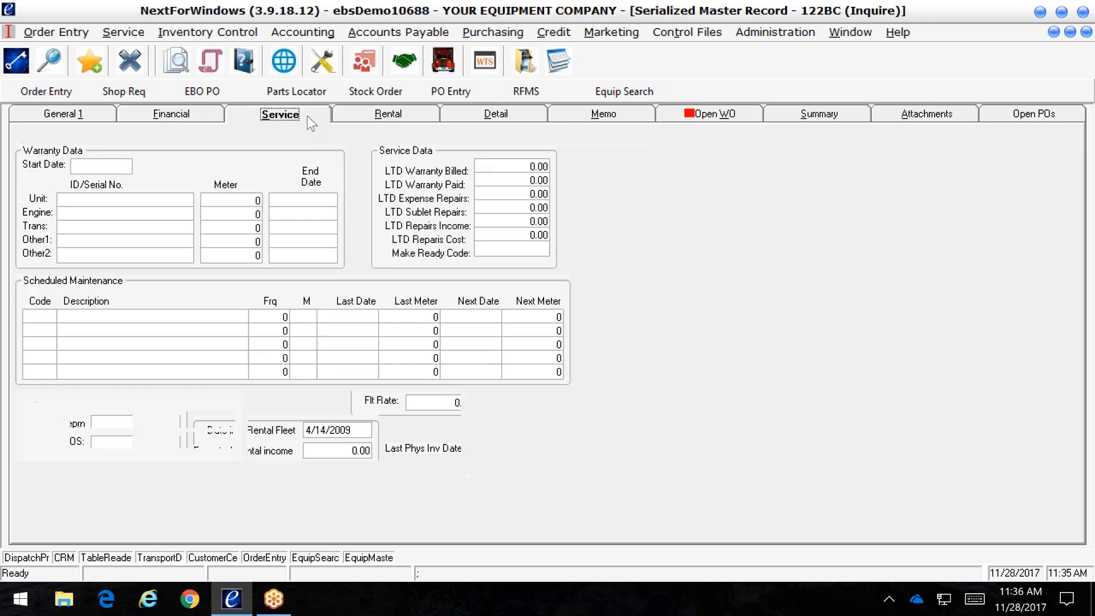
{"action": "left_click", "coordinate": [347, 117]}
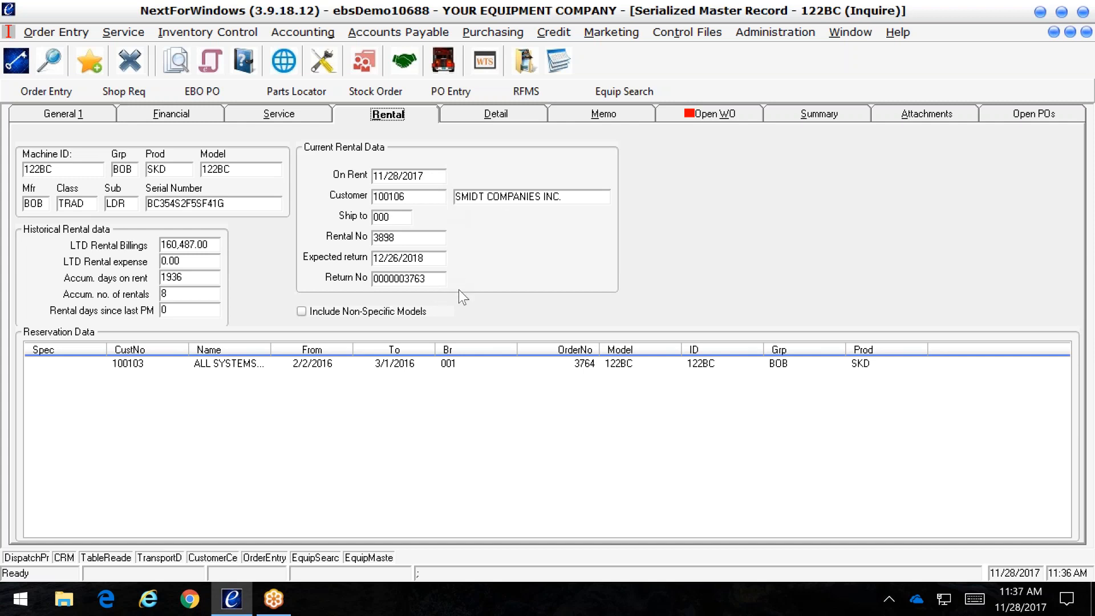
- Show the skidsteer's transaction detail, filter it to b Income and look through to the most recent entries
{"action": "left_click", "coordinate": [519, 115]}
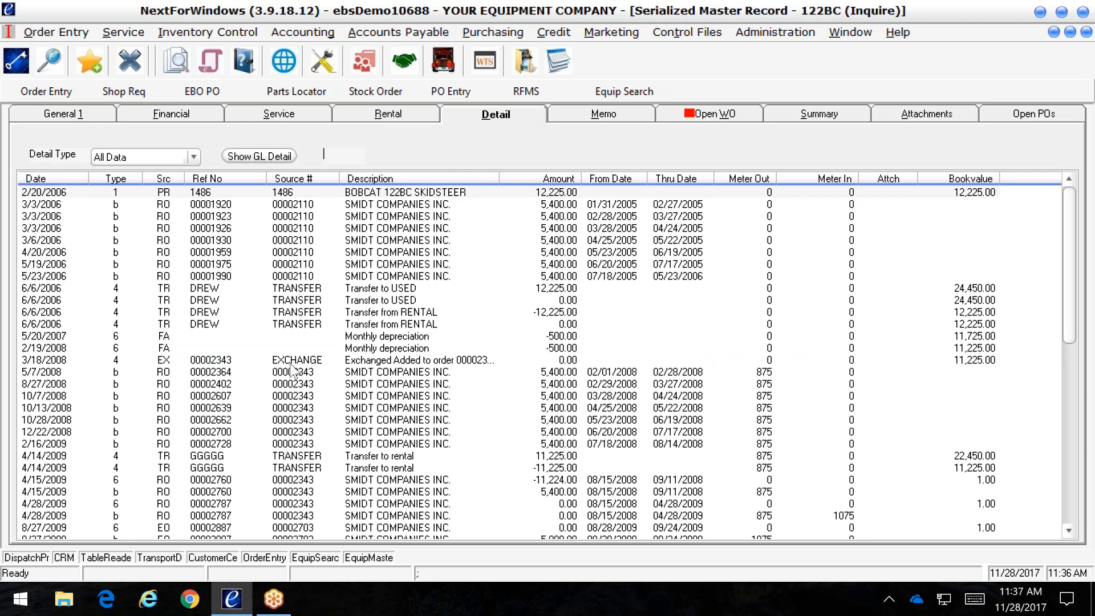
{"action": "left_click", "coordinate": [193, 158]}
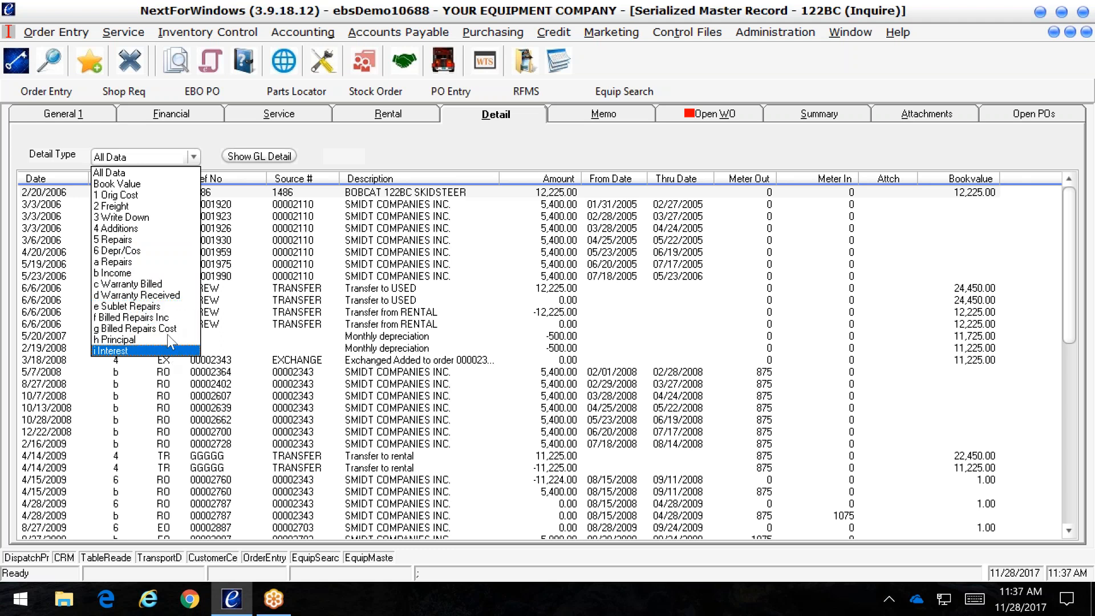
{"action": "left_click", "coordinate": [146, 276]}
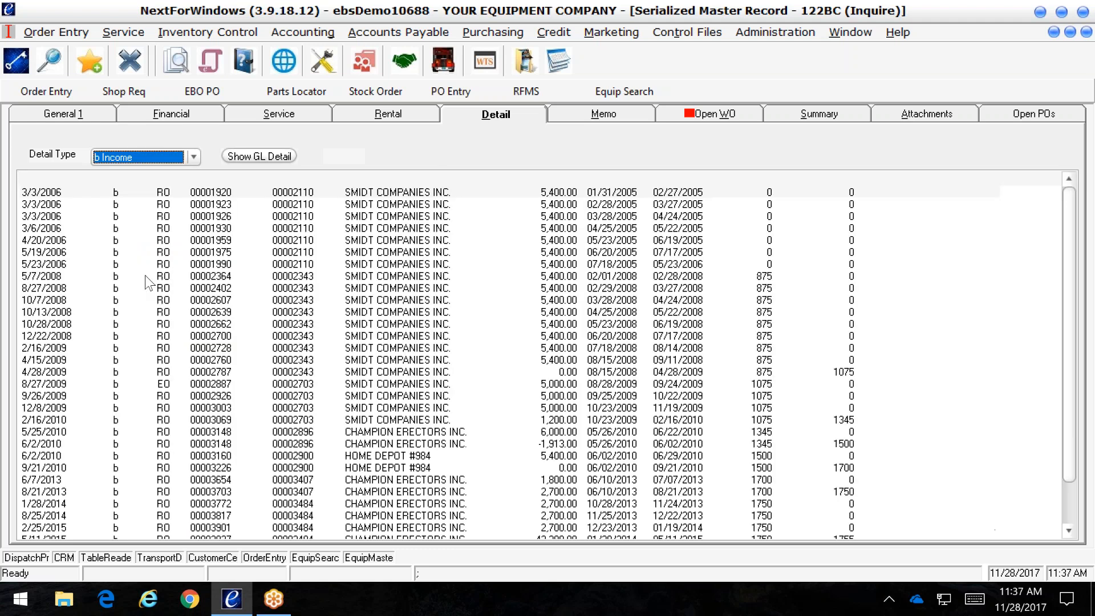
{"action": "scroll", "coordinate": [252, 401], "scroll_direction": "down", "scroll_amount": 2}
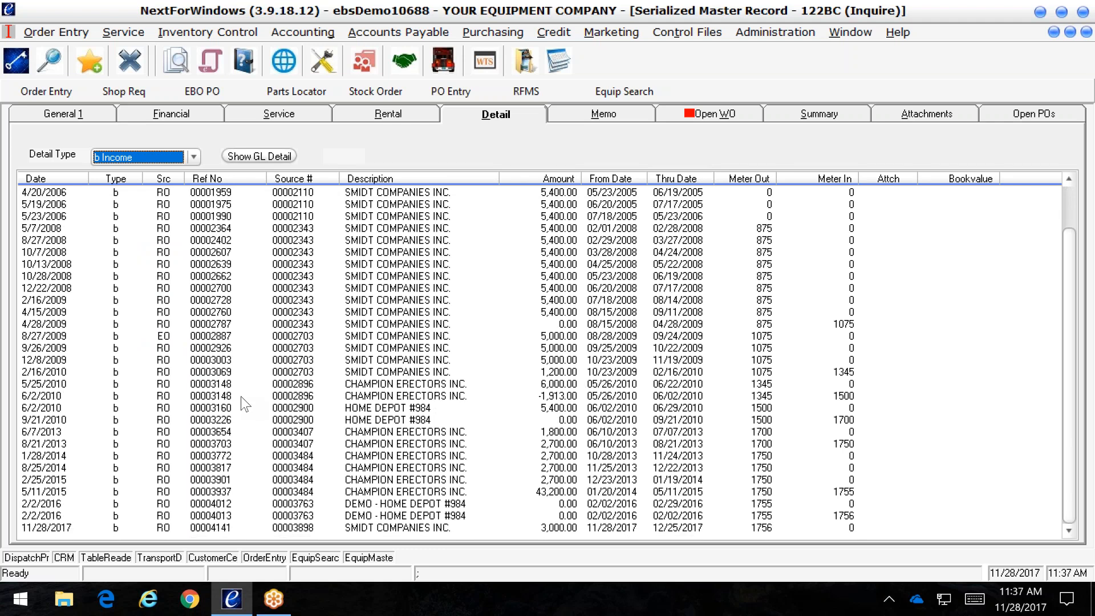
- View the invoice behind the 11/28/2017 income entry, read it through and close it
{"action": "left_click", "coordinate": [287, 526]}
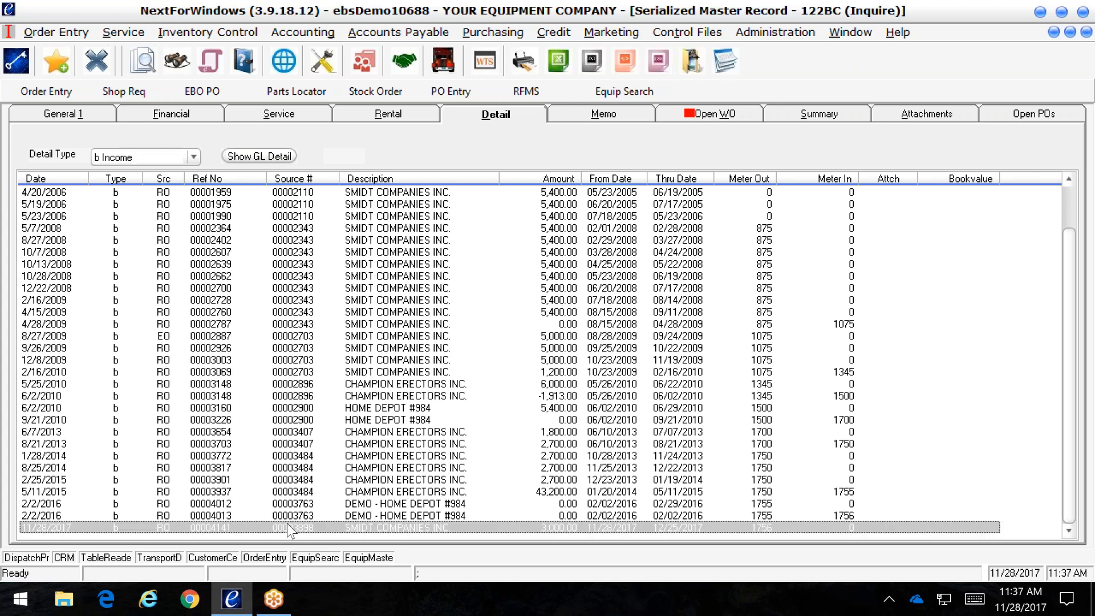
{"action": "double_click", "coordinate": [286, 522]}
{"action": "scroll", "coordinate": [278, 411], "scroll_direction": "down", "scroll_amount": 4}
{"action": "scroll", "coordinate": [277, 412], "scroll_direction": "up", "scroll_amount": 5}
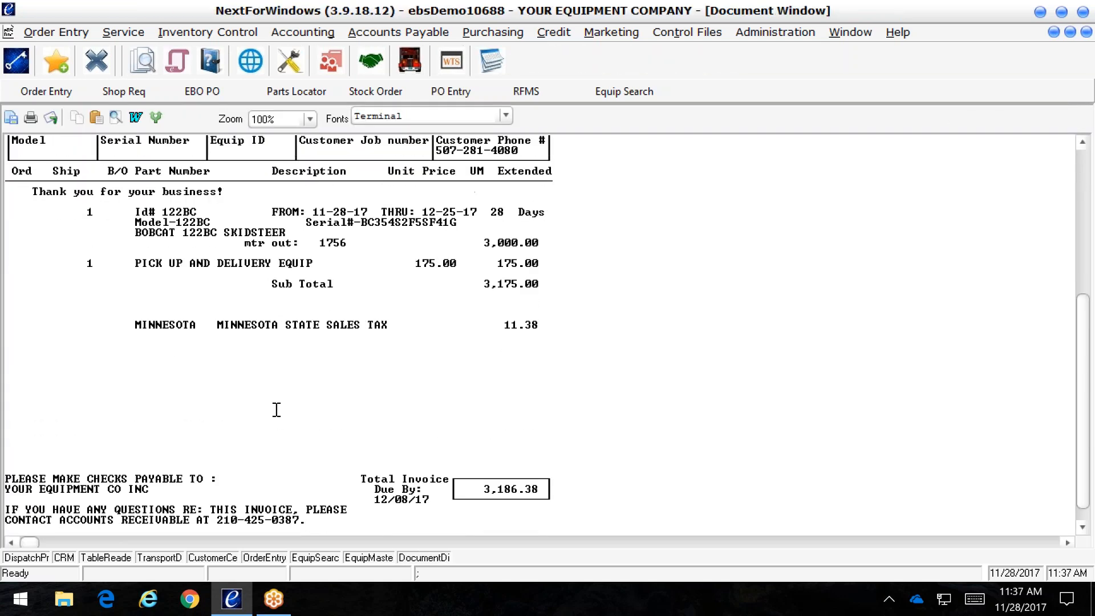
{"action": "left_click", "coordinate": [1086, 32]}
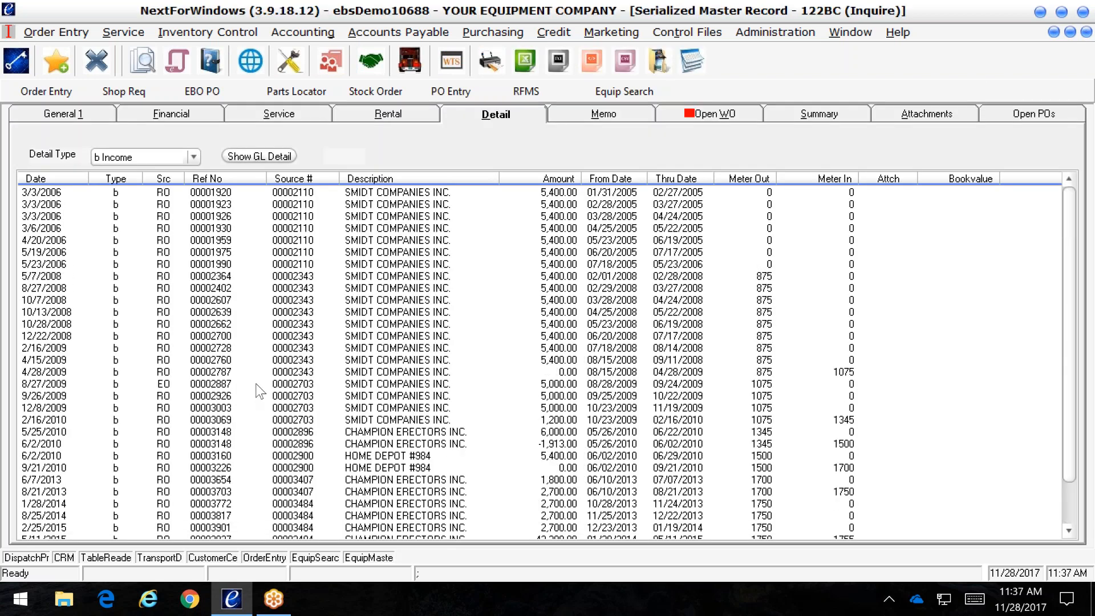
- Filter the skidsteer's detail to 1 Orig Cost, view the source document of the original cost entry and close it
{"action": "left_click", "coordinate": [193, 159]}
{"action": "left_click", "coordinate": [157, 190]}
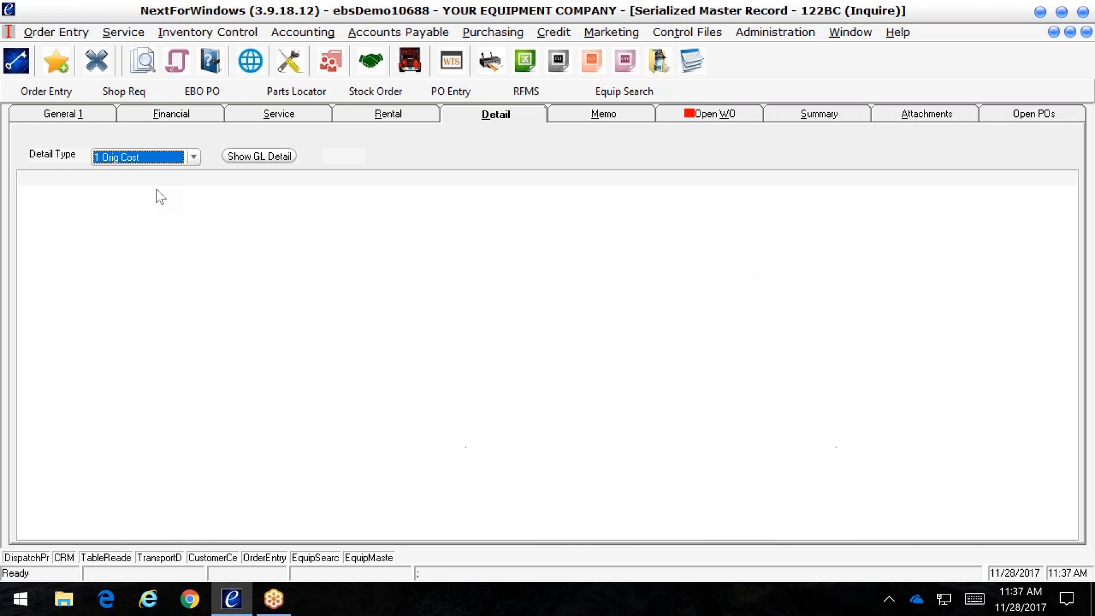
{"action": "left_click", "coordinate": [339, 191]}
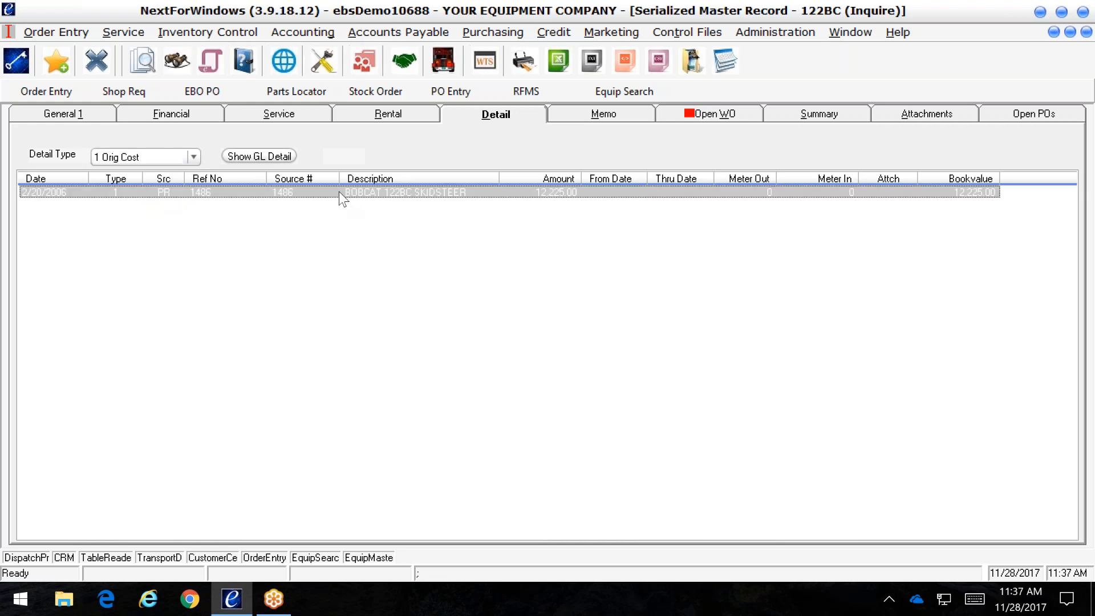
{"action": "double_click", "coordinate": [339, 192]}
{"action": "left_click", "coordinate": [1087, 32]}
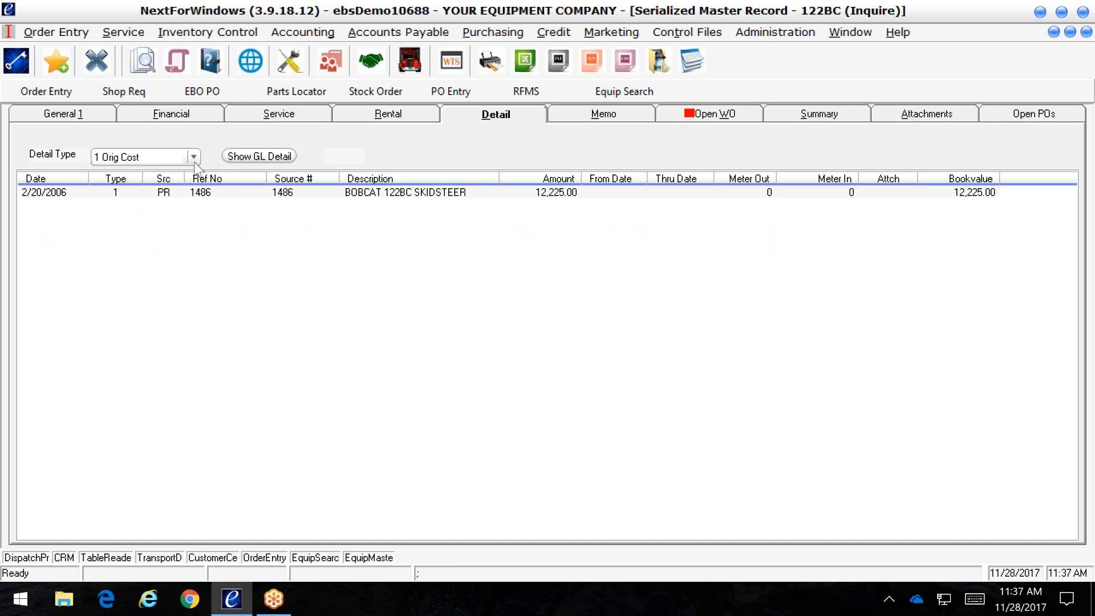
- Filter the skidsteer's detail to 5 Repairs and review the other available detail types
{"action": "left_click", "coordinate": [194, 158]}
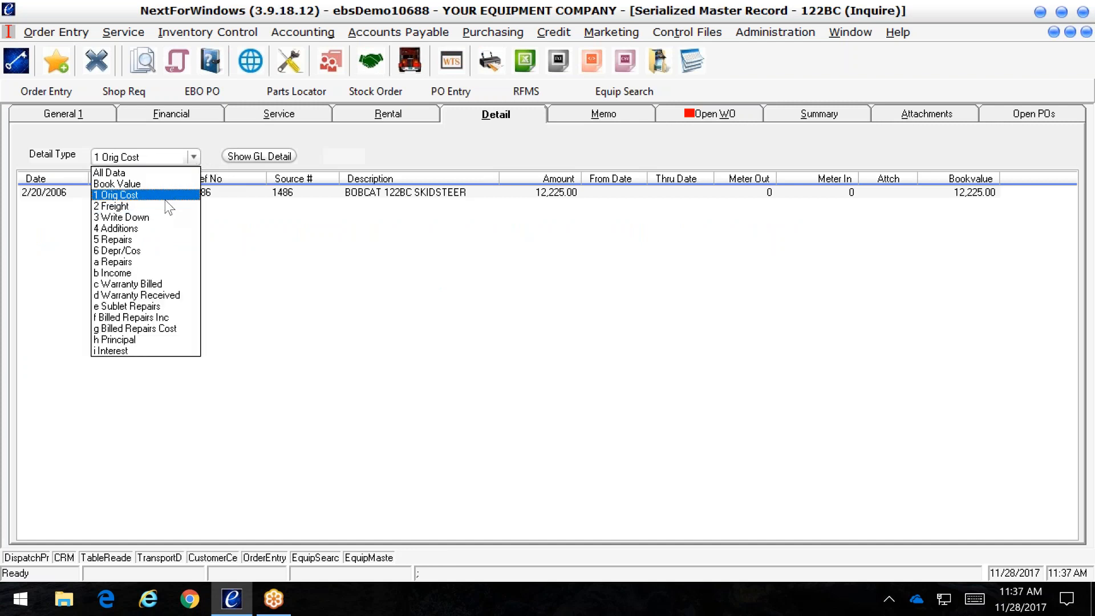
{"action": "left_click", "coordinate": [169, 239]}
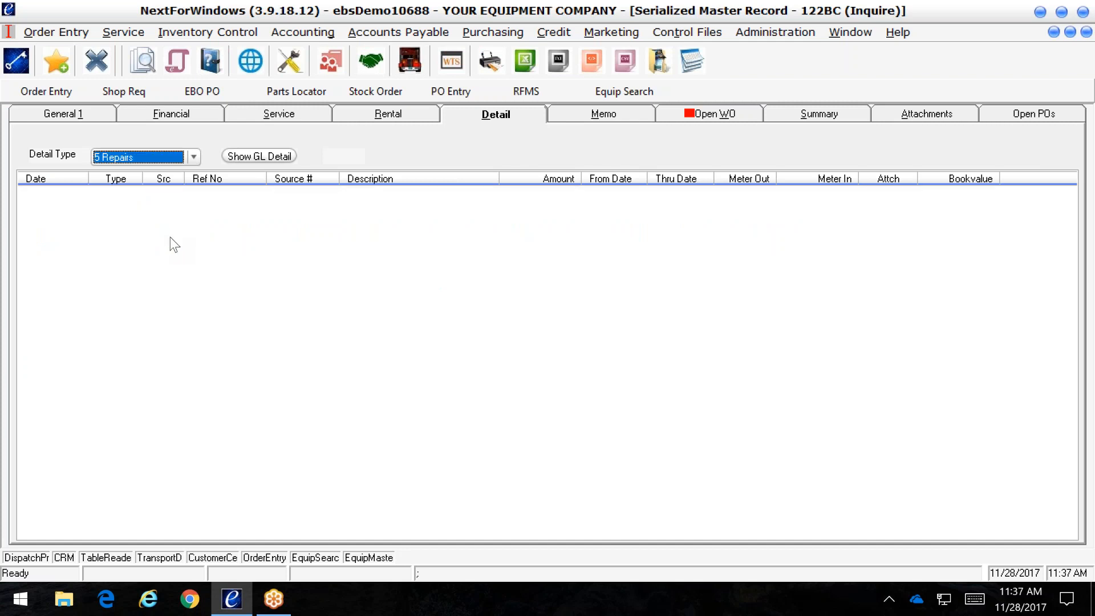
{"action": "left_click", "coordinate": [193, 160]}
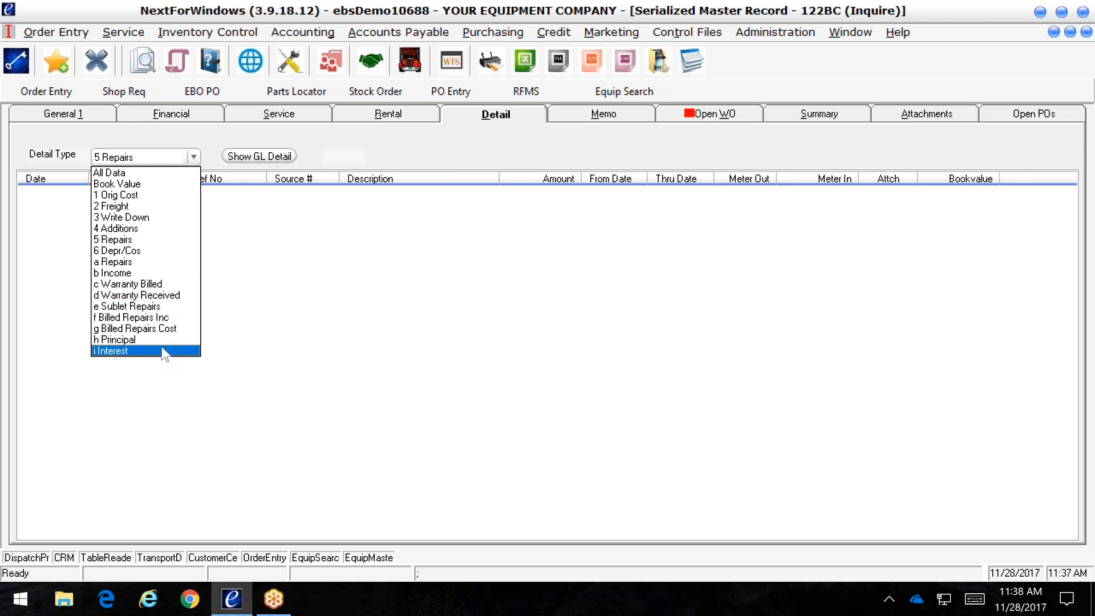
{"action": "left_click", "coordinate": [550, 352]}
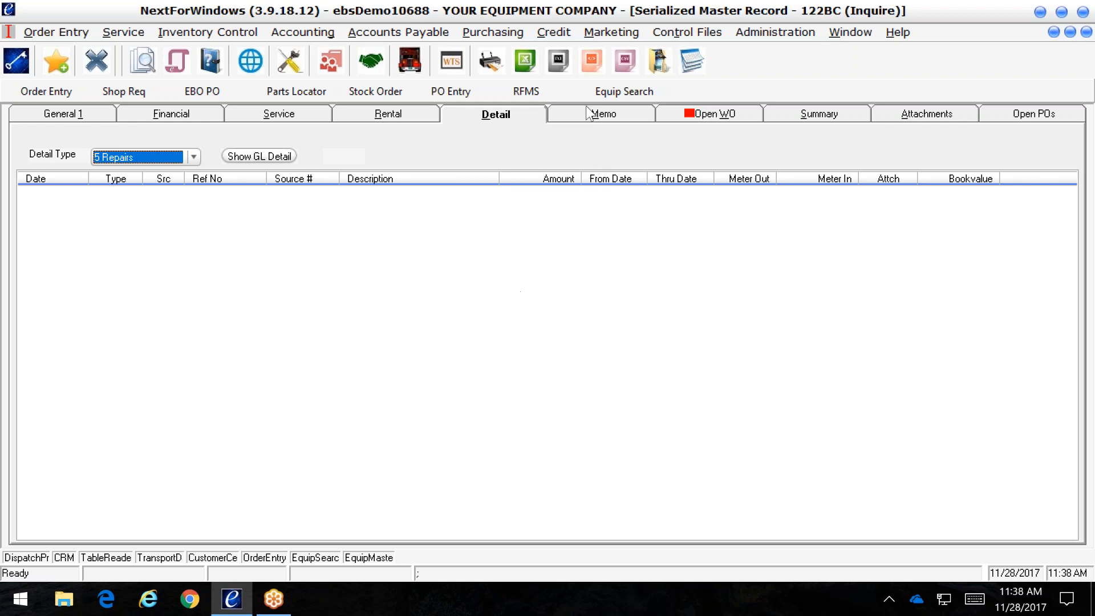
- Review the skidsteer's memo, open work orders and general information, and close its master record
{"action": "left_click", "coordinate": [621, 113]}
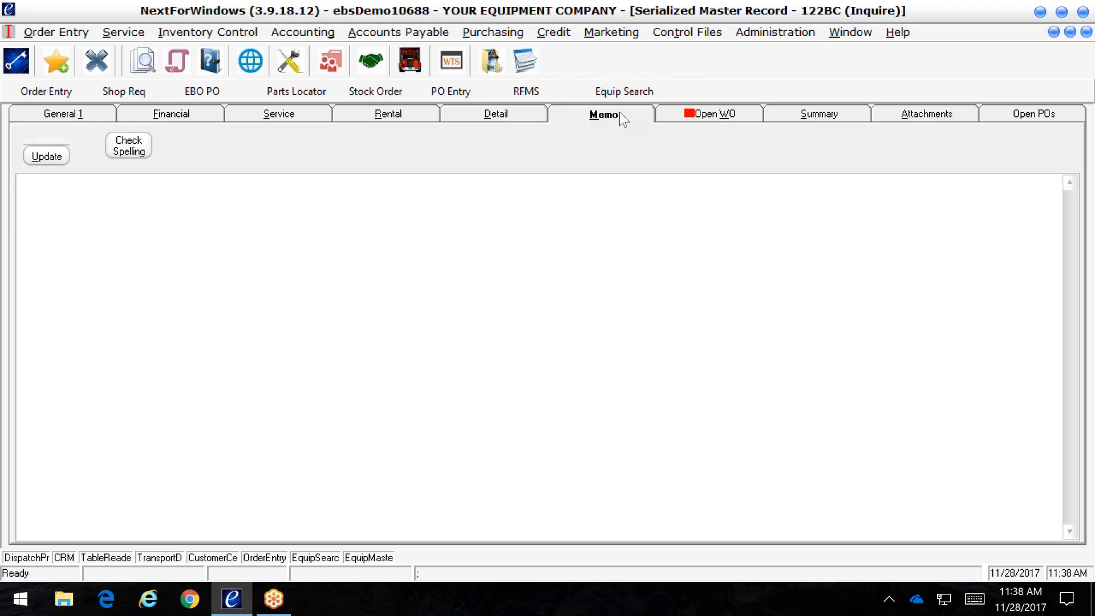
{"action": "left_click", "coordinate": [723, 113]}
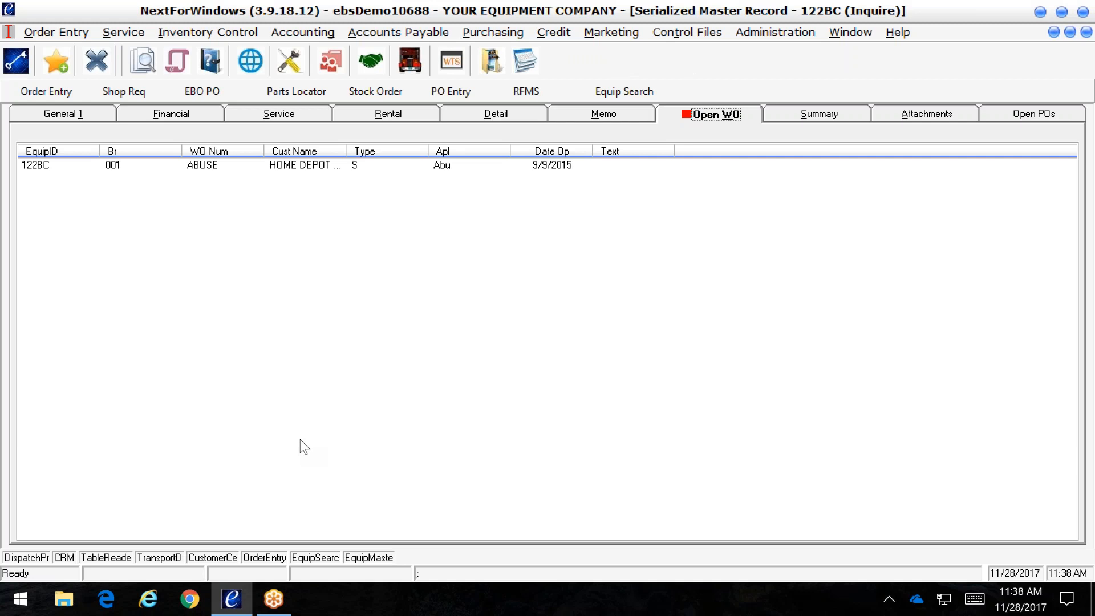
{"action": "left_click", "coordinate": [95, 113]}
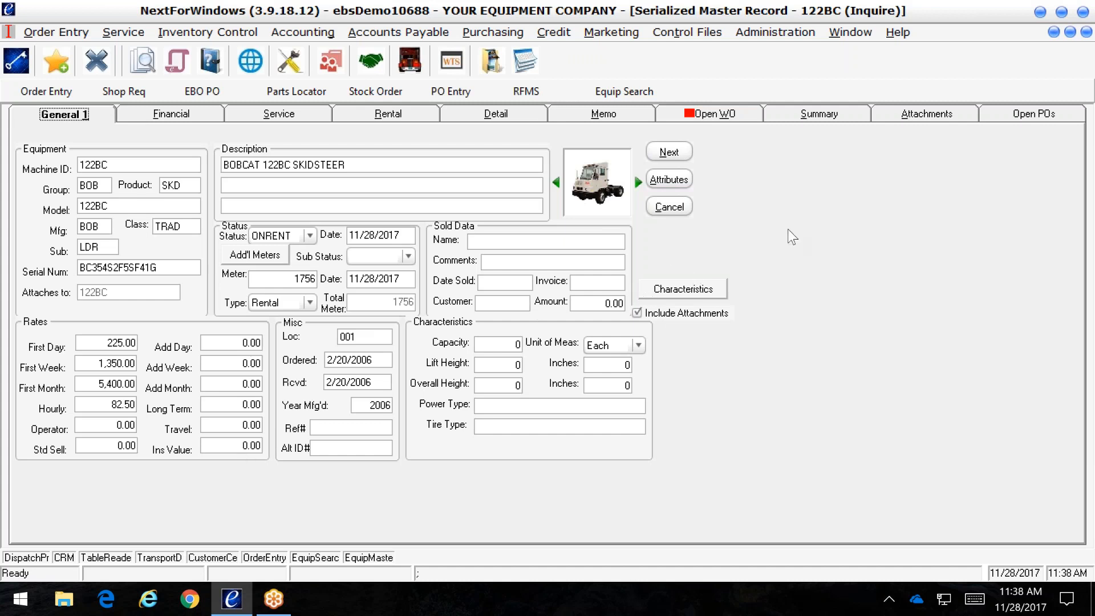
{"action": "left_click", "coordinate": [1086, 32]}
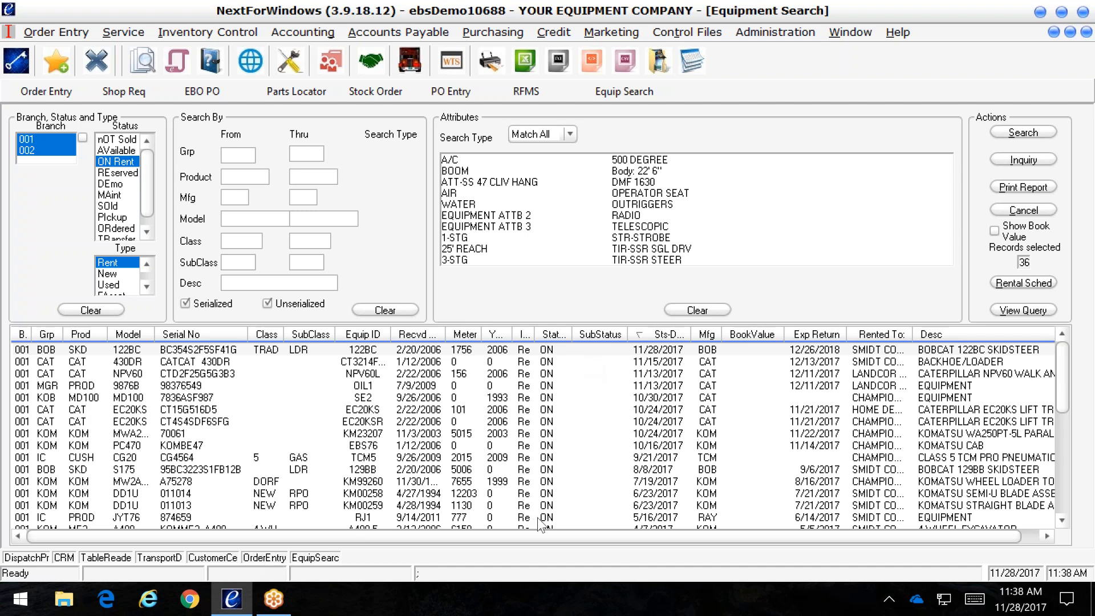
- Repeat the on-rent equipment search with book values shown and look through the listed machines
{"action": "mouse_move", "coordinate": [538, 518]}
{"action": "left_click", "coordinate": [996, 232]}
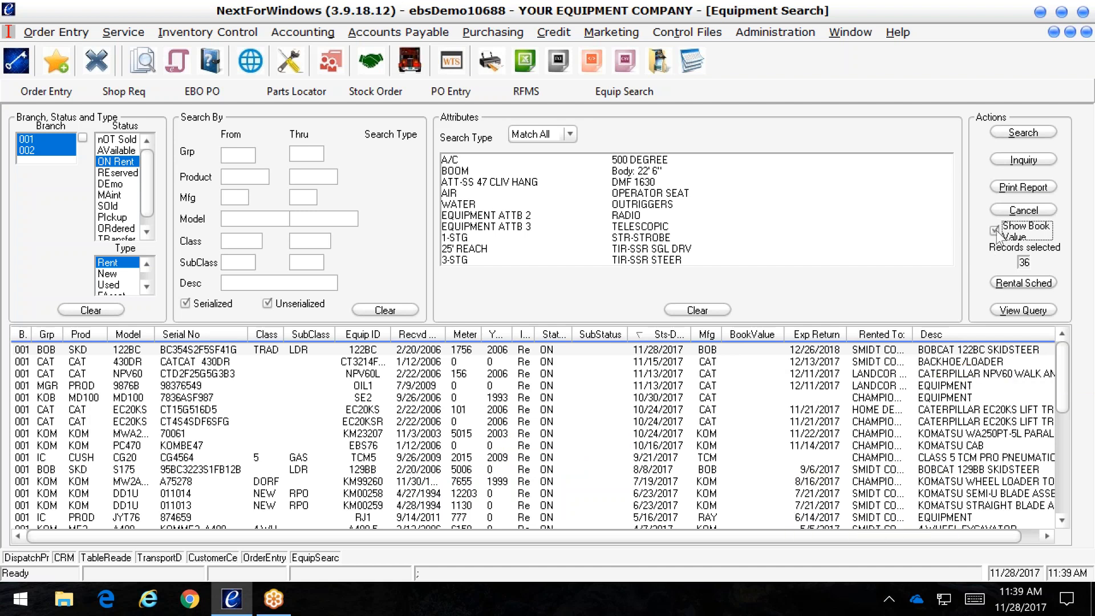
{"action": "left_click", "coordinate": [1012, 137]}
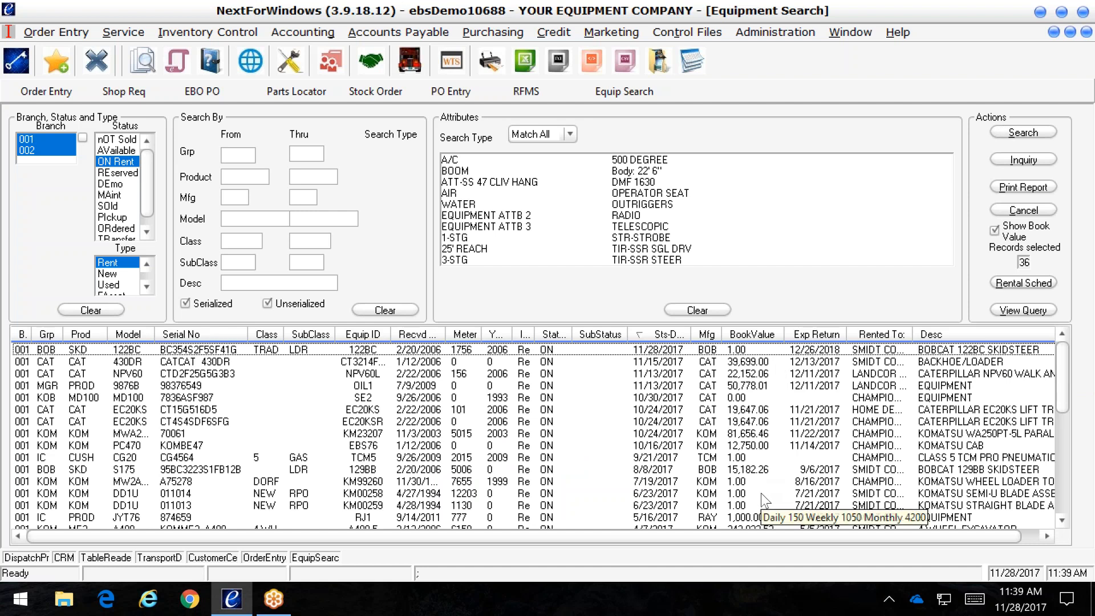
{"action": "scroll", "coordinate": [760, 493], "scroll_direction": "down", "scroll_amount": 2}
{"action": "scroll", "coordinate": [763, 500], "scroll_direction": "down", "scroll_amount": 3}
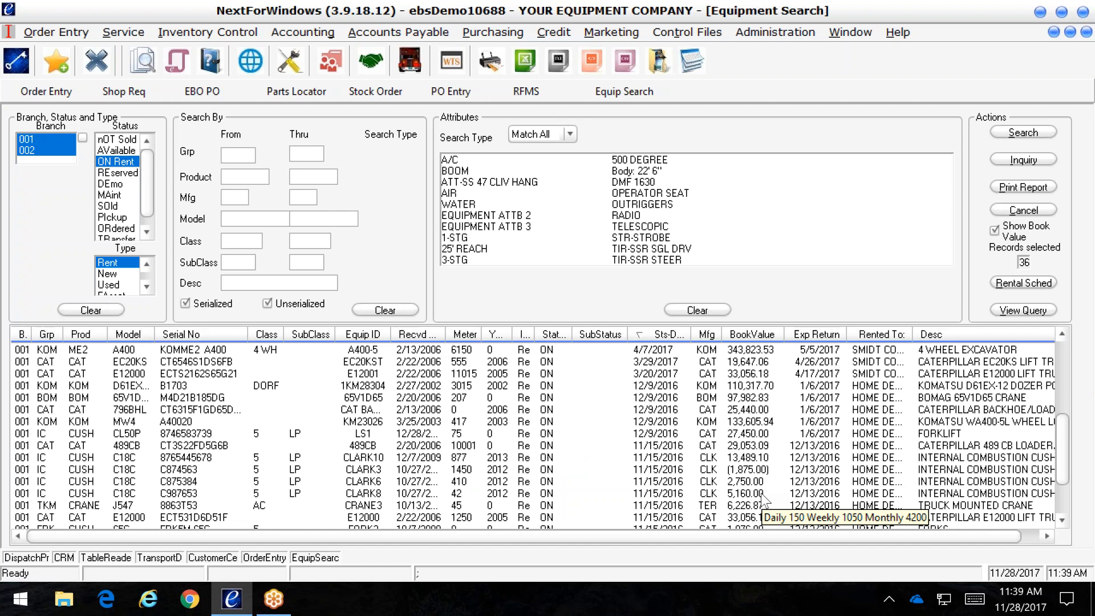
- Turn off the book value display, set the status filter to AVailable and review the remaining status and equipment type options
{"action": "left_click", "coordinate": [994, 230]}
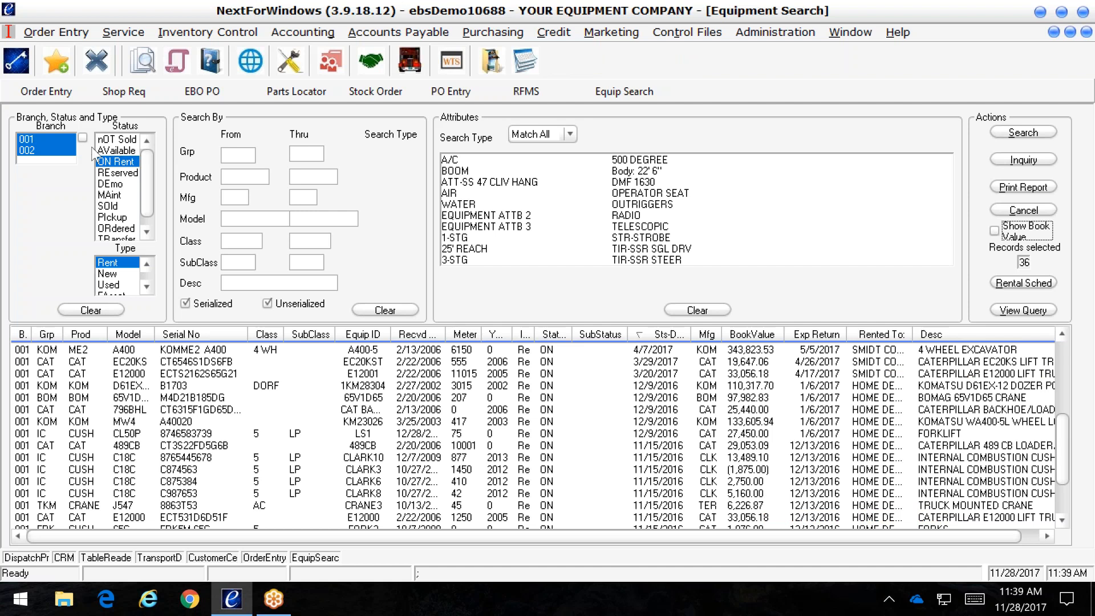
{"action": "left_click", "coordinate": [115, 141]}
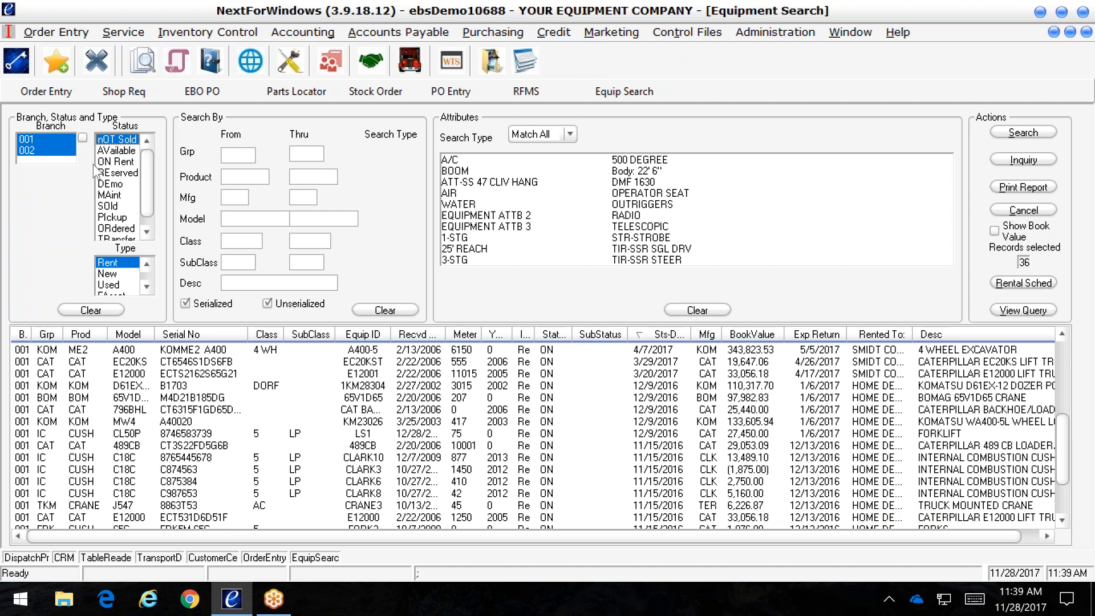
{"action": "left_click", "coordinate": [114, 150]}
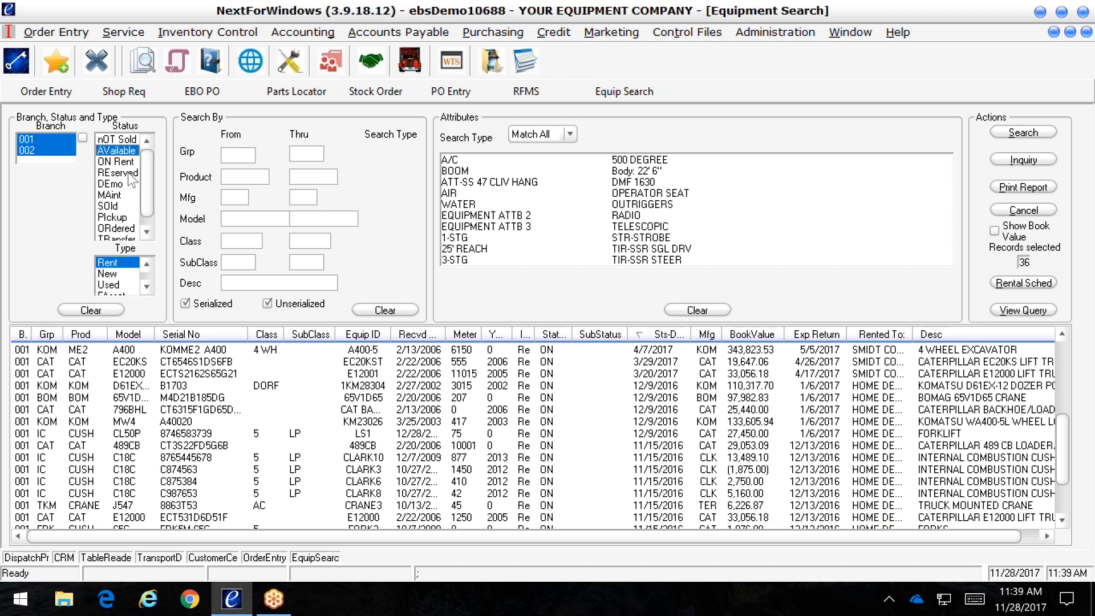
{"action": "scroll", "coordinate": [158, 193], "scroll_direction": "down", "scroll_amount": 1}
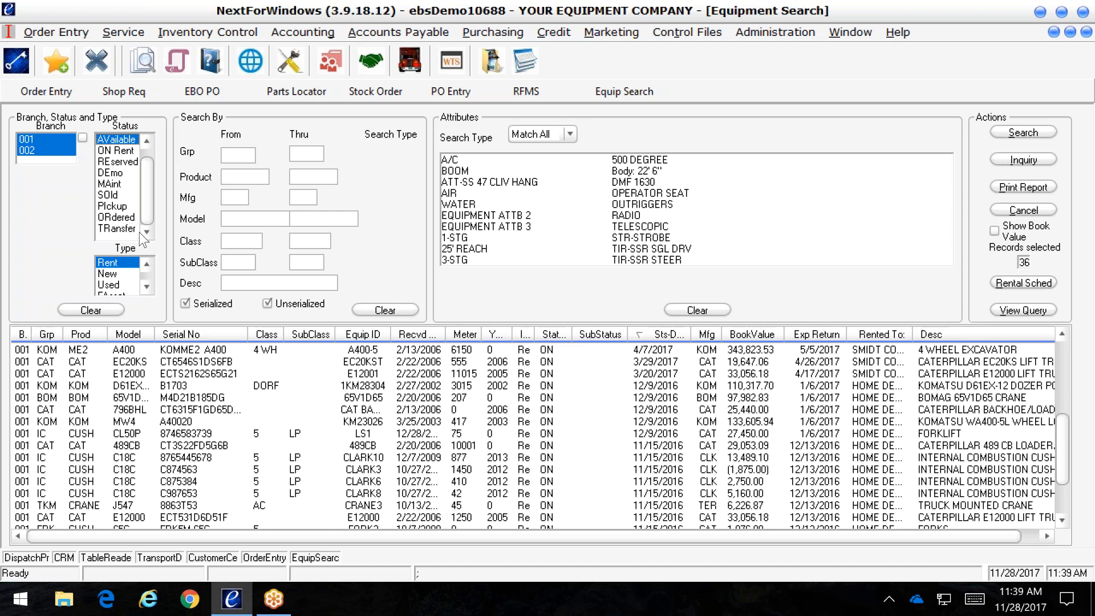
{"action": "scroll", "coordinate": [148, 186], "scroll_direction": "up", "scroll_amount": 1}
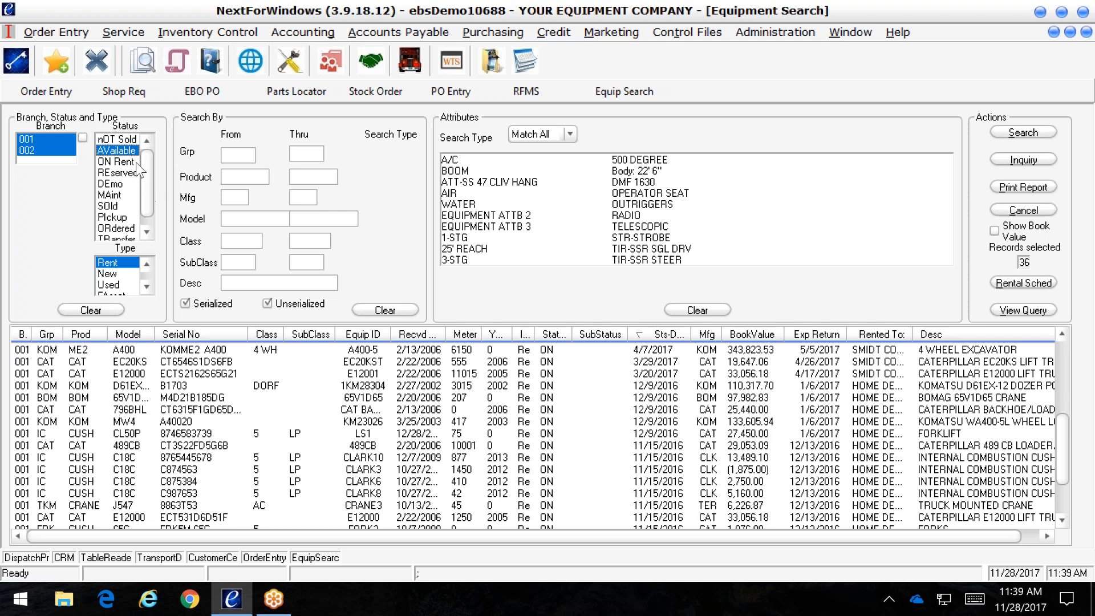
{"action": "scroll", "coordinate": [140, 284], "scroll_direction": "down", "scroll_amount": 1}
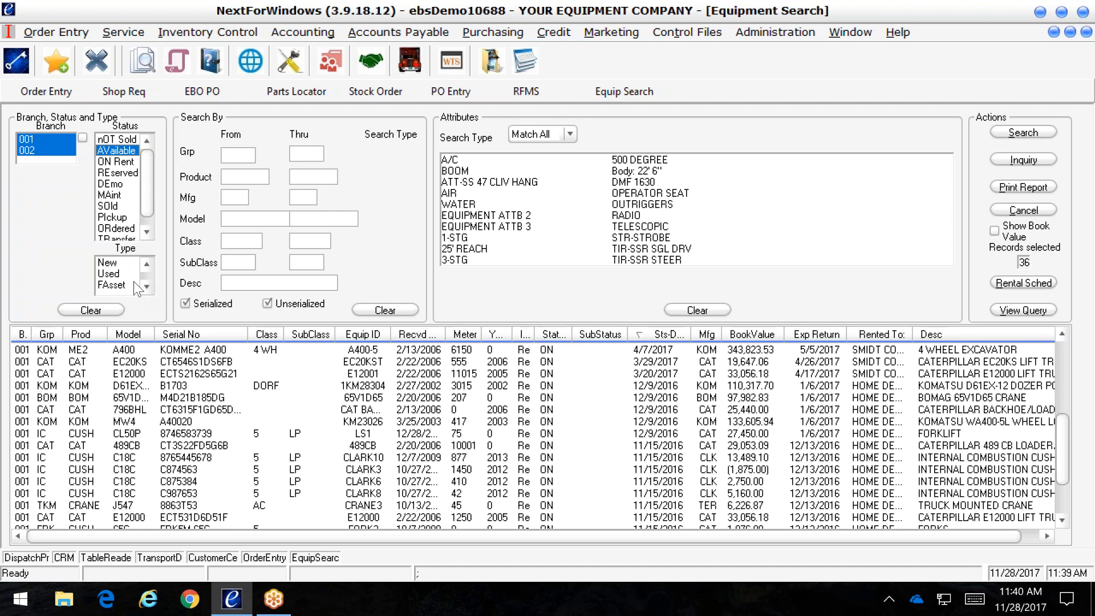
{"action": "scroll", "coordinate": [133, 280], "scroll_direction": "up", "scroll_amount": 1}
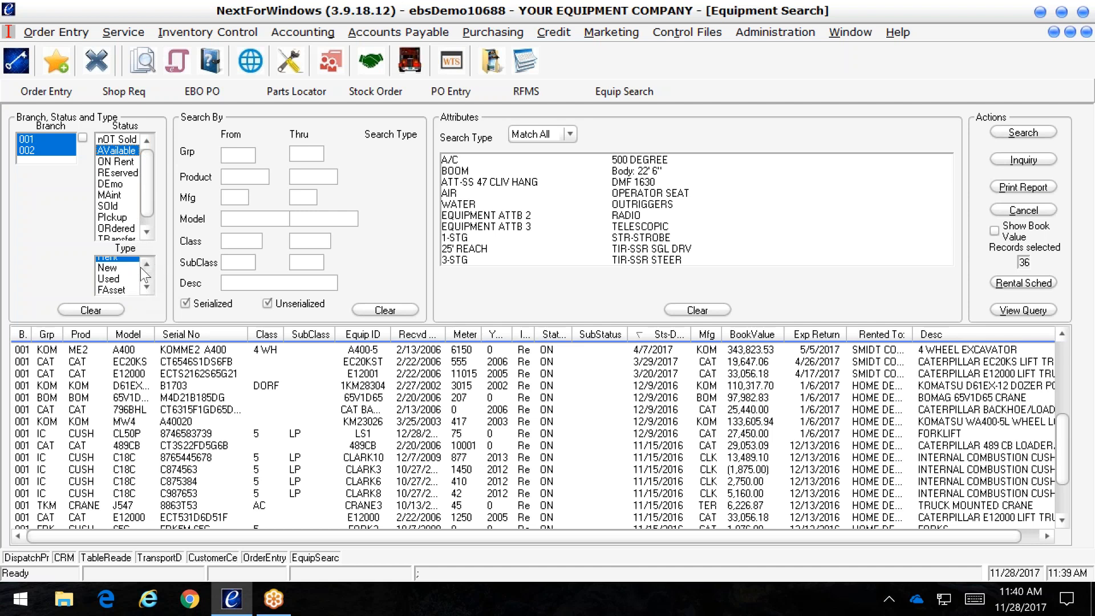
{"action": "scroll", "coordinate": [153, 292], "scroll_direction": "down", "scroll_amount": 1}
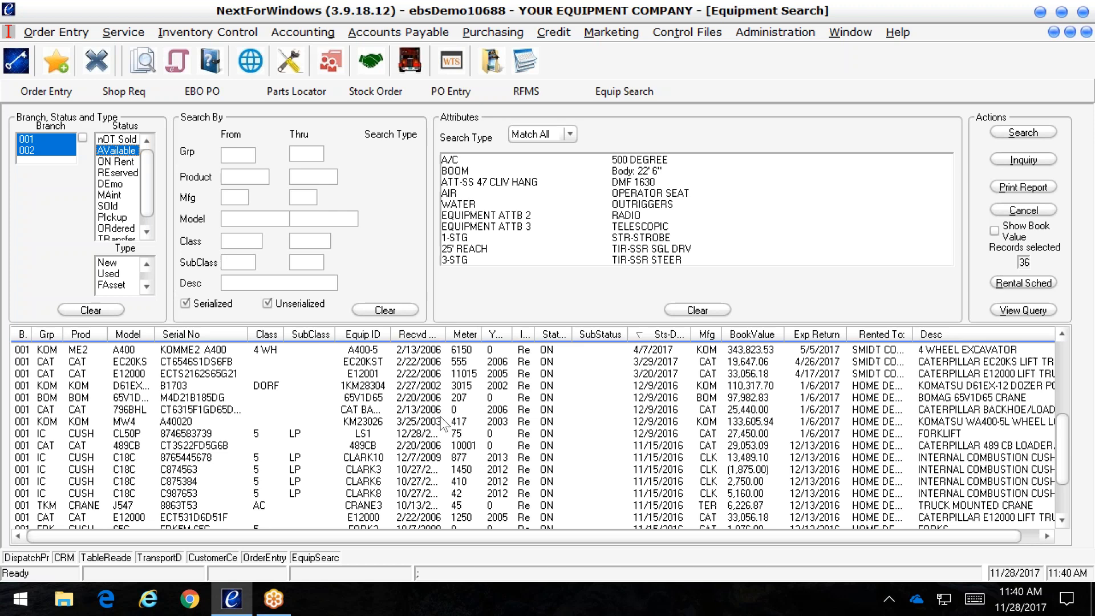
- Open the master record of lift truck CLARK3 from the search results, view its attachments and summary, and close the record
{"action": "scroll", "coordinate": [445, 422], "scroll_direction": "down", "scroll_amount": 2}
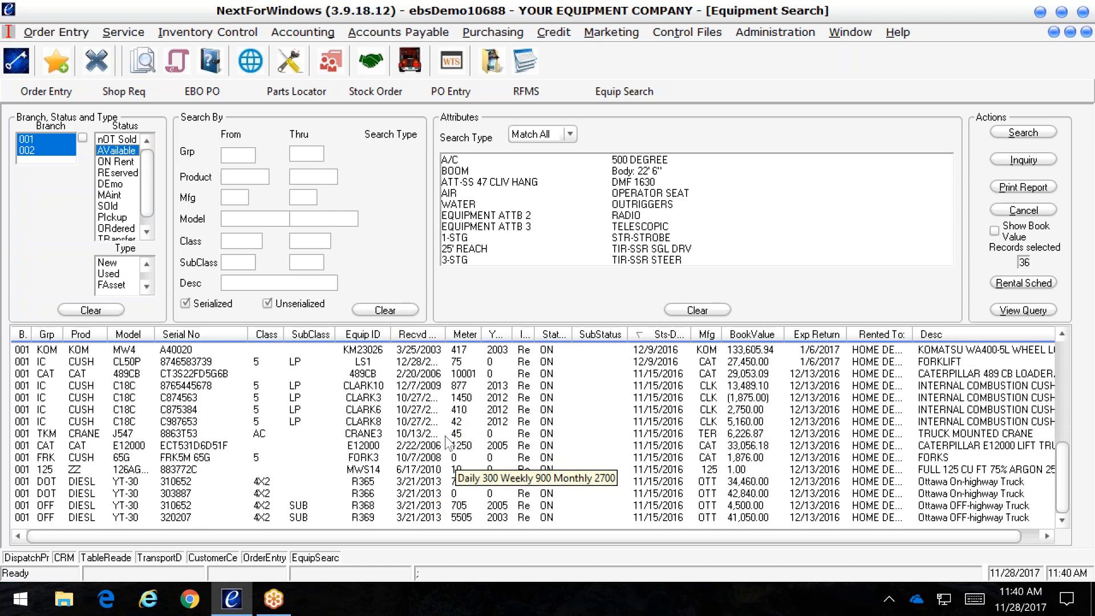
{"action": "double_click", "coordinate": [440, 398]}
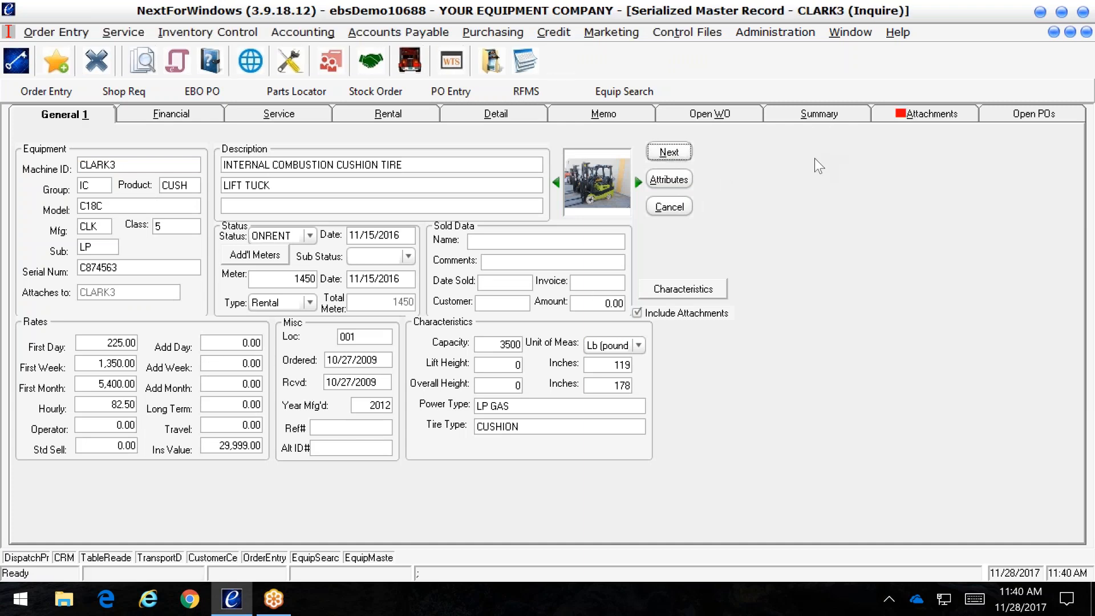
{"action": "left_click", "coordinate": [937, 116]}
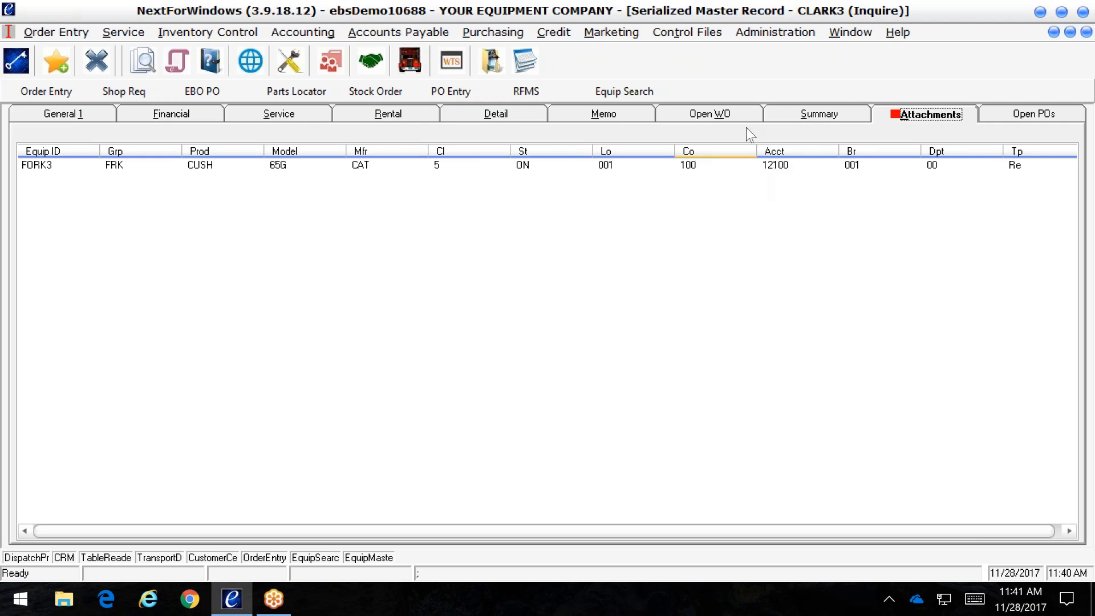
{"action": "left_click", "coordinate": [819, 114]}
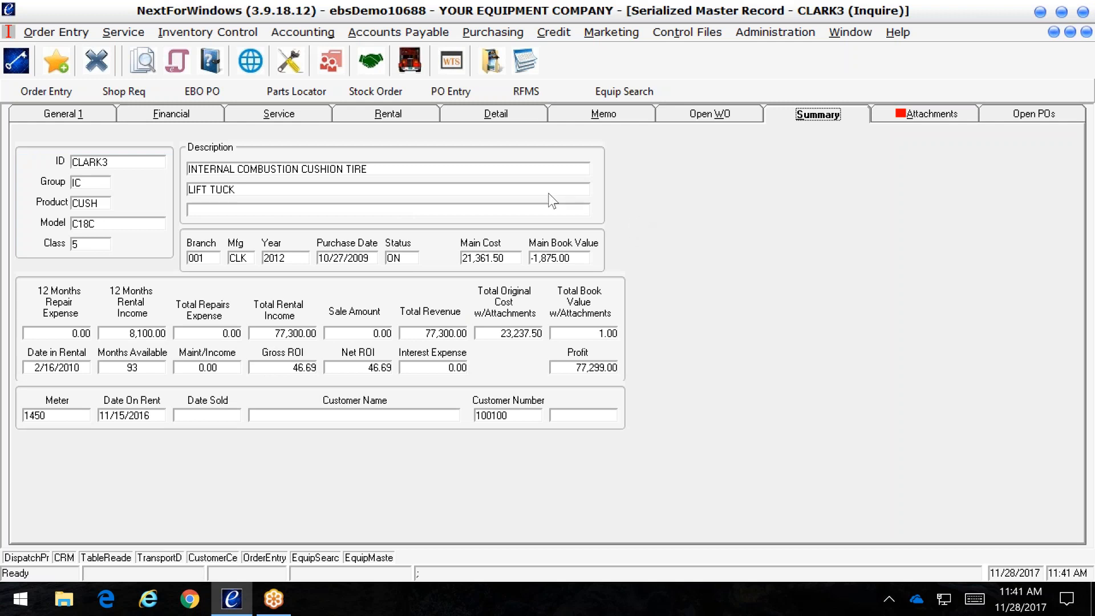
{"action": "left_click", "coordinate": [1086, 33]}
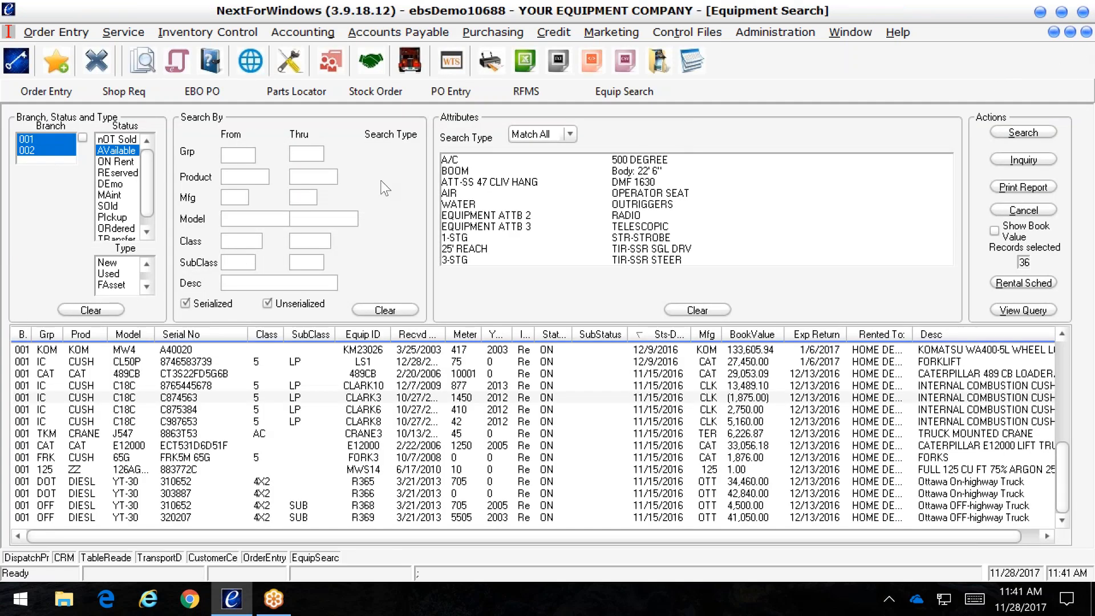
- Review the available equipment inventory functions and the list of equipment reports
{"action": "left_click", "coordinate": [190, 26]}
{"action": "mouse_move", "coordinate": [237, 61]}
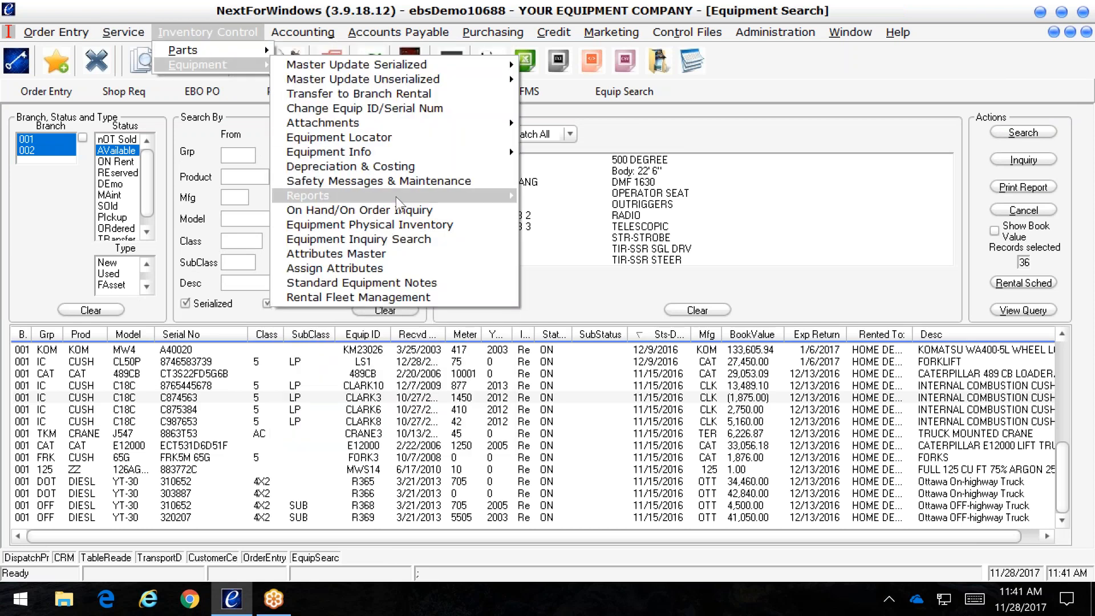
{"action": "mouse_move", "coordinate": [399, 203]}
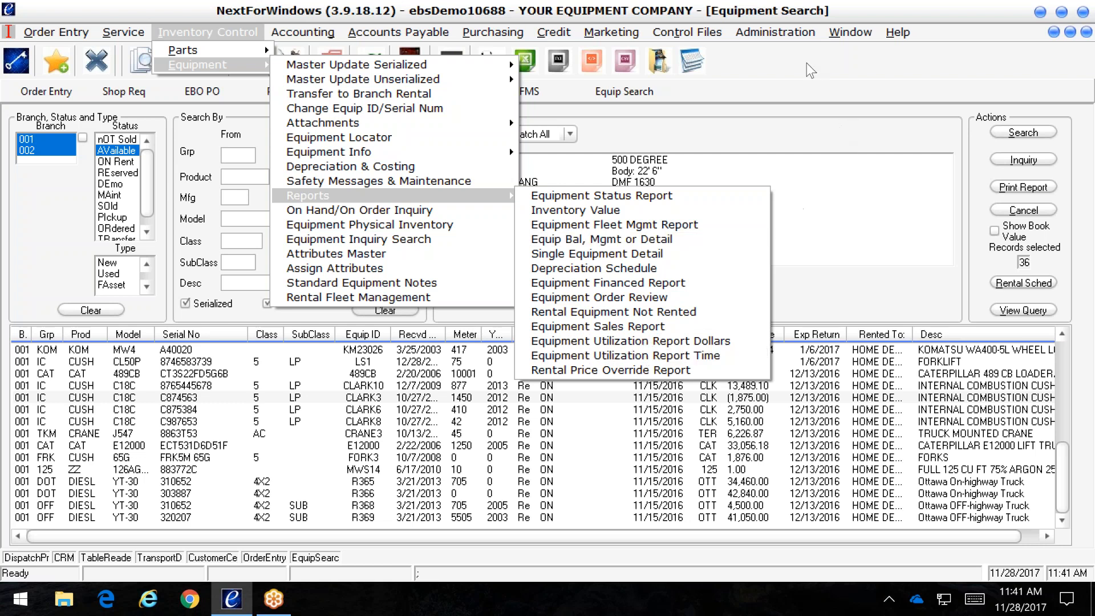
{"action": "left_click", "coordinate": [758, 96]}
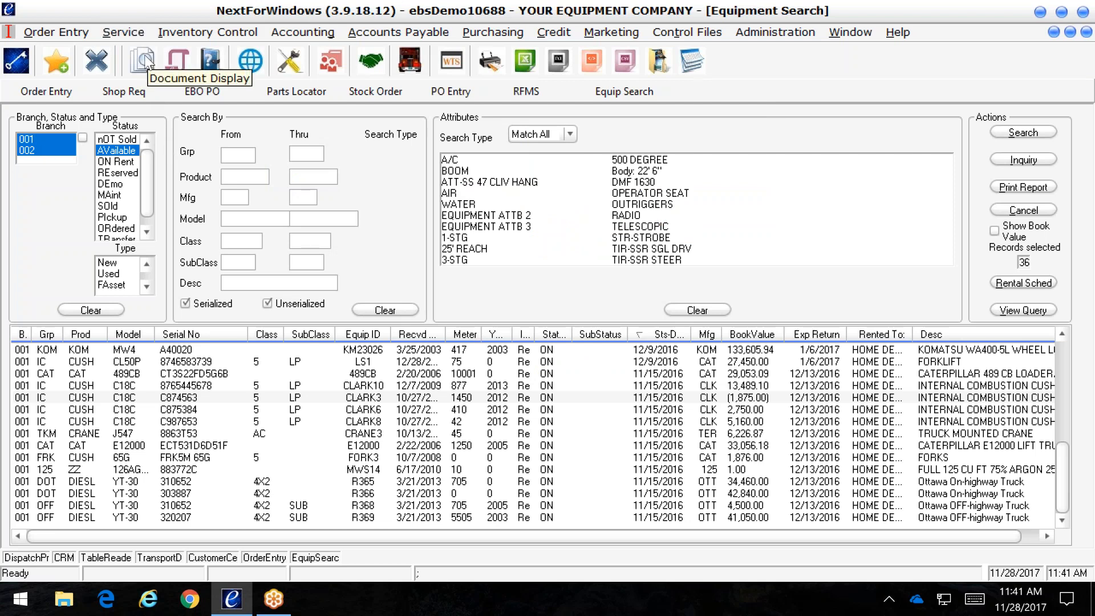
{"action": "left_click", "coordinate": [178, 37]}
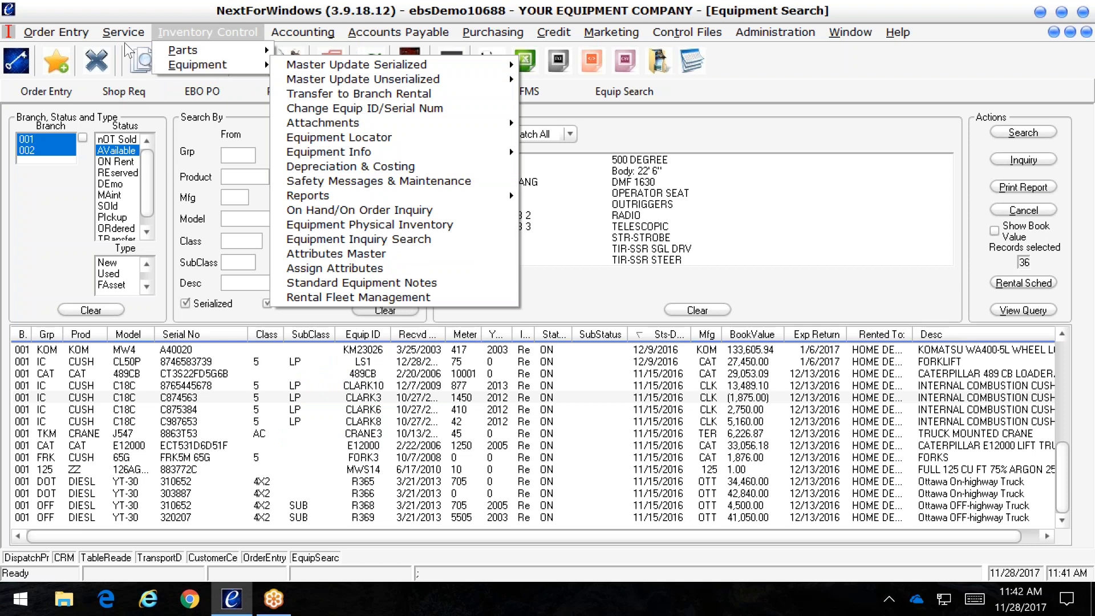
{"action": "mouse_move", "coordinate": [118, 38]}
- Start a blank order entry and open the general document search from it
{"action": "left_click", "coordinate": [56, 93]}
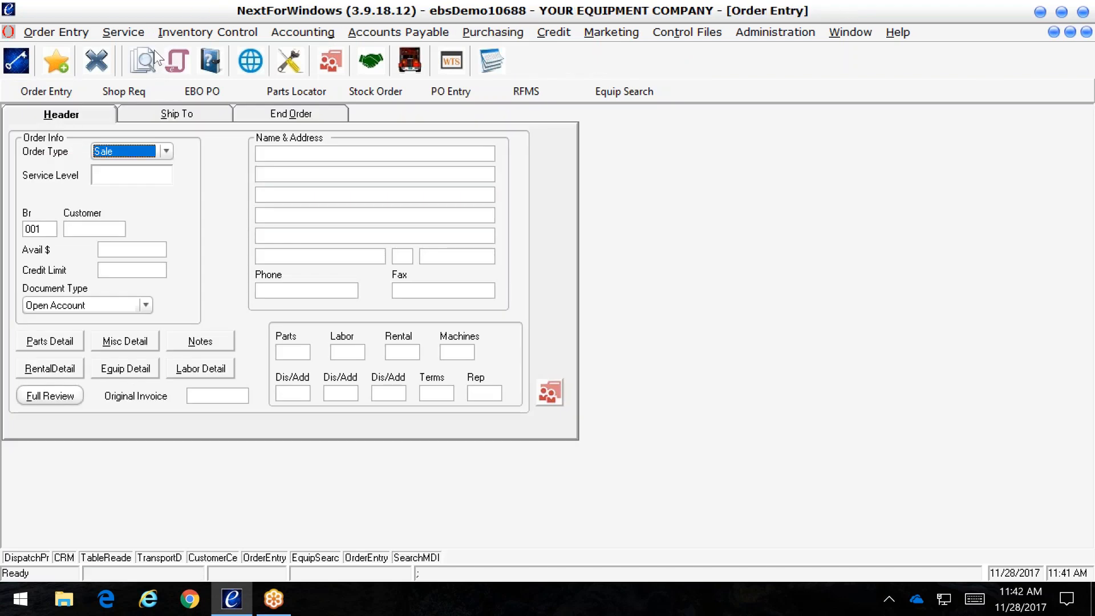
{"action": "left_click", "coordinate": [148, 61]}
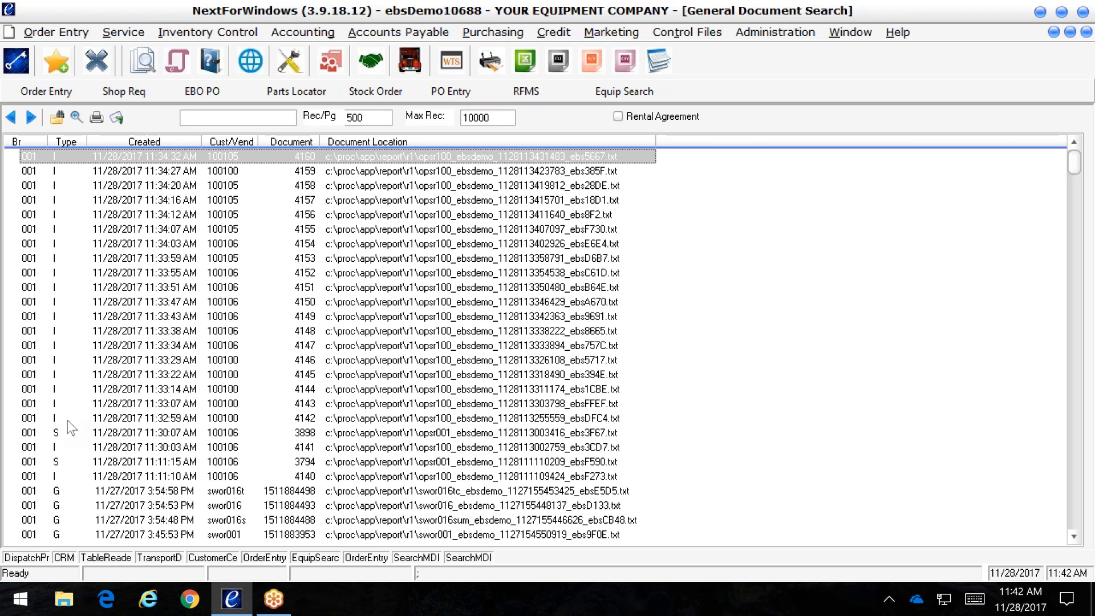
{"action": "left_click", "coordinate": [96, 423]}
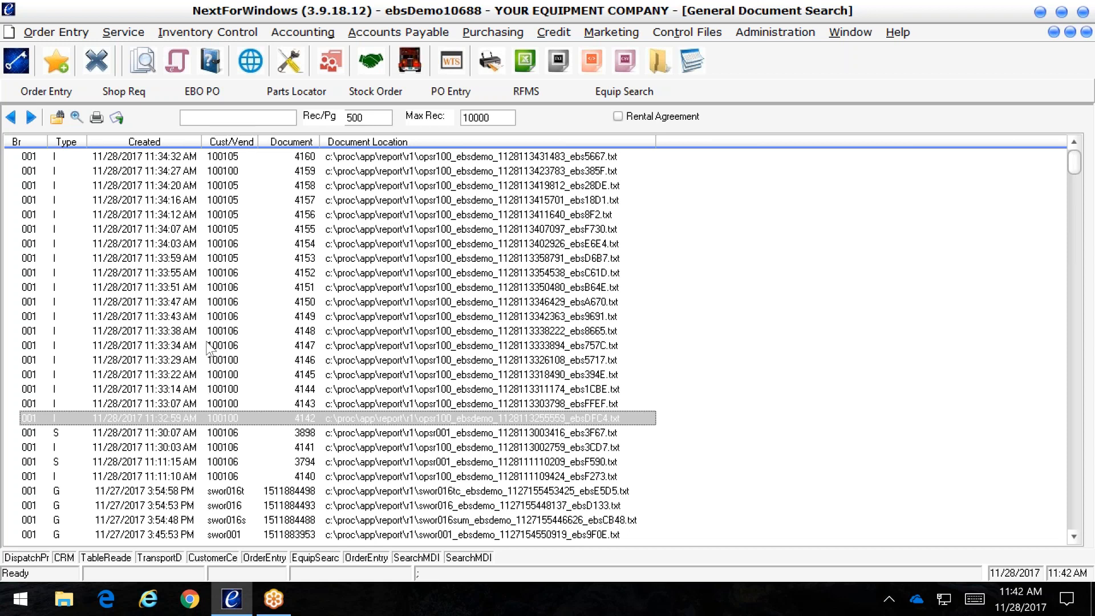
- Open the rental invoice created 11/28/2017 at 11:34:32 AM, read through its billing lines and close it
{"action": "double_click", "coordinate": [178, 162]}
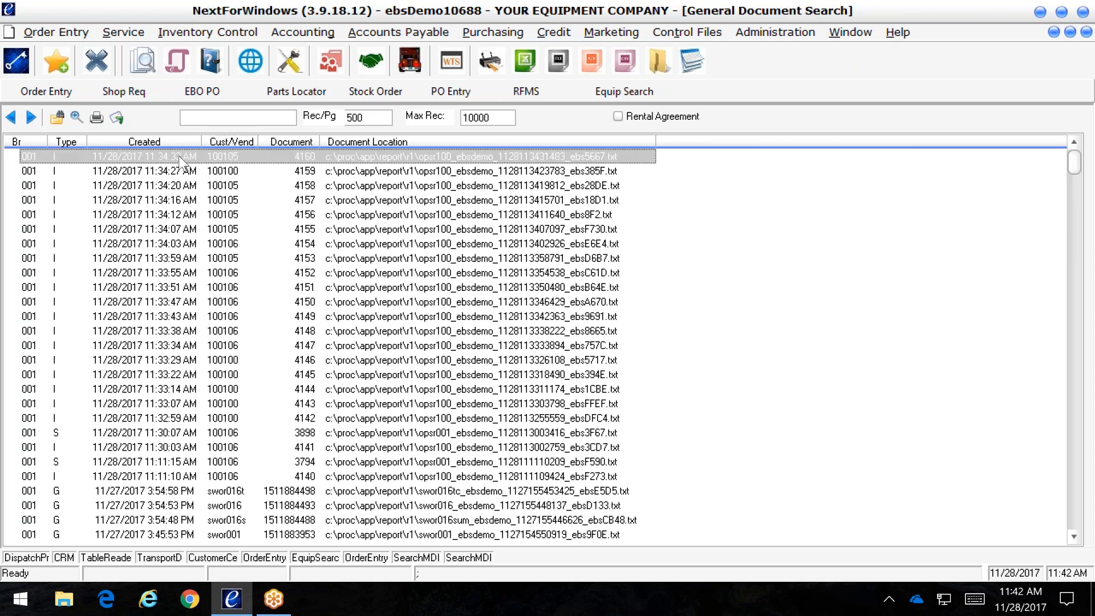
{"action": "scroll", "coordinate": [321, 368], "scroll_direction": "down", "scroll_amount": 2}
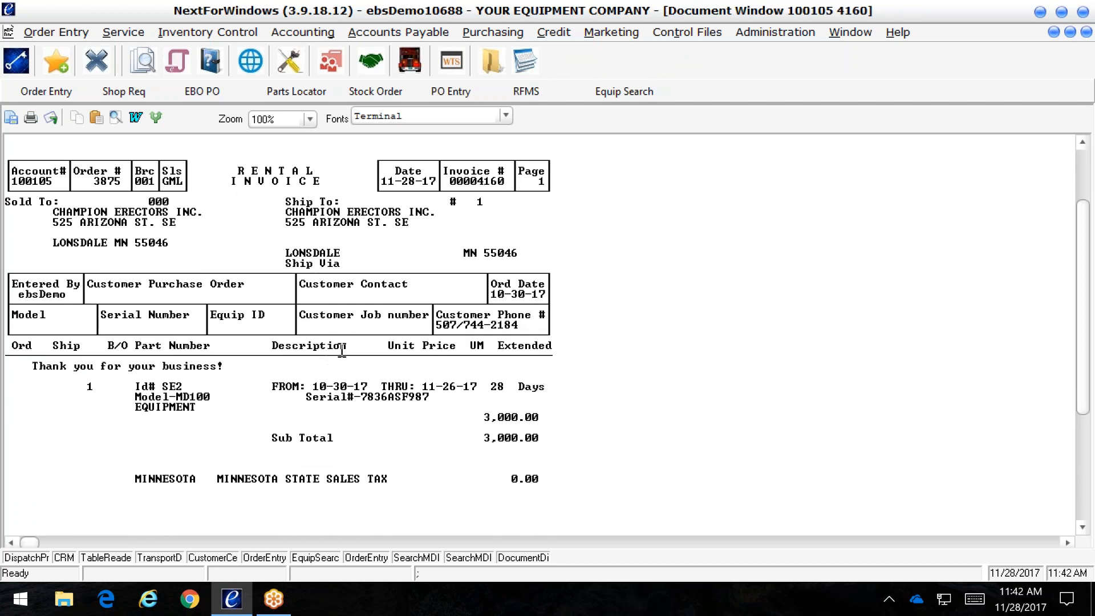
{"action": "scroll", "coordinate": [342, 351], "scroll_direction": "down", "scroll_amount": 2}
{"action": "scroll", "coordinate": [350, 344], "scroll_direction": "down", "scroll_amount": 3}
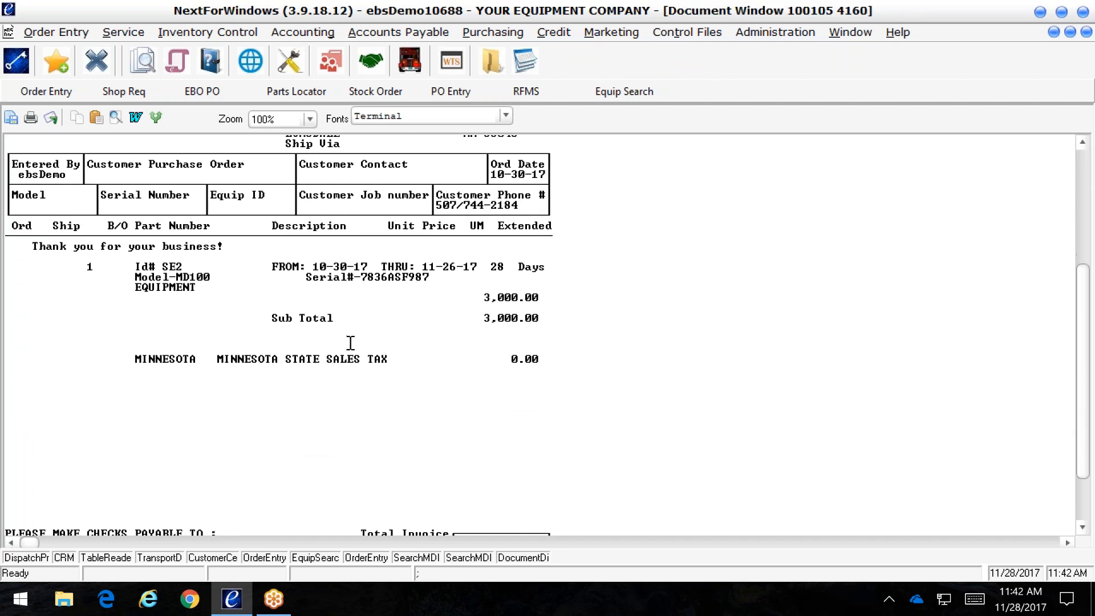
{"action": "scroll", "coordinate": [702, 282], "scroll_direction": "down", "scroll_amount": 2}
{"action": "scroll", "coordinate": [709, 279], "scroll_direction": "up", "scroll_amount": 4}
{"action": "scroll", "coordinate": [713, 279], "scroll_direction": "down", "scroll_amount": 4}
{"action": "scroll", "coordinate": [716, 280], "scroll_direction": "up", "scroll_amount": 3}
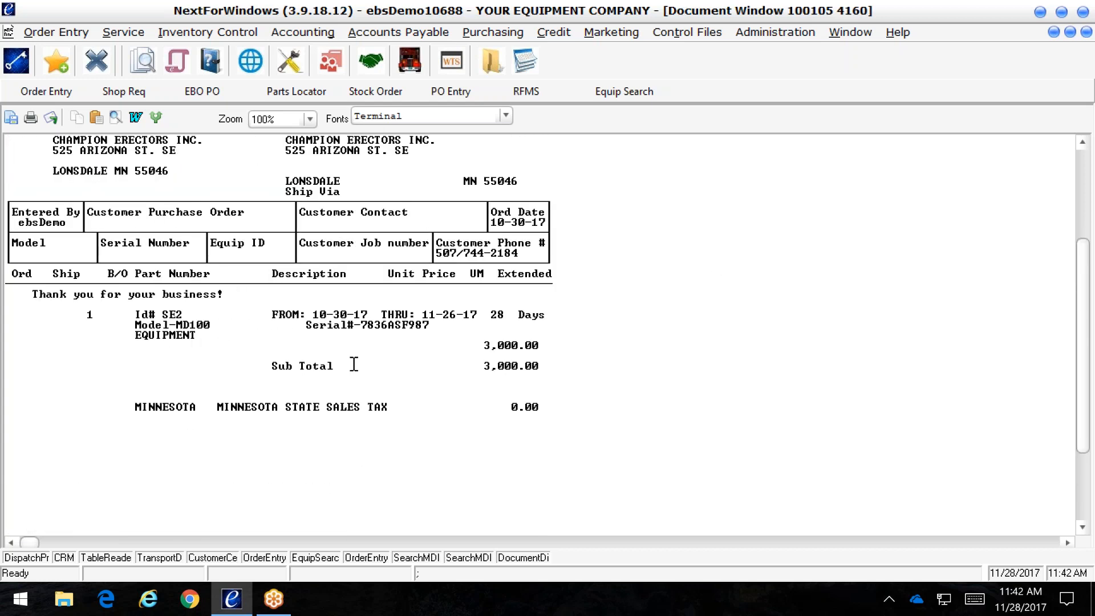
{"action": "left_click", "coordinate": [1085, 32]}
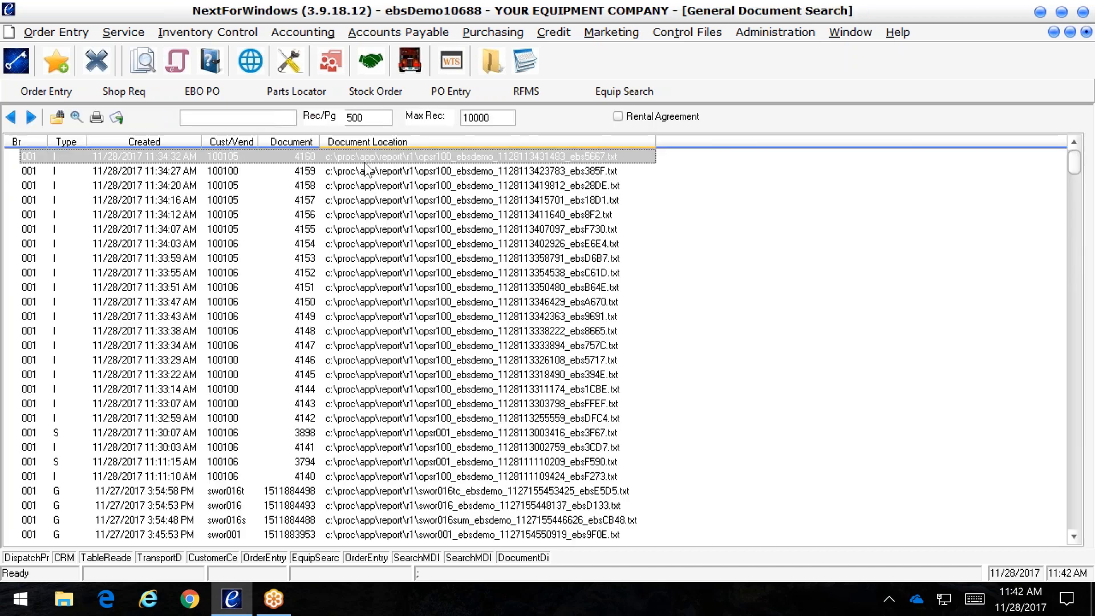
- Open the rental invoice created 11/28/2017 at 11:34:16 AM, read it down to the invoice total and close it
{"action": "double_click", "coordinate": [190, 200]}
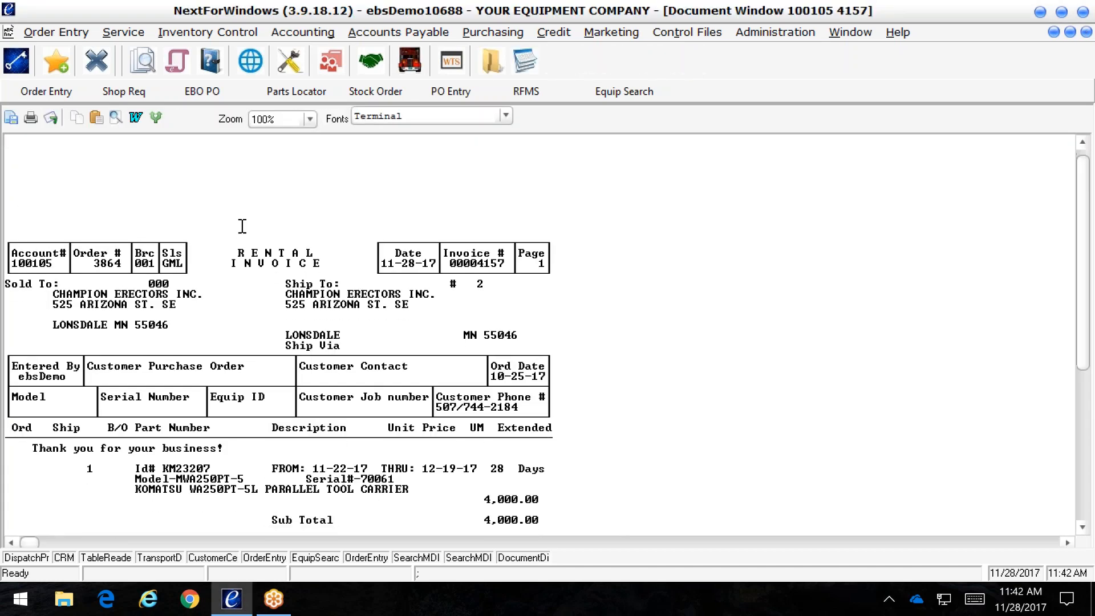
{"action": "scroll", "coordinate": [248, 225], "scroll_direction": "down", "scroll_amount": 4}
{"action": "scroll", "coordinate": [253, 224], "scroll_direction": "down", "scroll_amount": 5}
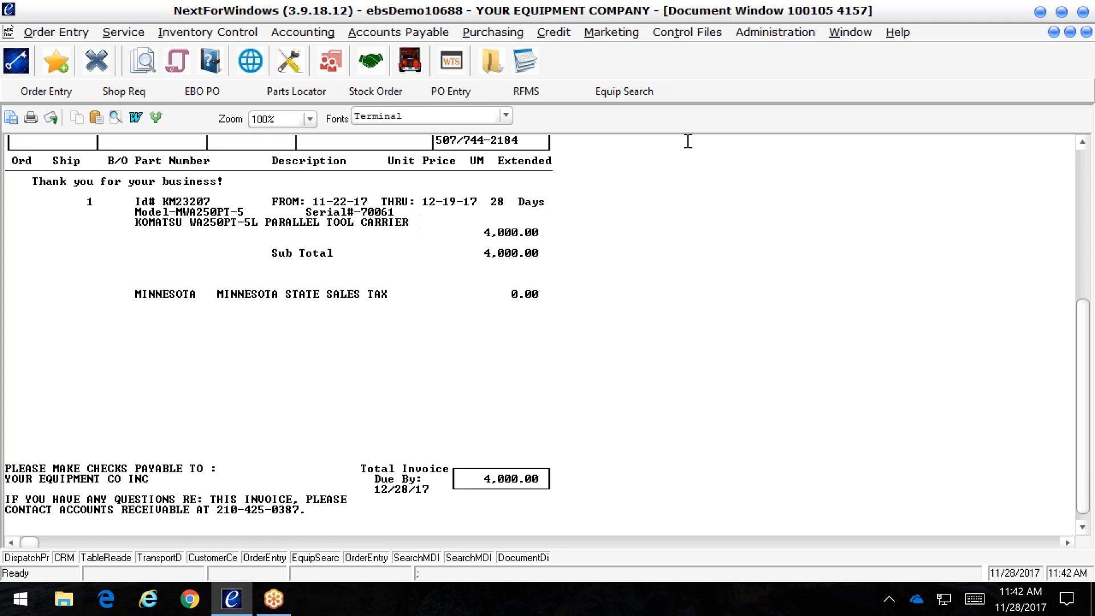
{"action": "left_click", "coordinate": [1086, 32]}
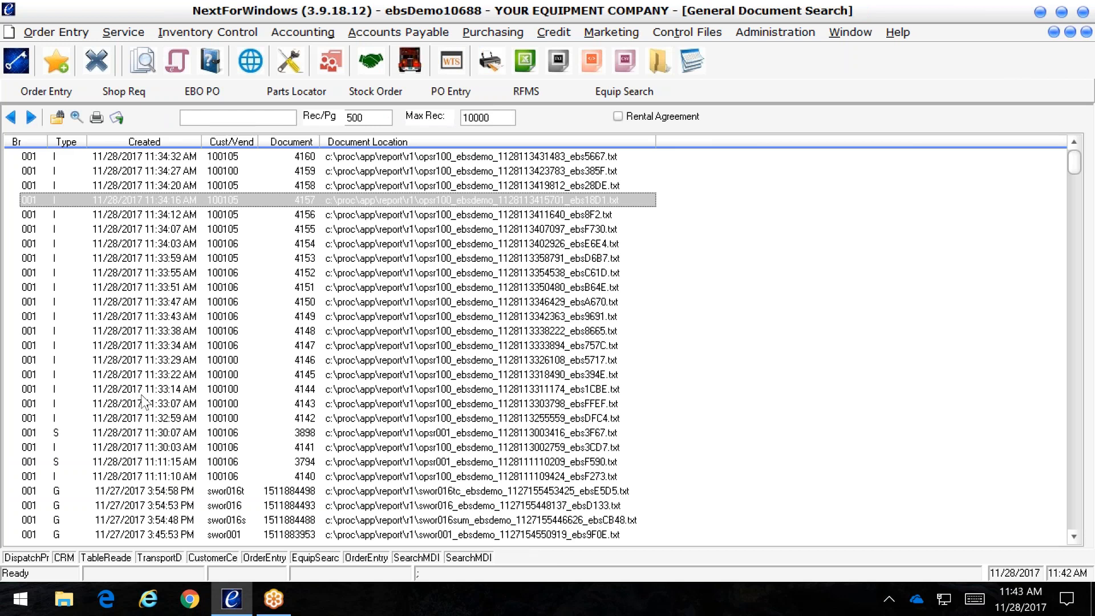
- Open the rental invoice created 11/28/2017 at 11:33:51 AM, examine its order date and rental period, and close it
{"action": "double_click", "coordinate": [221, 288]}
{"action": "scroll", "coordinate": [300, 319], "scroll_direction": "down", "scroll_amount": 3}
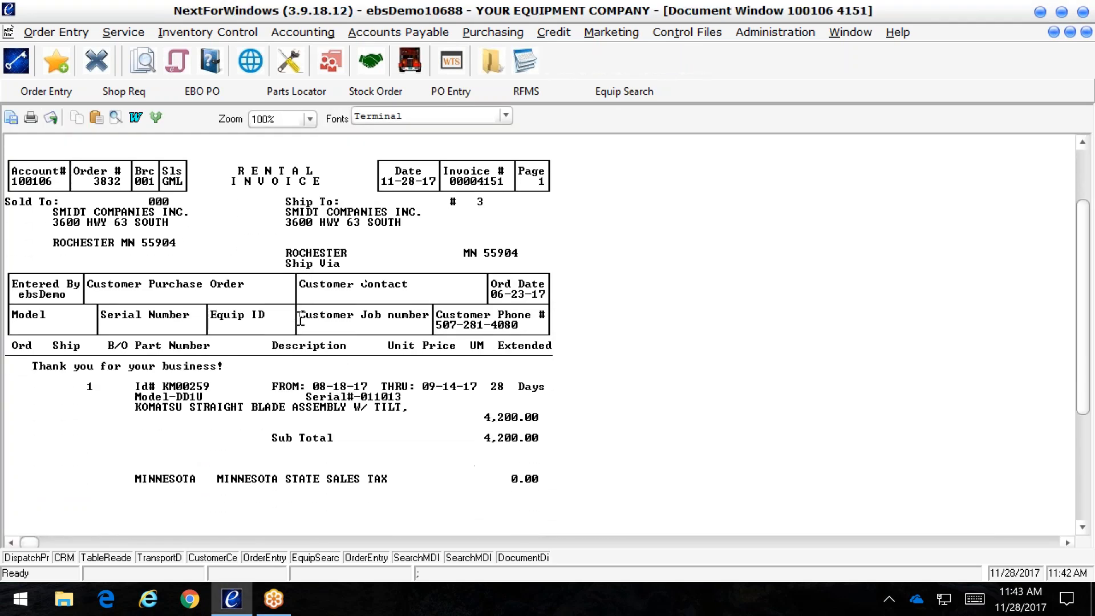
{"action": "scroll", "coordinate": [301, 319], "scroll_direction": "down", "scroll_amount": 3}
{"action": "scroll", "coordinate": [300, 320], "scroll_direction": "up", "scroll_amount": 3}
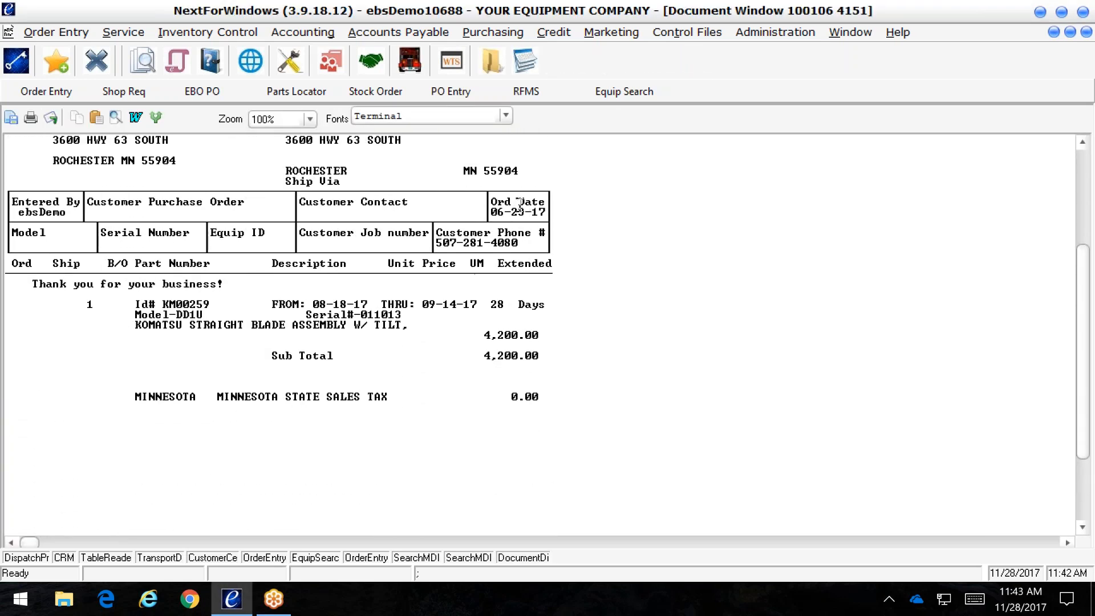
{"action": "left_click", "coordinate": [1087, 33]}
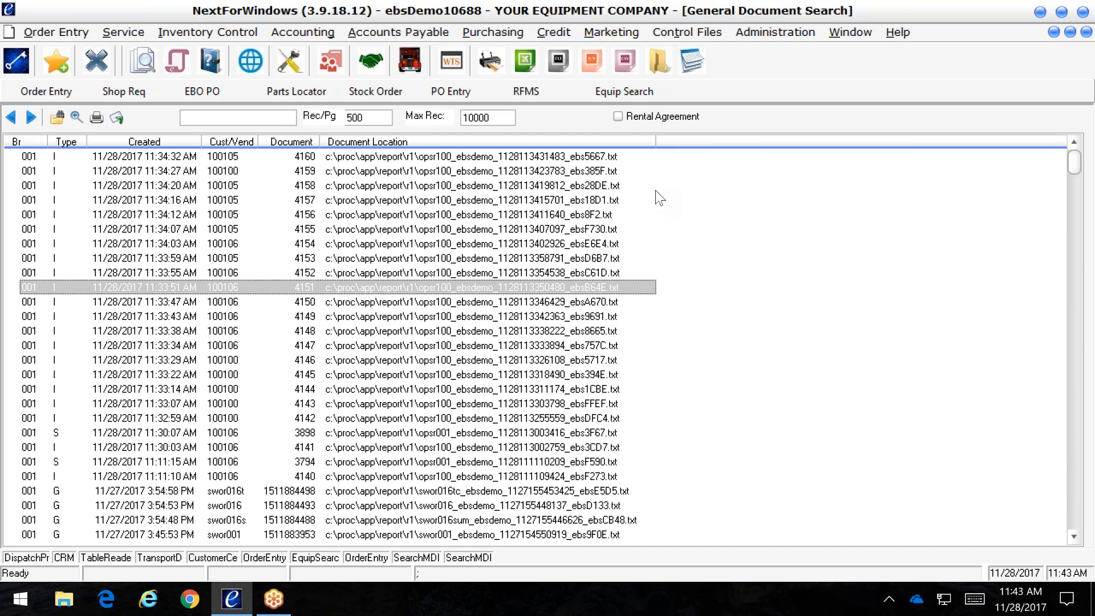
- Close and reopen the general document search and look through the older documents from November 2017
{"action": "key", "text": "Escape"}
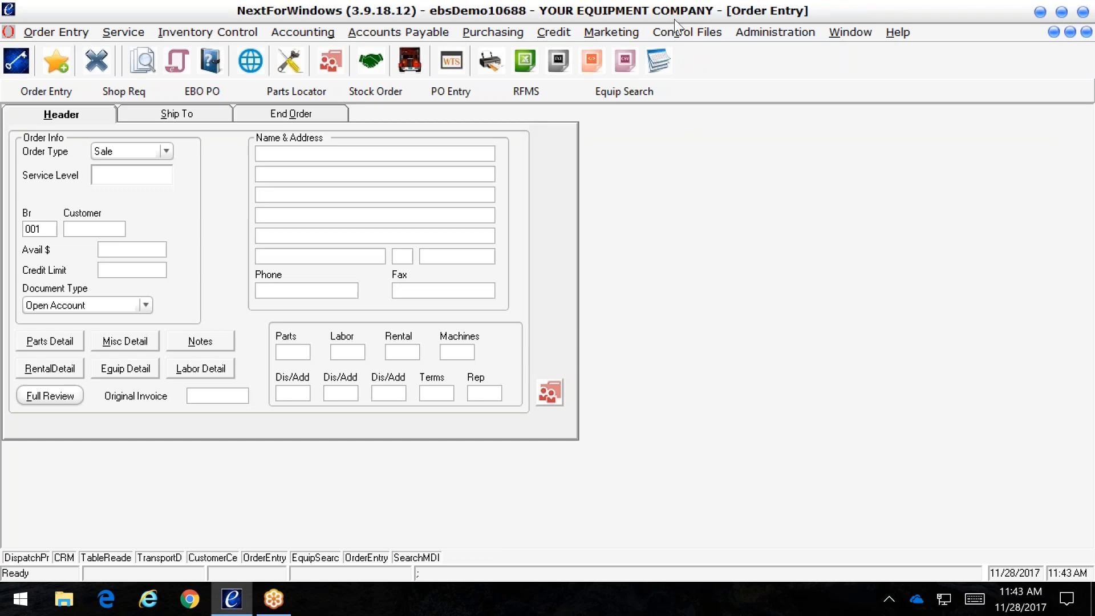
{"action": "left_click", "coordinate": [142, 63]}
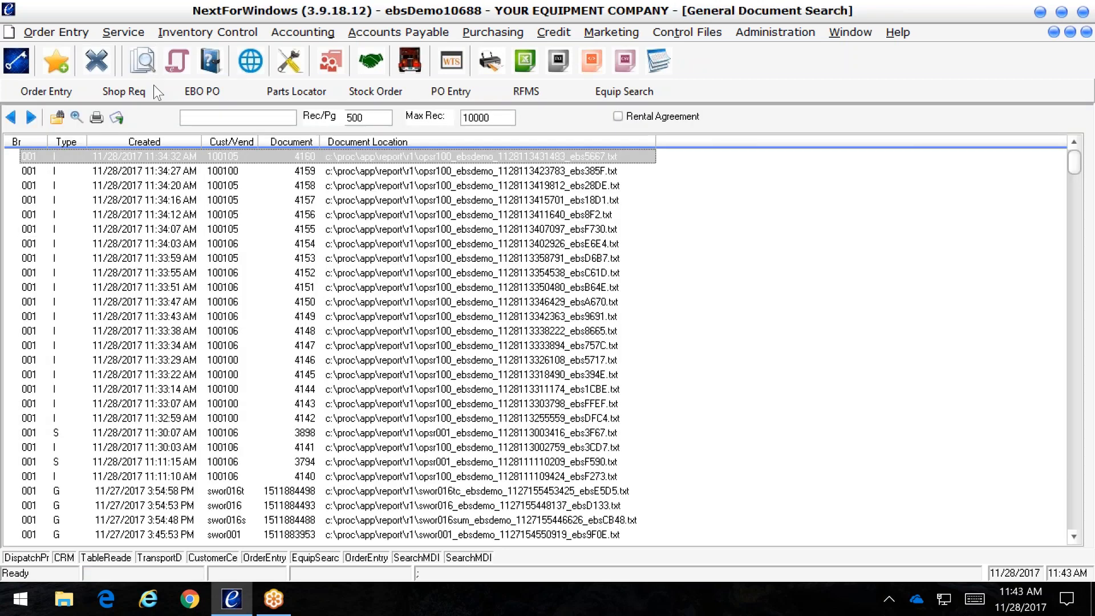
{"action": "scroll", "coordinate": [279, 309], "scroll_direction": "down", "scroll_amount": 5}
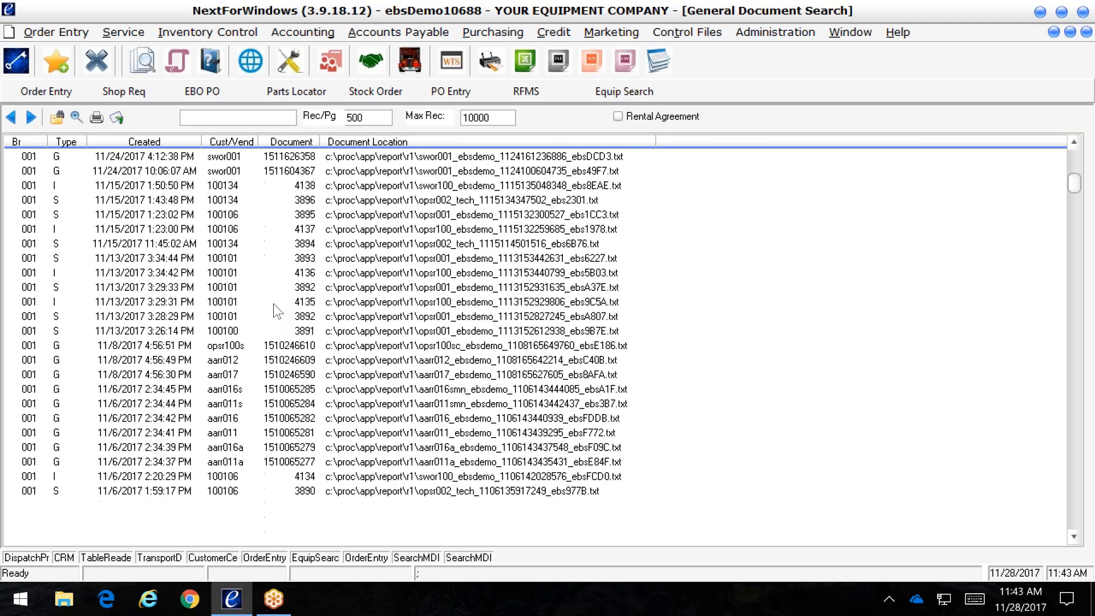
{"action": "scroll", "coordinate": [276, 310], "scroll_direction": "down", "scroll_amount": 5}
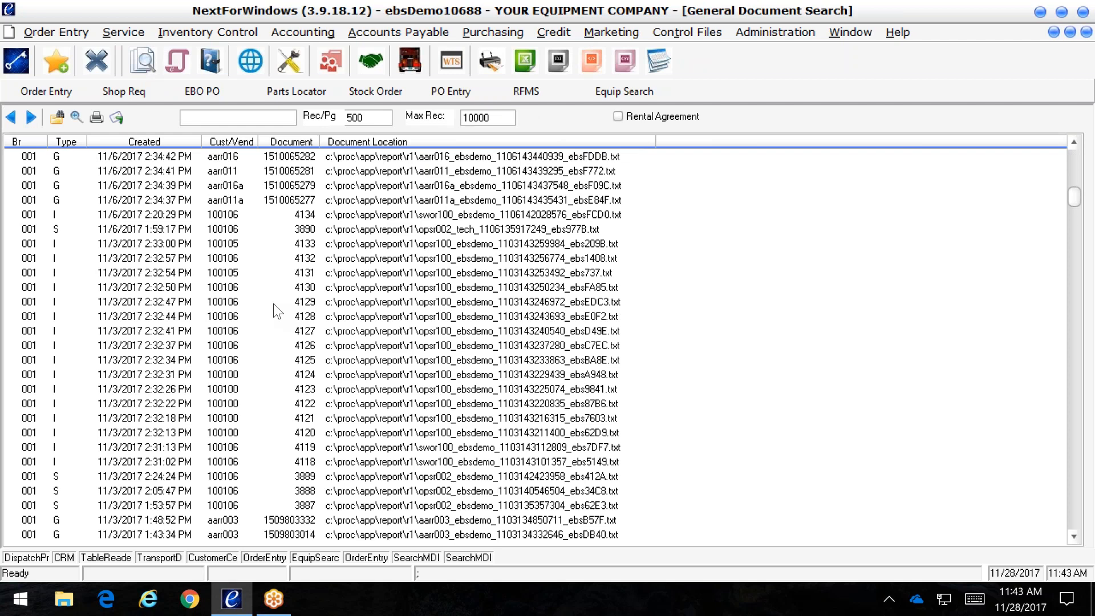
- Return to the newest stored documents and look down the list again to those from early November 2017
{"action": "scroll", "coordinate": [273, 303], "scroll_direction": "up", "scroll_amount": 15}
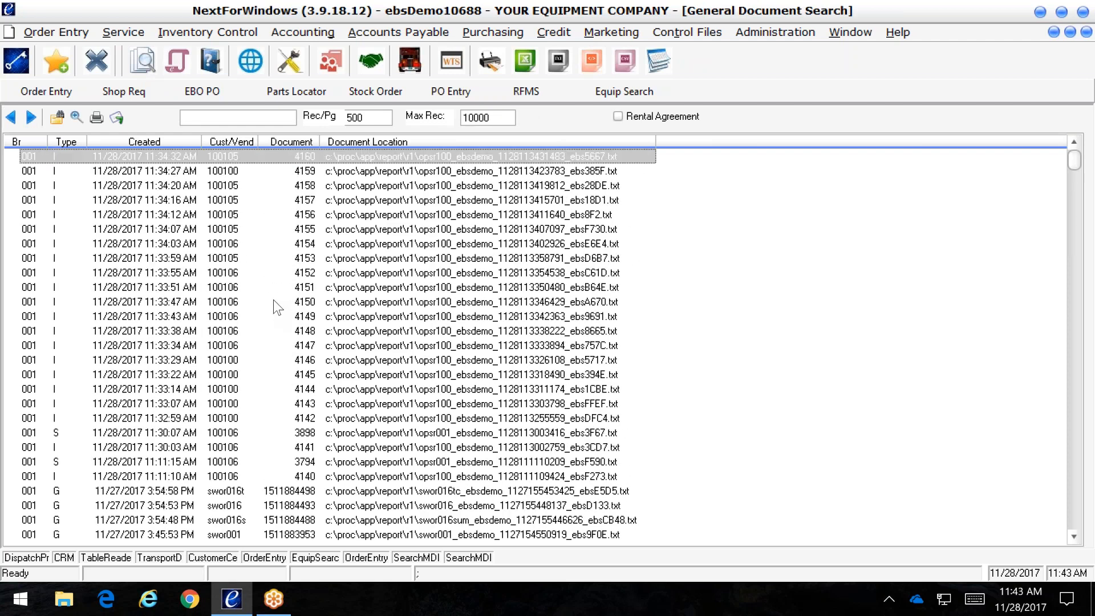
{"action": "scroll", "coordinate": [272, 299], "scroll_direction": "down", "scroll_amount": 5}
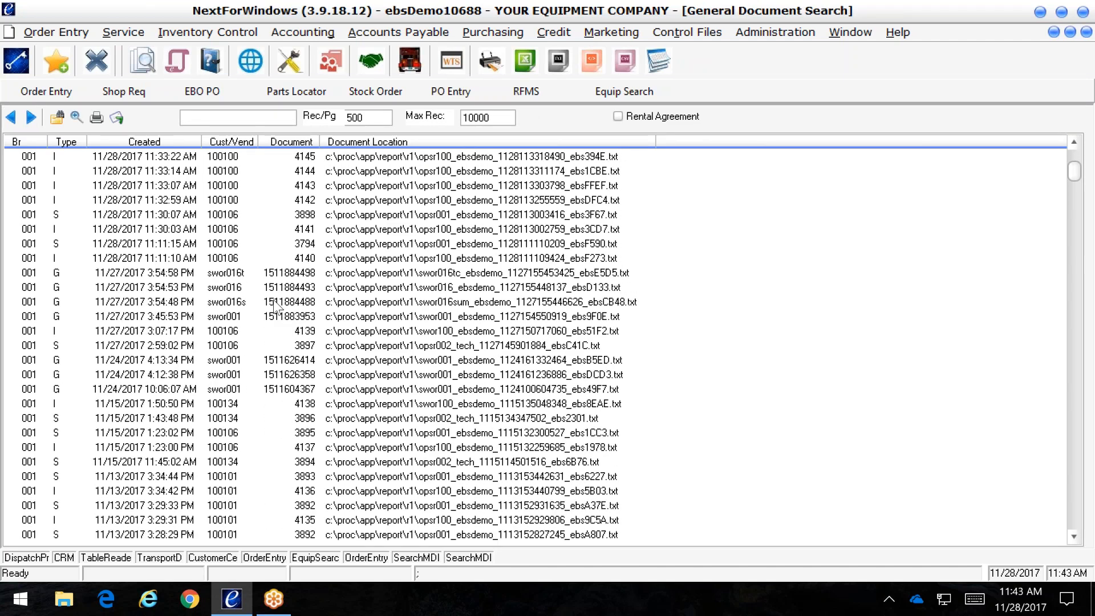
{"action": "scroll", "coordinate": [275, 306], "scroll_direction": "down", "scroll_amount": 5}
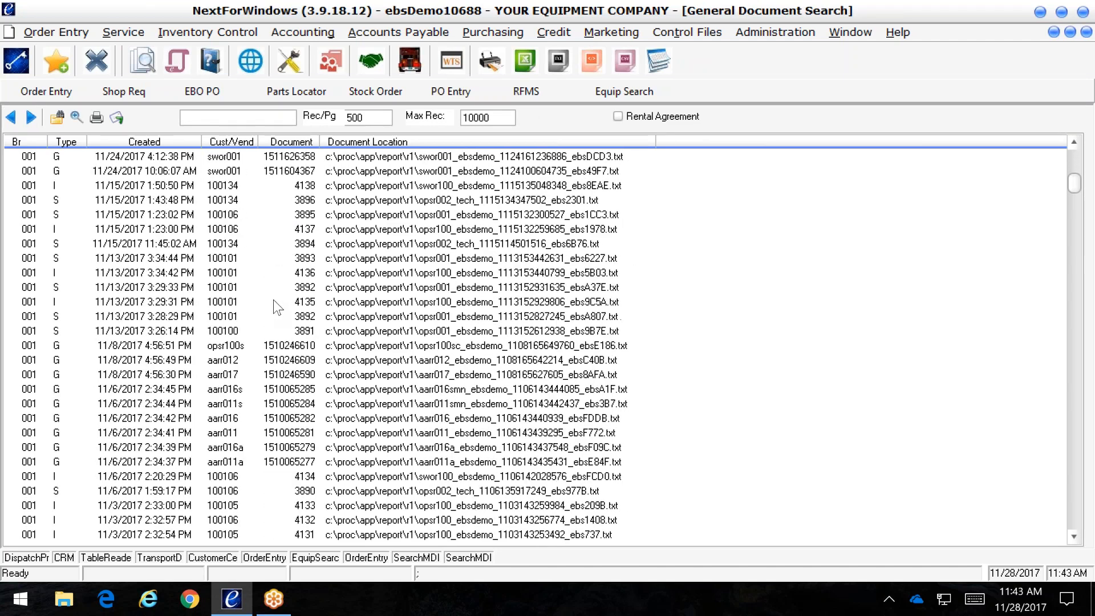
{"action": "scroll", "coordinate": [272, 300], "scroll_direction": "down", "scroll_amount": 10}
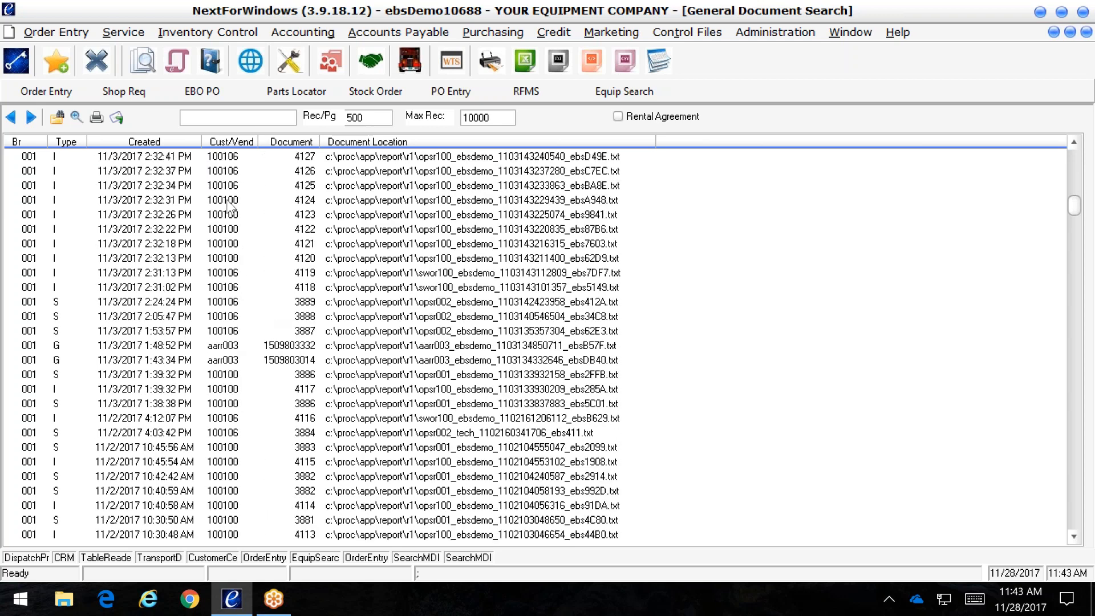
- Open the record filter for the document list, view the available search keys and cancel without filtering
{"action": "left_click", "coordinate": [57, 122]}
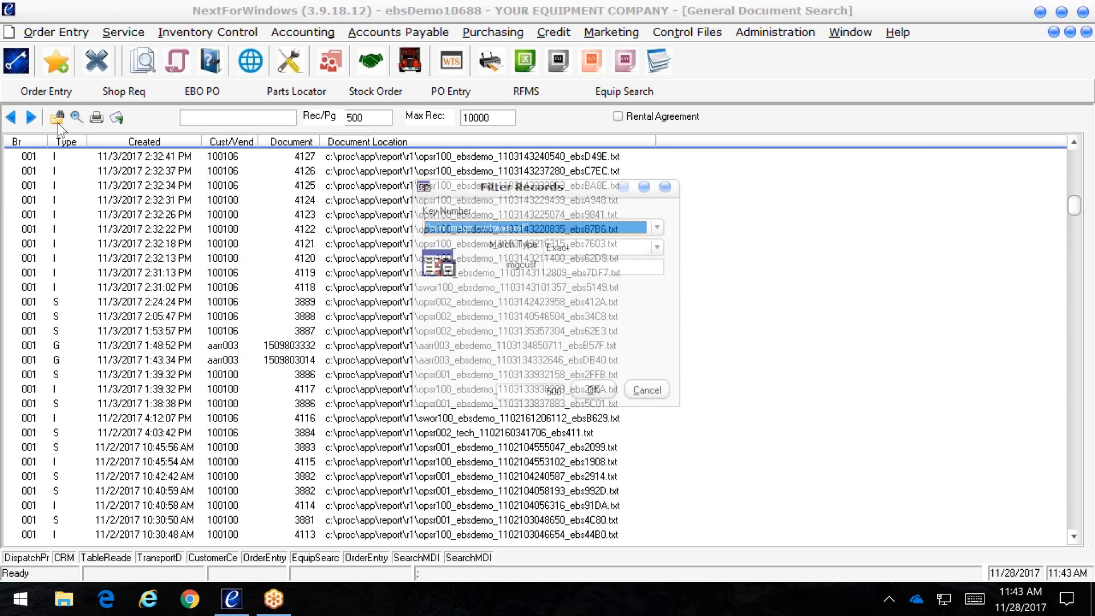
{"action": "left_click", "coordinate": [662, 227]}
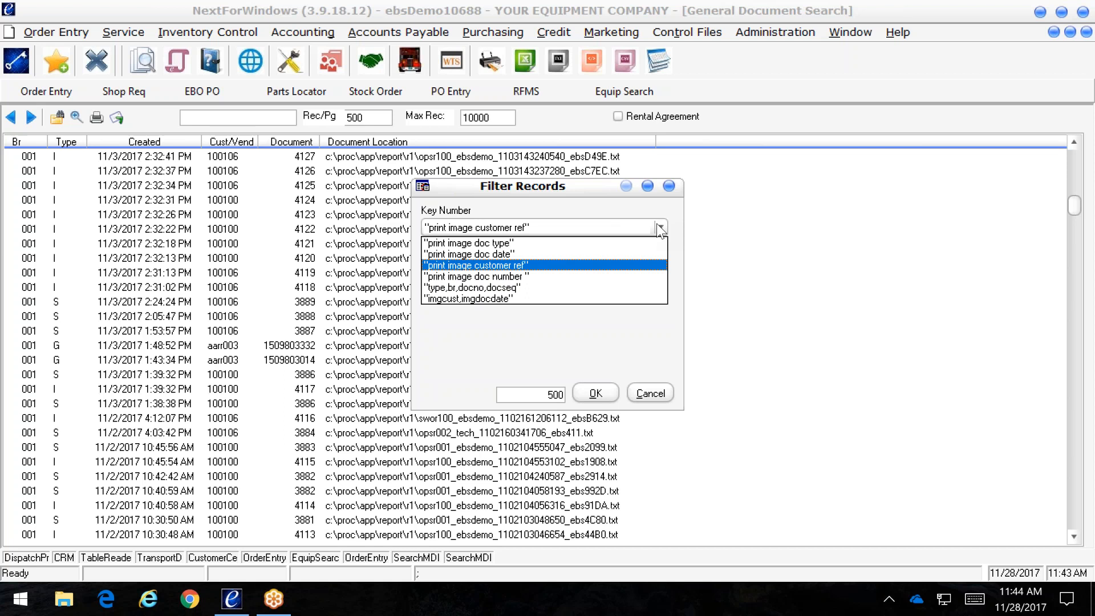
{"action": "left_click", "coordinate": [660, 228]}
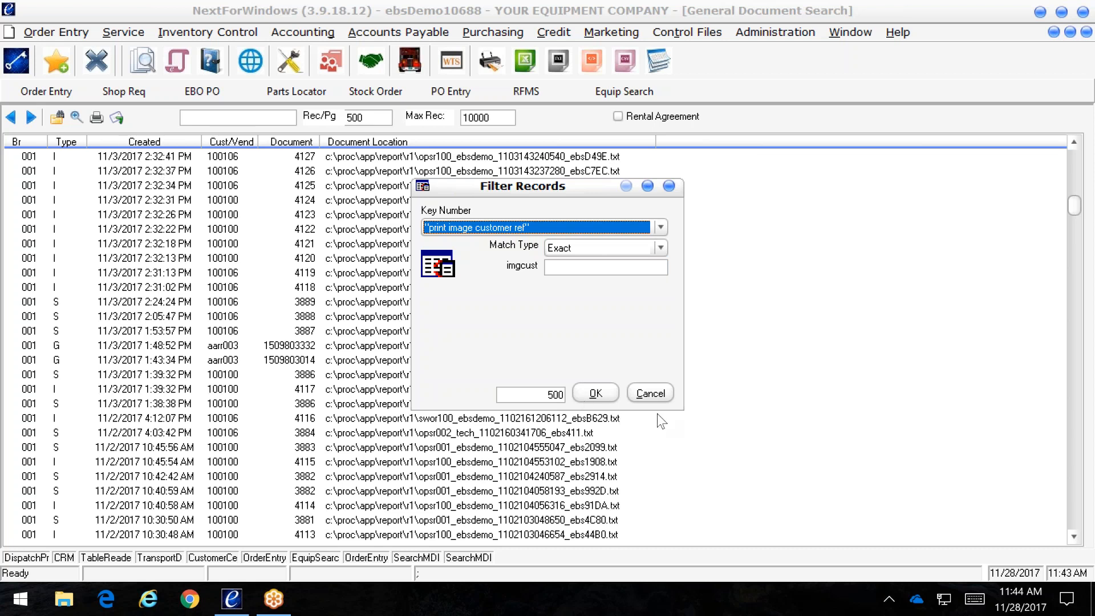
{"action": "left_click", "coordinate": [655, 399]}
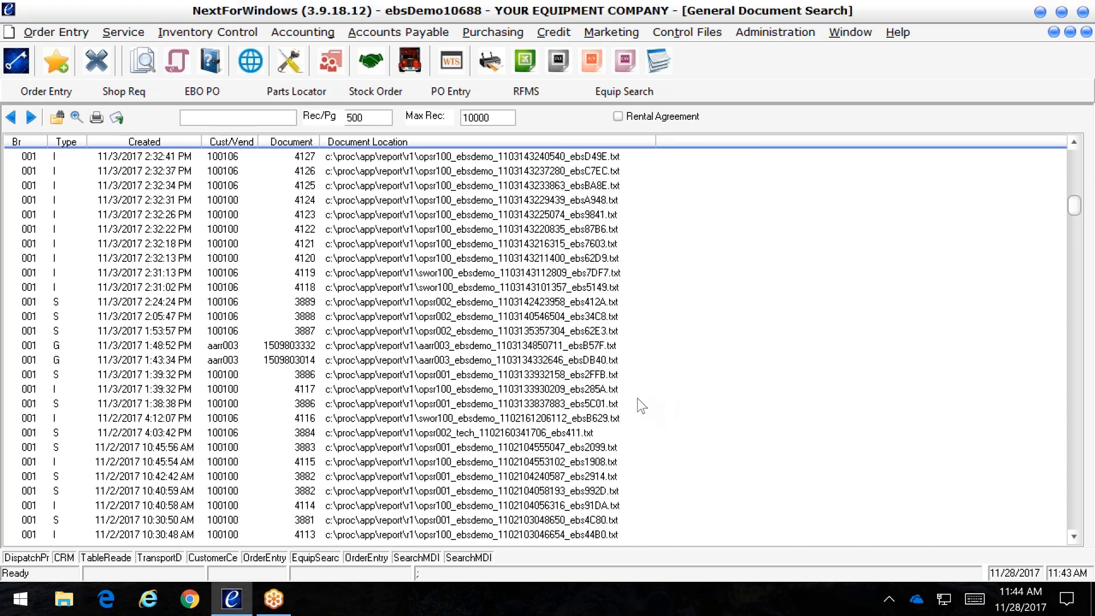
- Open the rental invoice created 11/3/2017 at 2:32:41 PM, read through its billing lines and close it
{"action": "double_click", "coordinate": [143, 161]}
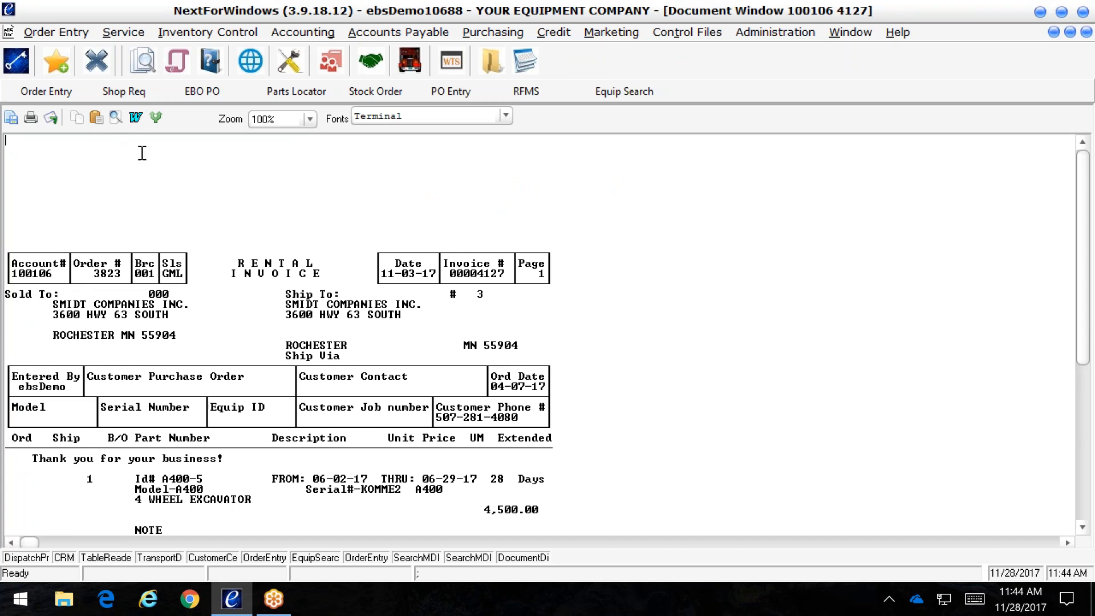
{"action": "scroll", "coordinate": [142, 153], "scroll_direction": "down", "scroll_amount": 4}
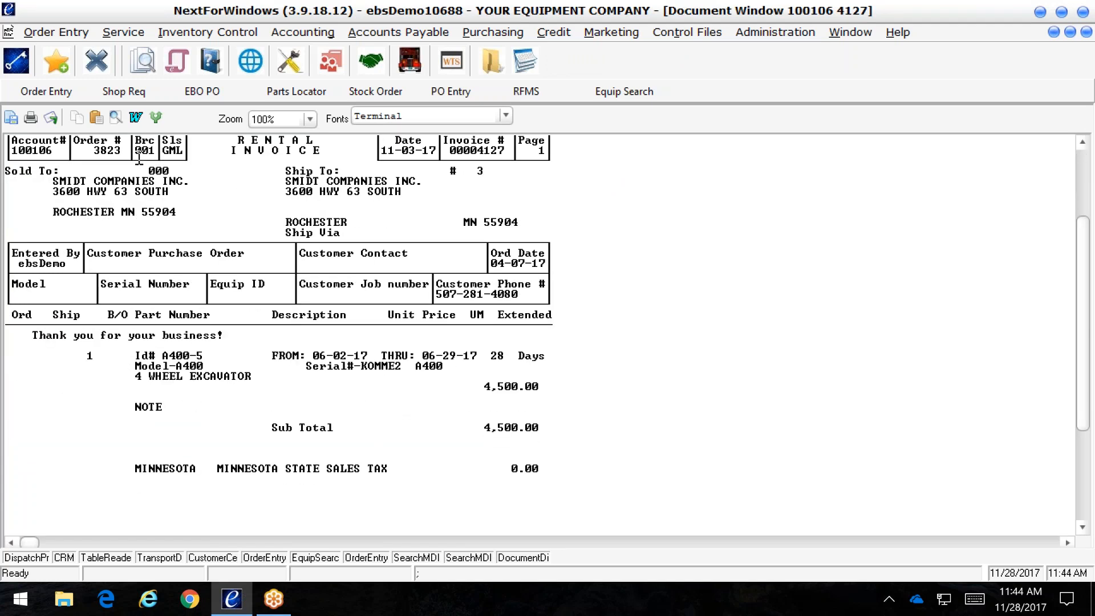
{"action": "scroll", "coordinate": [352, 234], "scroll_direction": "up", "scroll_amount": 4}
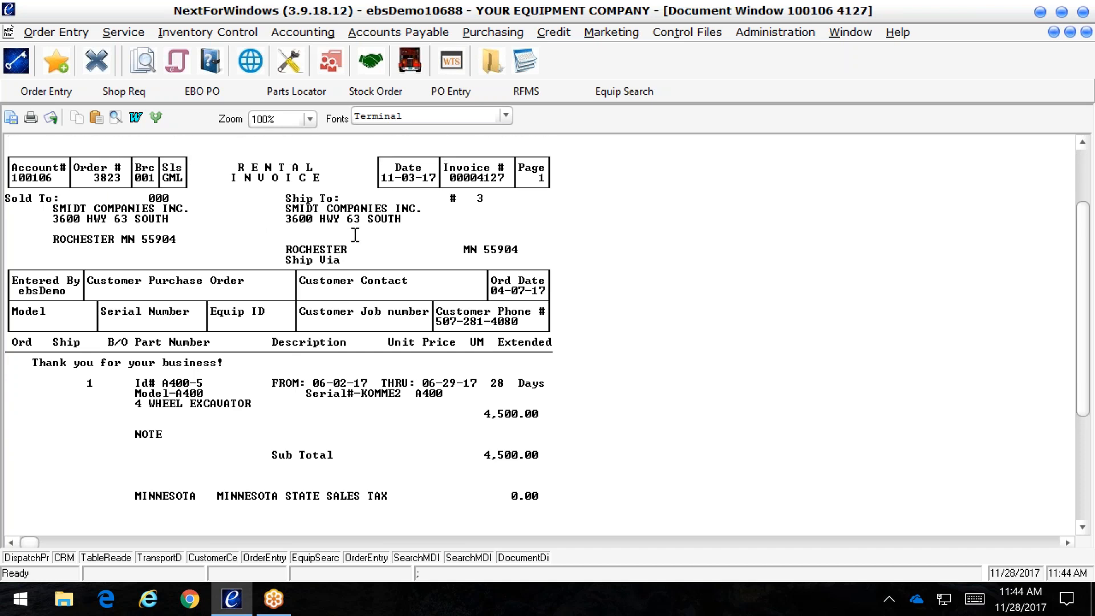
{"action": "left_click", "coordinate": [1086, 33]}
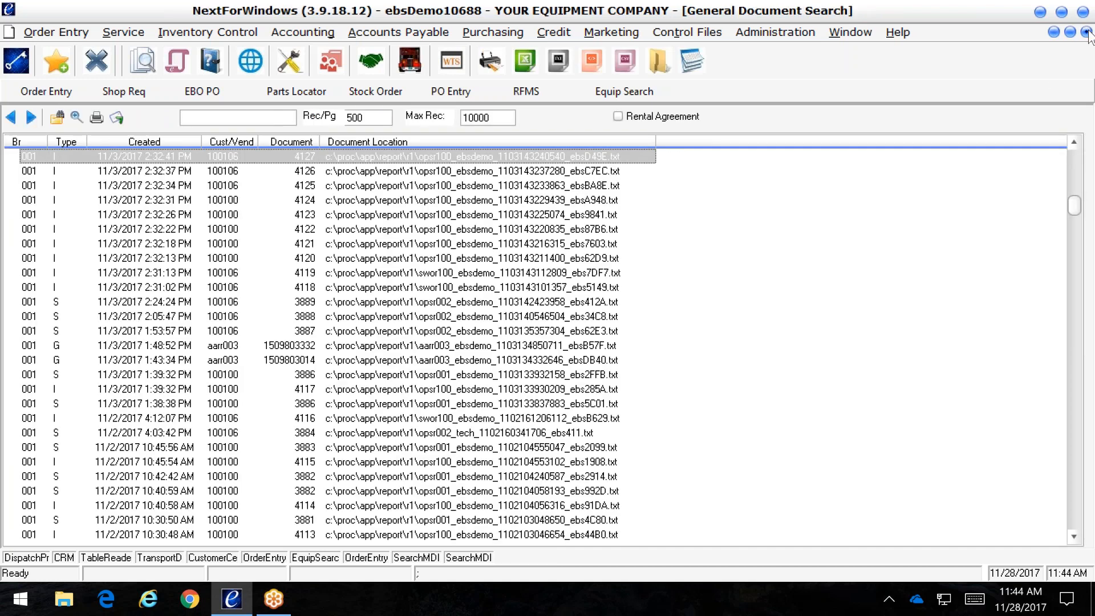
- Close all open windows, including the document searches, Order Entry, Equipment Search, Customer Central, CRM and the Record Browser
{"action": "left_click", "coordinate": [1087, 32]}
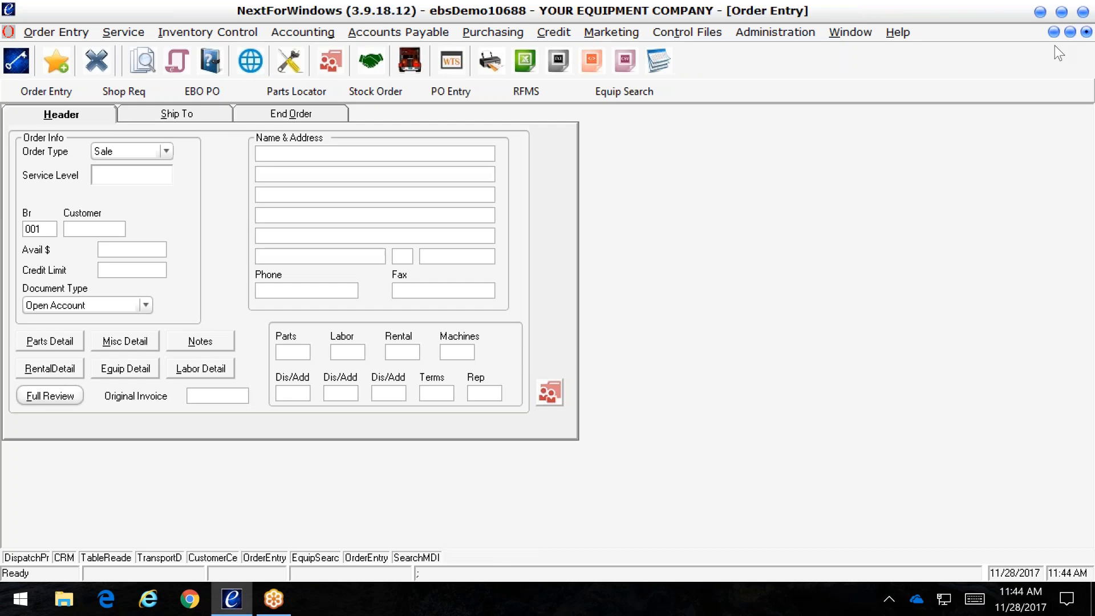
{"action": "left_click", "coordinate": [1086, 33]}
{"action": "left_click", "coordinate": [1086, 32]}
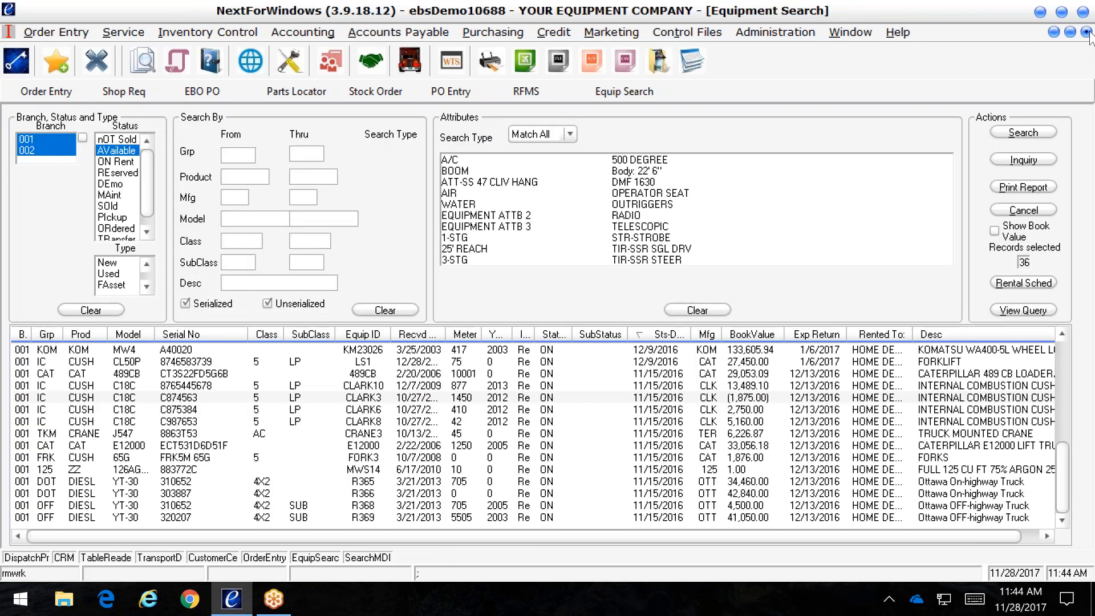
{"action": "left_click", "coordinate": [1086, 33]}
{"action": "left_click", "coordinate": [1086, 32]}
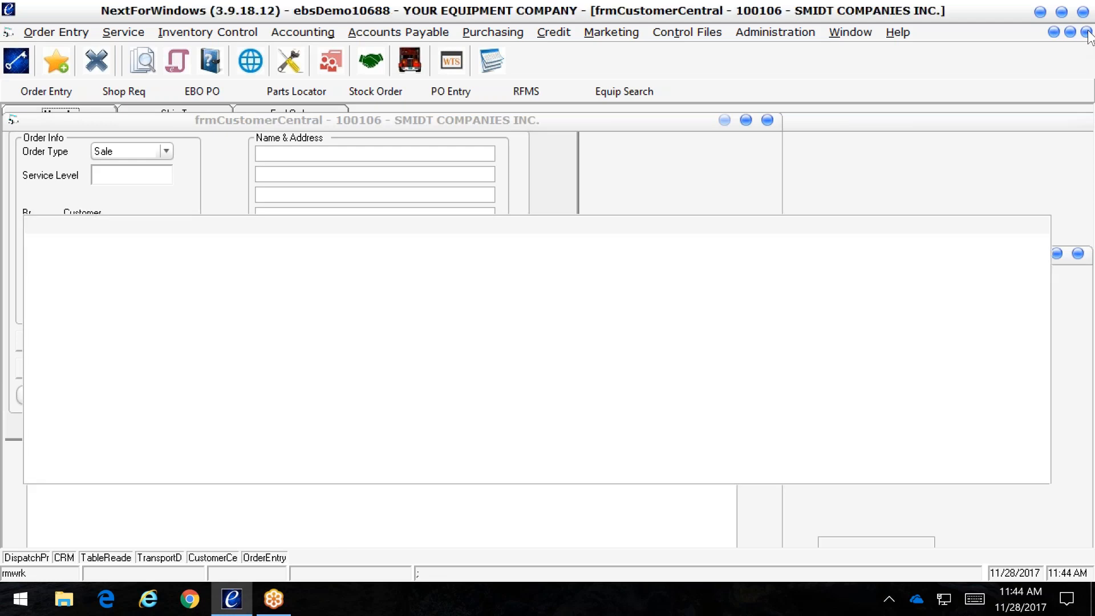
{"action": "left_click", "coordinate": [1087, 32]}
{"action": "left_click", "coordinate": [1087, 32]}
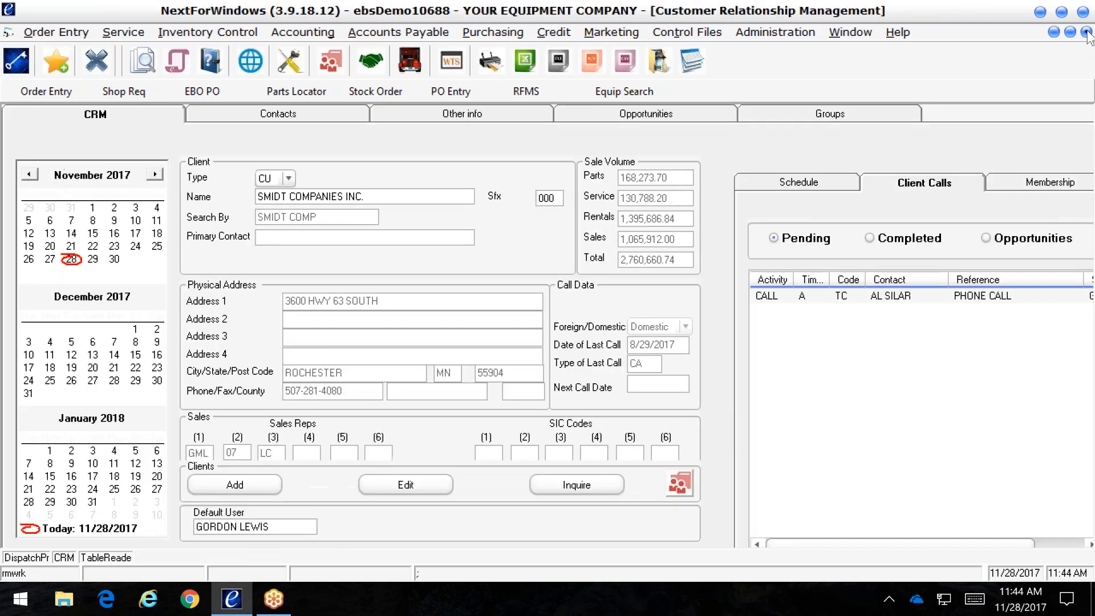
{"action": "left_click", "coordinate": [1086, 33]}
{"action": "left_click", "coordinate": [1087, 32]}
{"action": "left_click", "coordinate": [1086, 33]}
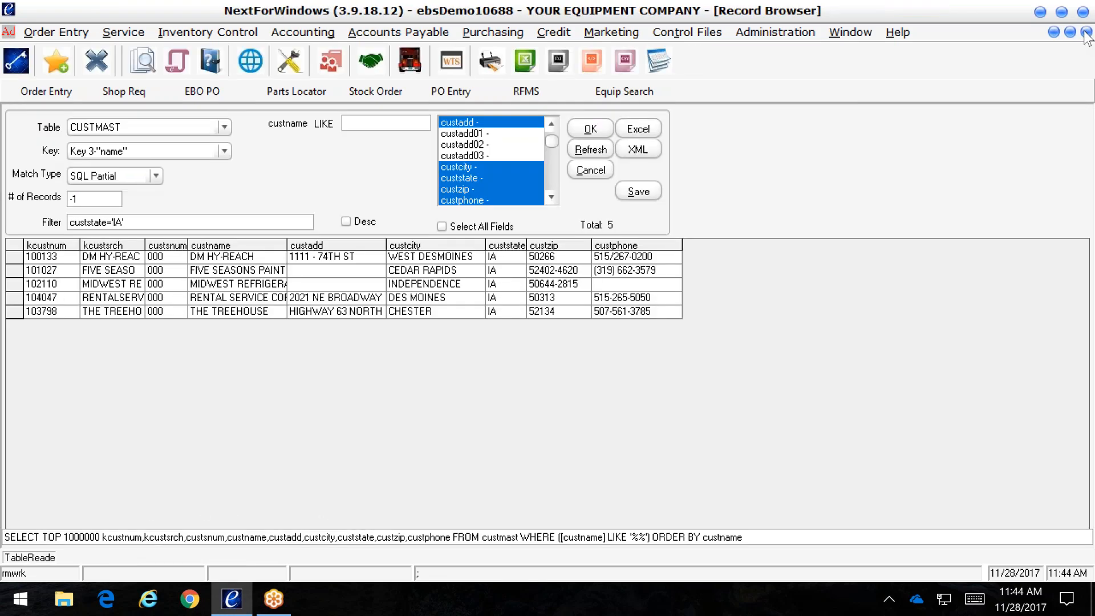
{"action": "left_click", "coordinate": [1086, 33]}
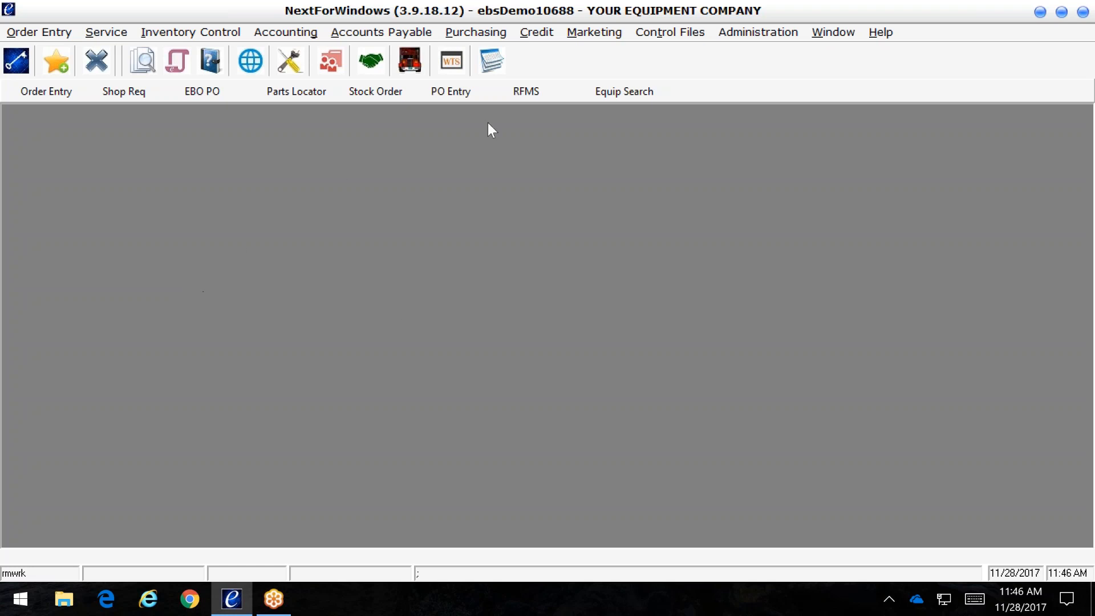
- Open User Management in change mode and load the ebsdemo user record
{"action": "left_click", "coordinate": [762, 29]}
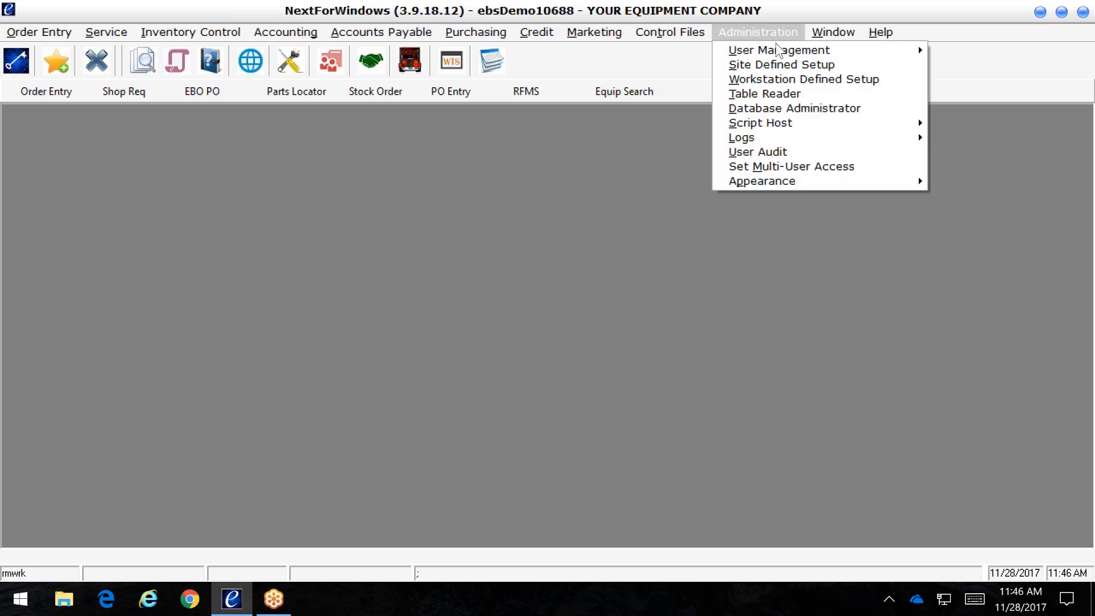
{"action": "mouse_move", "coordinate": [776, 49]}
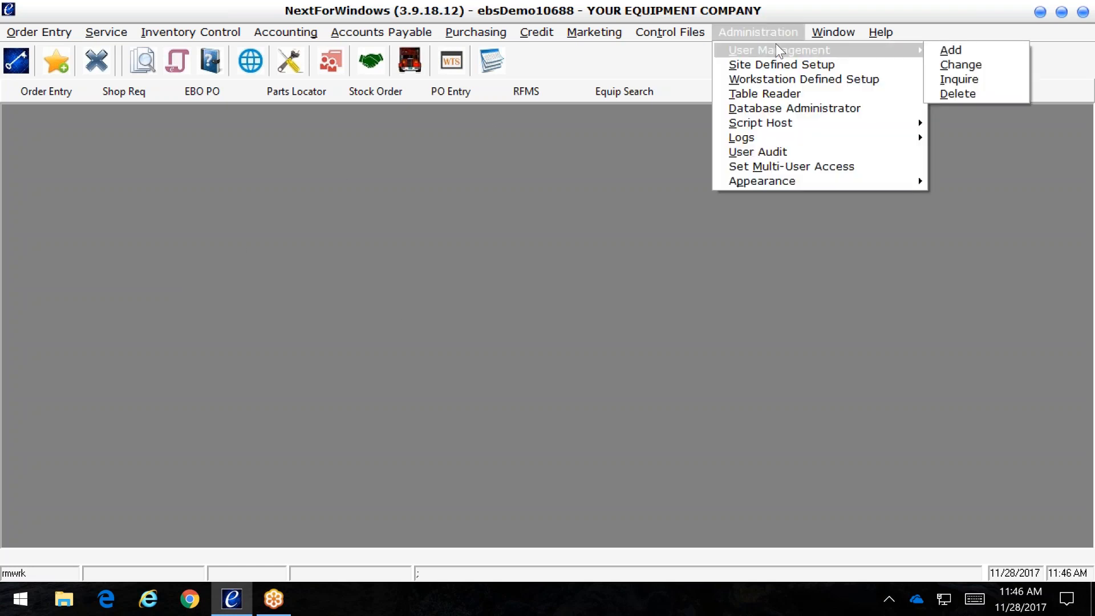
{"action": "left_click", "coordinate": [947, 64]}
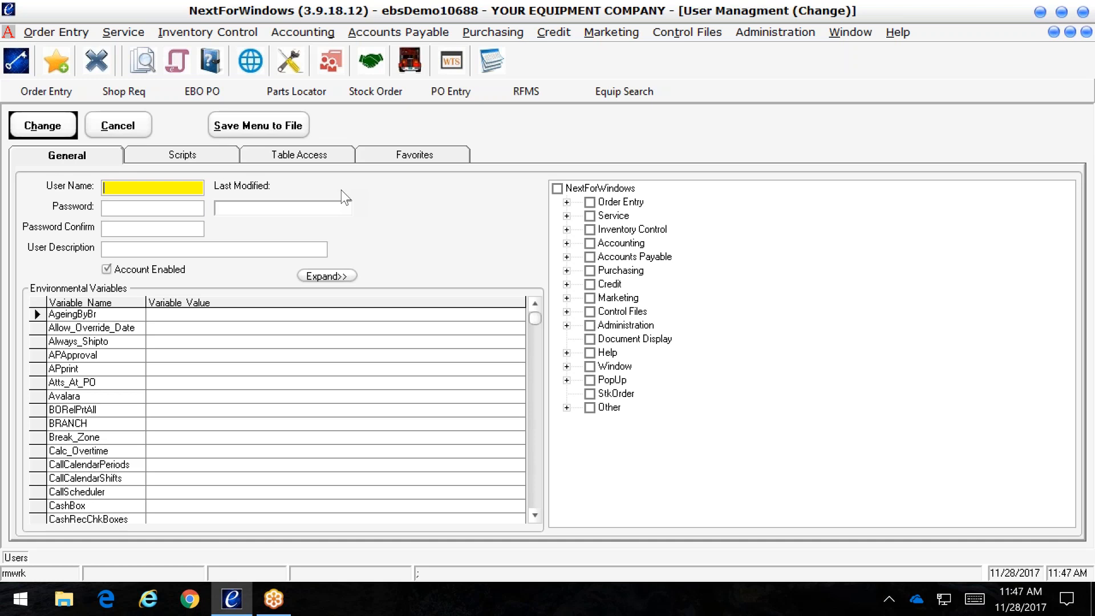
{"action": "type", "text": "ebsdemo"}
{"action": "key", "text": "Tab"}
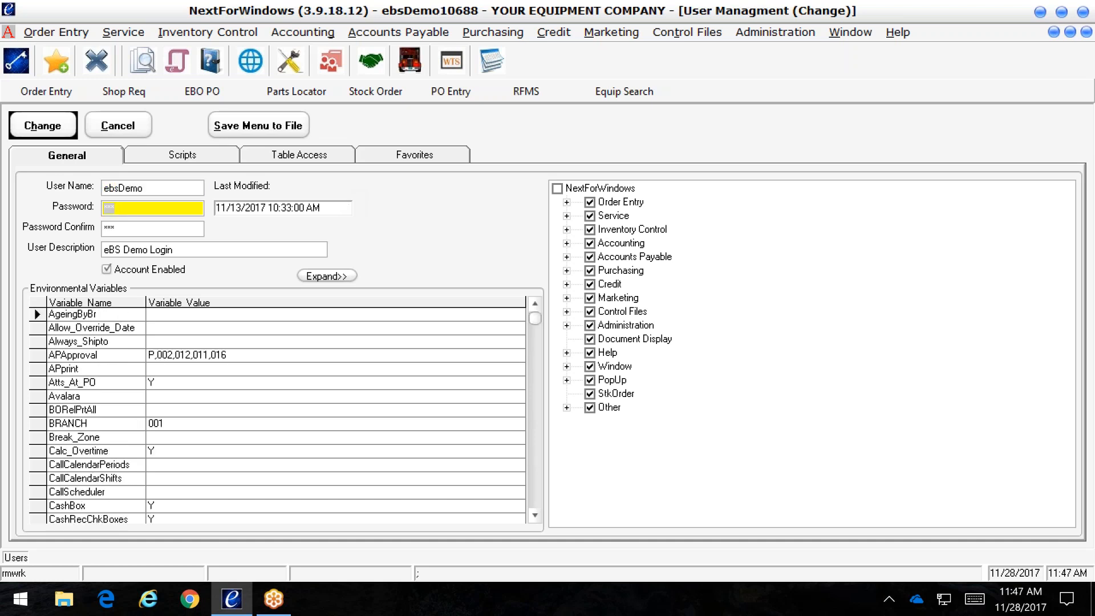
- Expand the user's Order Entry permissions, compare them with the Order Entry menu, and look through the remaining permission groups
{"action": "left_click", "coordinate": [566, 202]}
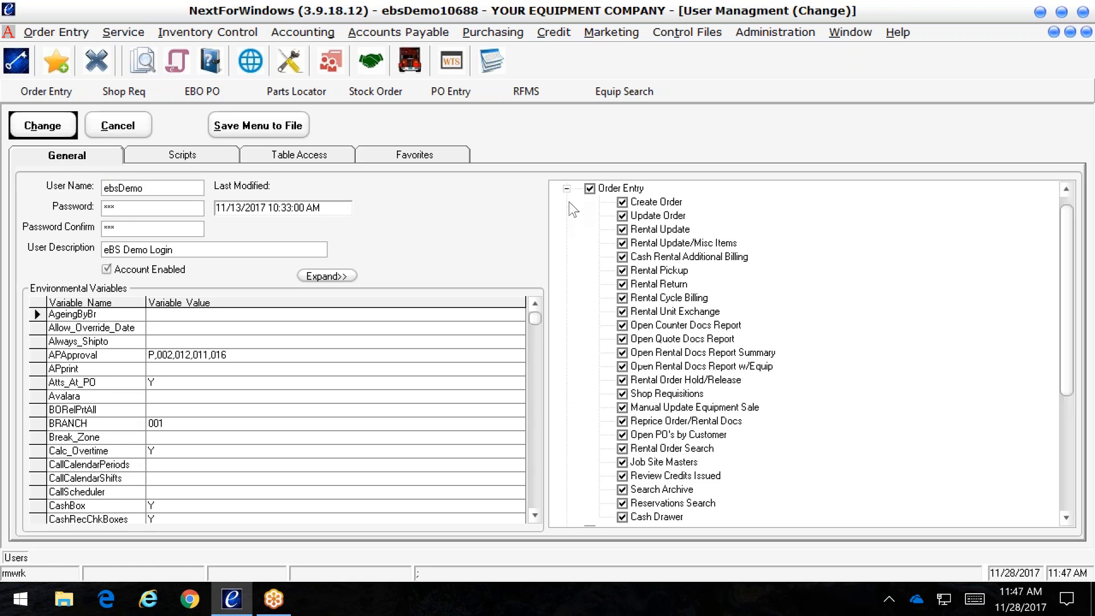
{"action": "left_click", "coordinate": [46, 31]}
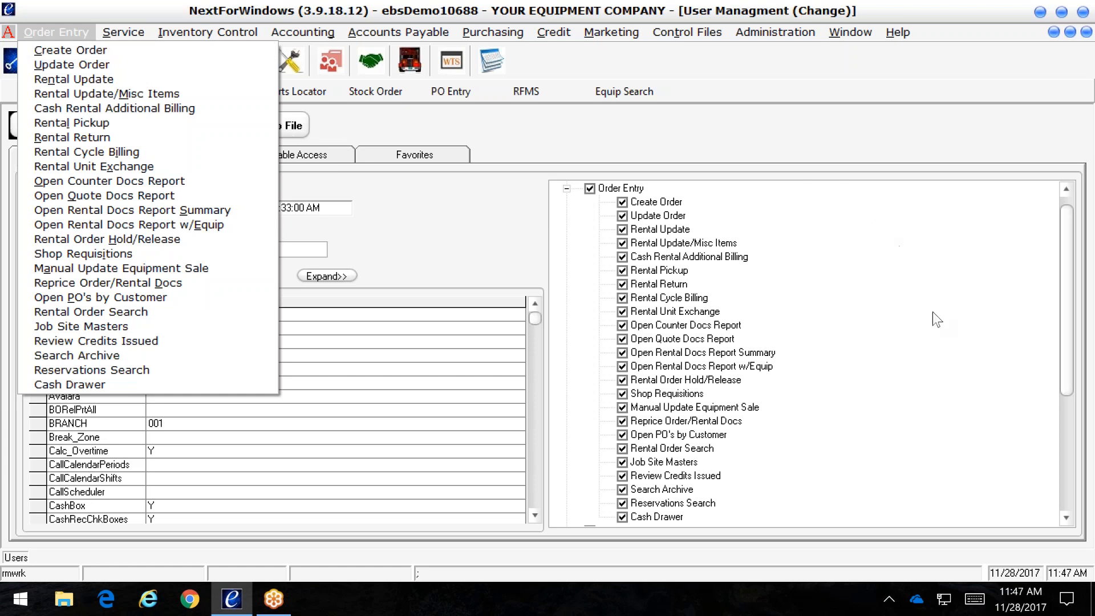
{"action": "left_click", "coordinate": [1064, 516]}
{"action": "left_click", "coordinate": [1066, 515]}
{"action": "left_click", "coordinate": [1066, 516]}
{"action": "left_click", "coordinate": [1066, 515]}
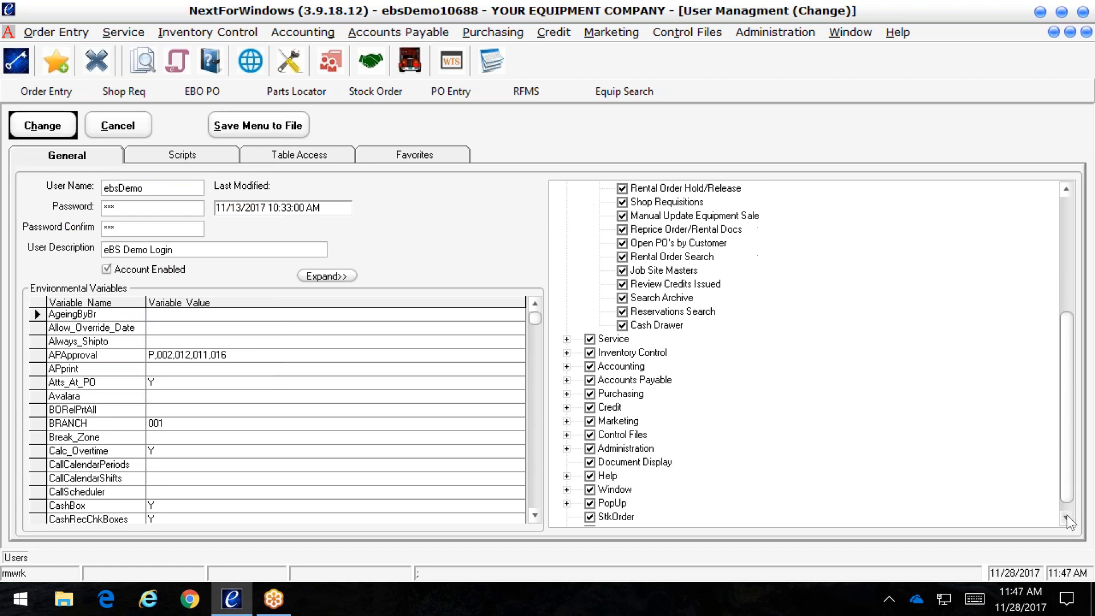
{"action": "left_click", "coordinate": [1066, 515]}
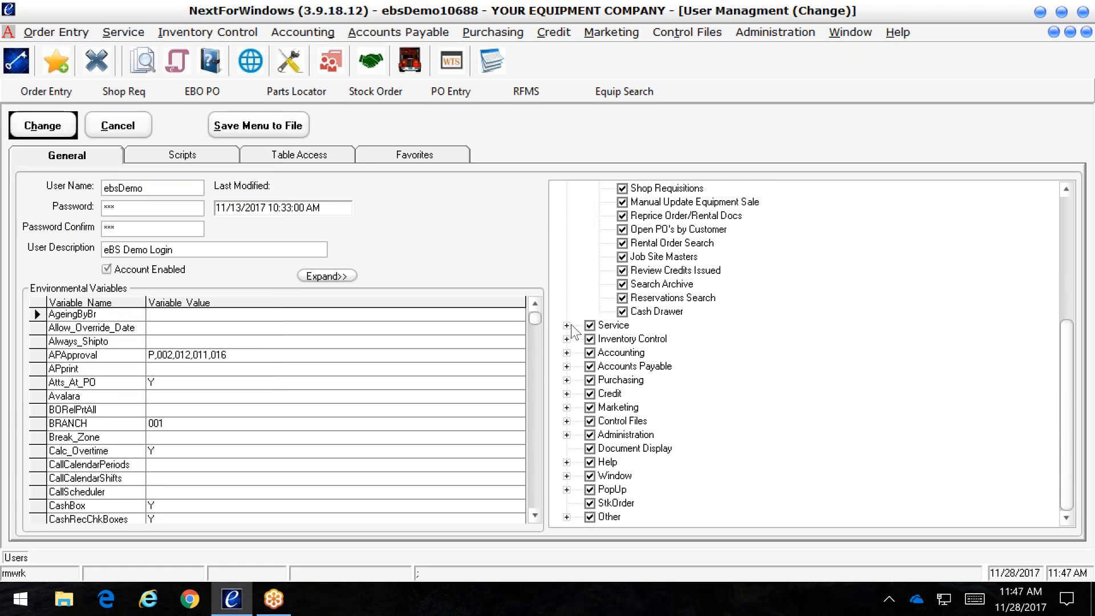
- Expand the Inventory Control permissions through Parts to the individual Parts Master actions
{"action": "left_click", "coordinate": [565, 339]}
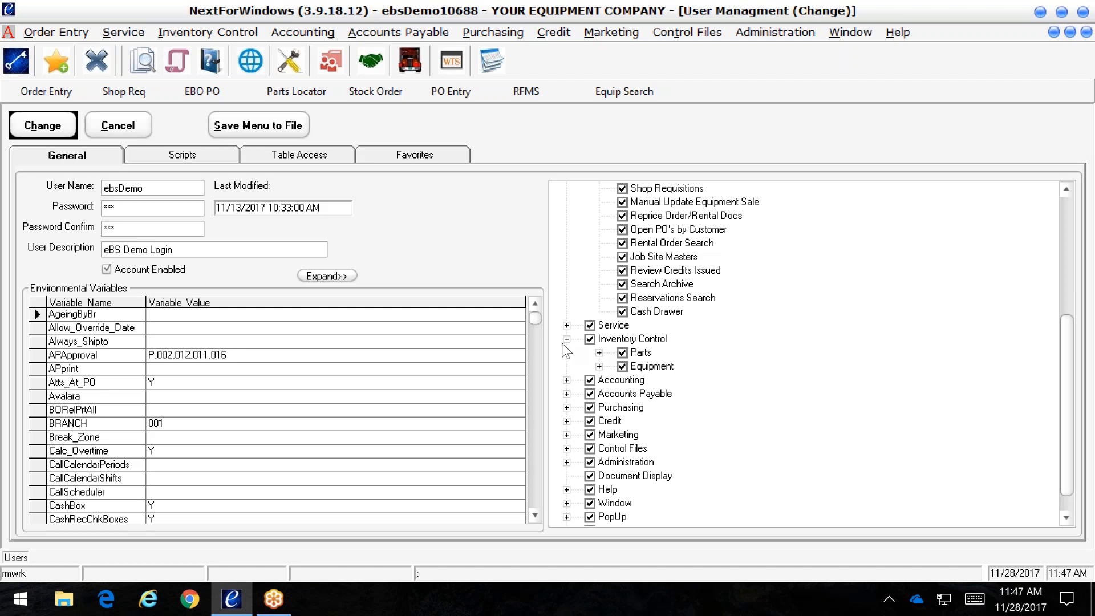
{"action": "left_click", "coordinate": [600, 352]}
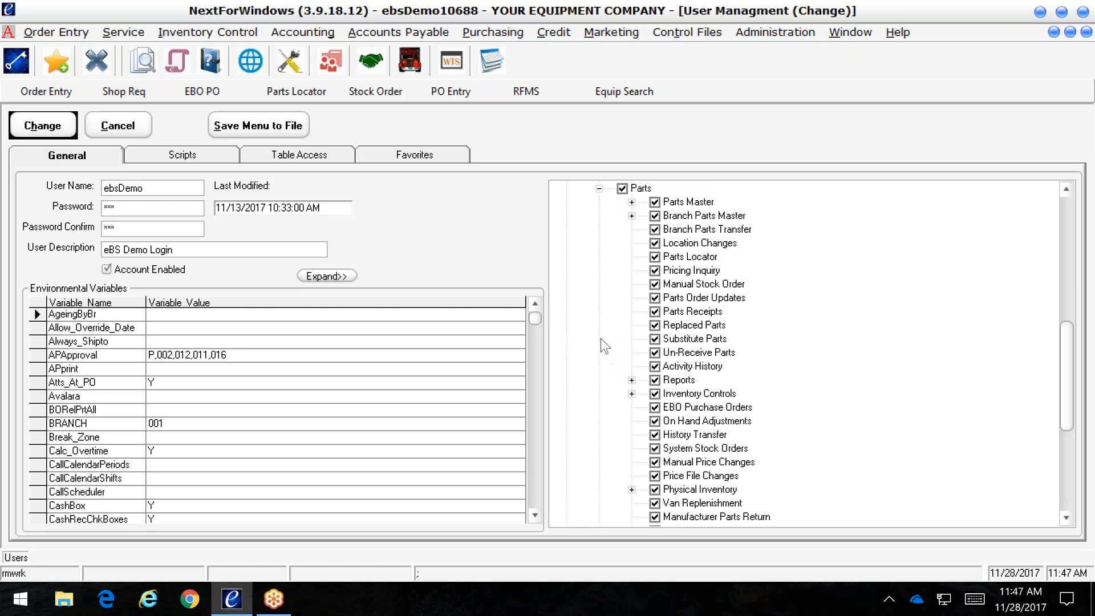
{"action": "left_click", "coordinate": [630, 202]}
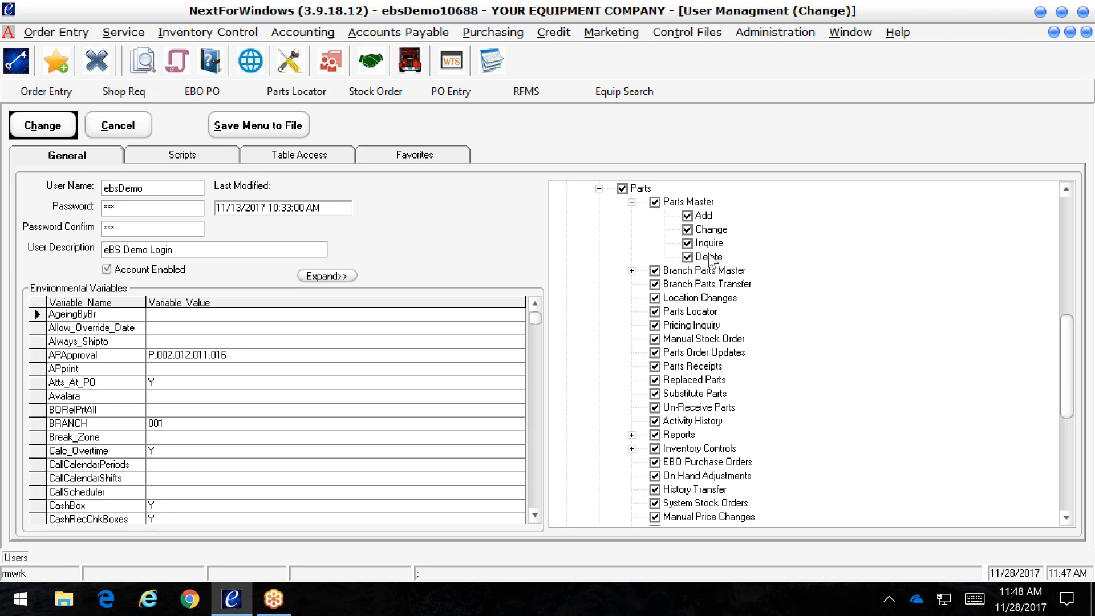
- Try toggling the Add, Change and Delete permissions under Parts Master
{"action": "left_click", "coordinate": [687, 228]}
{"action": "left_click", "coordinate": [688, 257]}
{"action": "left_click", "coordinate": [689, 217]}
{"action": "left_click", "coordinate": [688, 229]}
- Look through the rest of the Parts permissions and expand the Other permission group
{"action": "scroll", "coordinate": [1065, 511], "scroll_direction": "down", "scroll_amount": 2}
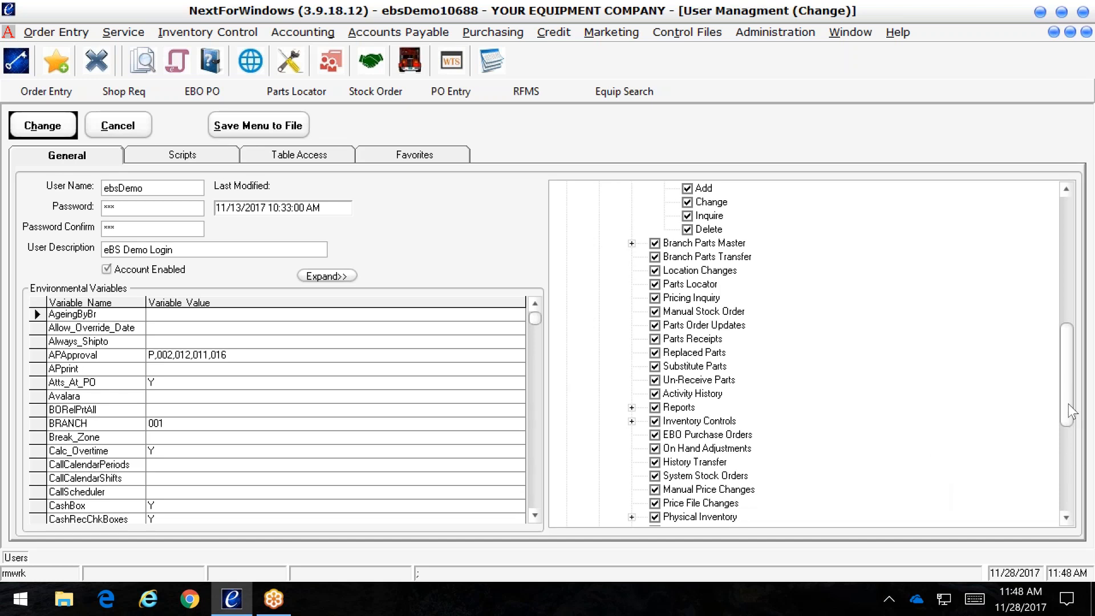
{"action": "scroll", "coordinate": [1061, 466], "scroll_direction": "down", "scroll_amount": 7}
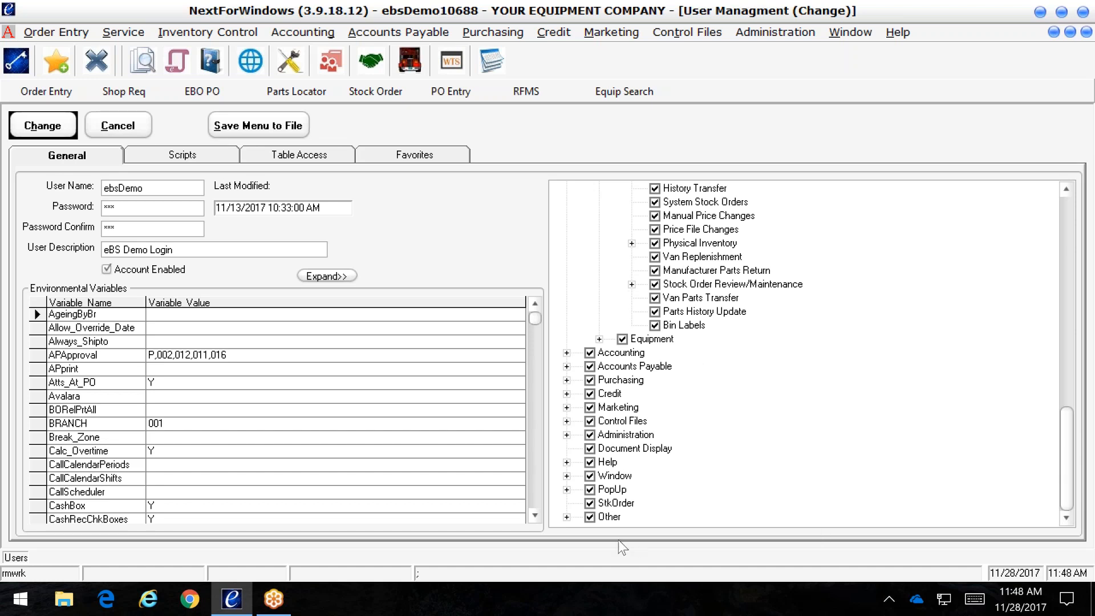
{"action": "left_click", "coordinate": [567, 517]}
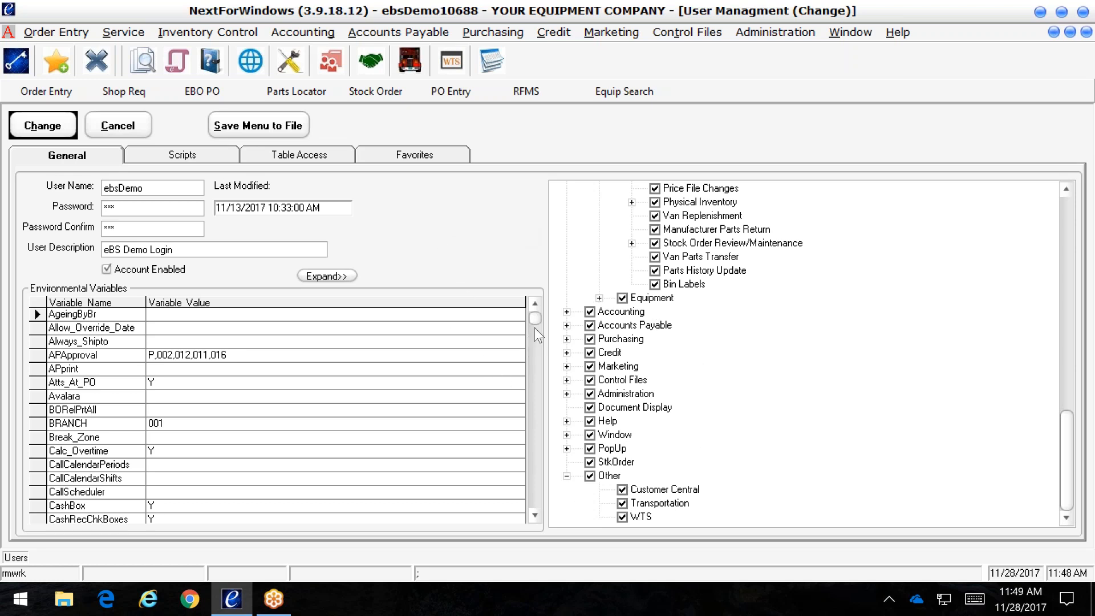
- Examine the user's environmental variables, select the BRANCH value, and look through the list as far as the rental and report variables
{"action": "scroll", "coordinate": [538, 325], "scroll_direction": "down", "scroll_amount": 1}
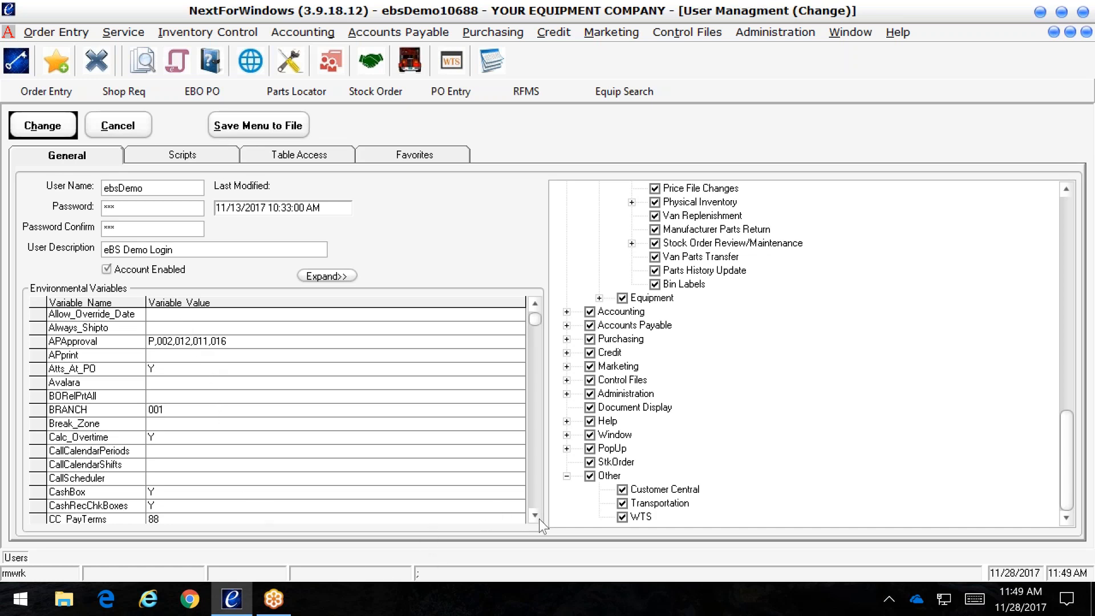
{"action": "scroll", "coordinate": [539, 518], "scroll_direction": "down", "scroll_amount": 4}
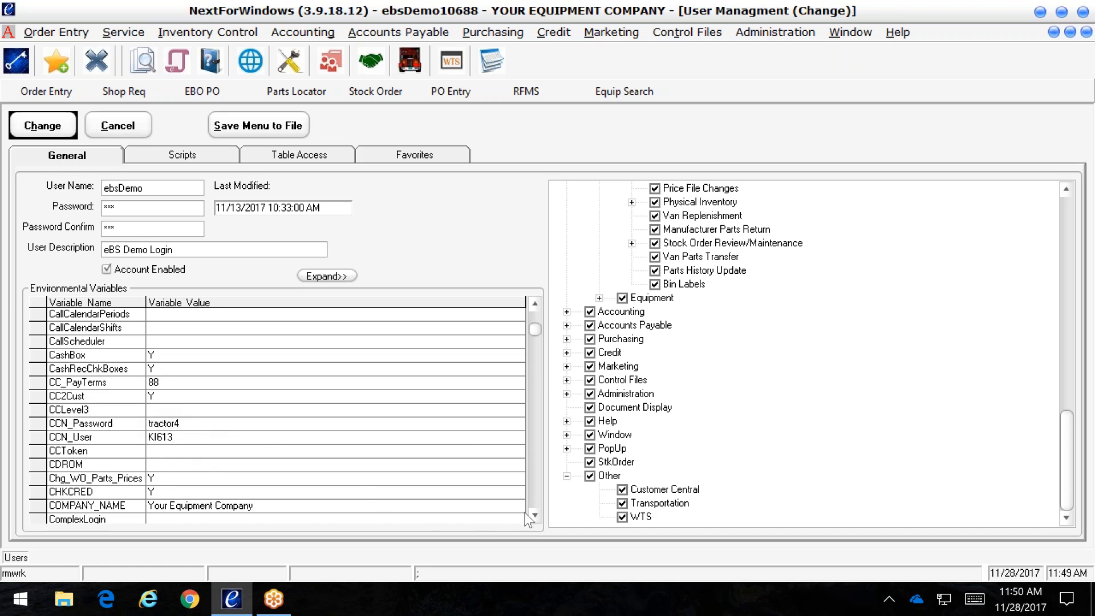
{"action": "scroll", "coordinate": [534, 514], "scroll_direction": "down", "scroll_amount": 4}
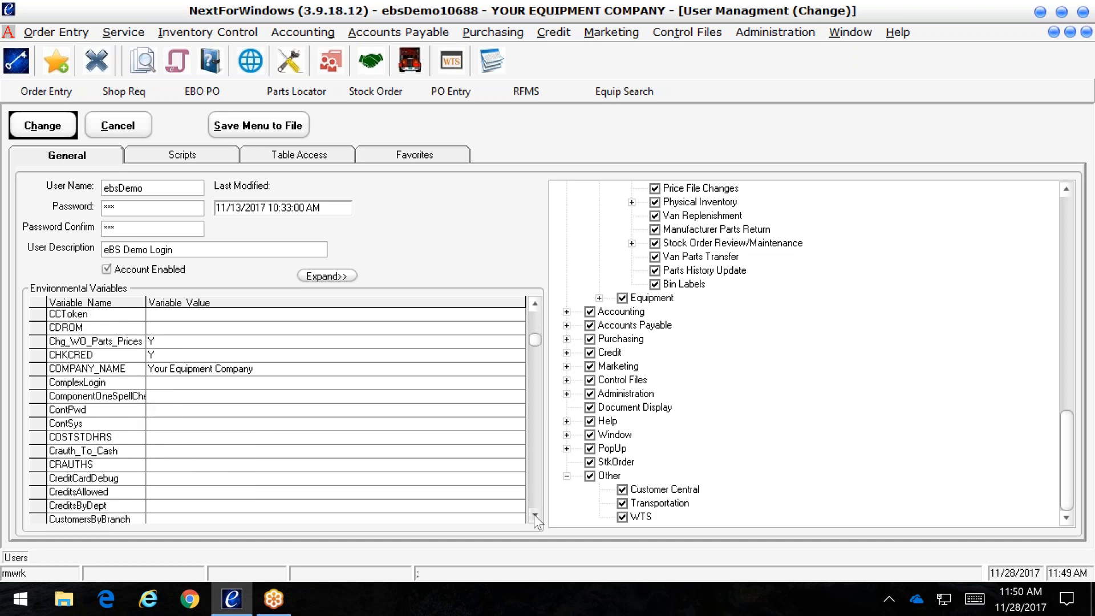
{"action": "scroll", "coordinate": [534, 514], "scroll_direction": "down", "scroll_amount": 1}
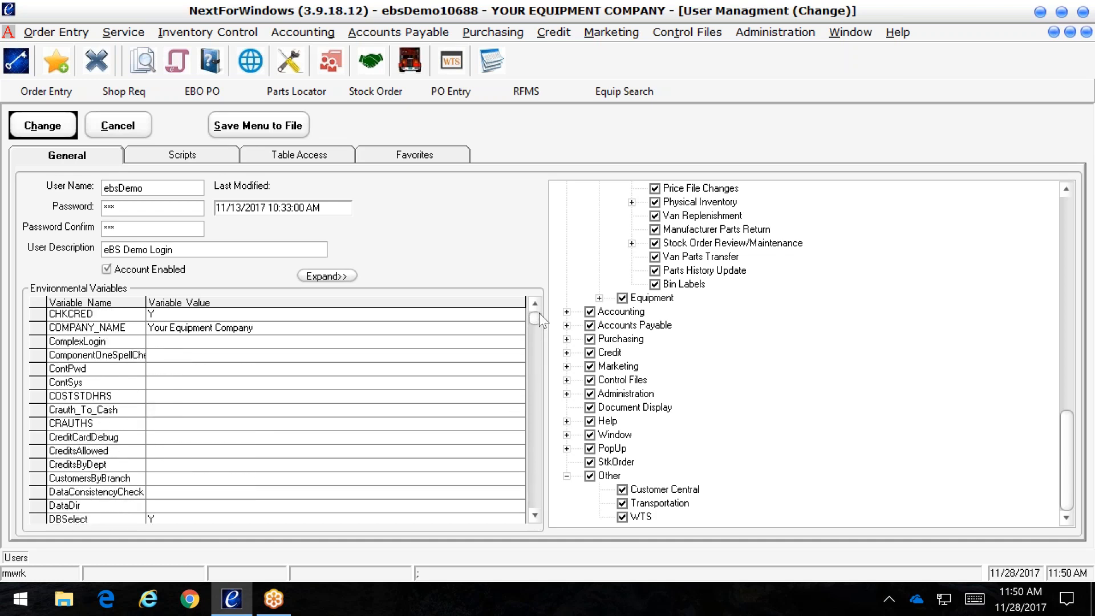
{"action": "scroll", "coordinate": [539, 320], "scroll_direction": "up", "scroll_amount": 8}
{"action": "left_click", "coordinate": [183, 424]}
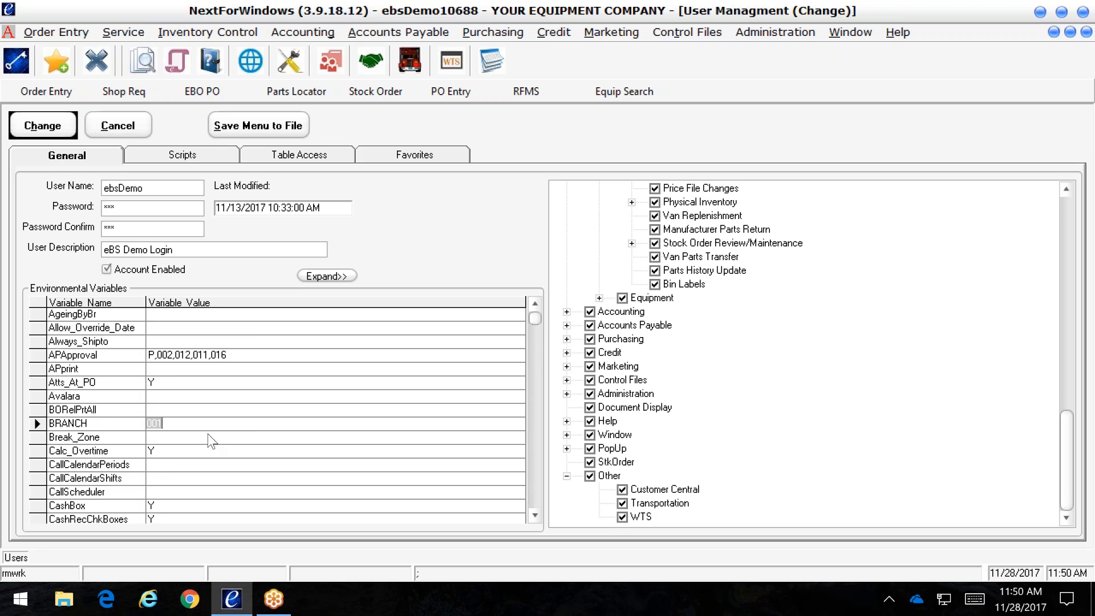
{"action": "left_click_drag", "start_coordinate": [536, 512], "coordinate": [535, 516]}
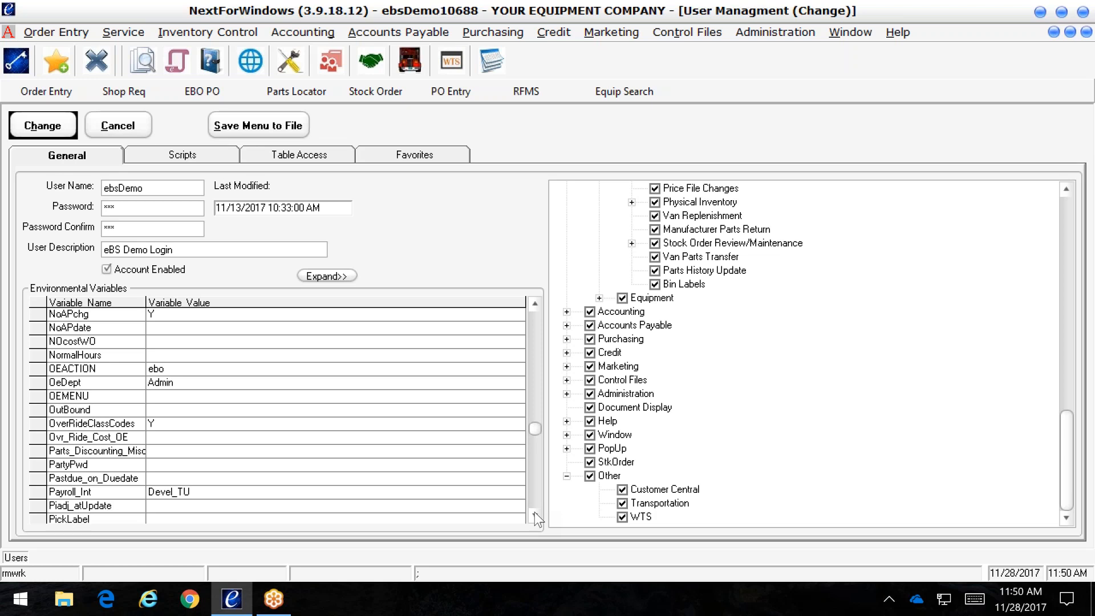
{"action": "left_click_drag", "start_coordinate": [534, 512], "coordinate": [534, 517]}
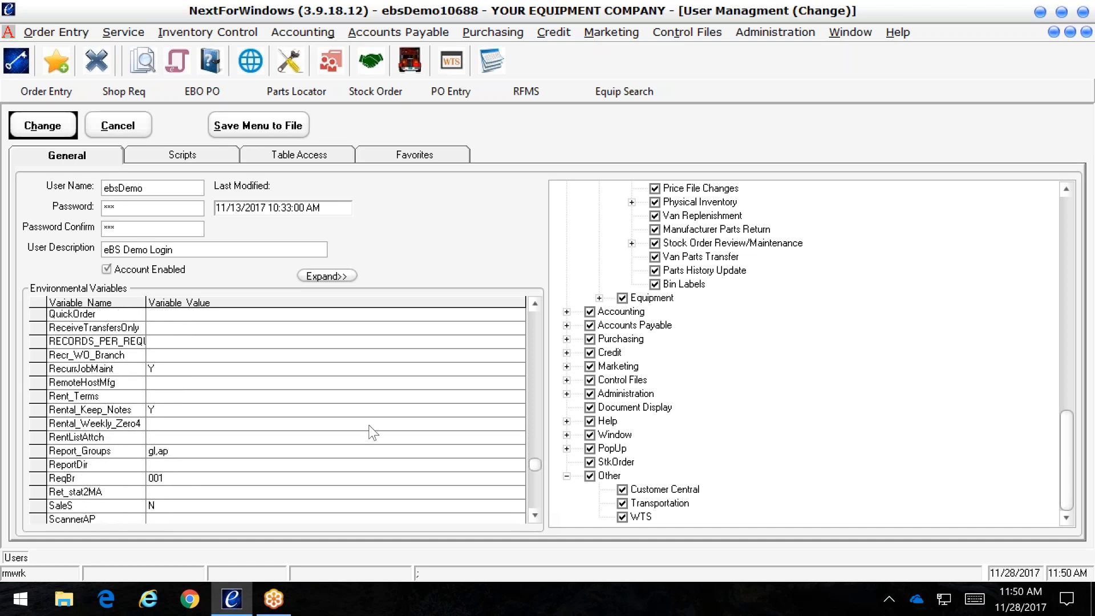
- Show the scripts assigned to the user, open the User Scripts window, and launch the Vermeer Parts PO script
{"action": "left_click", "coordinate": [179, 155]}
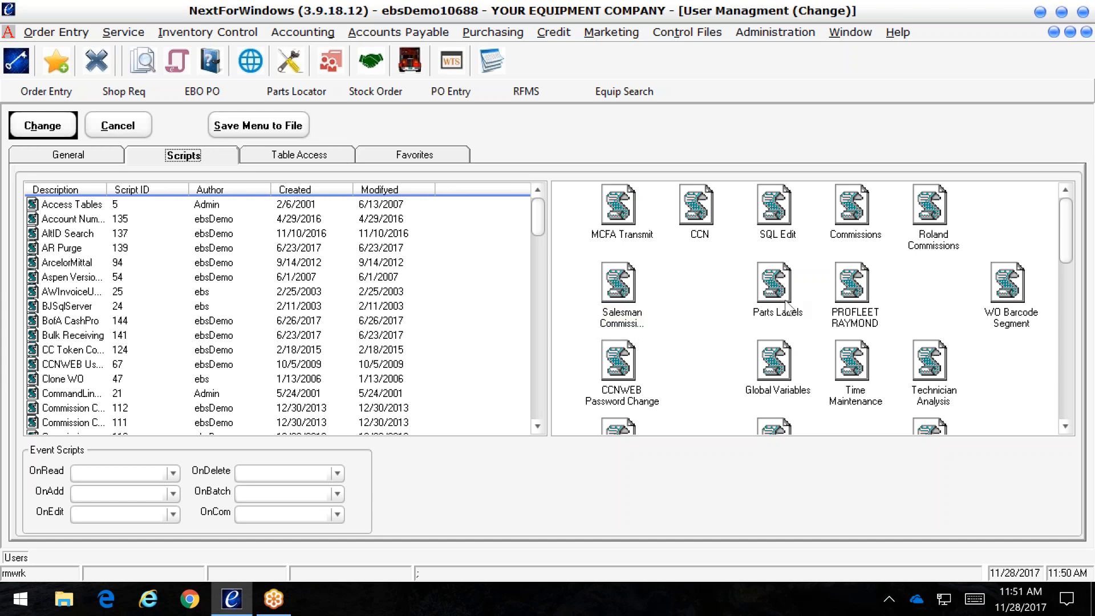
{"action": "left_click", "coordinate": [175, 66]}
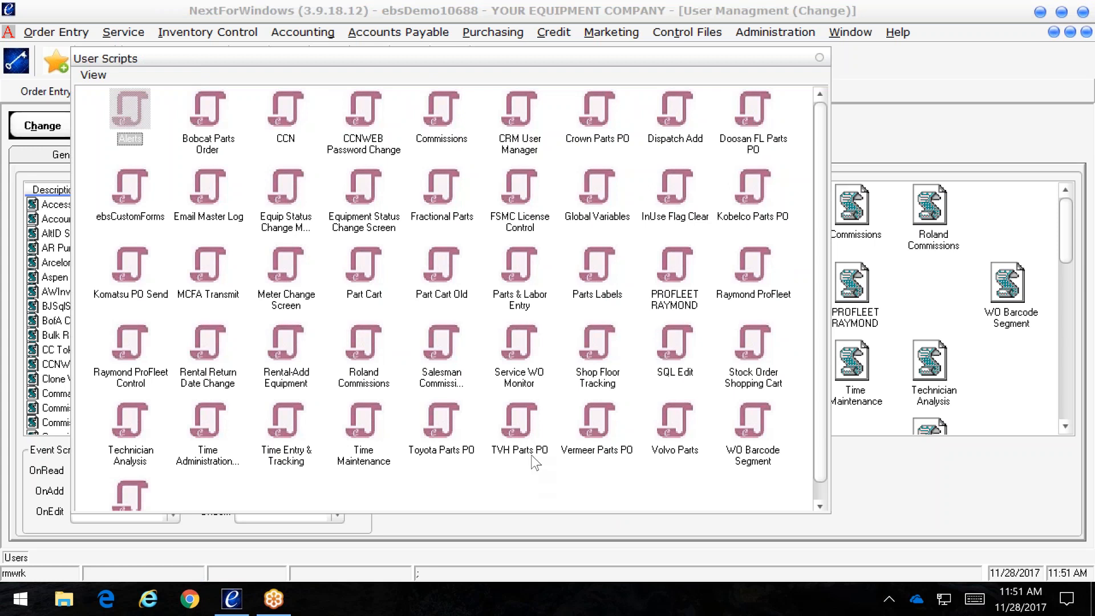
{"action": "left_click", "coordinate": [597, 425]}
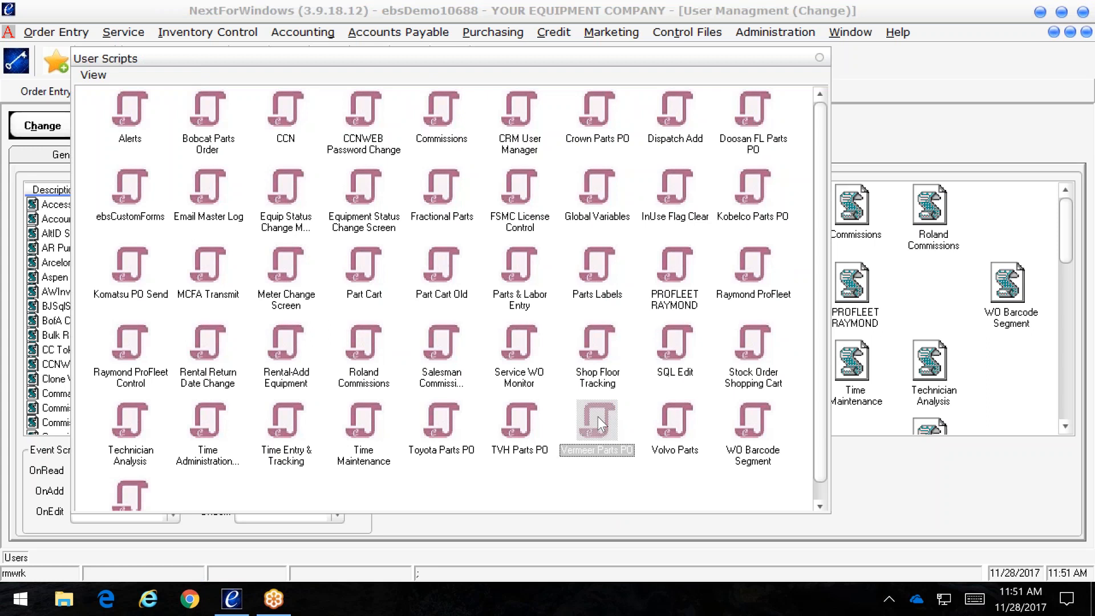
{"action": "double_click", "coordinate": [599, 423]}
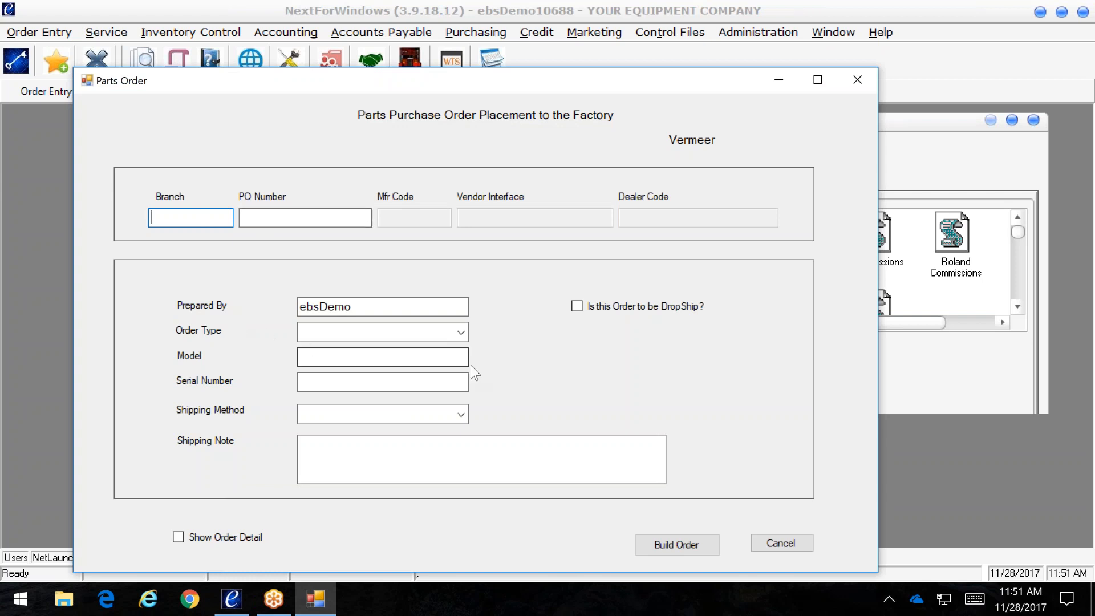
- Look through the available order types in the Vermeer parts order form and cancel the order
{"action": "left_click", "coordinate": [461, 332]}
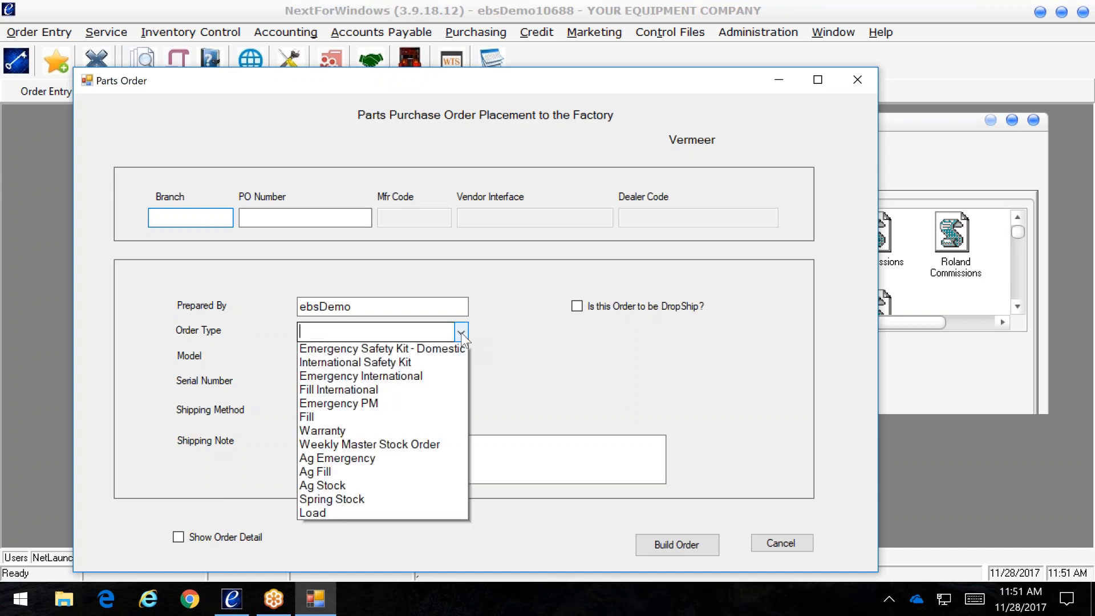
{"action": "left_click", "coordinate": [461, 332]}
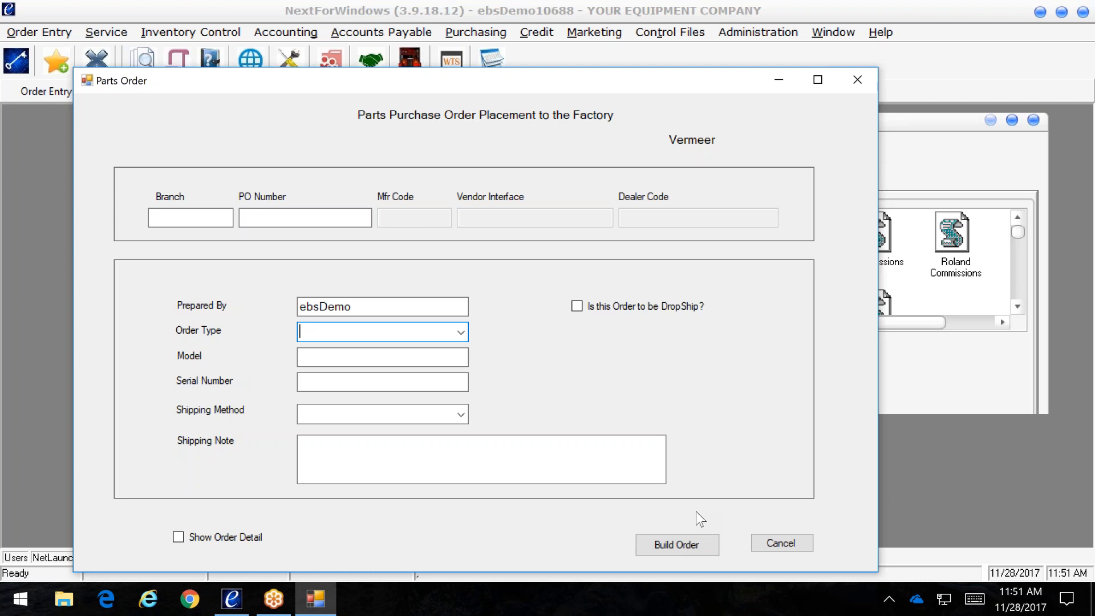
{"action": "left_click", "coordinate": [801, 547]}
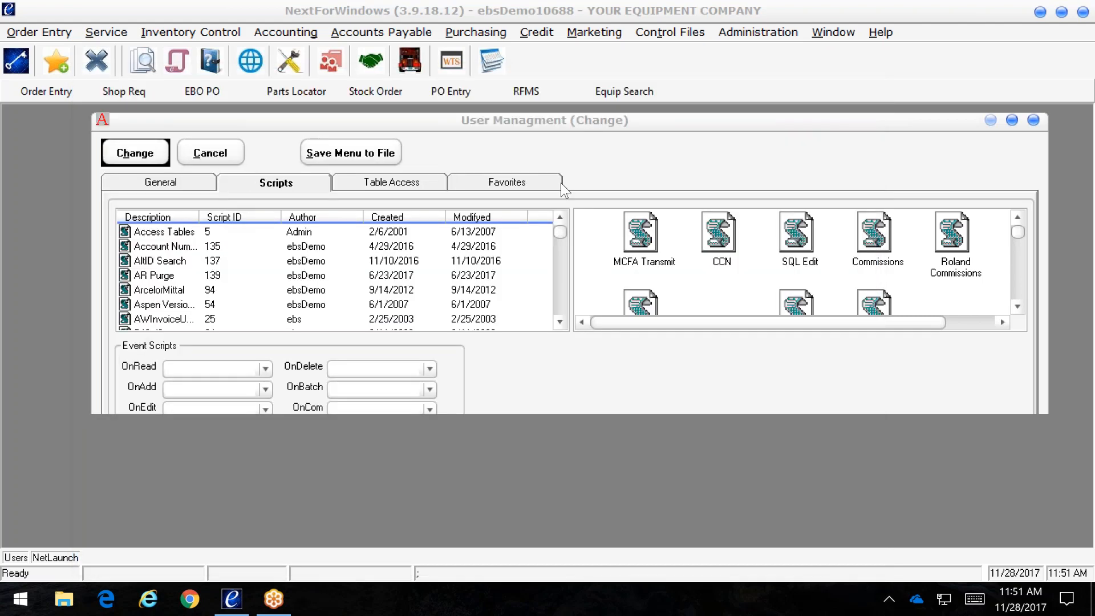
- Review the user's table access and favorites, and close User Management
{"action": "left_click", "coordinate": [416, 182]}
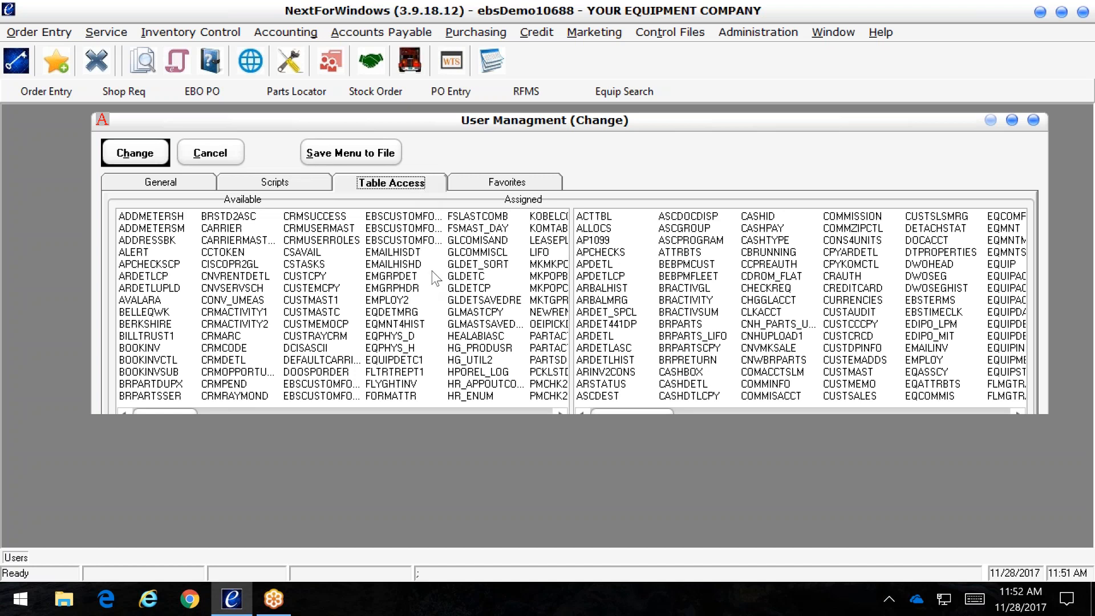
{"action": "left_click", "coordinate": [517, 185]}
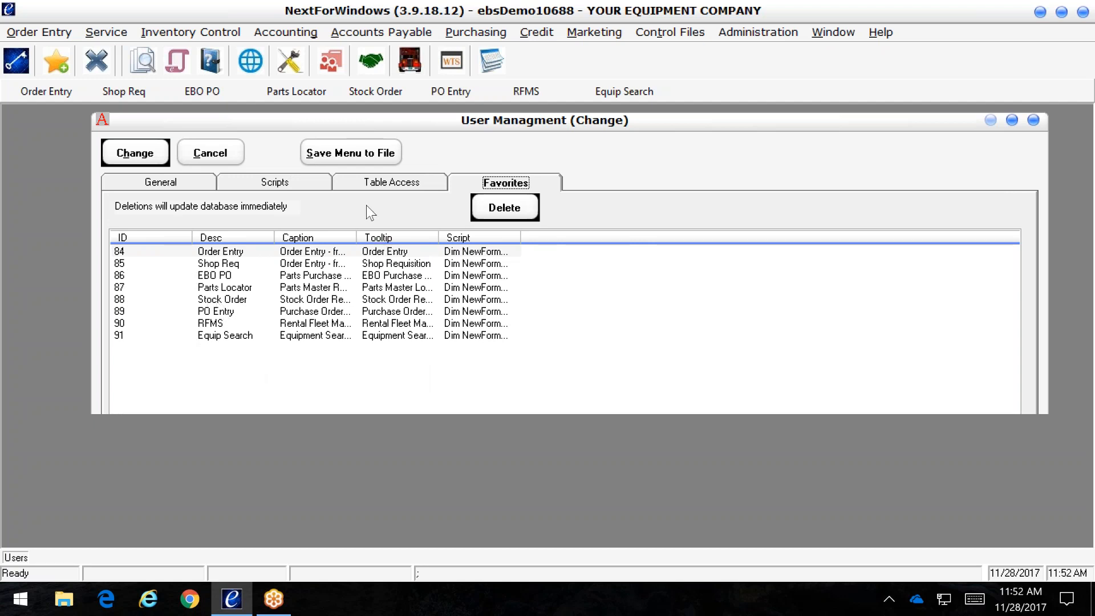
{"action": "left_click", "coordinate": [1033, 120]}
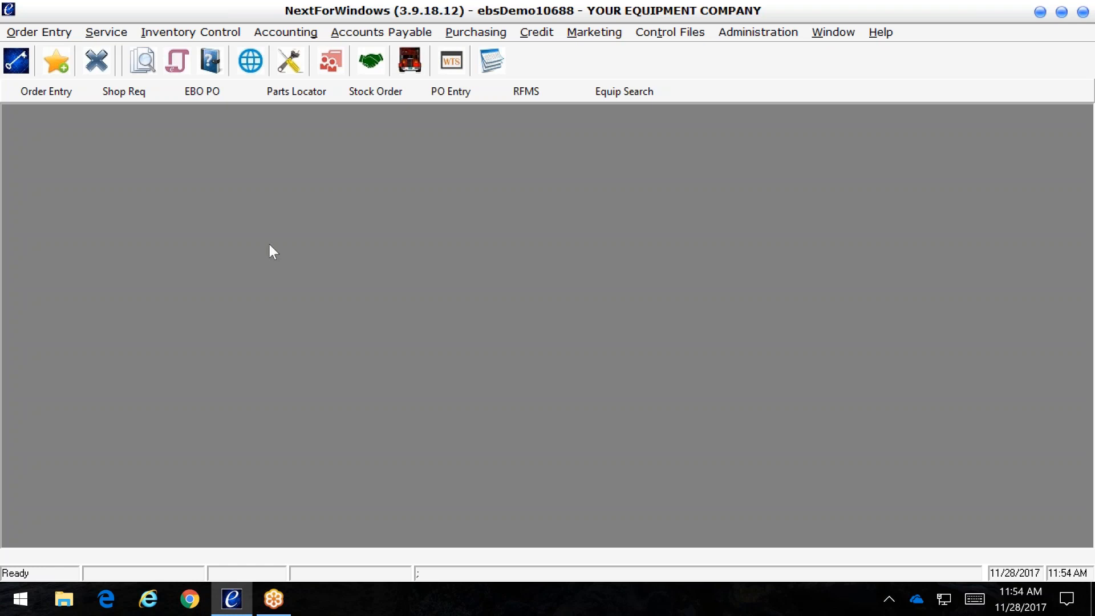
- Open the help system, expand the Order Entry and Service topics, and display the Work Order Inquire page
{"action": "left_click", "coordinate": [212, 62]}
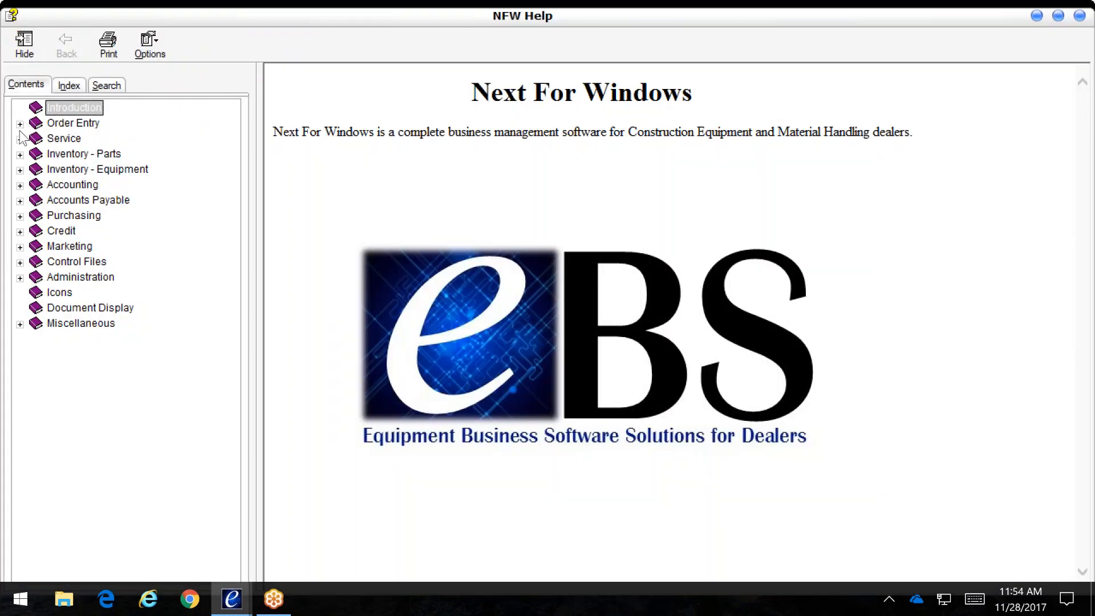
{"action": "left_click", "coordinate": [20, 123]}
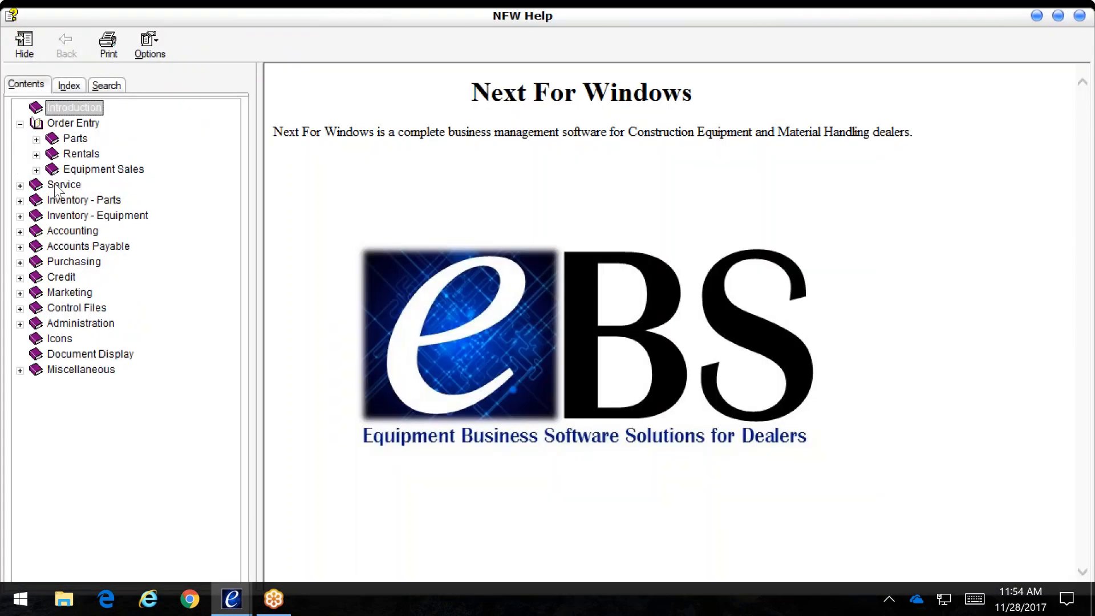
{"action": "left_click", "coordinate": [19, 186]}
{"action": "left_click", "coordinate": [117, 202]}
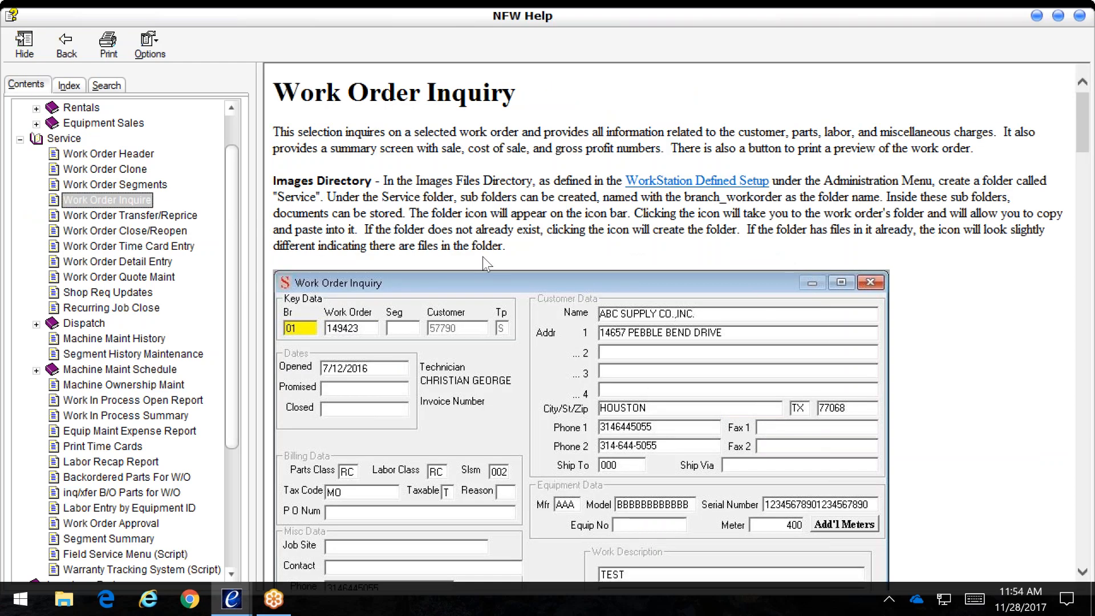
- Read through the Work Order Inquiry help page and follow the environment variable link in its Job Summary section
{"action": "scroll", "coordinate": [488, 259], "scroll_direction": "down", "scroll_amount": 15}
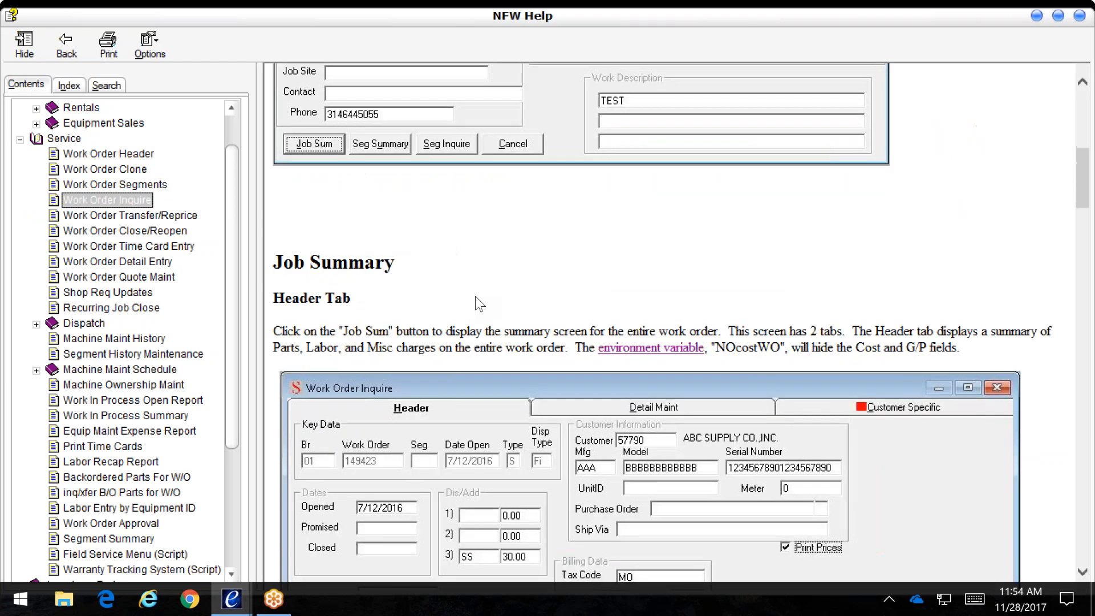
{"action": "scroll", "coordinate": [475, 308], "scroll_direction": "down", "scroll_amount": 15}
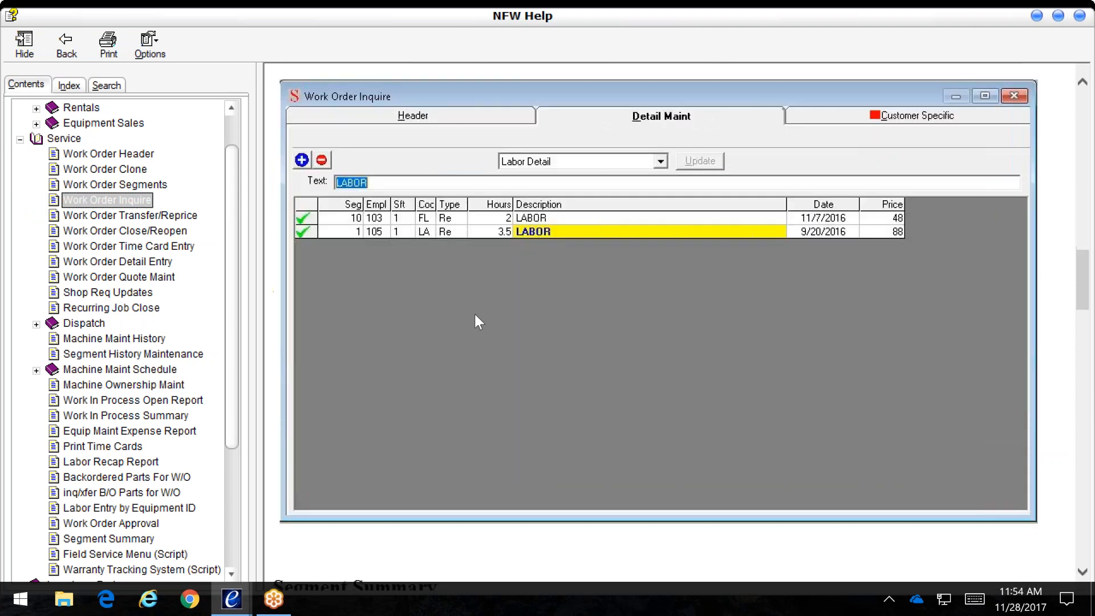
{"action": "scroll", "coordinate": [478, 317], "scroll_direction": "down", "scroll_amount": 10}
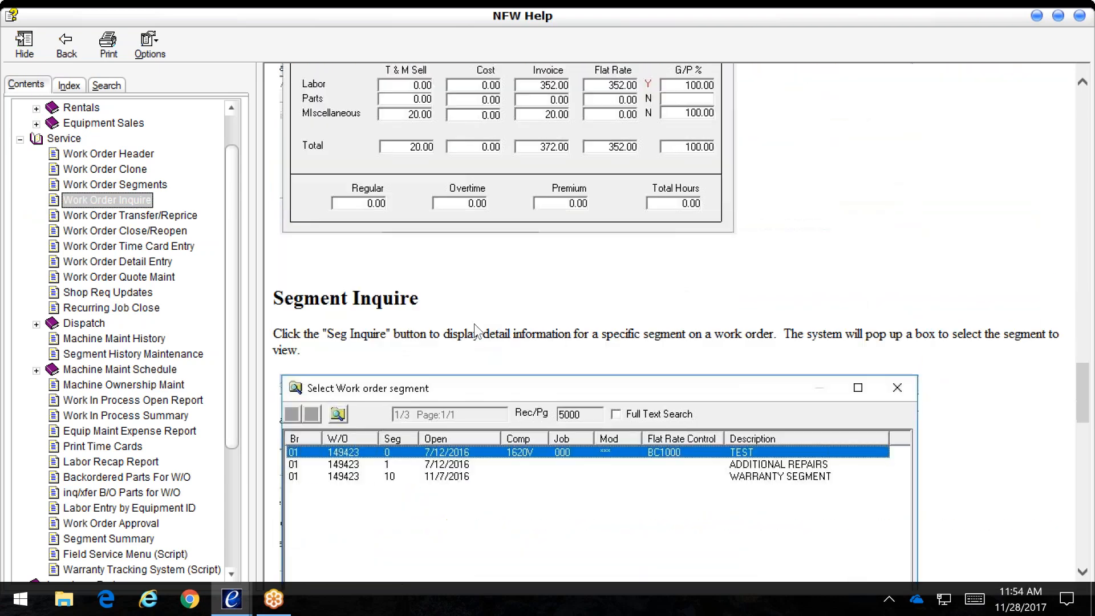
{"action": "scroll", "coordinate": [477, 330], "scroll_direction": "down", "scroll_amount": 20}
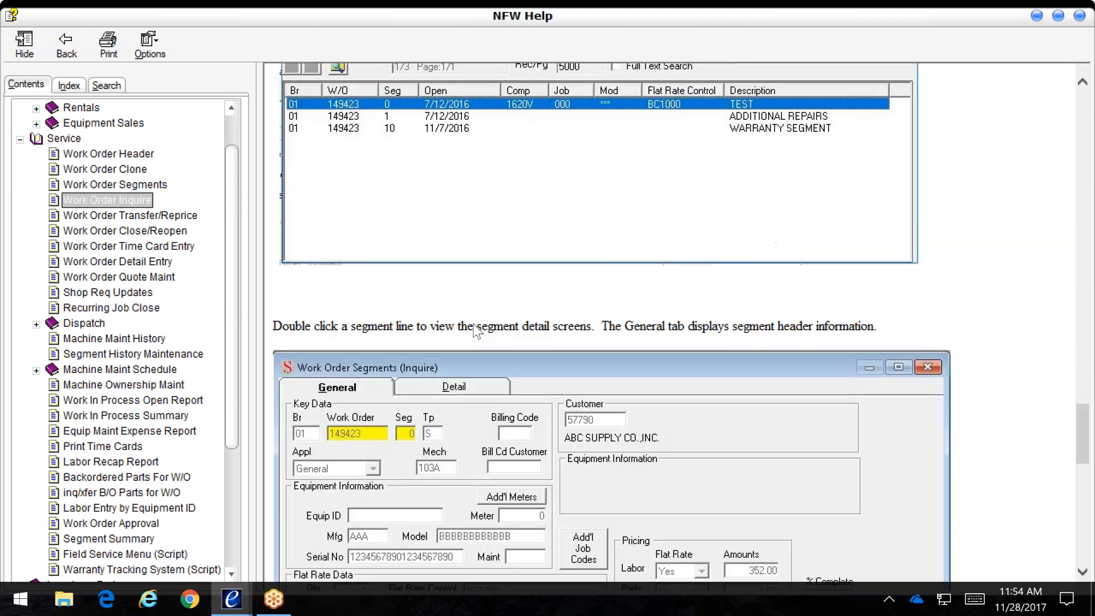
{"action": "scroll", "coordinate": [474, 320], "scroll_direction": "up", "scroll_amount": 20}
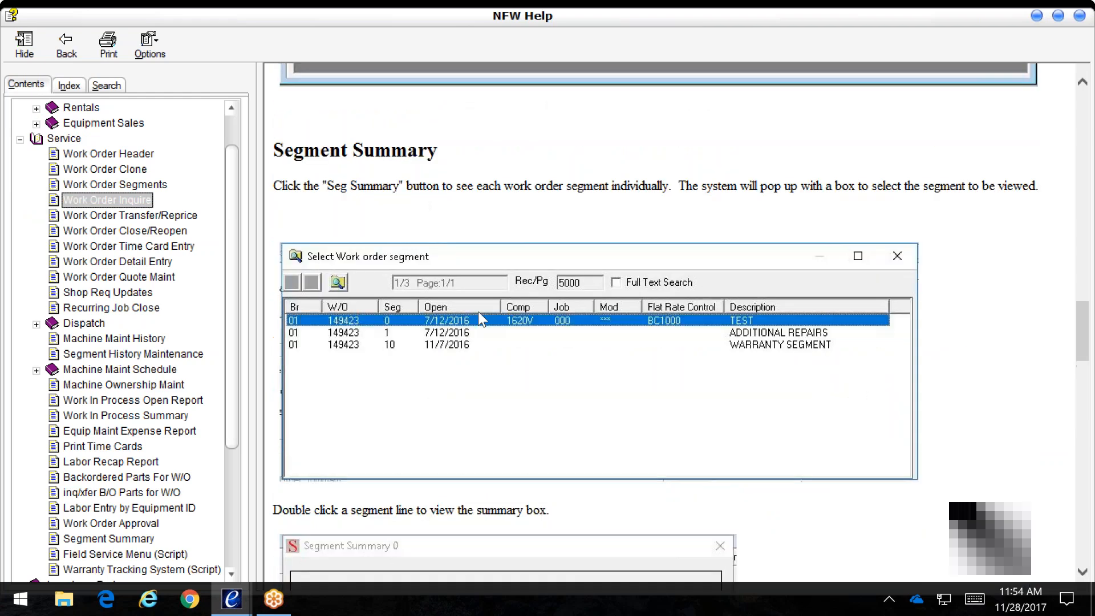
{"action": "scroll", "coordinate": [479, 320], "scroll_direction": "down", "scroll_amount": 20}
{"action": "scroll", "coordinate": [627, 268], "scroll_direction": "up", "scroll_amount": 5}
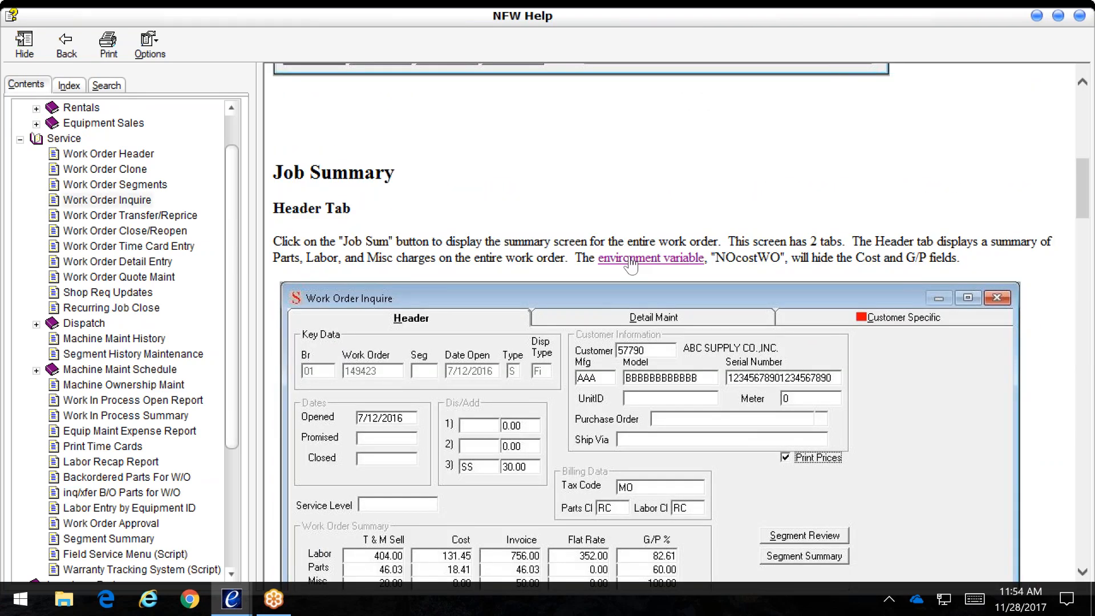
{"action": "left_click", "coordinate": [630, 264]}
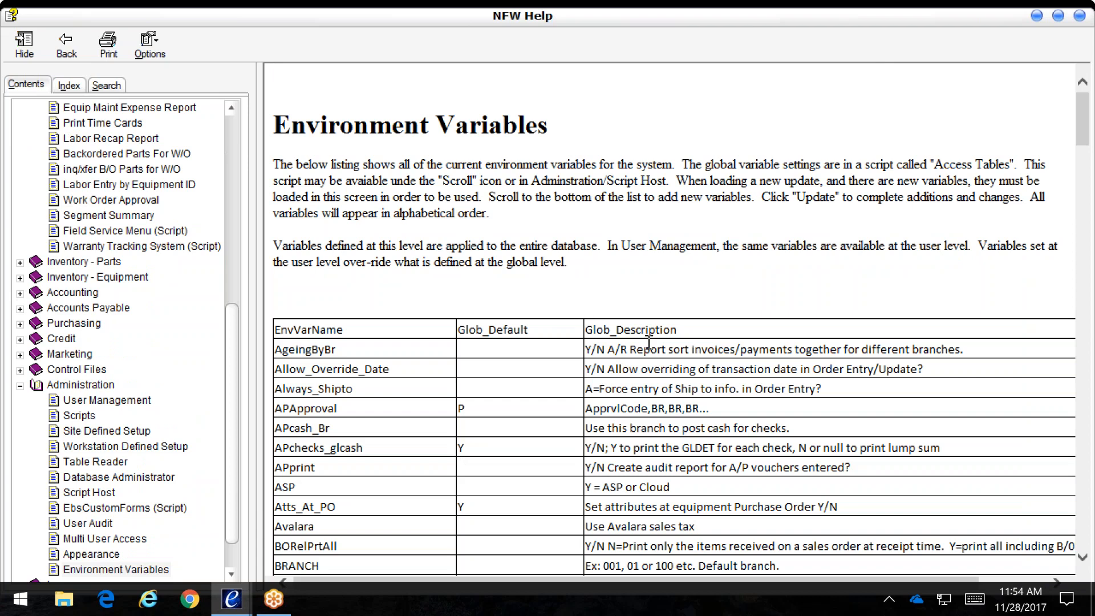
- Search the help for "email" and display the Customer Master topic
{"action": "left_click", "coordinate": [103, 85]}
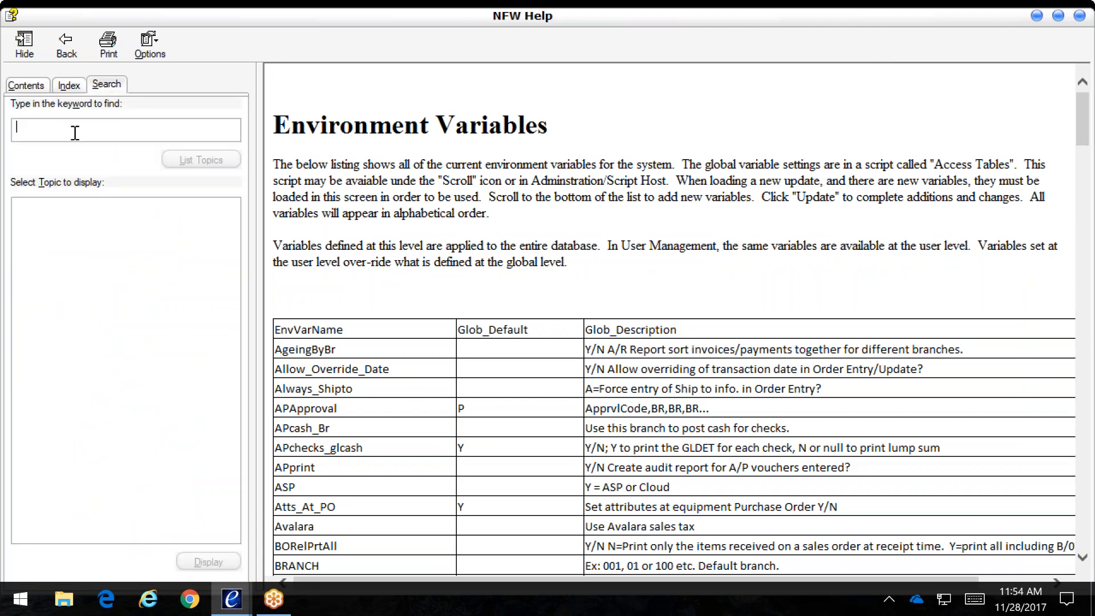
{"action": "type", "text": "em"}
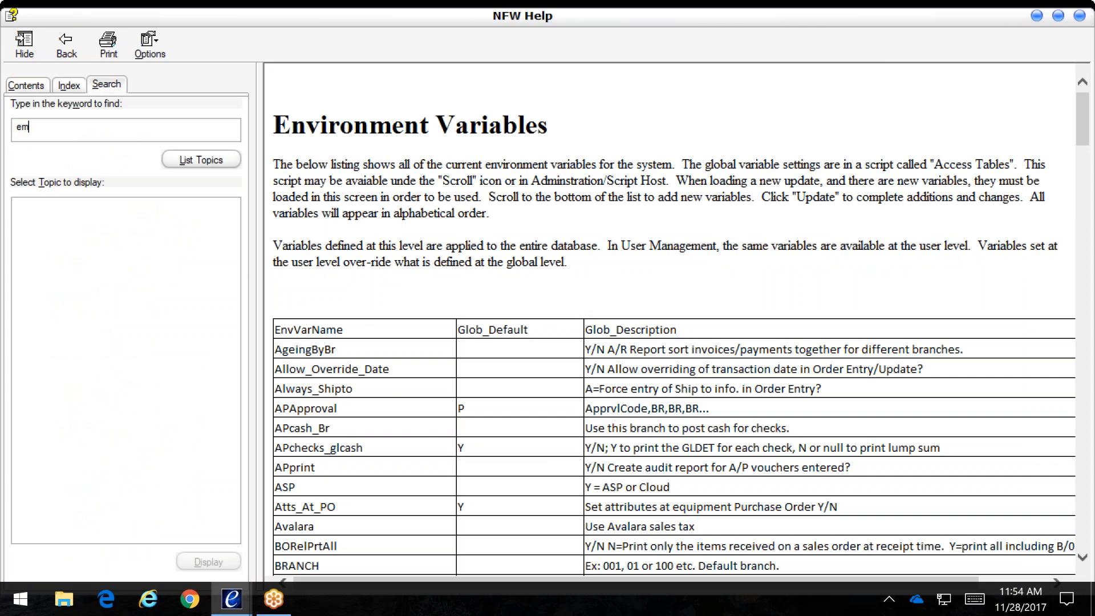
{"action": "type", "text": "ail"}
{"action": "key", "text": "Return"}
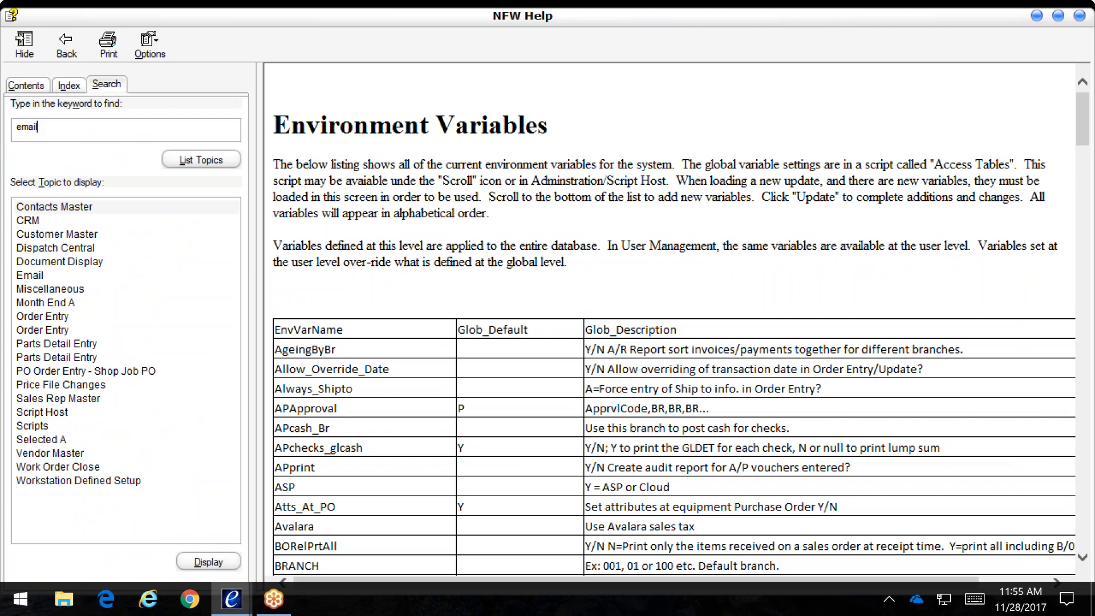
{"action": "left_click", "coordinate": [58, 237]}
{"action": "double_click", "coordinate": [58, 237]}
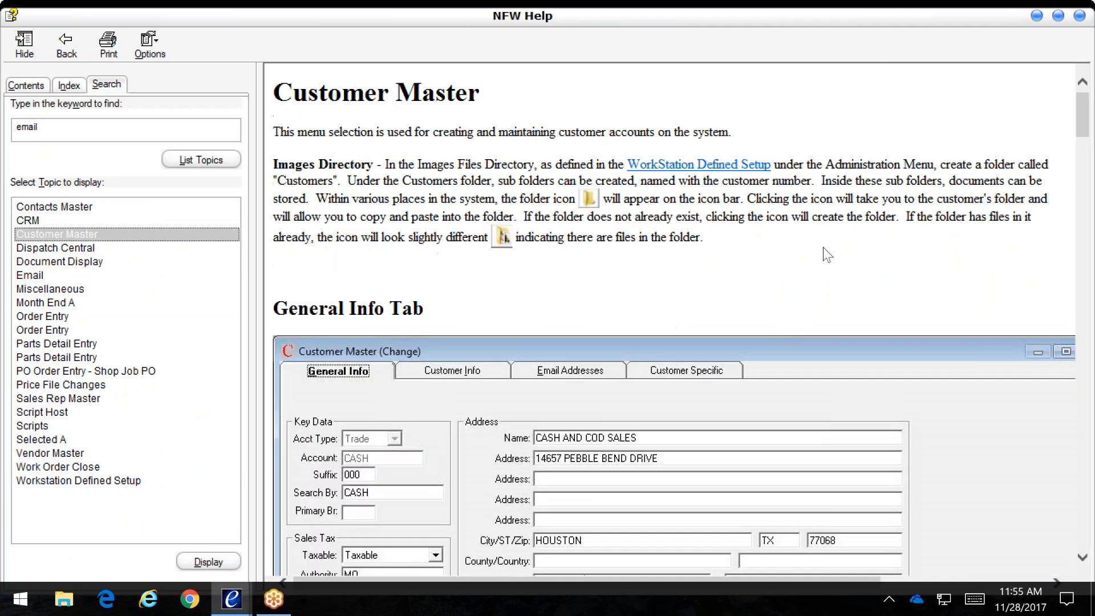
- Read through the Customer Master help page down to the Email Addresses section
{"action": "scroll", "coordinate": [823, 254], "scroll_direction": "down", "scroll_amount": 15}
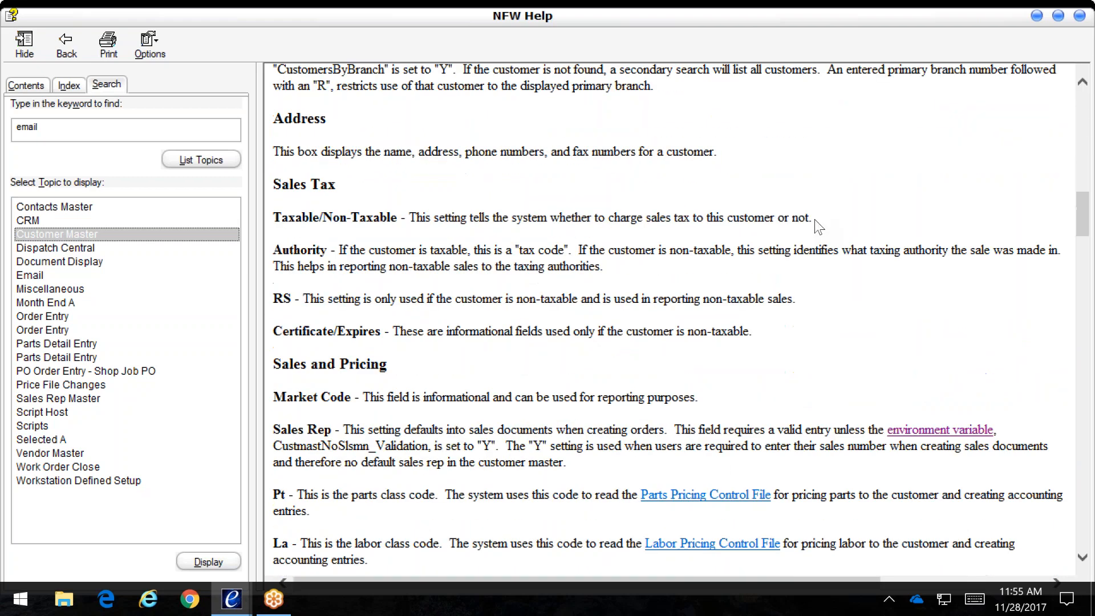
{"action": "scroll", "coordinate": [815, 220], "scroll_direction": "down", "scroll_amount": 10}
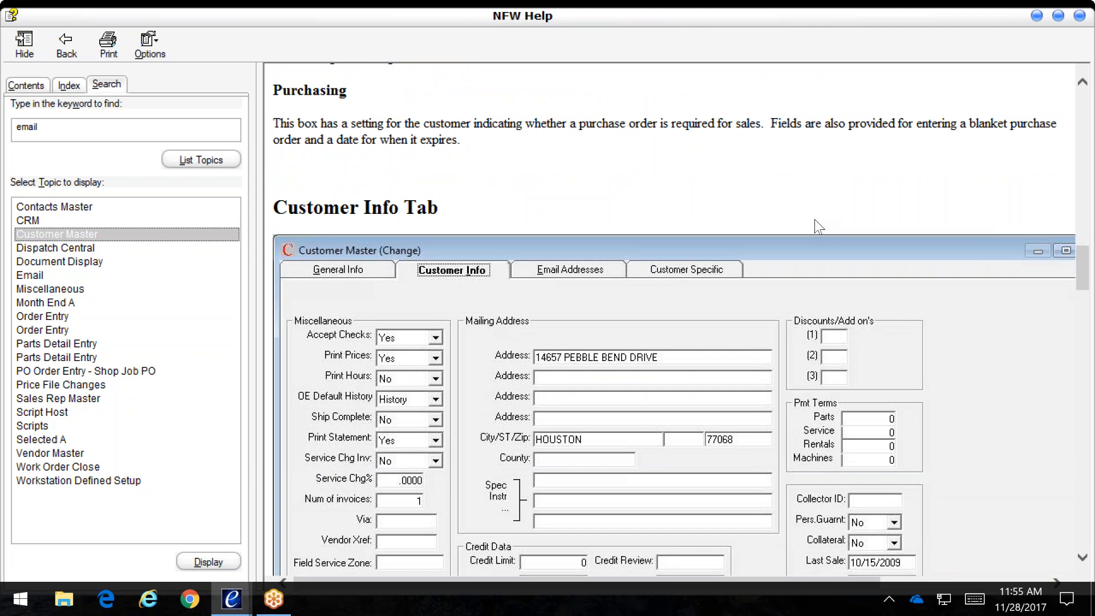
{"action": "scroll", "coordinate": [814, 226], "scroll_direction": "down", "scroll_amount": 1}
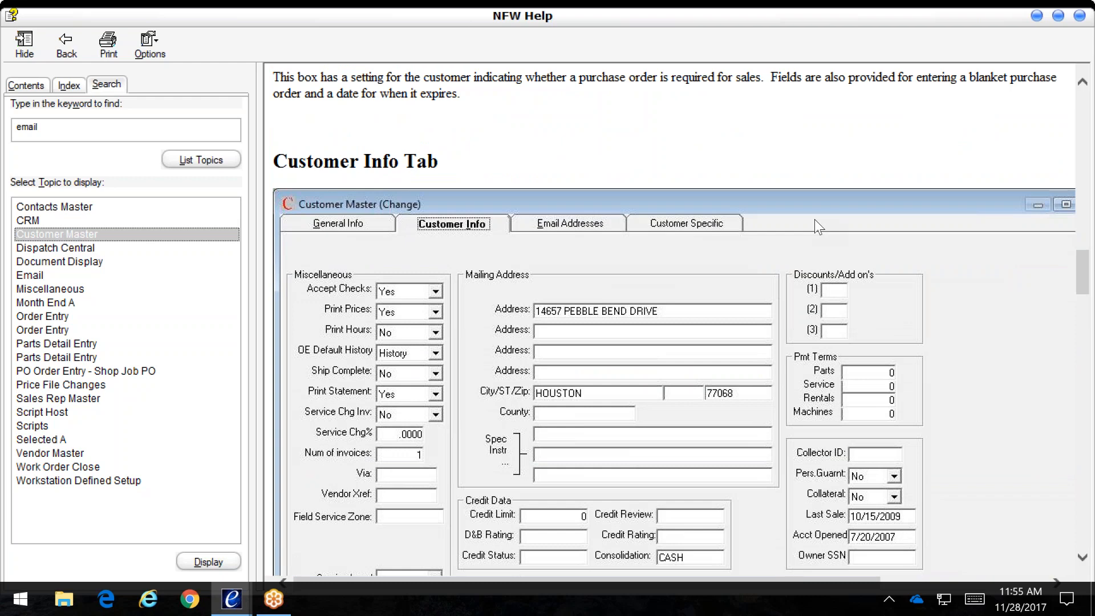
{"action": "scroll", "coordinate": [814, 219], "scroll_direction": "down", "scroll_amount": 10}
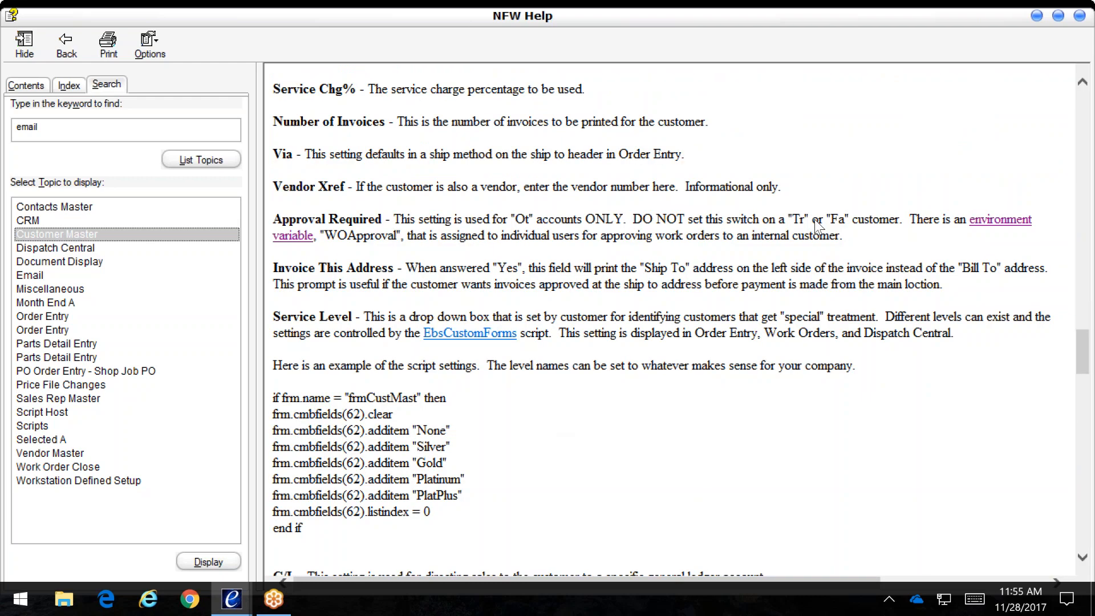
{"action": "scroll", "coordinate": [759, 209], "scroll_direction": "down", "scroll_amount": 10}
{"action": "scroll", "coordinate": [760, 210], "scroll_direction": "up", "scroll_amount": 5}
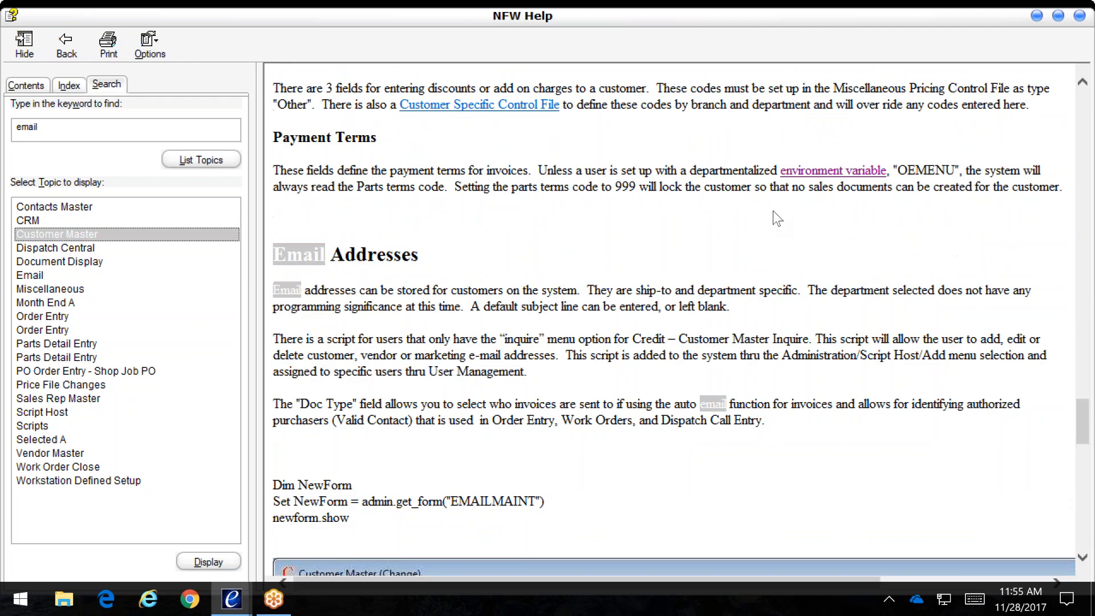